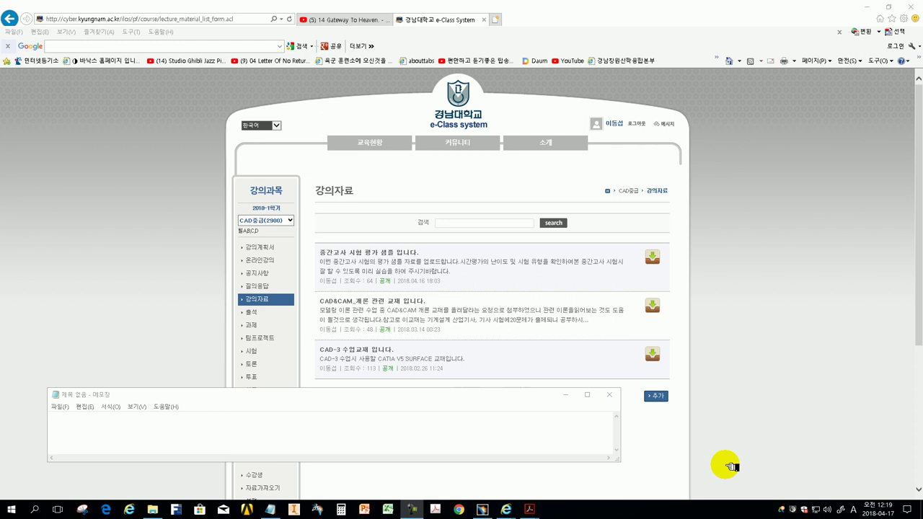
Step: In Notepad, greet the students and explain that class runs on video lecture materials
left_click(114, 437)
type("반갑습니다. 학생 열러분")
key("Return")
type("이번 수업은 ")
type("득히 ")
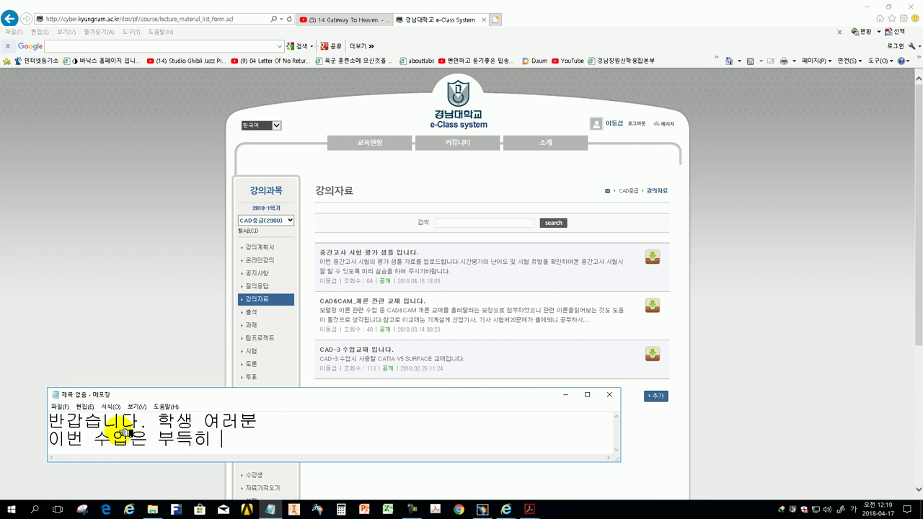
type("동영상 강으")
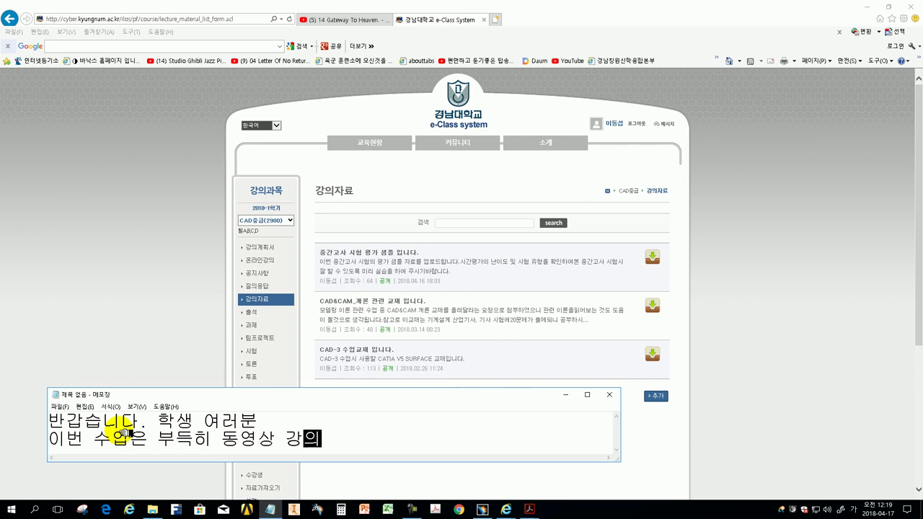
type("자료르")
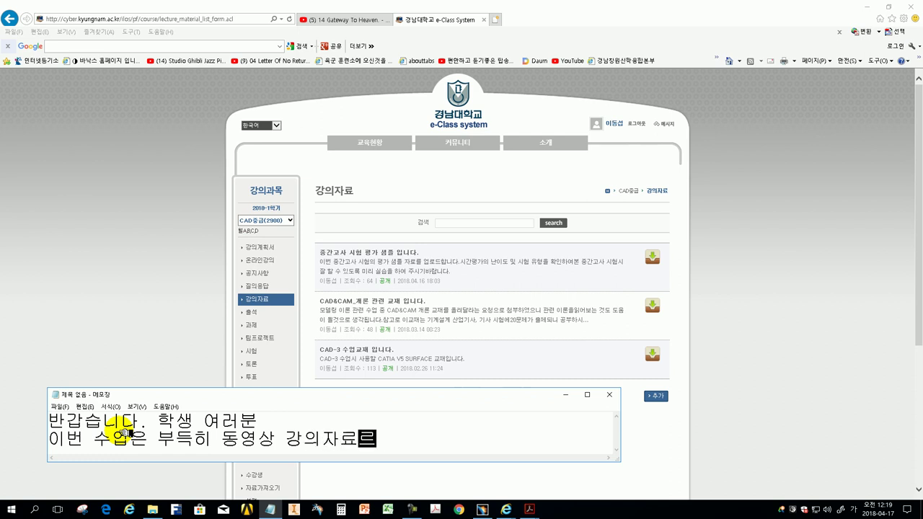
type("기반으로 수업을 지")
type("행하")
key("BackSpace")
type(".")
key("Return")
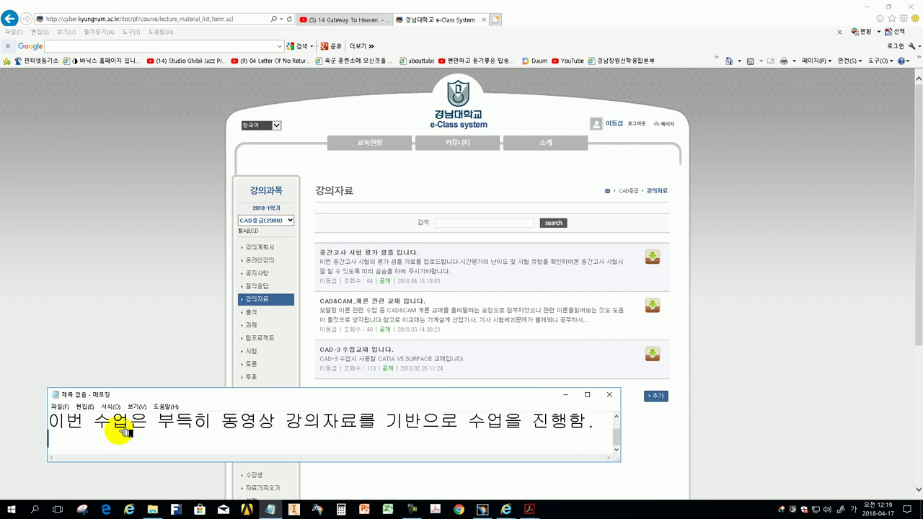
Step: Apologize that there is no audio, and say today prepares for the midterm through exam types and practice
type("리고 오디오 시설이 없어 부득히 ")
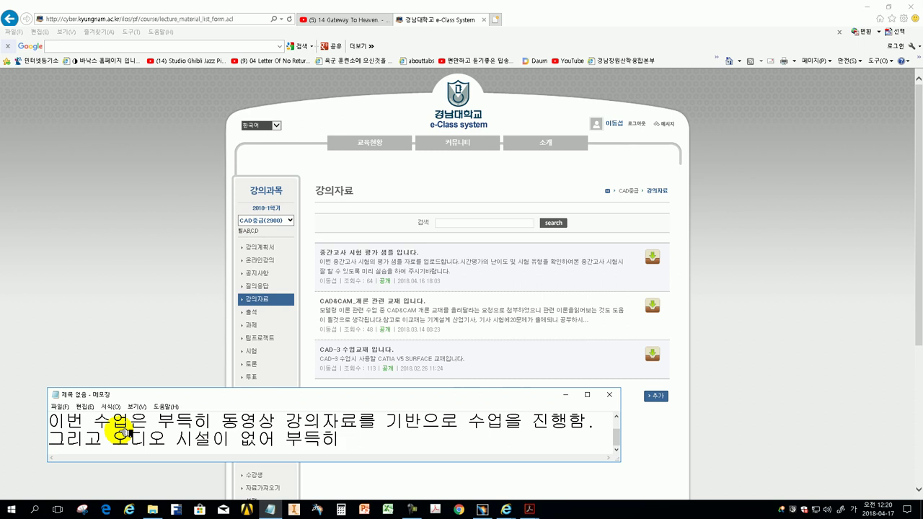
type("이야기를 ")
type("글로")
key("BackSpace")
type("시")
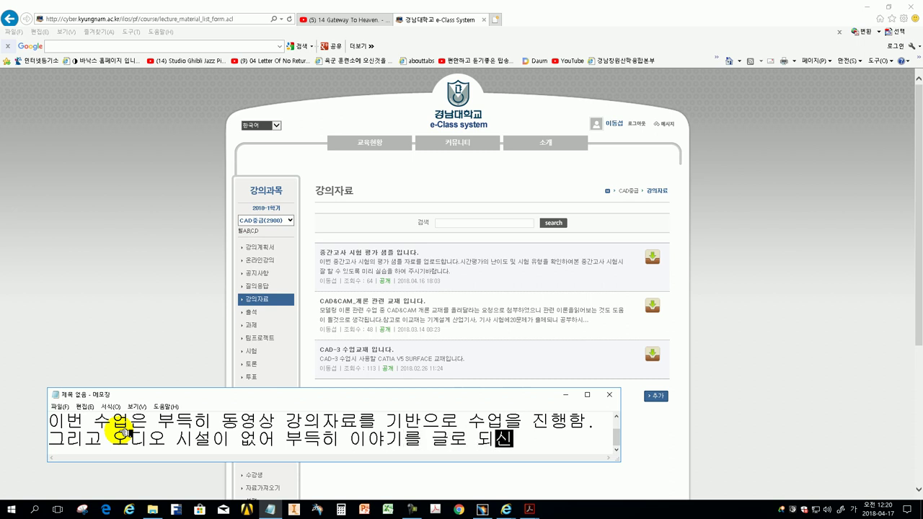
type(" 한점 ")
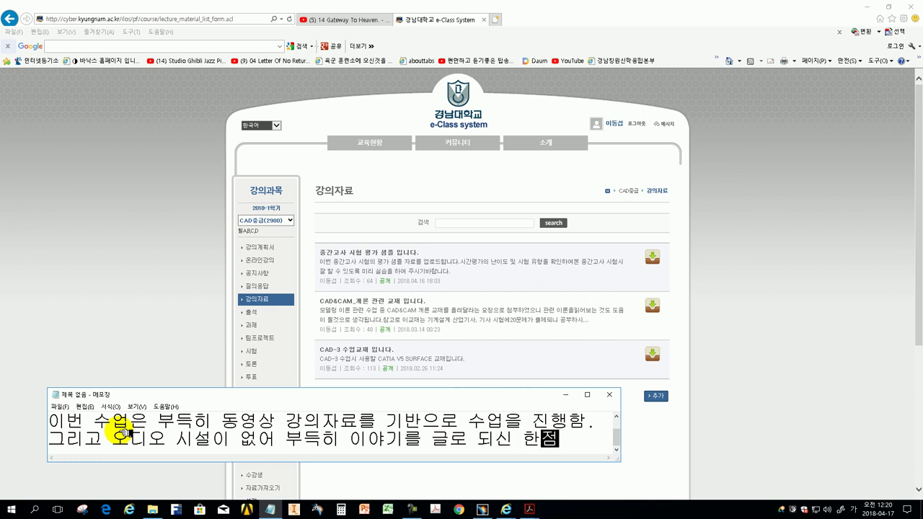
type("이해 부탁드립ㄴ니다.")
key("Return")
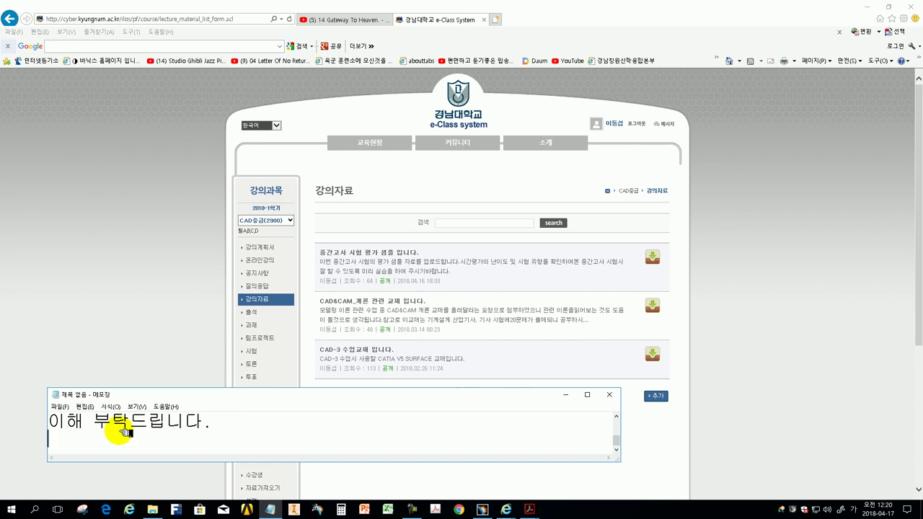
type("오느")
type(" 수업은 ")
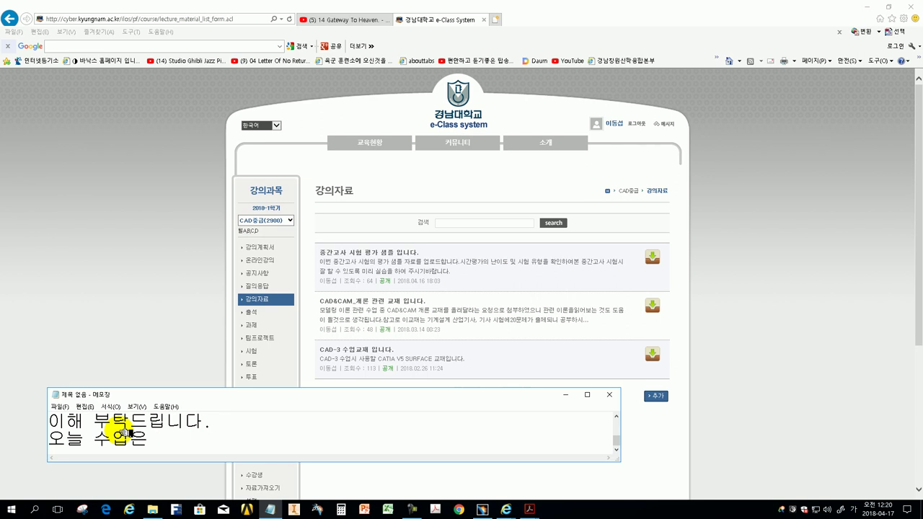
type("중간고사 과련 ")
type("해서 ")
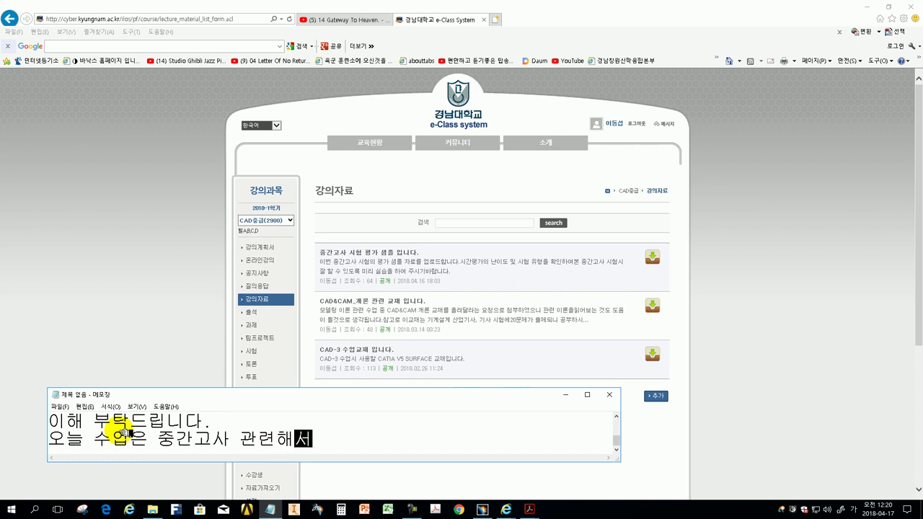
type("험 유형 미및 ㅅ")
type("습을 통해")
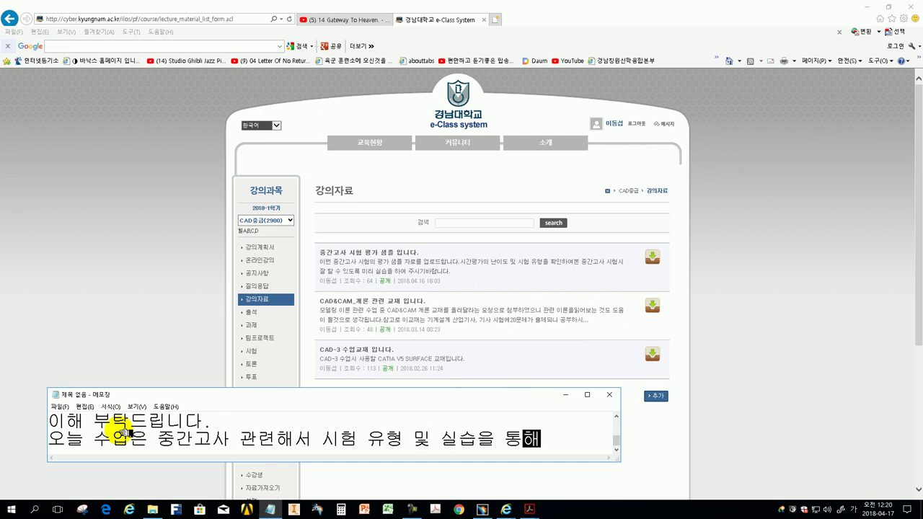
key("Return")
type("험을 ㄷ")
type("비하는 ")
type("간으로 하겠스습")
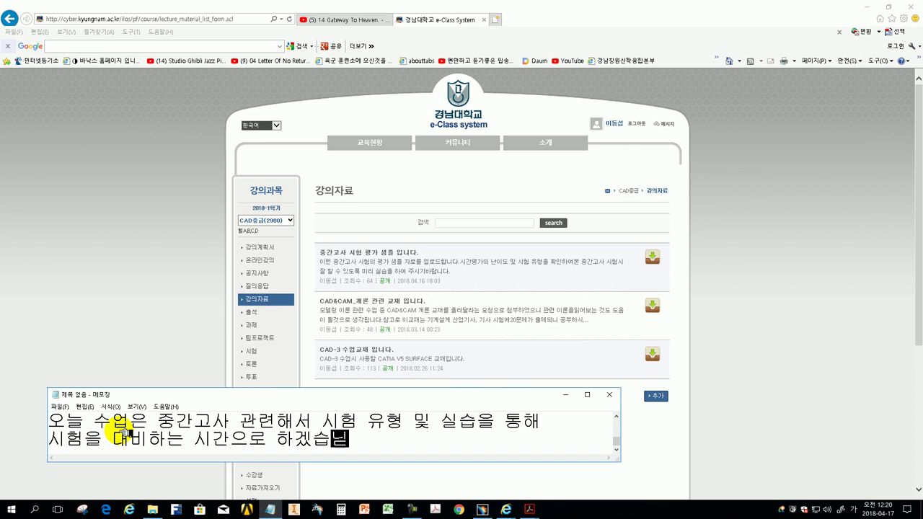
type("니다.")
key("Return")
Step: Note that materials are posted and class begins by downloading them from the midterm evaluation post
type("참고로 ")
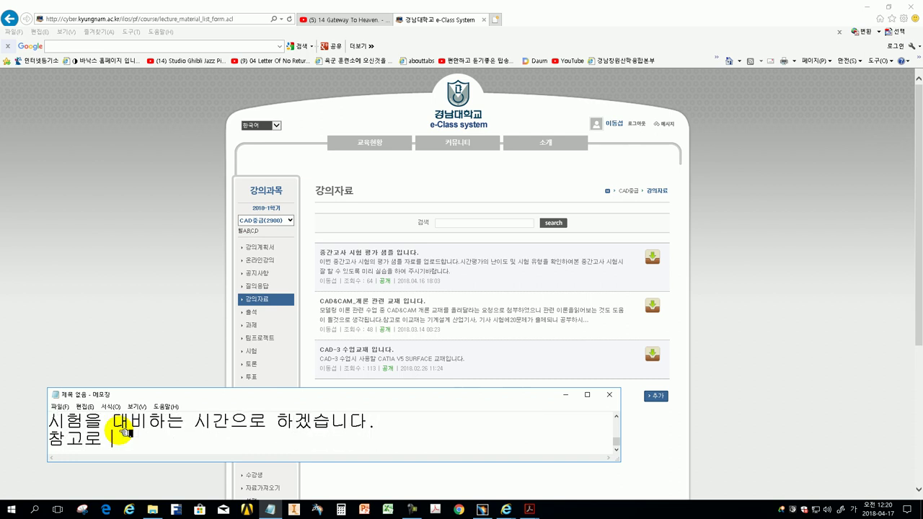
type("관련 자료가 우선 e-class")
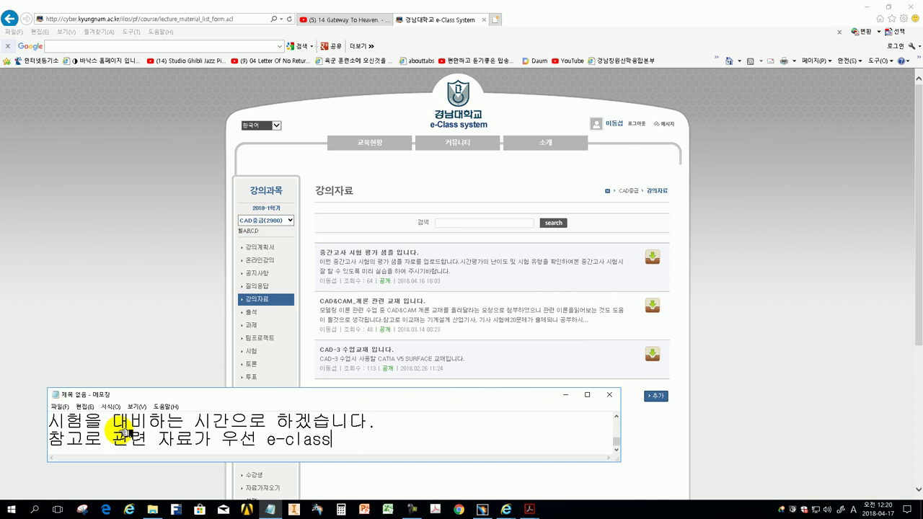
type("등록하여")
type("으니")
key("Return")
type("먼저 사이트에 들어갔서 강의자료 중간고사 ㅅ시험 평가 새")
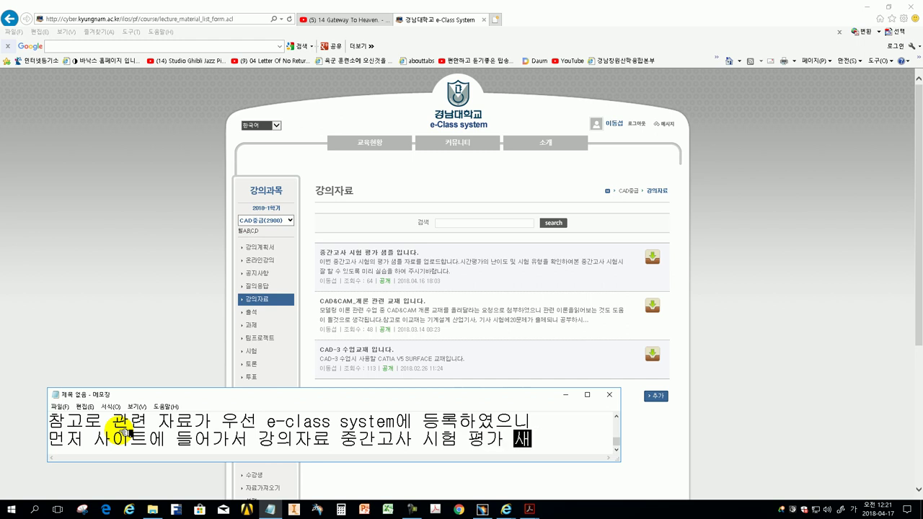
type("플")
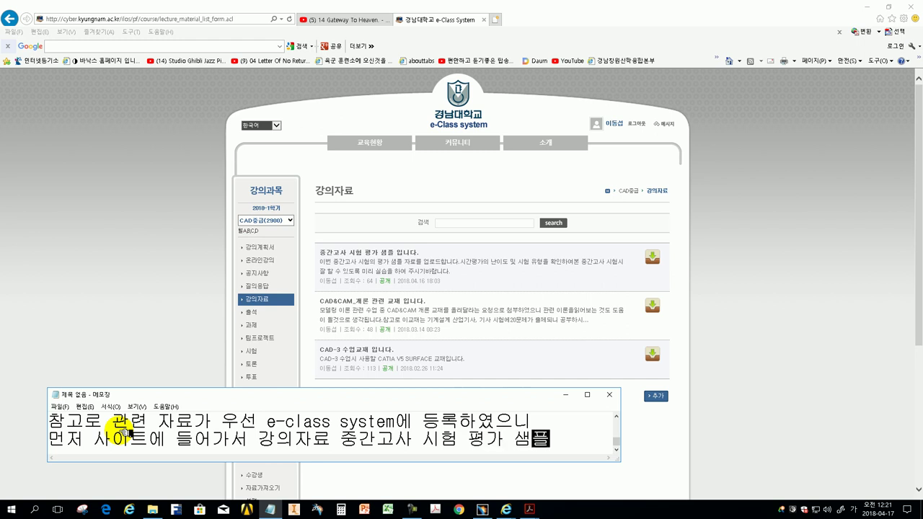
type("이라고 하는 내")
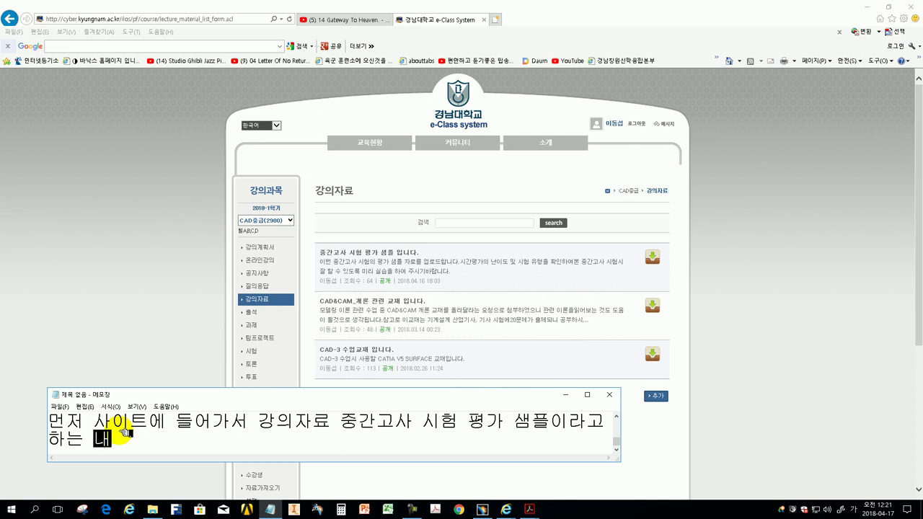
type("용에서 자료를 다운 받아 시작하도록 하겠습니다.")
key("Return")
Step: Add that the download location and received files follow, and begin 'First, the download location is'
type("은 자료")
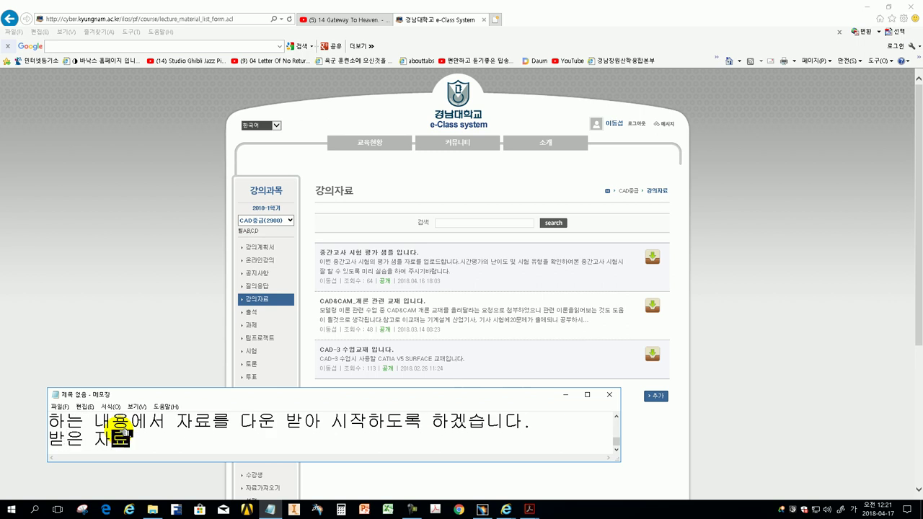
key("BackSpace")
key("BackSpace")
key("BackSpace")
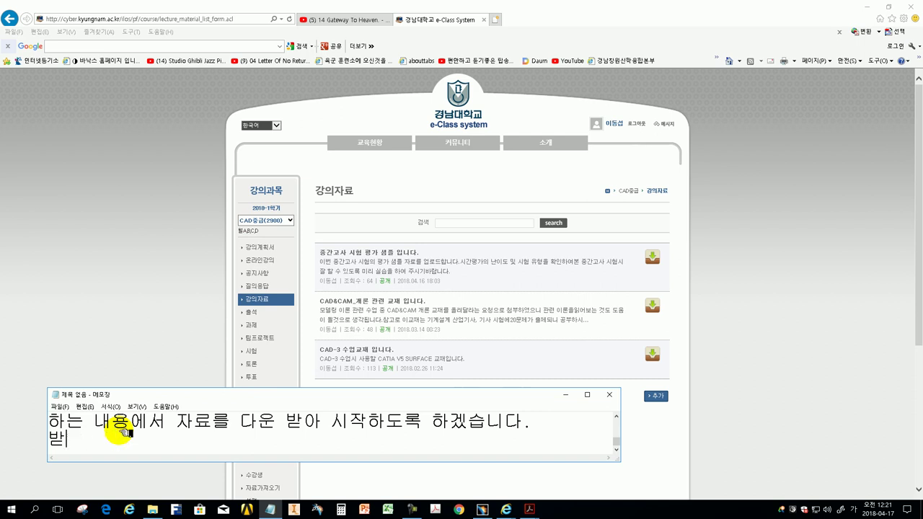
type("운 ㅇ")
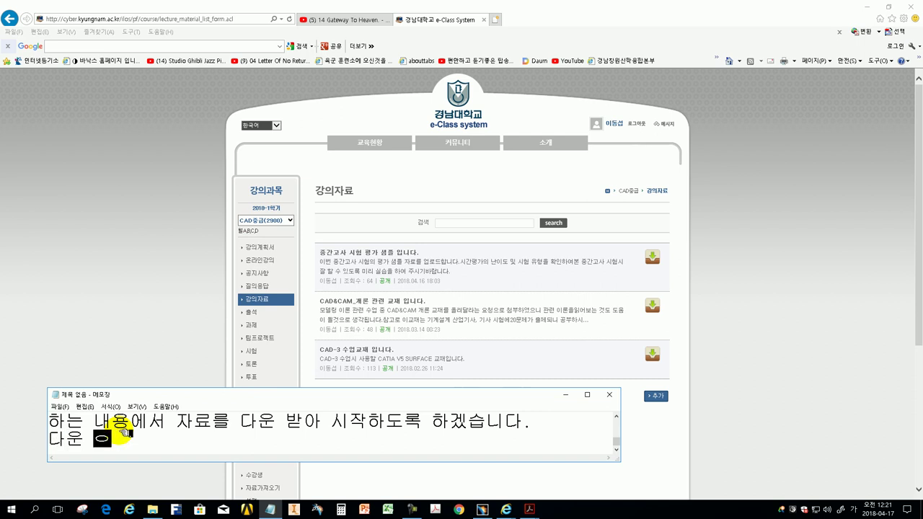
type("치")
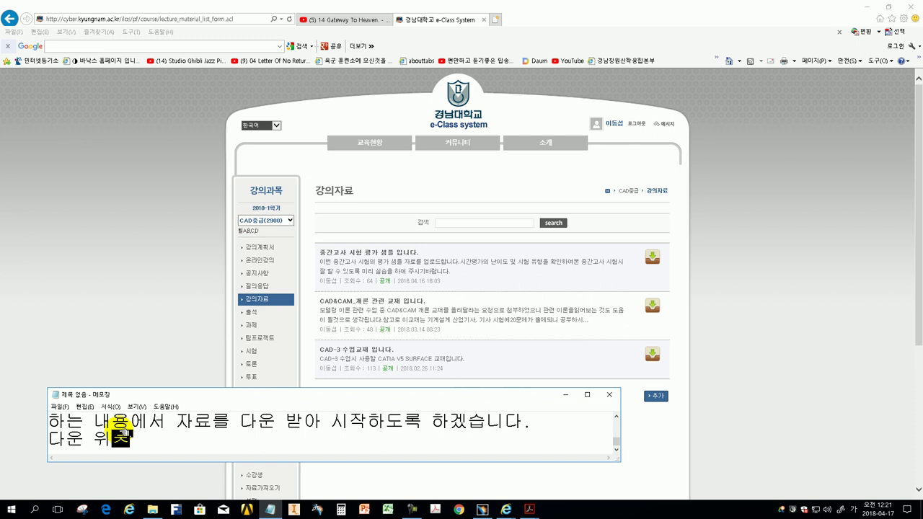
type("와 받은 자료르")
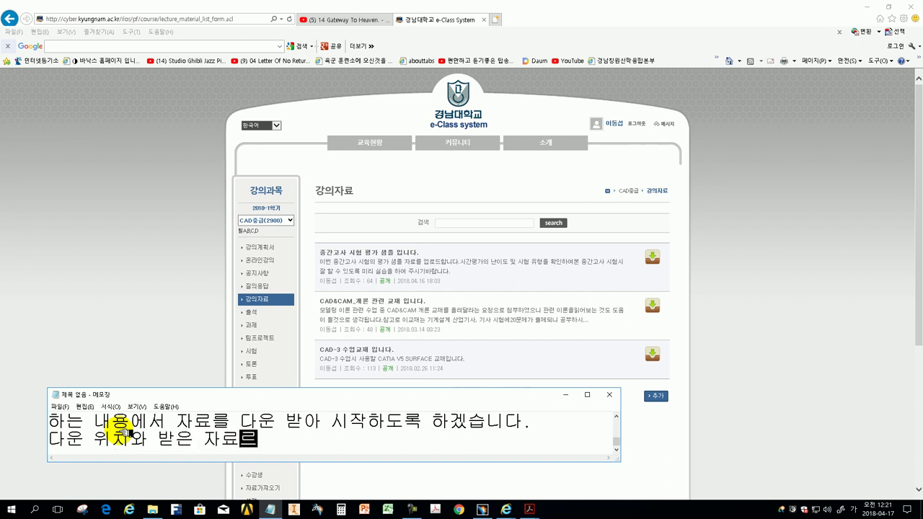
type("음 가")
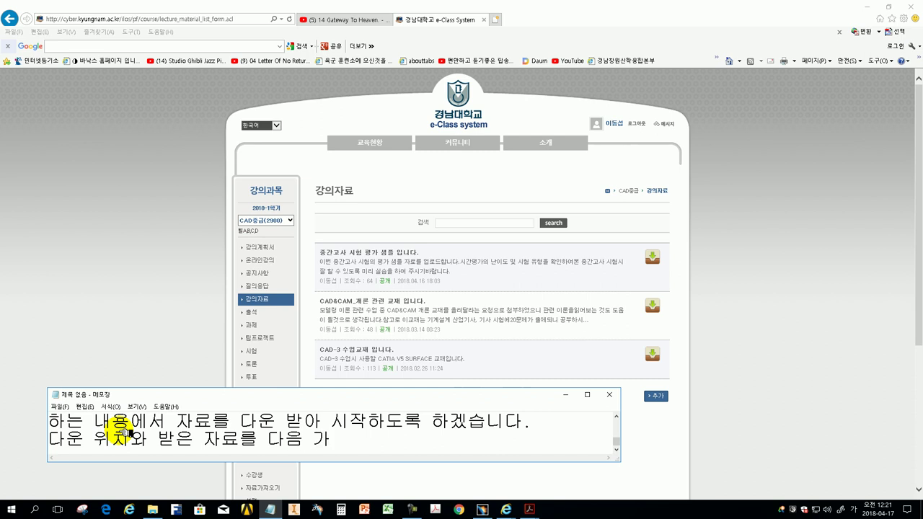
key("BackSpace")
key("BackSpace")
type("과 같습니ㅏㄷ.")
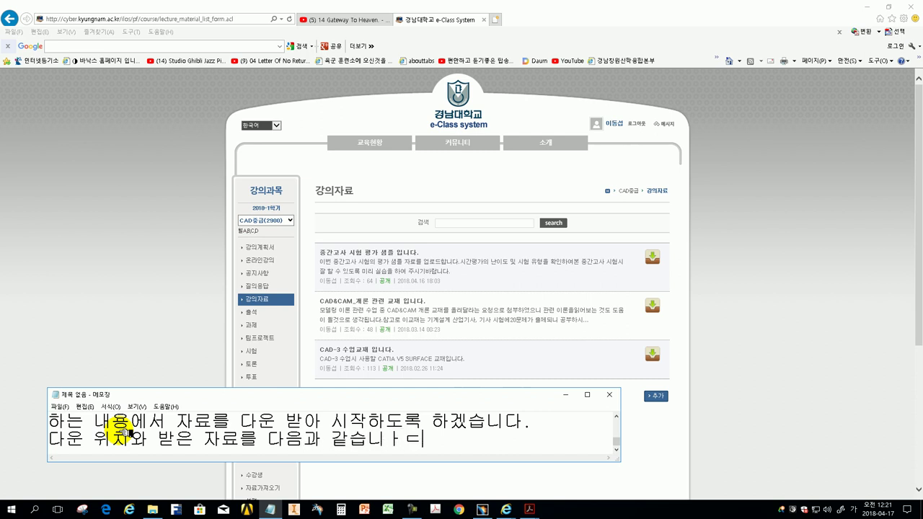
type(".")
key("Return")
type("먼저 ㄷㅏ운 ㅇ")
type("치는")
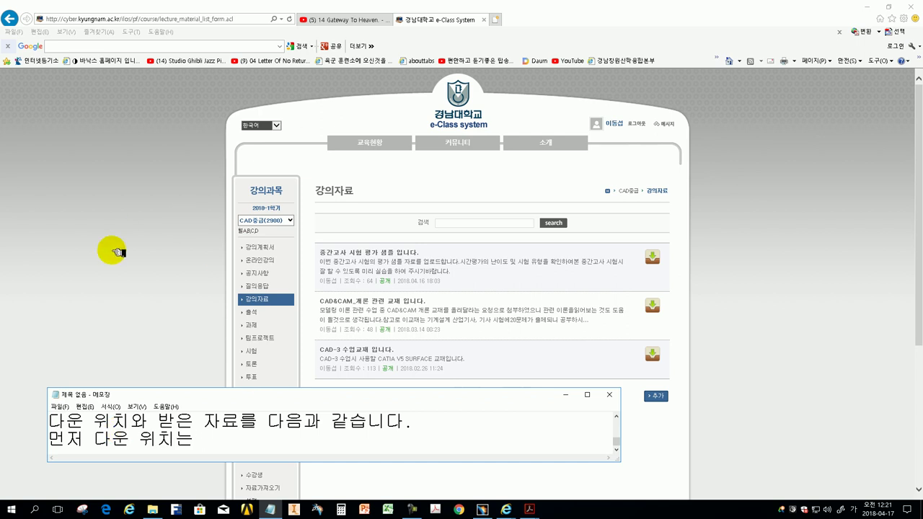
Step: In e-Class, switch to the CAD중급(2901) course and open the midterm sample-exam lecture-material post
left_click_drag(110, 248, 276, 278)
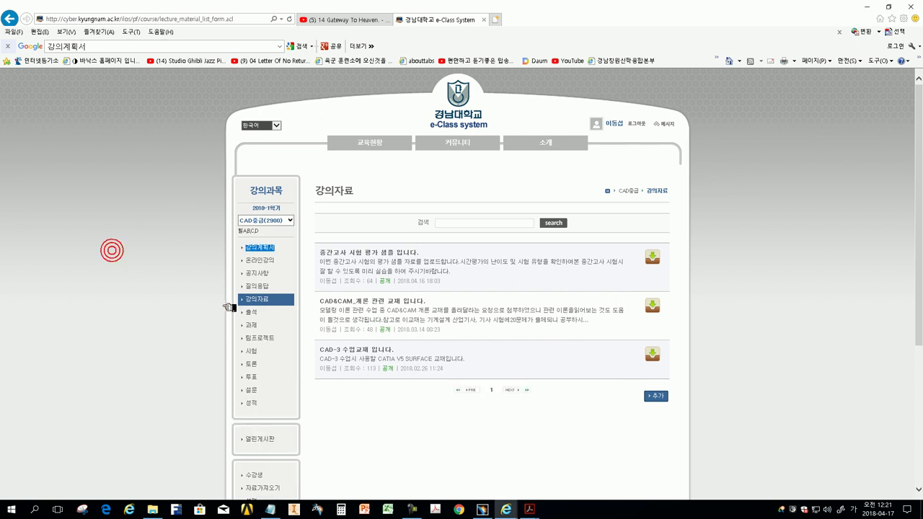
left_click(265, 220)
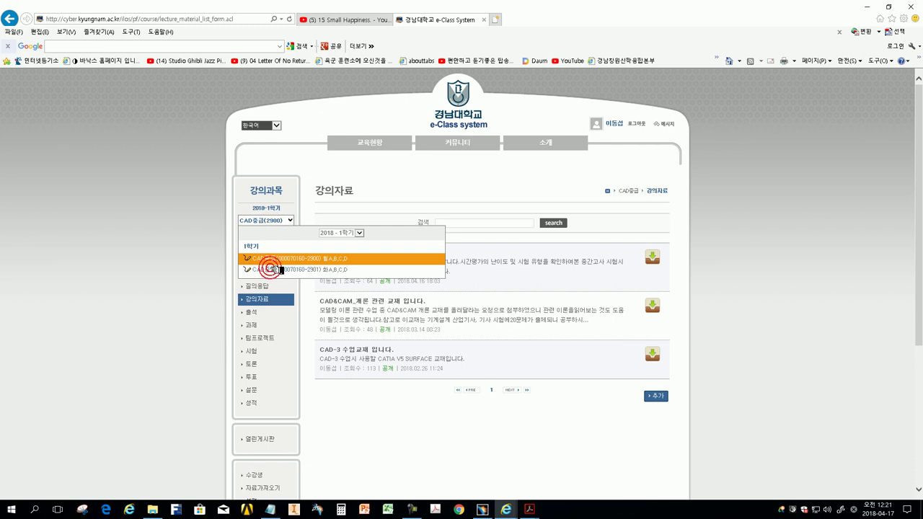
left_click(282, 270)
left_click(266, 300)
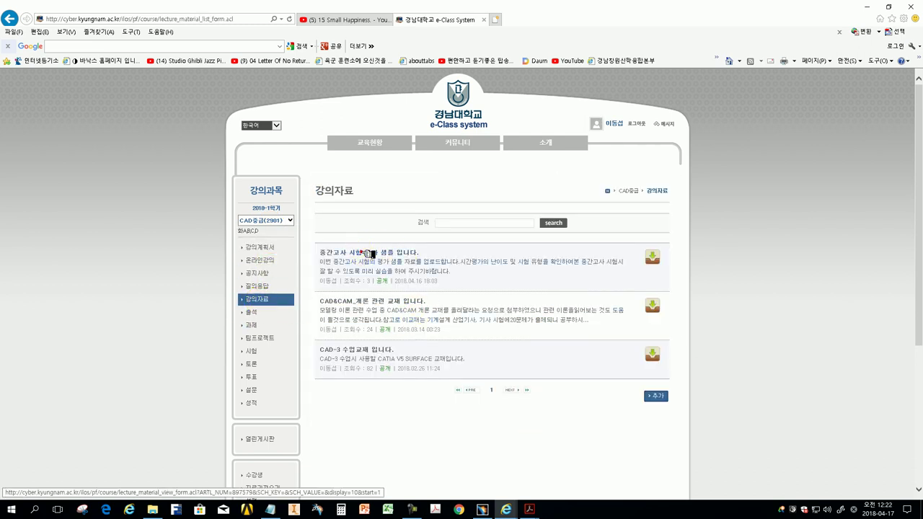
left_click(368, 254)
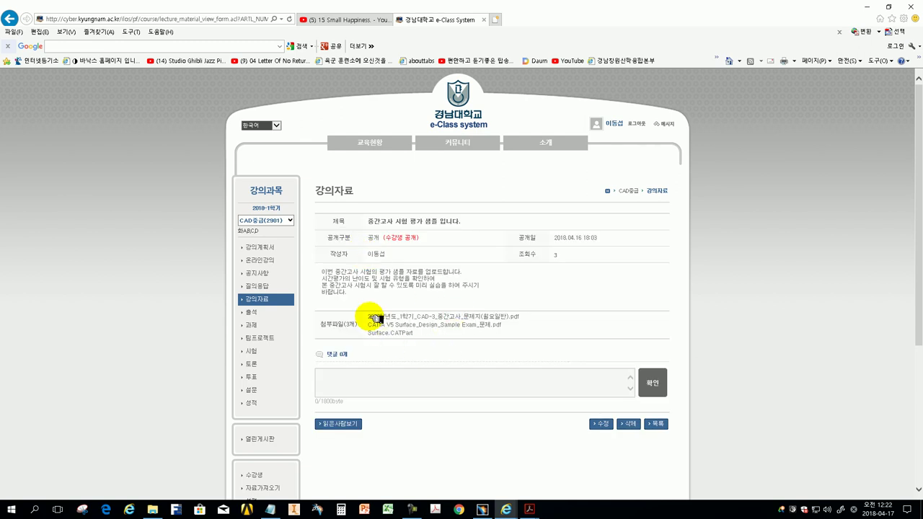
Step: Write in the note that the post shows three attachments to check first
left_click(271, 509)
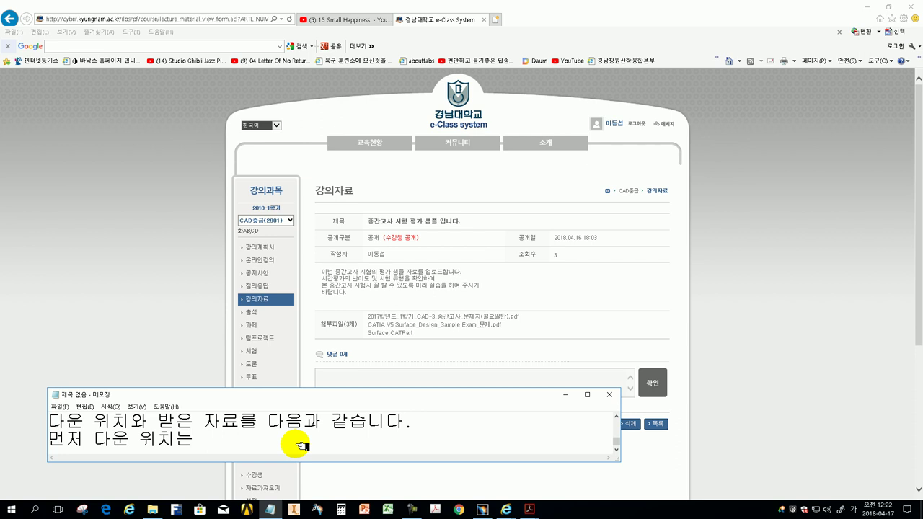
type("화면에서 보이는 곳에 보시면 ")
type("첨부파일 3")
type("ㄱ대")
key("BackSpace")
type("개가")
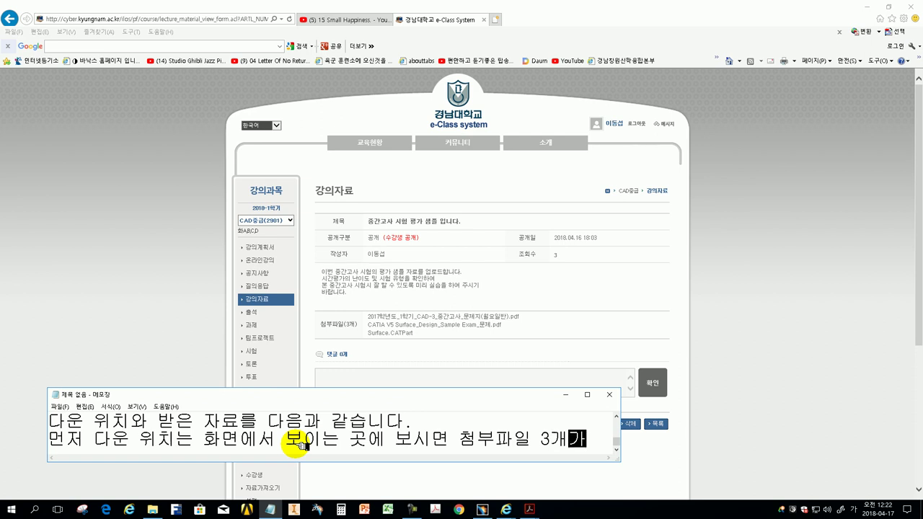
type("이있습니다. ")
type("저 ")
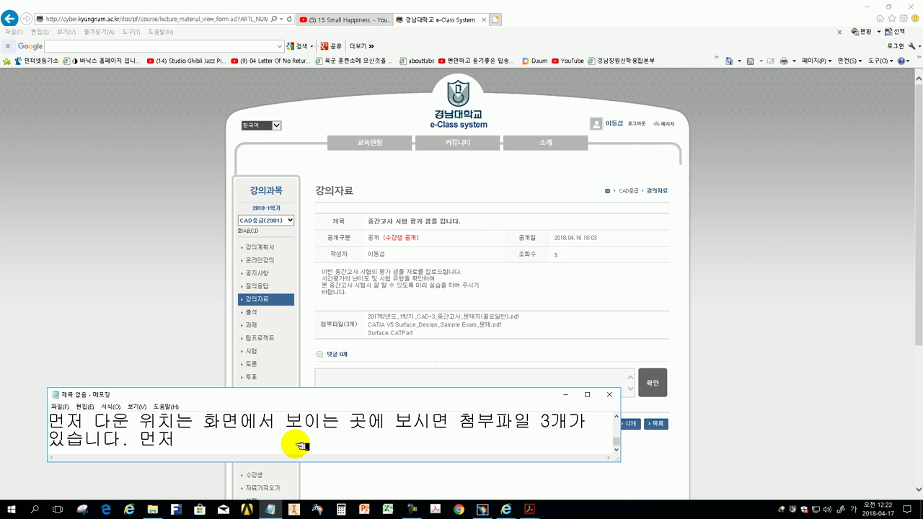
type("확인하식고 시자")
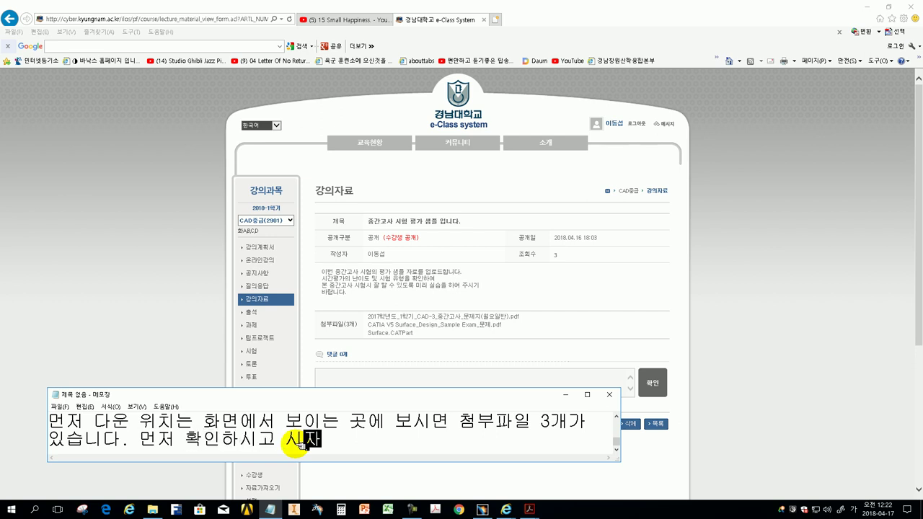
type("겠습니다")
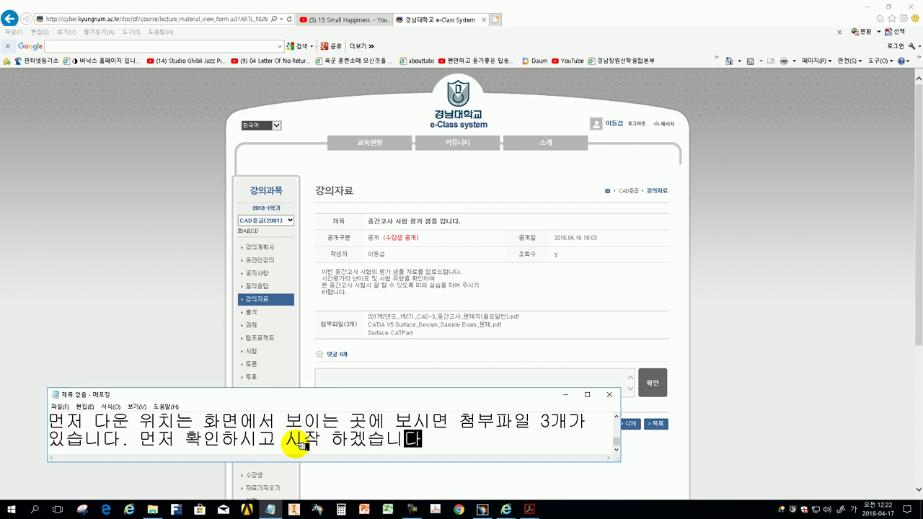
type(".")
key("Return")
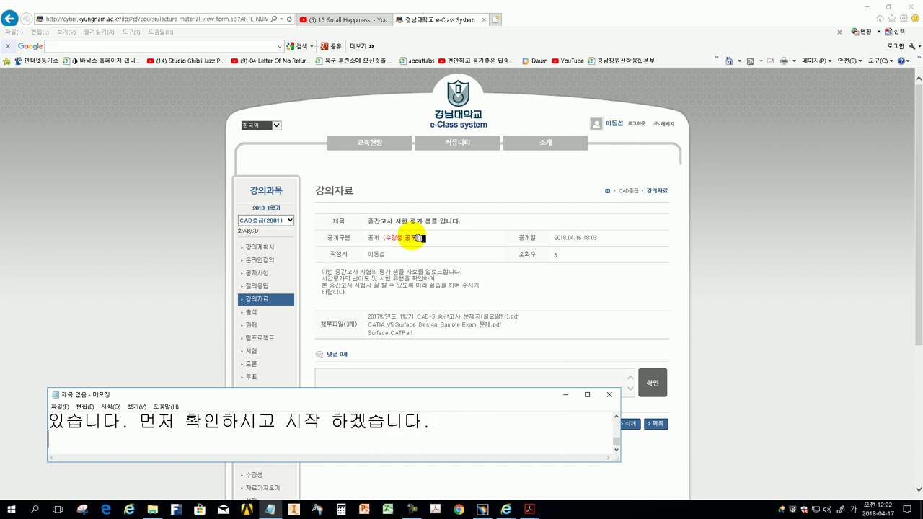
left_click(426, 277)
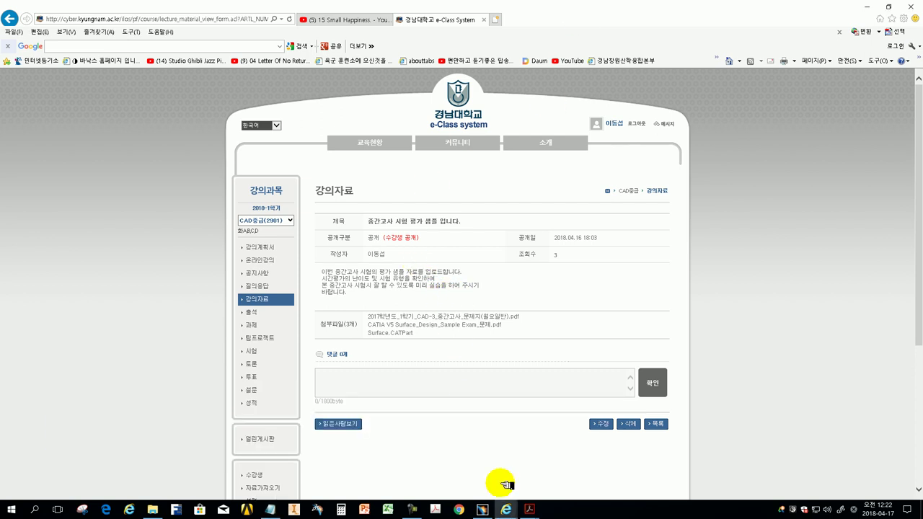
mouse_move(529, 509)
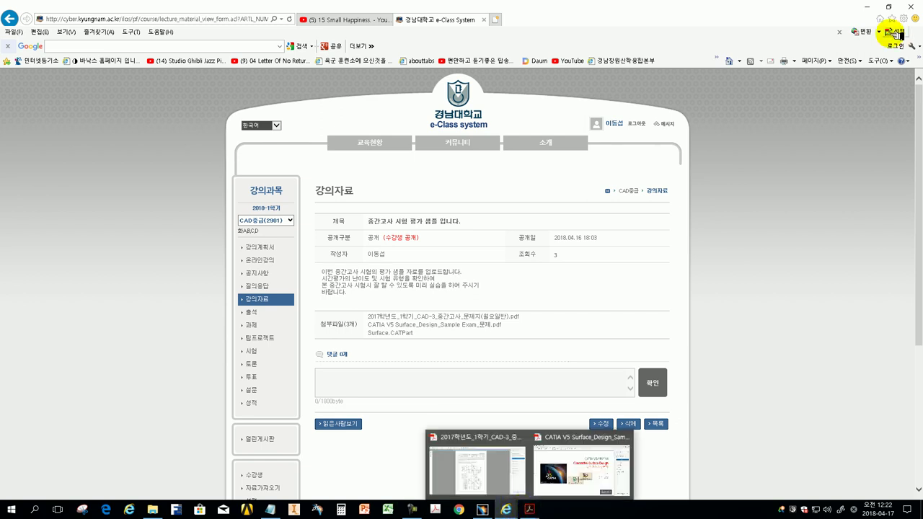
Step: Minimize the browser, CATIA and PDF reader to reveal the course folder with its three files
left_click(867, 8)
left_click(870, 8)
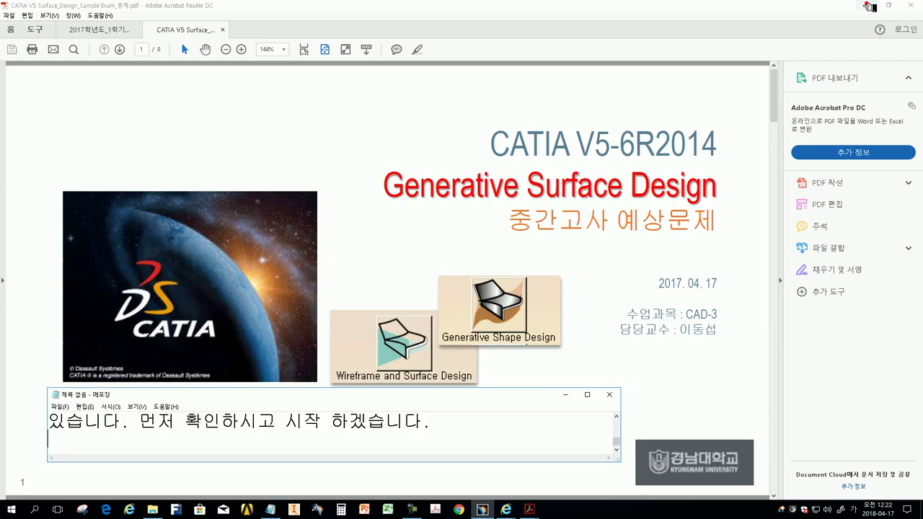
left_click(869, 7)
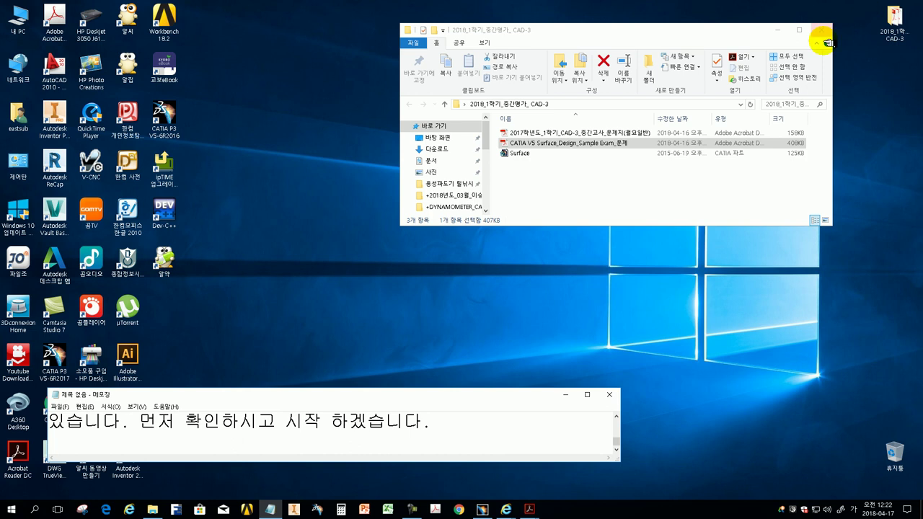
left_click(558, 171)
left_click(536, 174)
Step: Add notes pointing to these files and asking students to open the sample exam problem
left_click(245, 447)
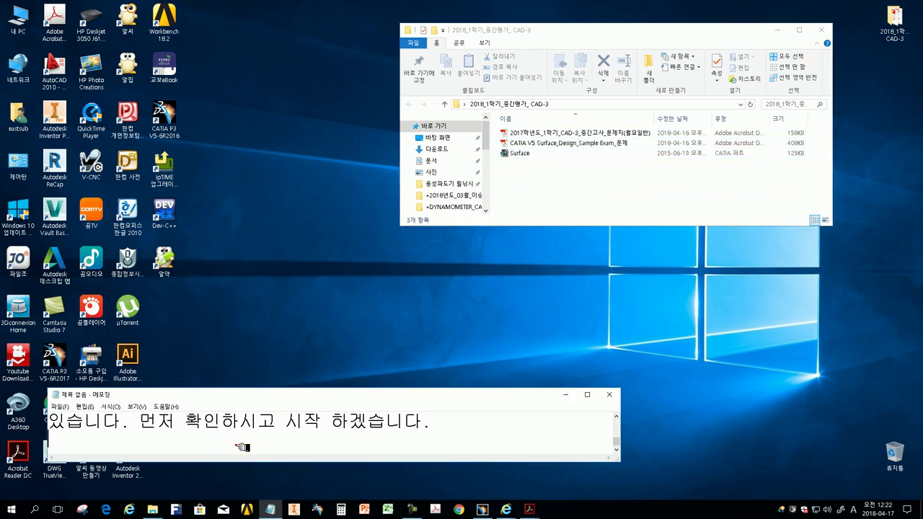
type("보시는 파일")
type("니다")
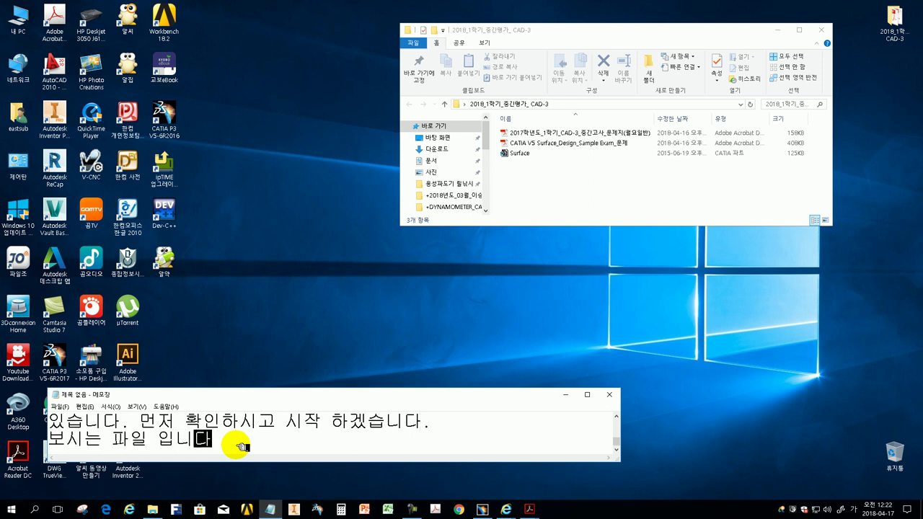
type(".")
key("Return")
type("그럼 이중에 catia v5 surface design")
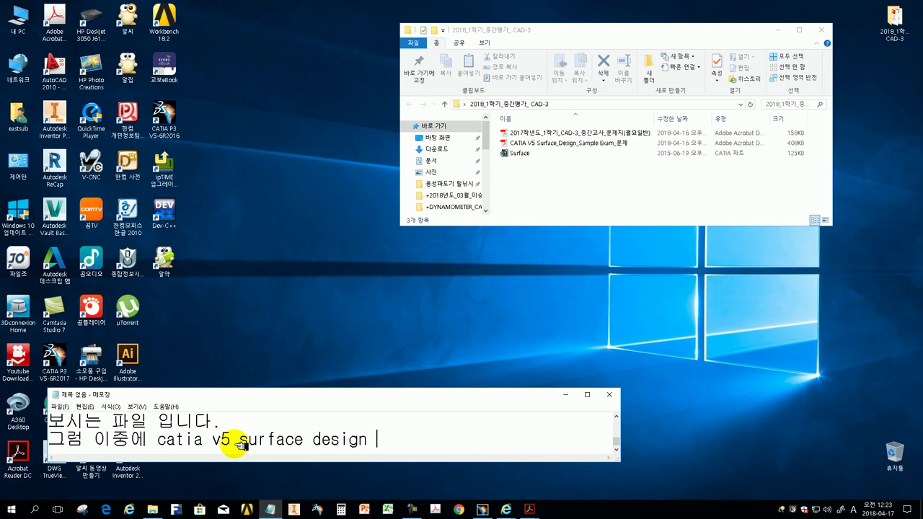
type("프")
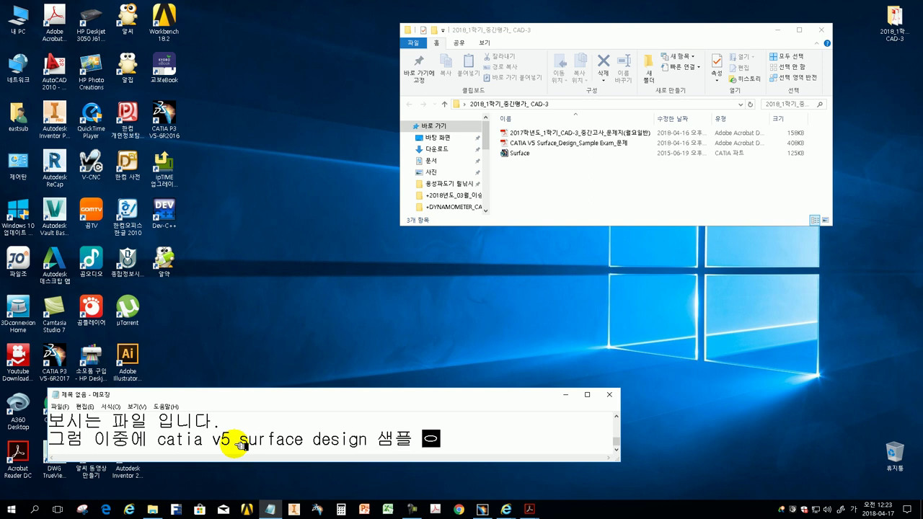
type(" 문제르")
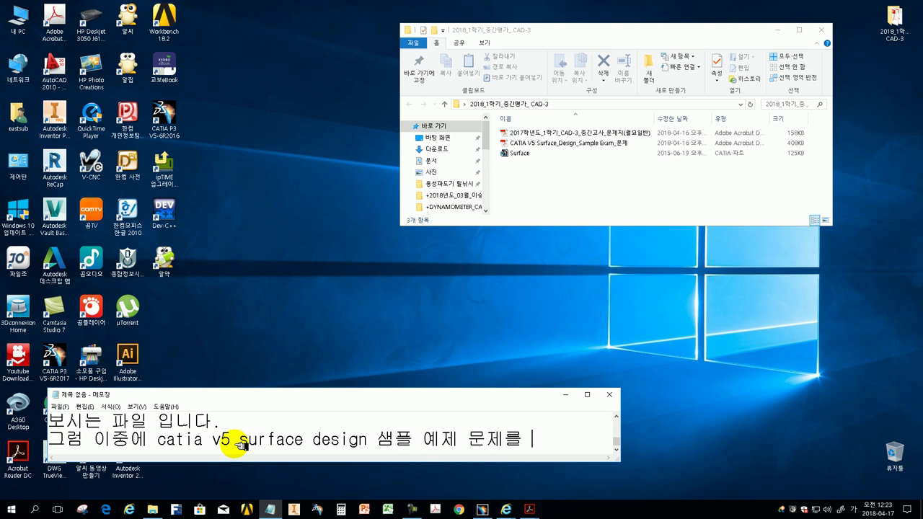
type(" 열어보세요")
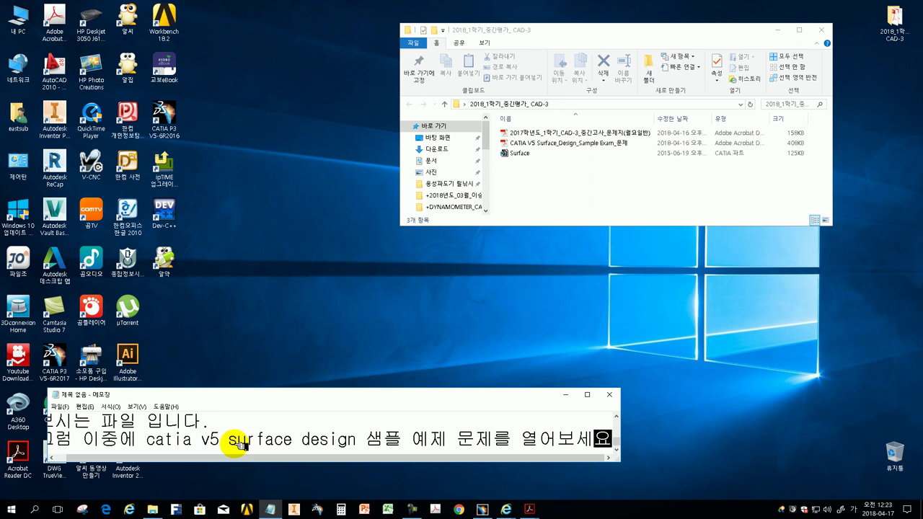
key("Return")
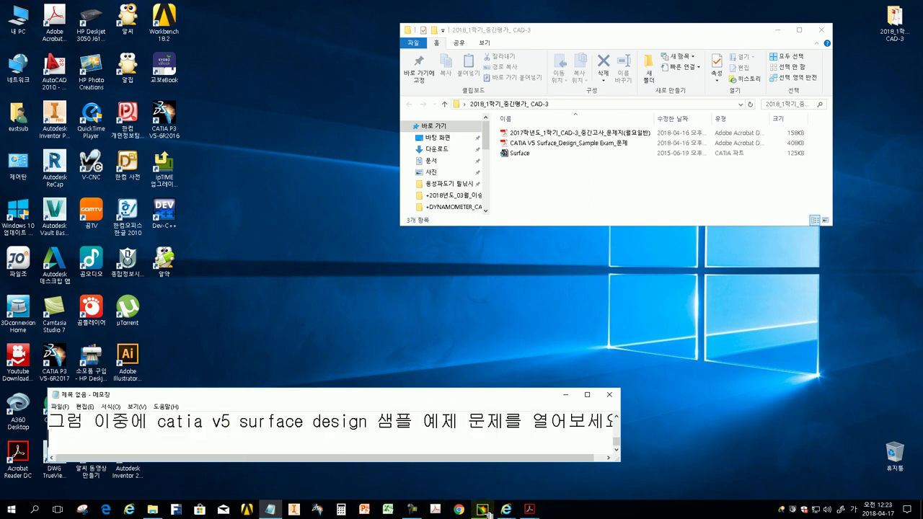
Step: Bring up the Surface Design sample exam PDF and scroll through its first pages
mouse_move(530, 509)
left_click(568, 472)
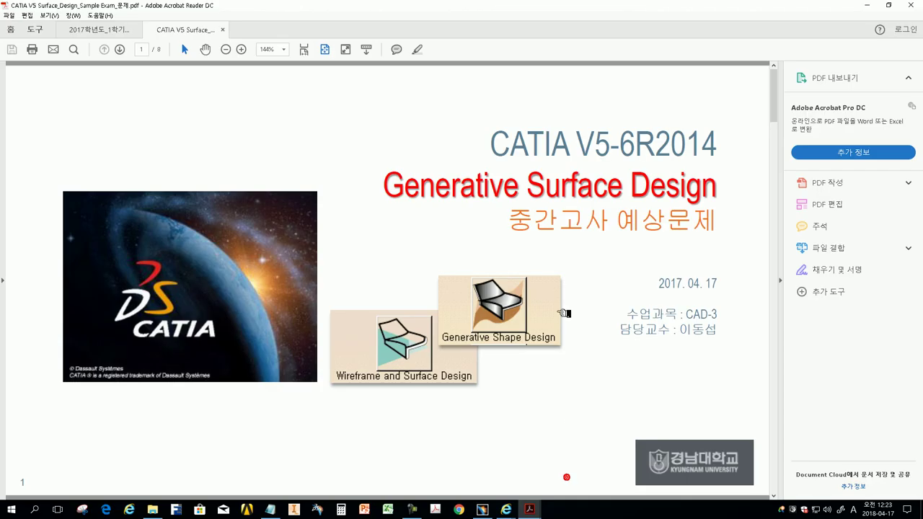
scroll(541, 284, "down", 1)
scroll(544, 282, "up", 1)
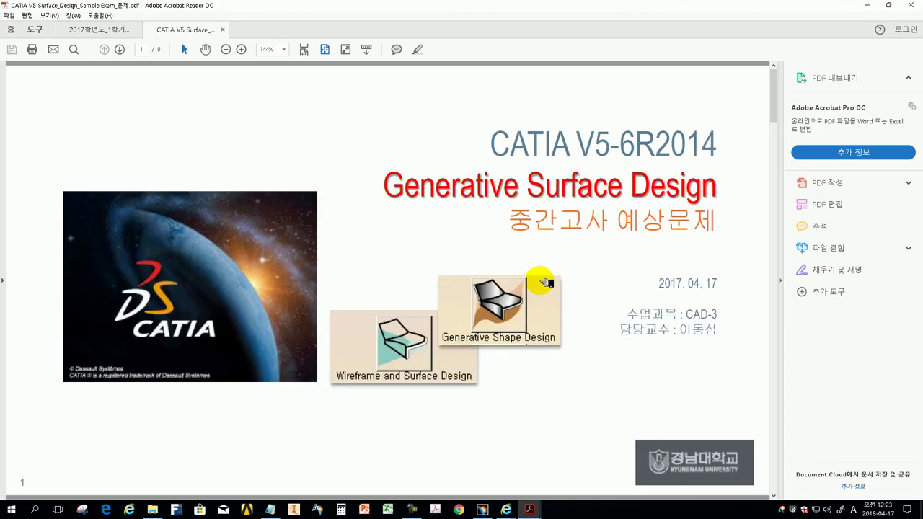
scroll(546, 282, "down", 1)
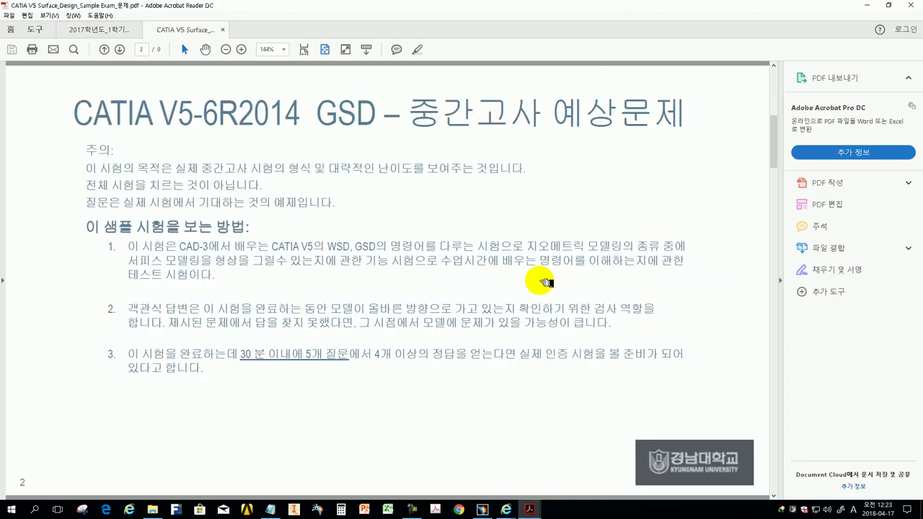
Step: Note that students should read the instructions and move on to page 3
left_click(271, 509)
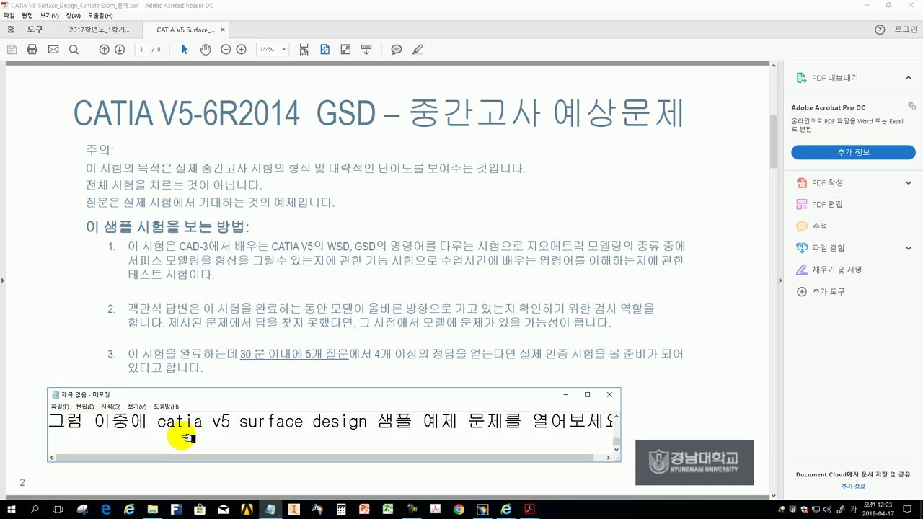
type("2페이")
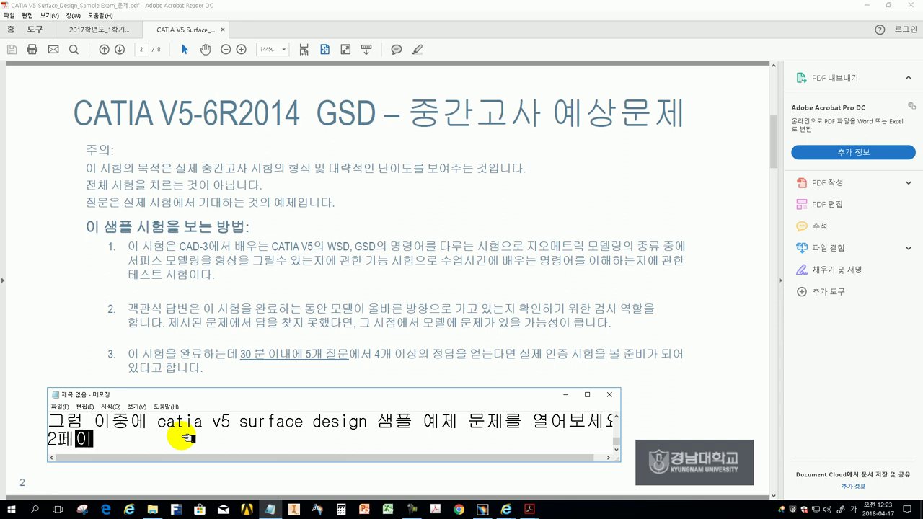
type("지는 읽어보시고. 3페")
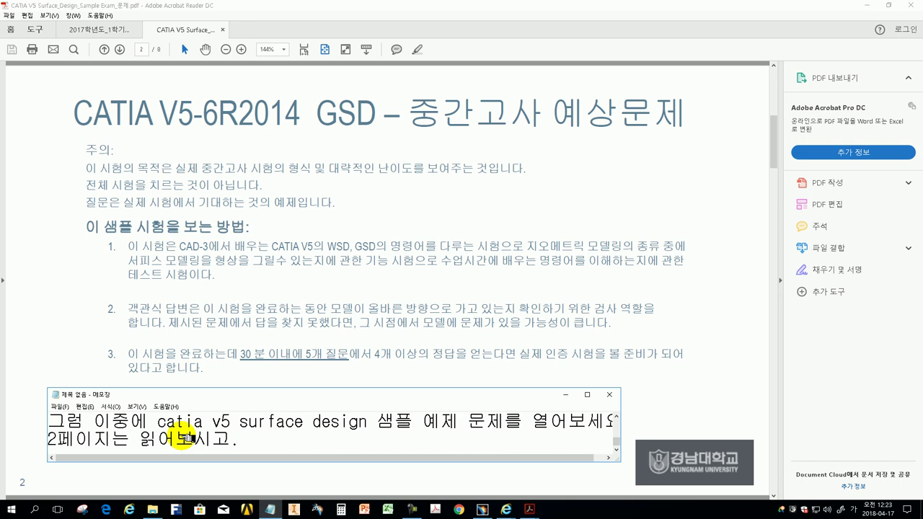
type("이지로 넘어 ")
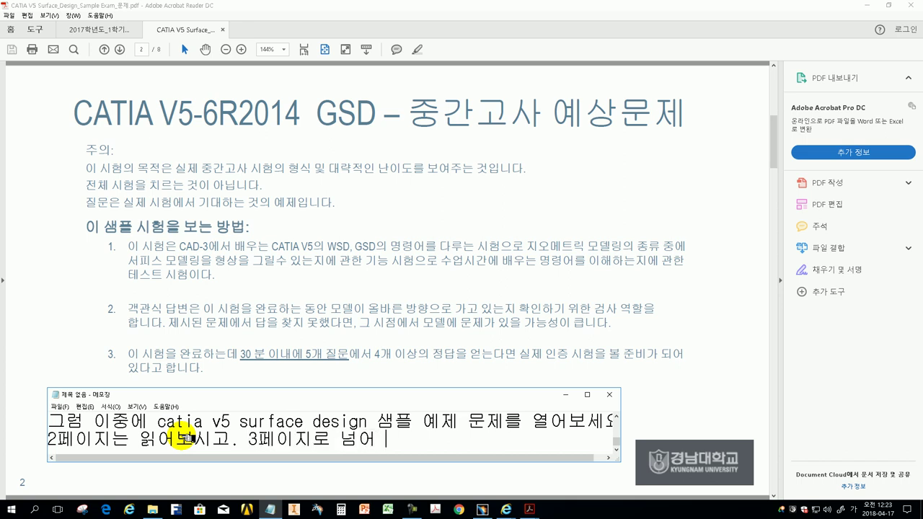
type("가겠습니다.")
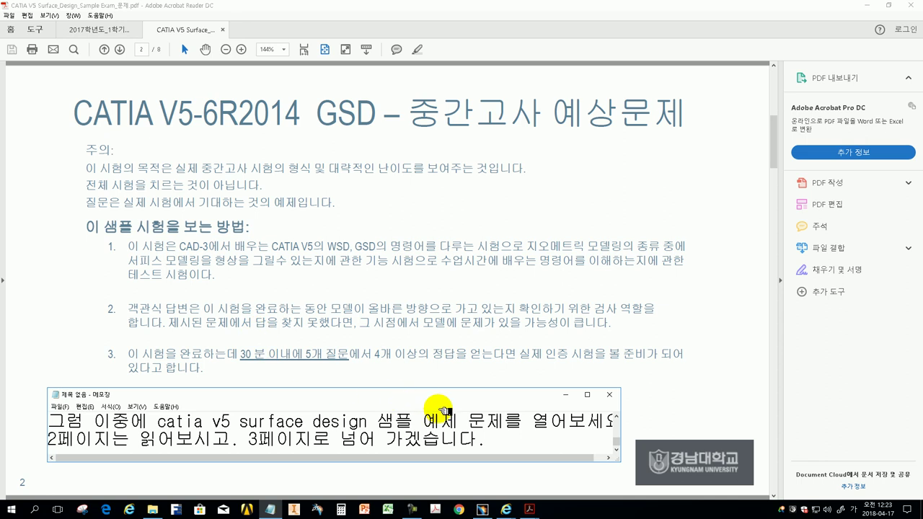
left_click(499, 440)
Step: Scroll the sample exam to page 3, Question 1
left_click(417, 340)
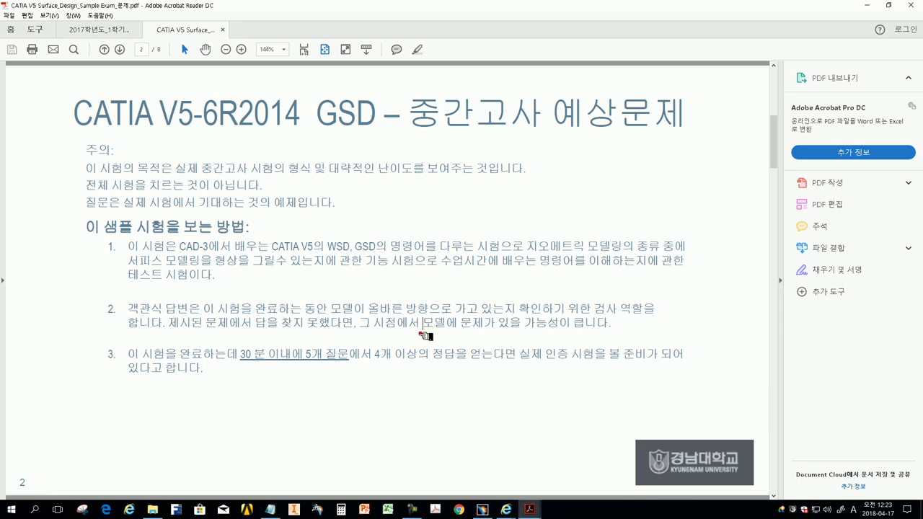
scroll(417, 340, "down", 1)
scroll(417, 340, "down", 1)
scroll(417, 341, "up", 1)
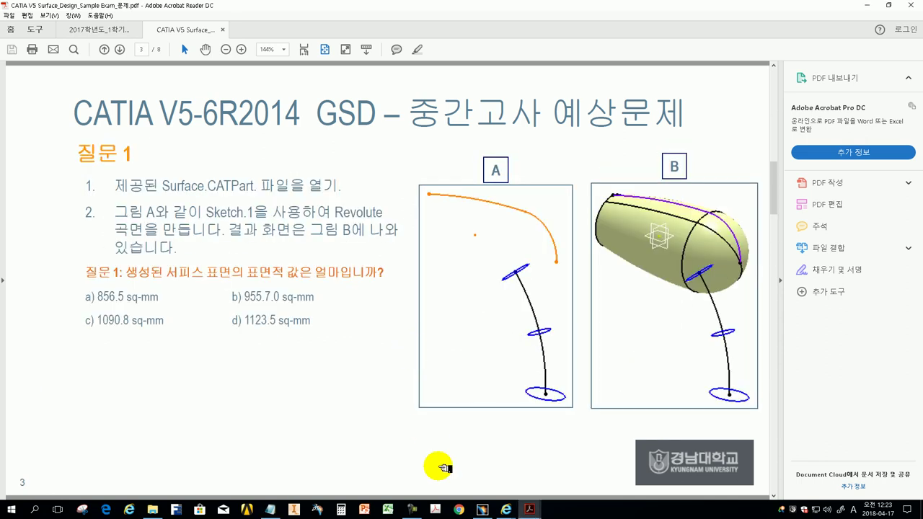
Step: Add notes on checking the question's requirements, starting, and opening the required file, then switch to CATIA
left_click(273, 509)
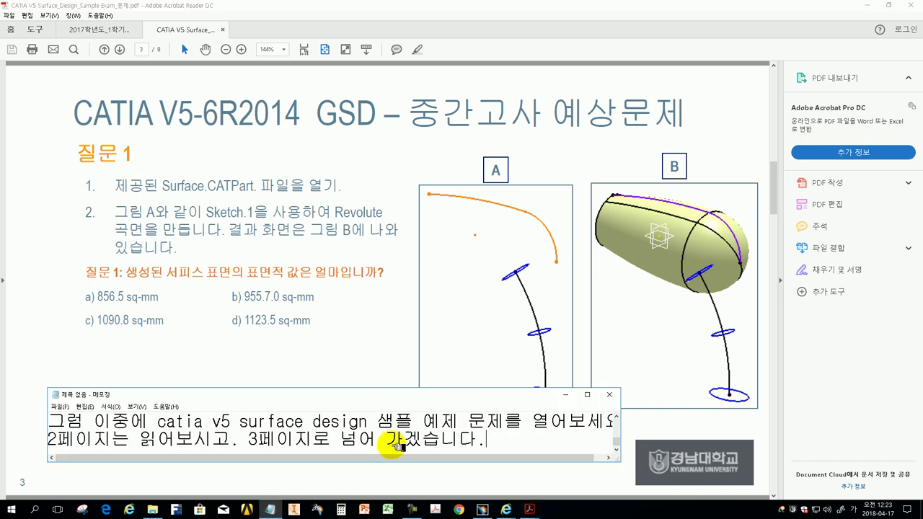
key("Return")
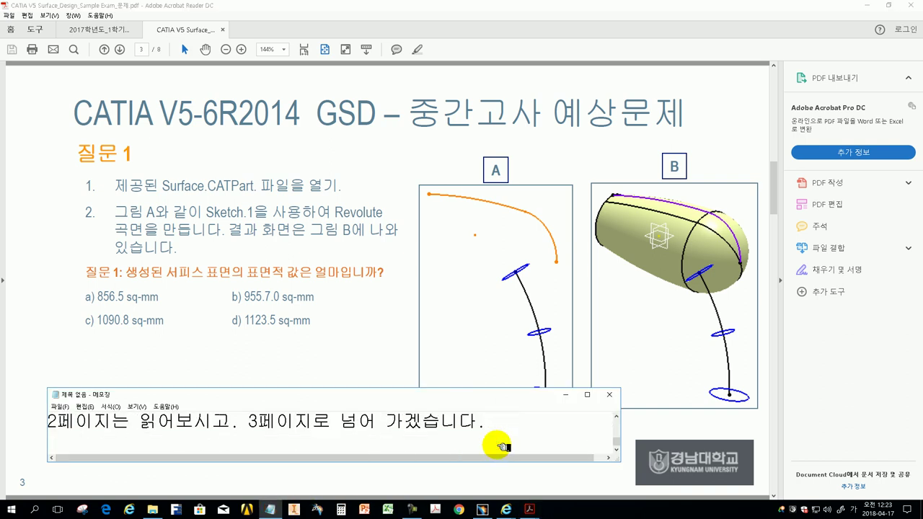
type("질문")
type(" 요구한")
type("용ㅇ")
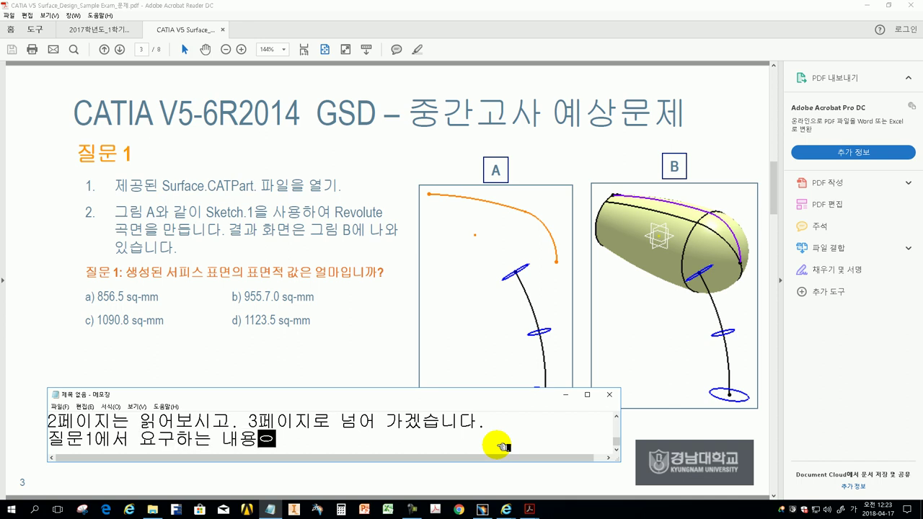
type("확인해보겠습니다.")
key("Return")
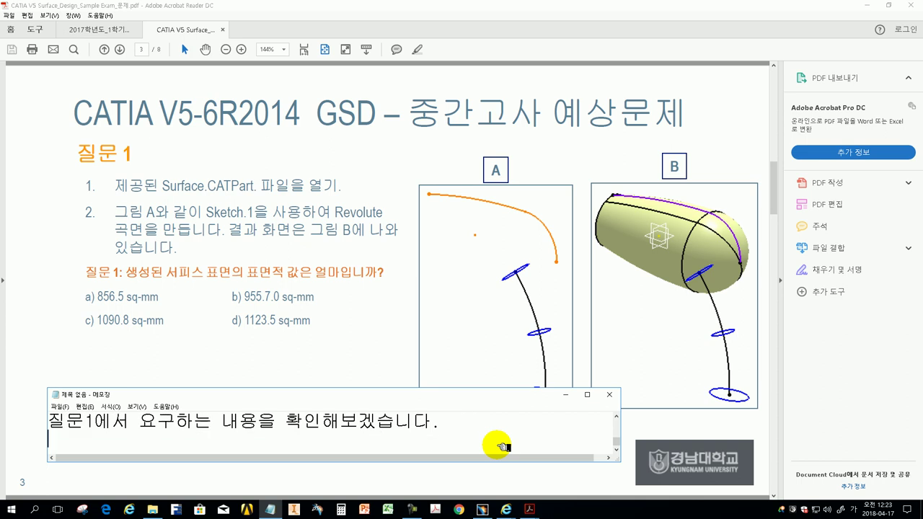
type("그렴")
type("작할까요")
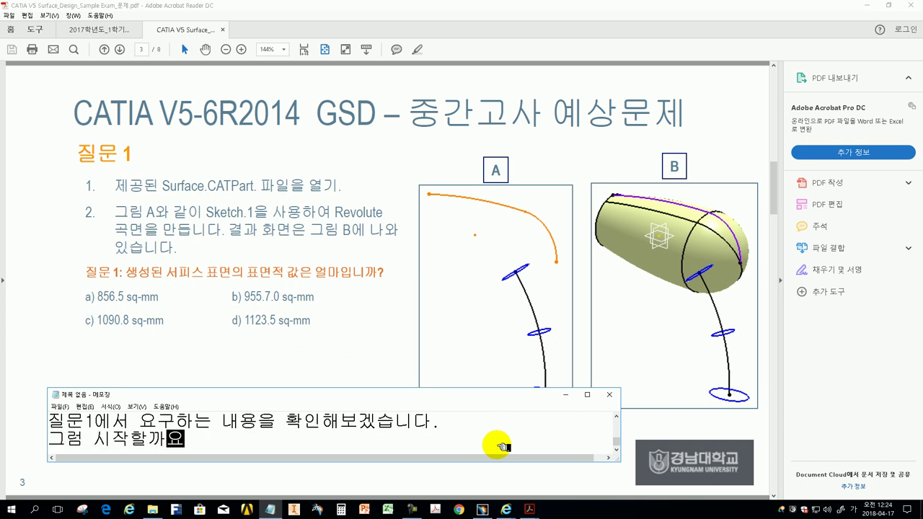
key("Return")
type("항ㅇ")
type("요구하ㄴ")
type("일")
type("기")
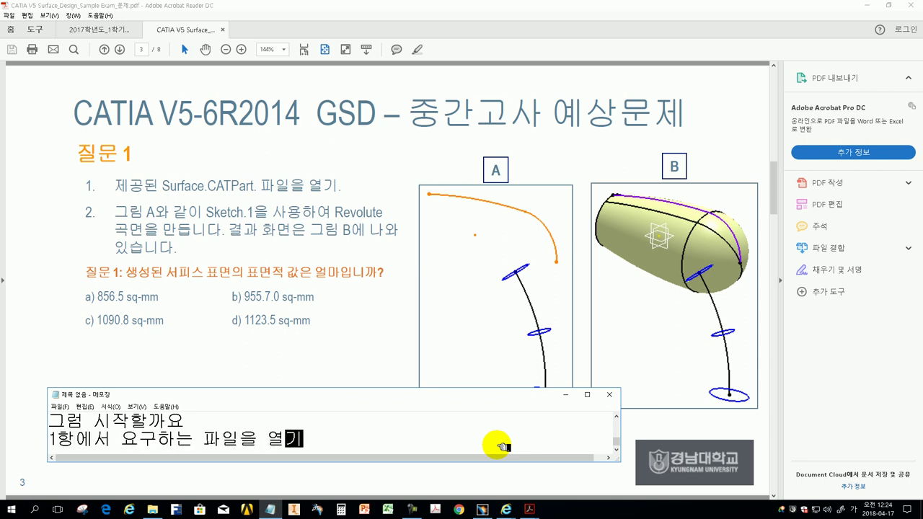
key("Return")
left_click(482, 510)
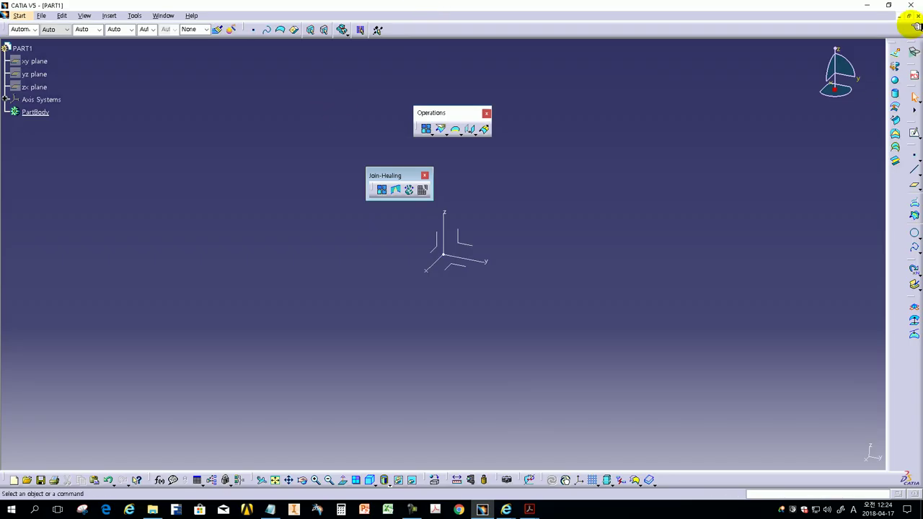
Step: Close the empty PART1 and open the Surface part file
left_click(910, 15)
left_click(41, 15)
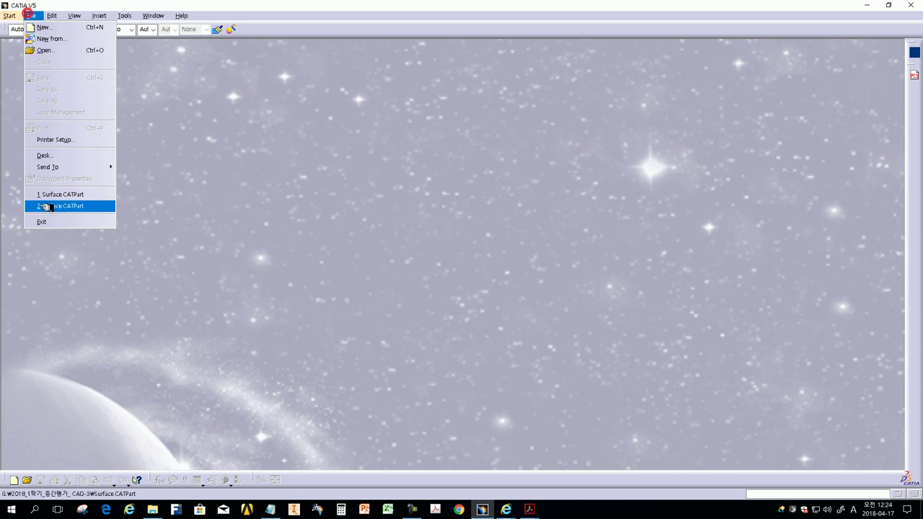
left_click(47, 52)
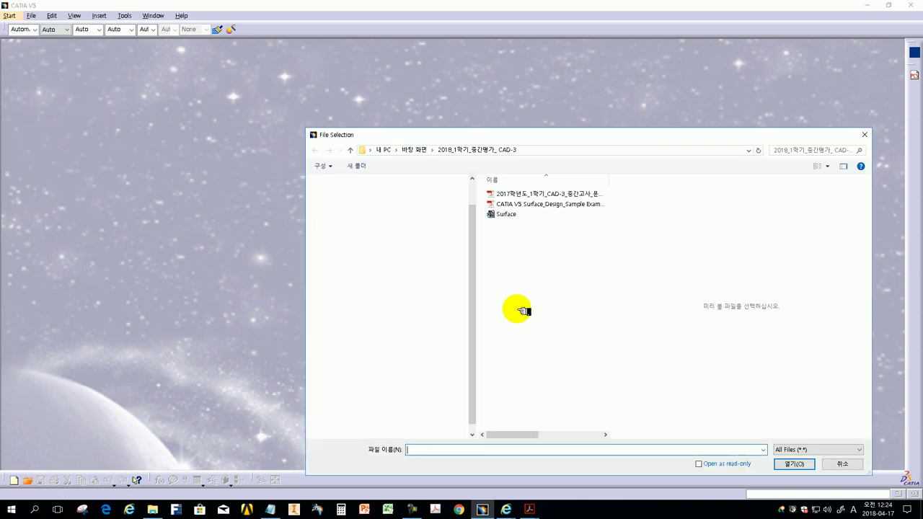
left_click(506, 214)
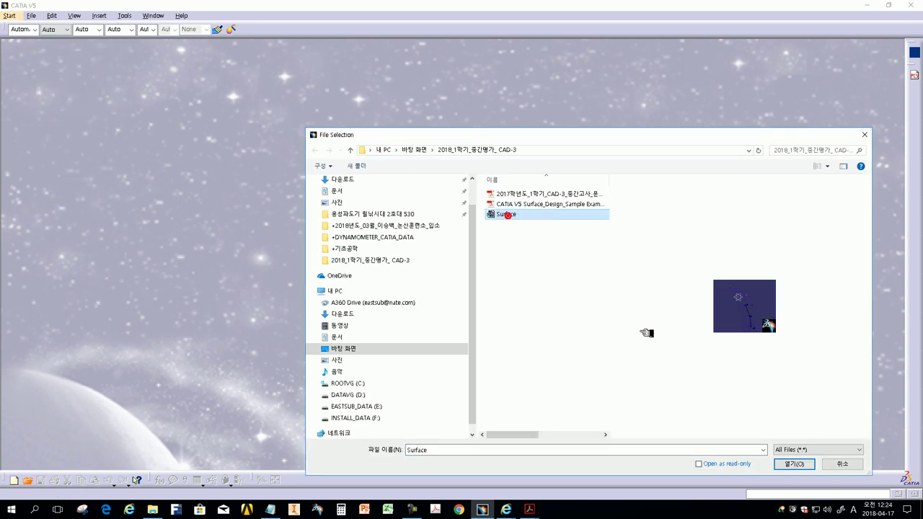
left_click(795, 466)
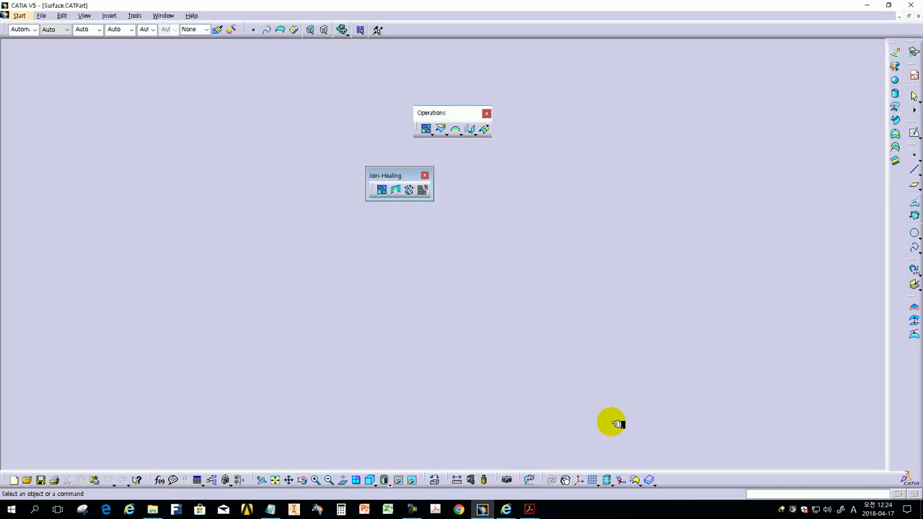
Step: Close the Join-Healing toolbar, move the Operations toolbar aside, and rotate the model
left_click_drag(389, 175, 689, 179)
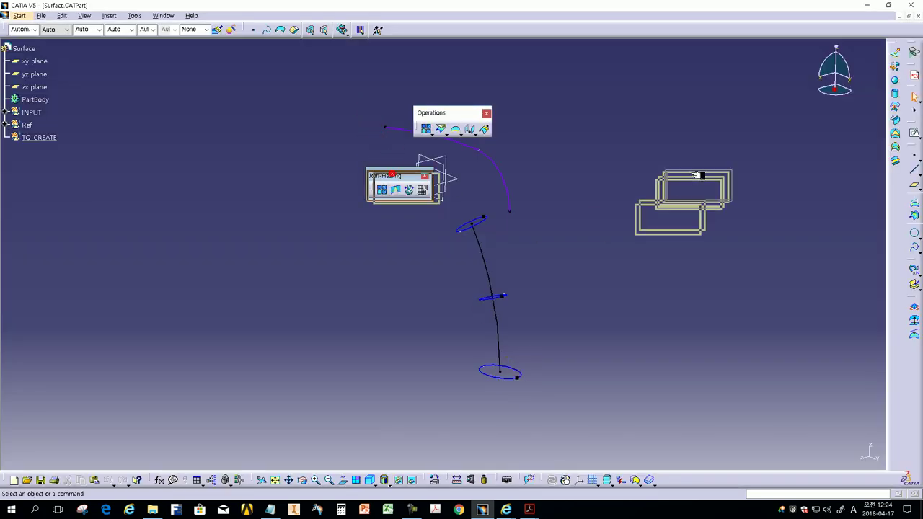
left_click(727, 179)
left_click_drag(465, 112, 586, 128)
middle_click_drag(402, 264, 517, 309)
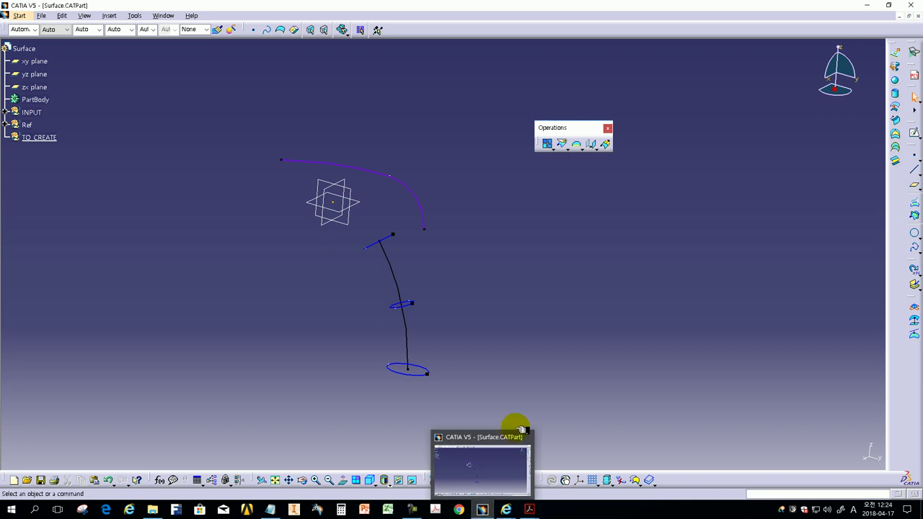
Step: Expand the INPUT and Ref groups in the tree and note that the file is already prepared
left_click(5, 112)
left_click(5, 253)
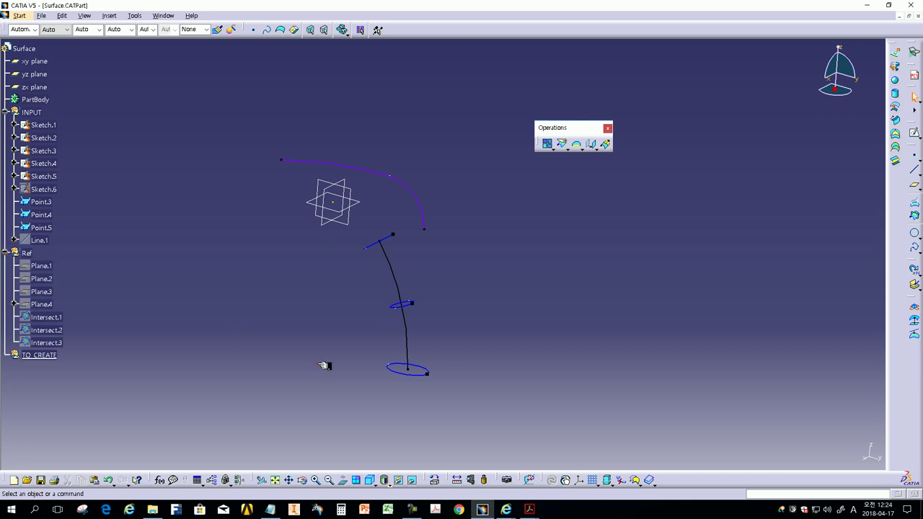
left_click(272, 509)
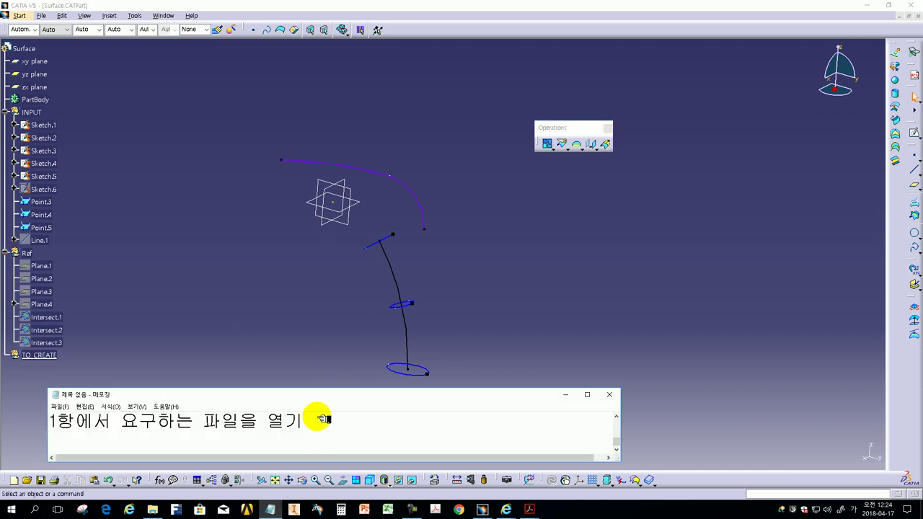
key("Return")
type("다음과 같은 파일이 작성ㄷ되어있습니다.")
key("Return")
Step: Note that the question's requirements will be read next, and bring up the exam PDF
type("요구하는 질문애요")
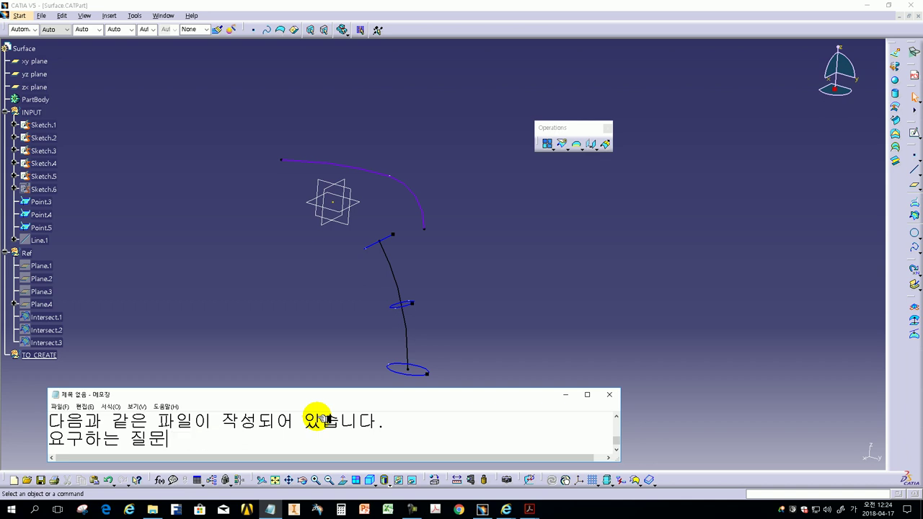
type("용을")
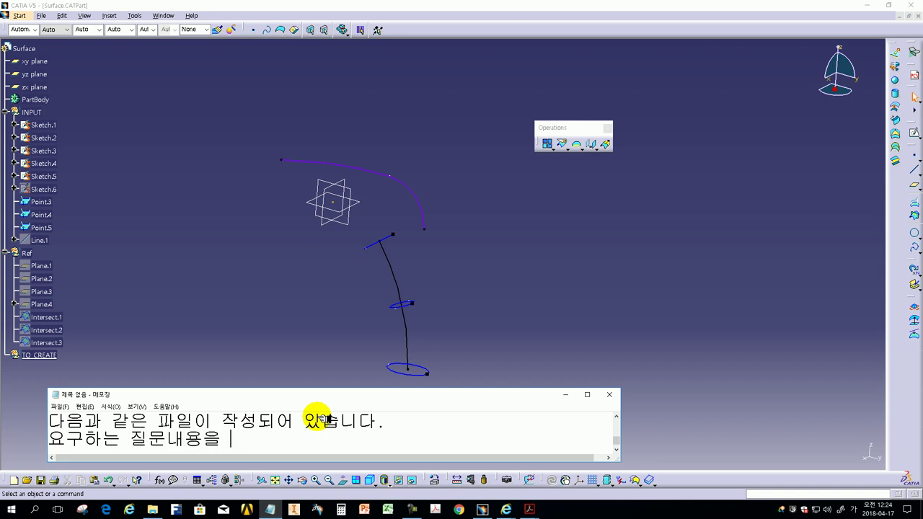
type("어보")
type("ㄹ까요")
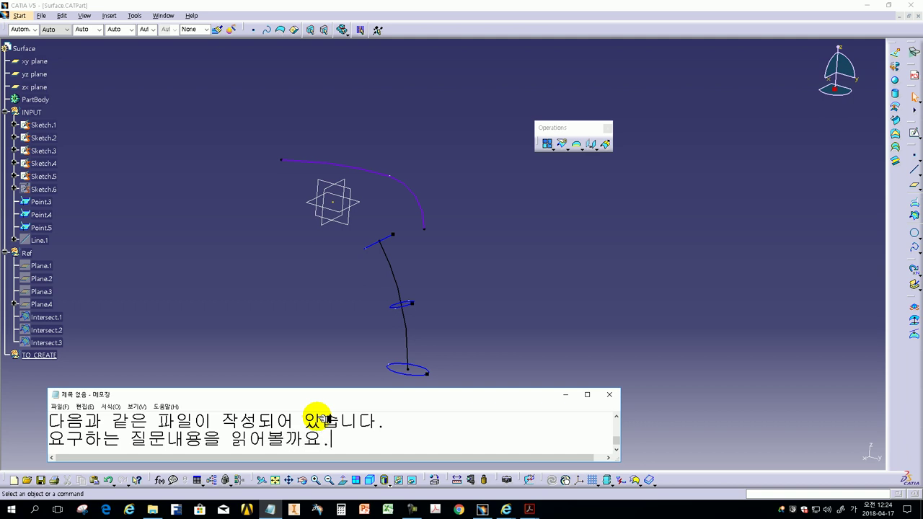
left_click(269, 311)
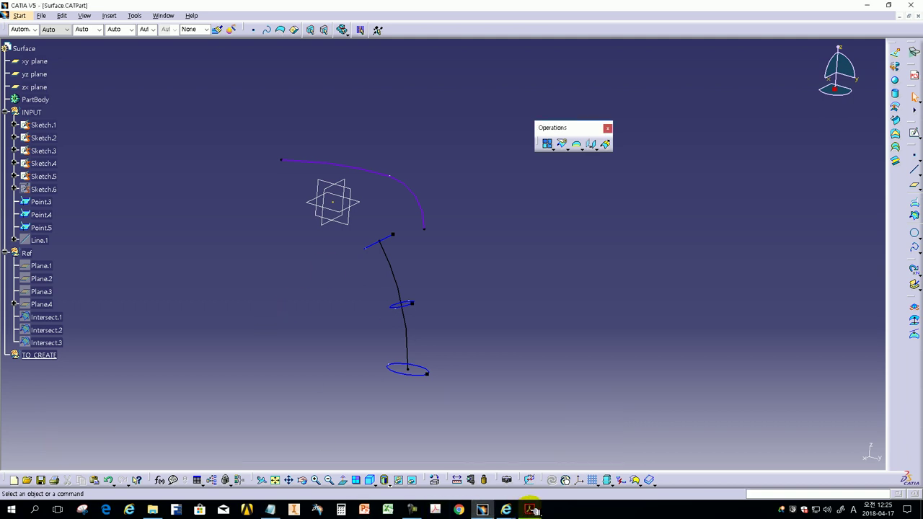
mouse_move(530, 509)
left_click(562, 470)
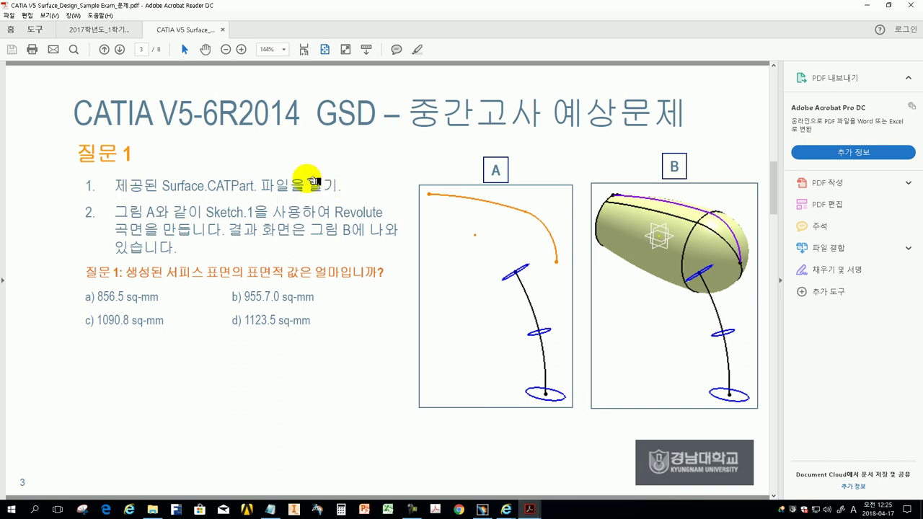
Step: Read the Revolute question, note that the required work starts now, and return to CATIA
left_click(115, 213)
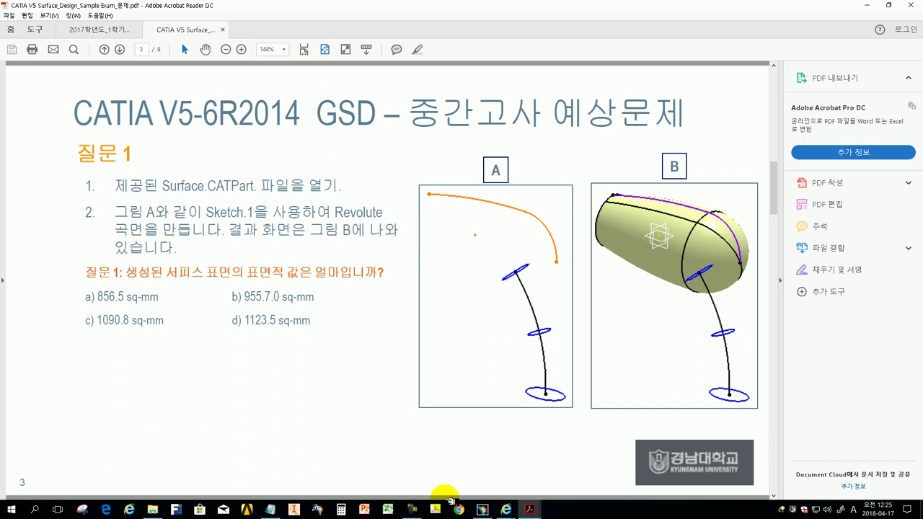
left_click(272, 509)
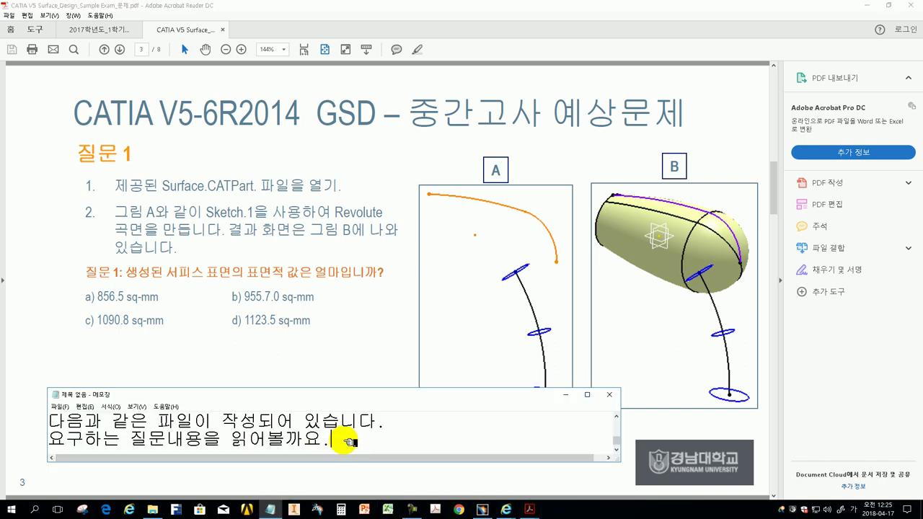
key("Return")
type("2항")
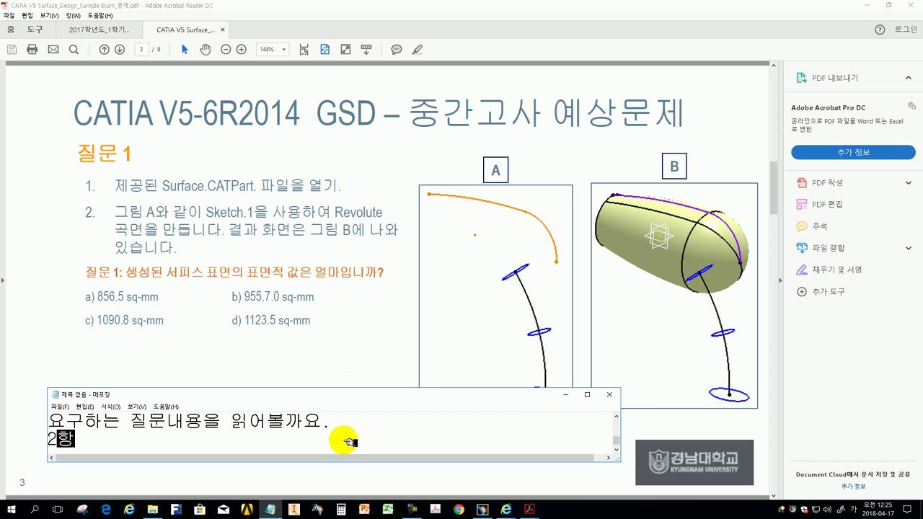
type("에서 요구하는 작업을 ")
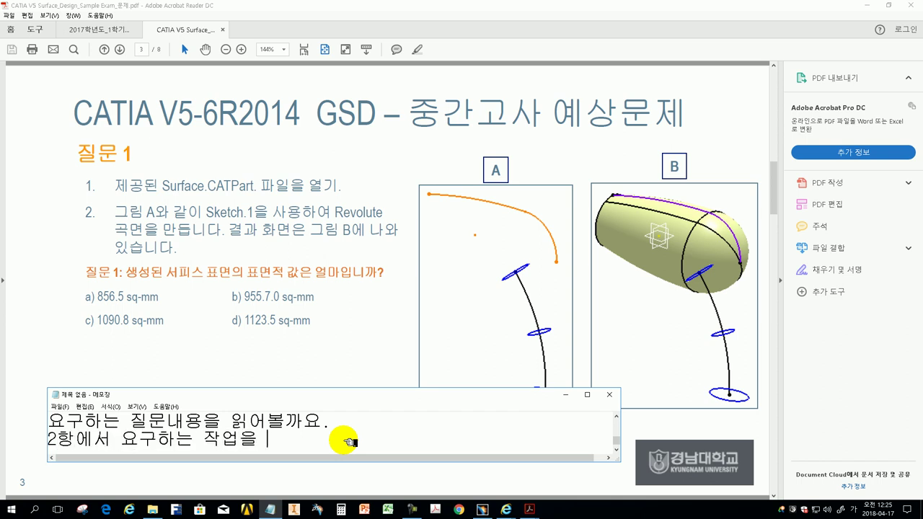
type("해보도록 하겠스습니다.")
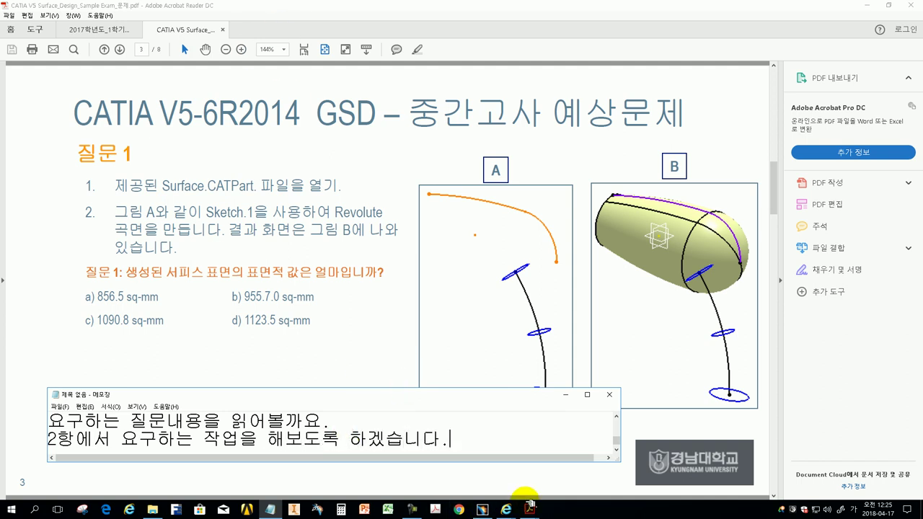
left_click(482, 509)
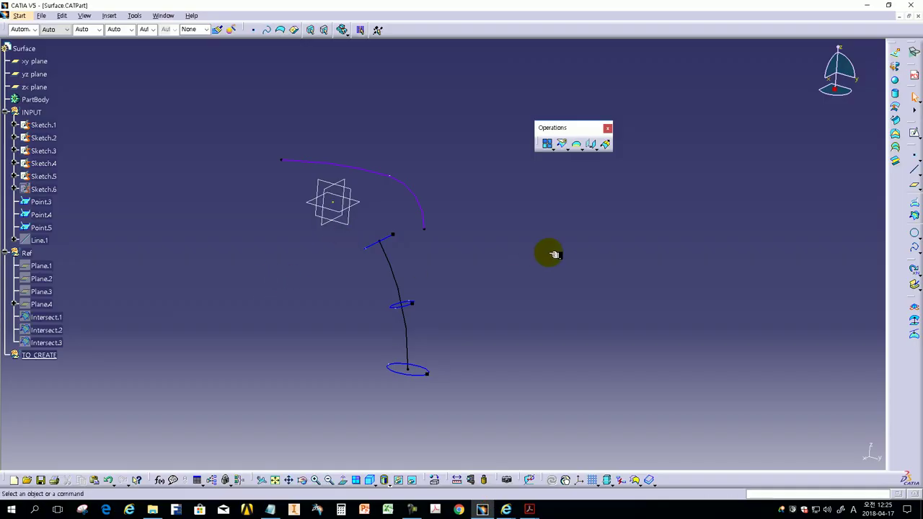
Step: Start a Revolve surface with Sketch.1 as its profile
left_click_drag(589, 141, 898, 169)
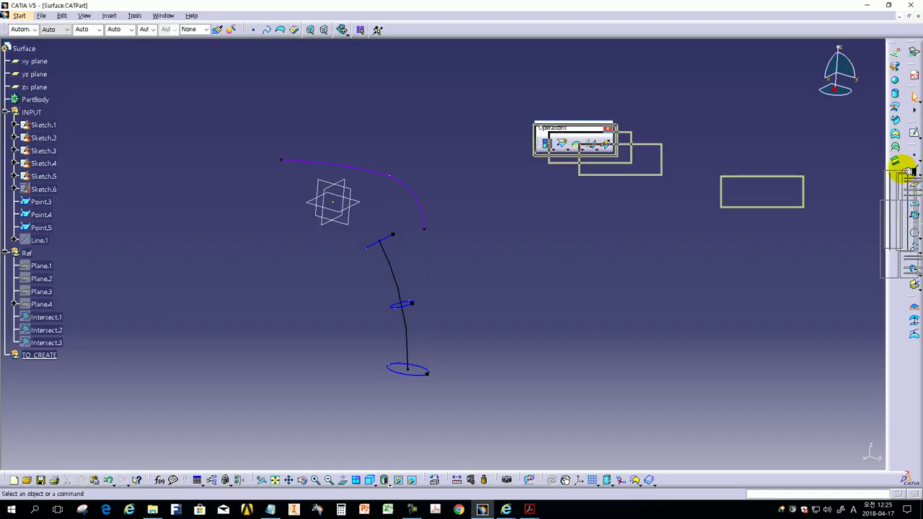
left_click_drag(898, 61, 436, 160)
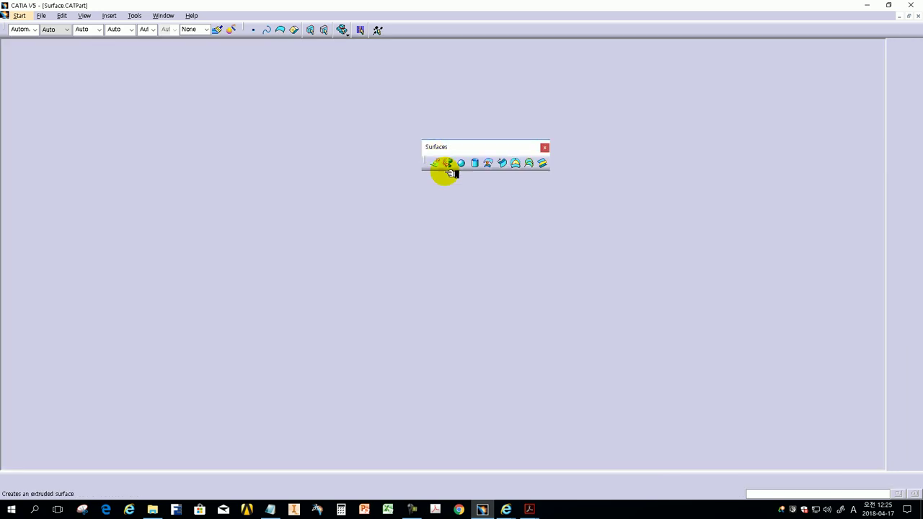
left_click(454, 163)
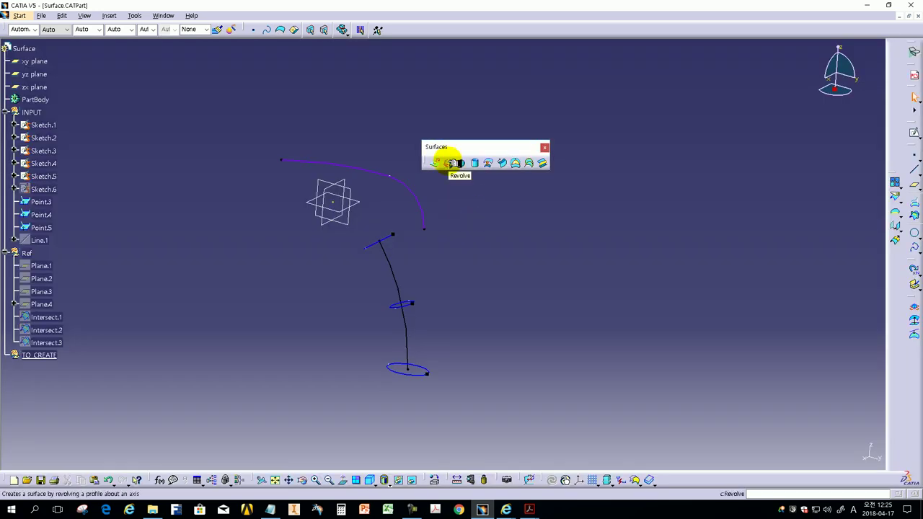
left_click(449, 163)
middle_click_drag(351, 281, 375, 303)
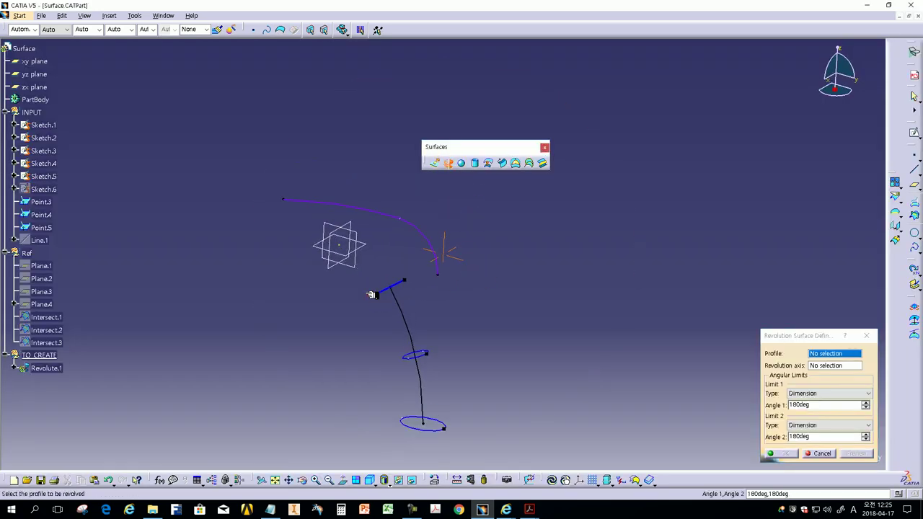
left_click_drag(780, 339, 498, 210)
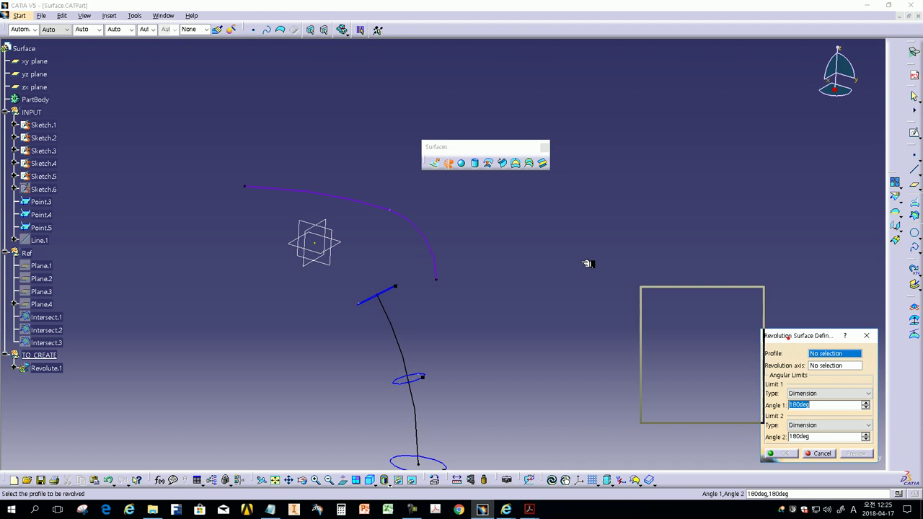
left_click(408, 218)
middle_click_drag(423, 274, 447, 306)
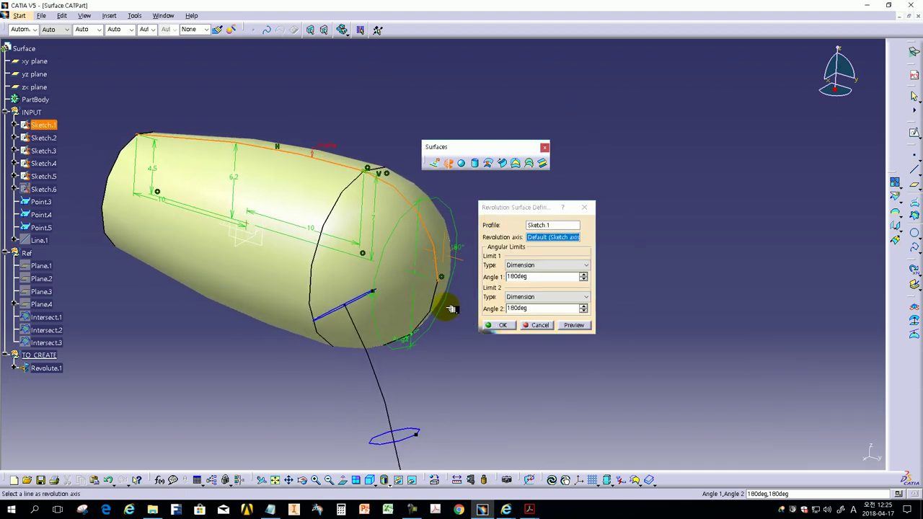
Step: Set Angle 1 to 360deg and Angle 2 to 0deg and confirm Revolute.1
left_click(512, 276)
left_click(541, 308)
type("0")
left_click(543, 277)
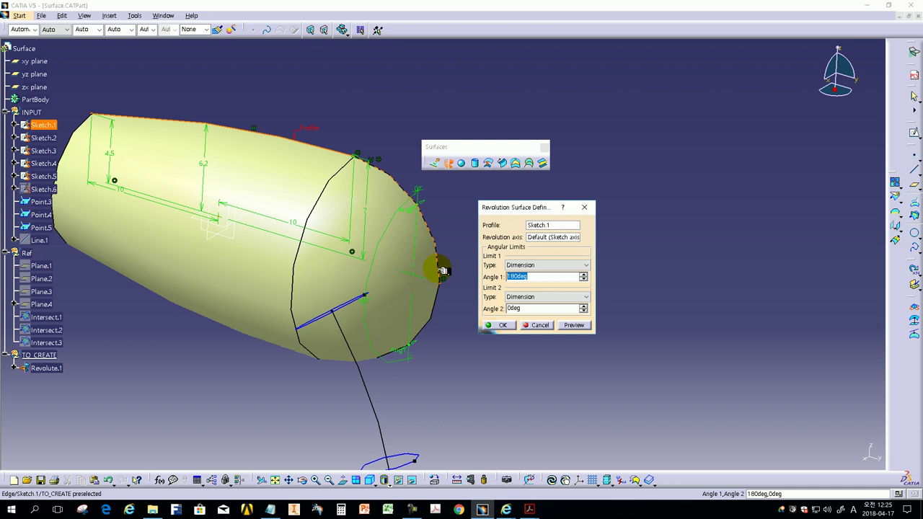
type("360")
left_click(495, 393)
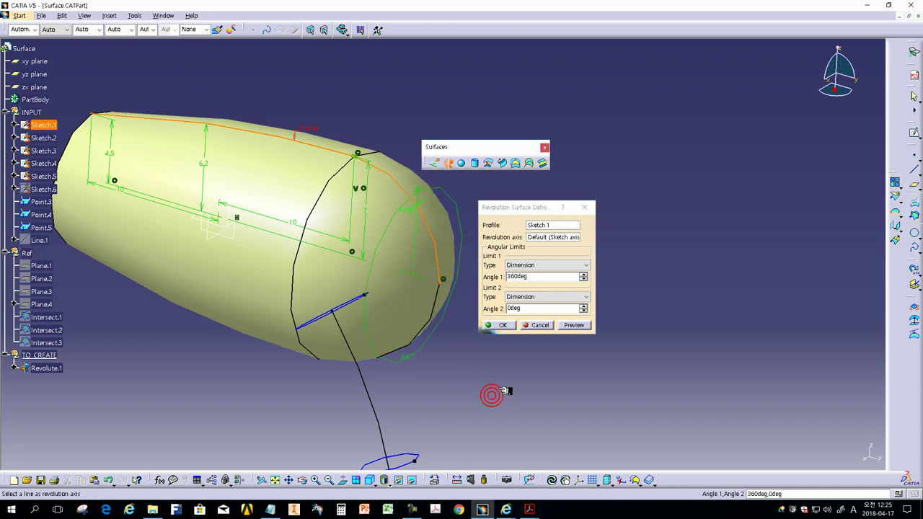
mouse_move(396, 269)
middle_mouse_down()
mouse_move(451, 318)
mouse_move(295, 269)
mouse_move(457, 310)
mouse_move(457, 233)
mouse_move(404, 254)
mouse_move(195, 190)
mouse_move(381, 241)
mouse_move(404, 287)
middle_mouse_up()
left_click_drag(560, 214, 633, 210)
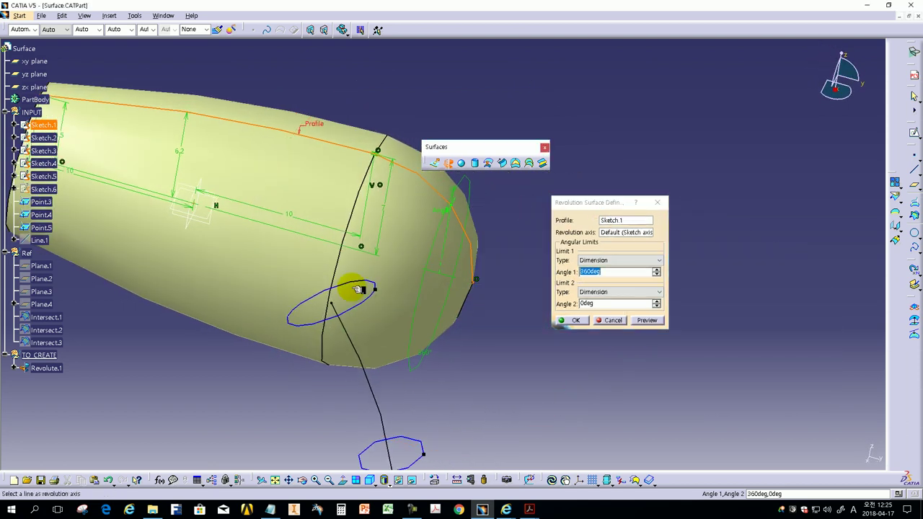
middle_click_drag(310, 267, 409, 298)
left_click(575, 322)
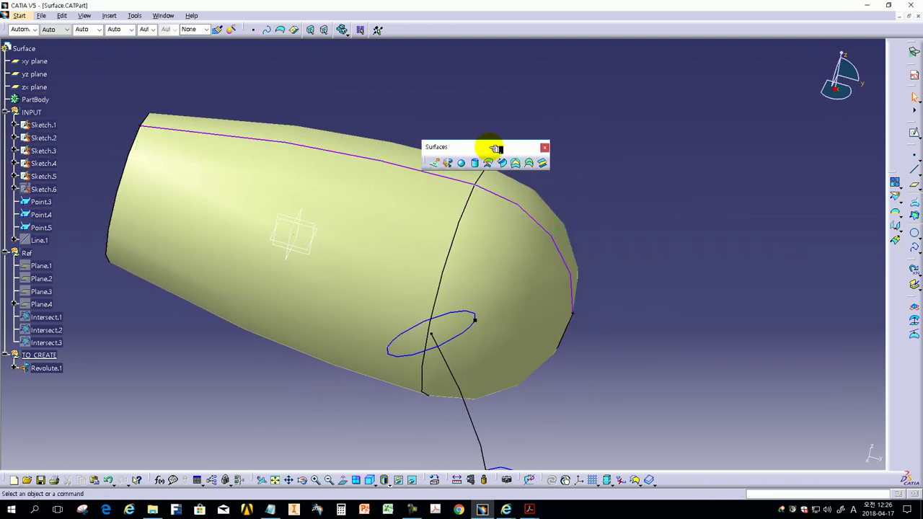
left_click_drag(488, 147, 601, 117)
mouse_move(563, 328)
middle_mouse_down()
mouse_move(500, 289)
mouse_move(462, 325)
middle_mouse_up()
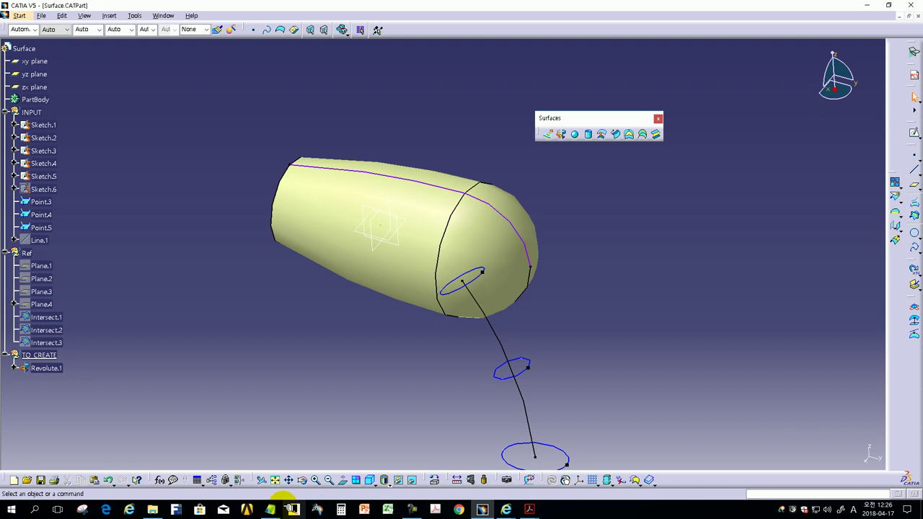
Step: Add Notepad lines explaining the 360-degree revolve around the Sketch 1 axis
left_click(271, 509)
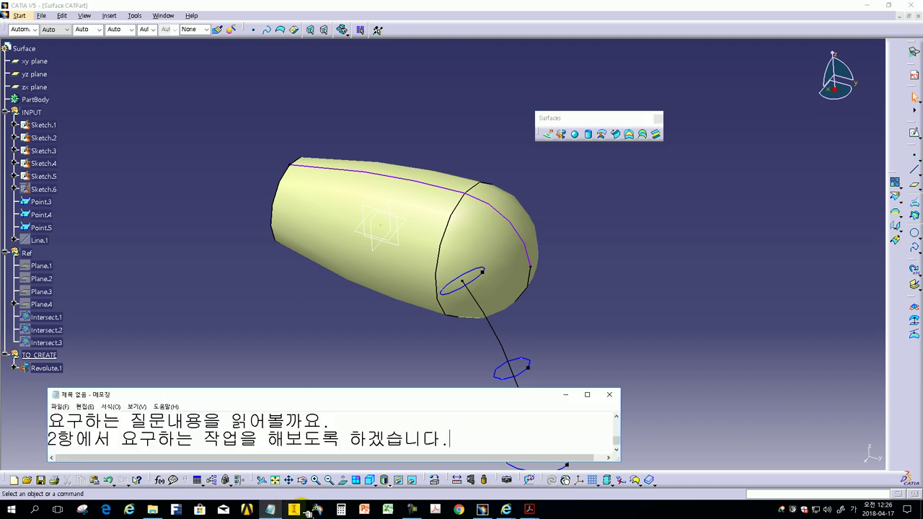
left_click(465, 440)
key("Return")
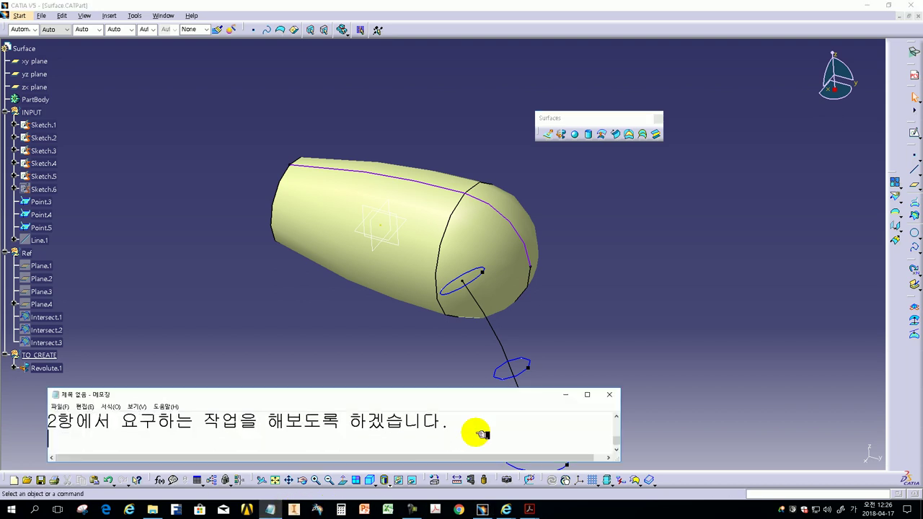
type("일렇ㄱ")
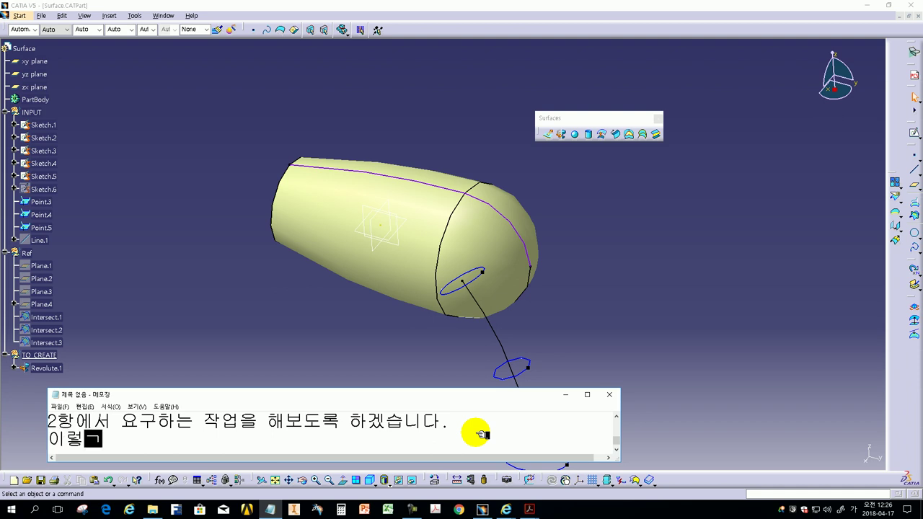
type("어으ㄹ ㅎㅏㅅㅕㅇㅑ 하ㅂ니다.")
key("Return")
type("ㅛㅇㅎㅏㄴ ㄱㅣㄴㅡㅇㅇㅡㄴ ㅎㅗㅣㅈㅓㄴㄱㅣㄴㅡㅇㅇㅡㄹ ㅅㅣㄹㅅㅣㅎㅏㄱㅗ ")
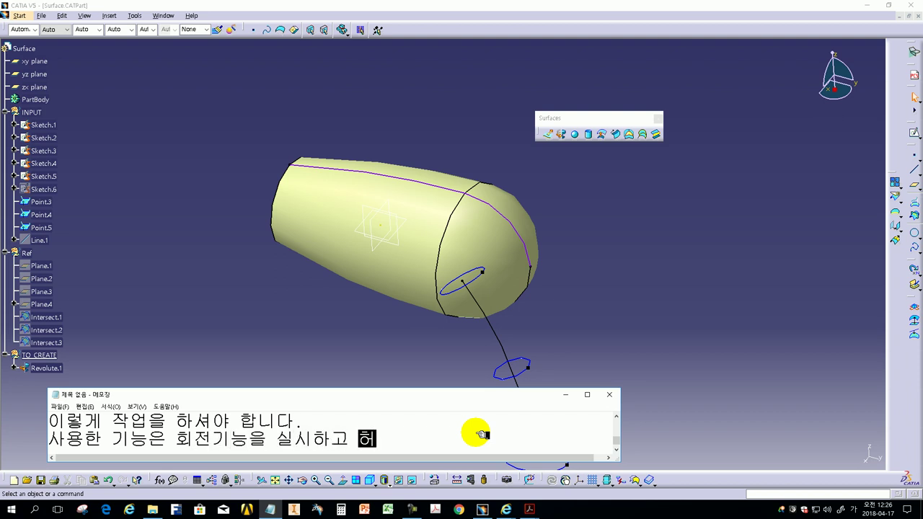
type("ㅐㅈㅓㄴ")
type("ㅓㄴ ")
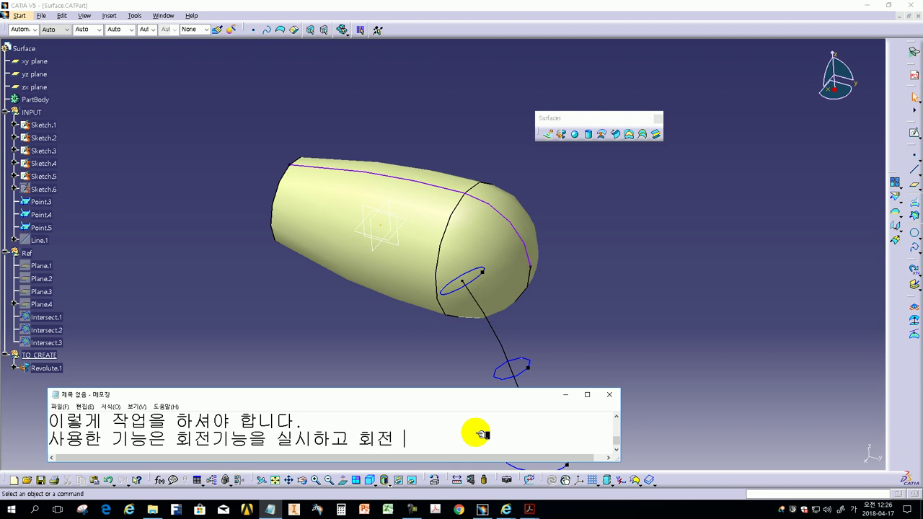
type("ㅅㅣㅁㅊ")
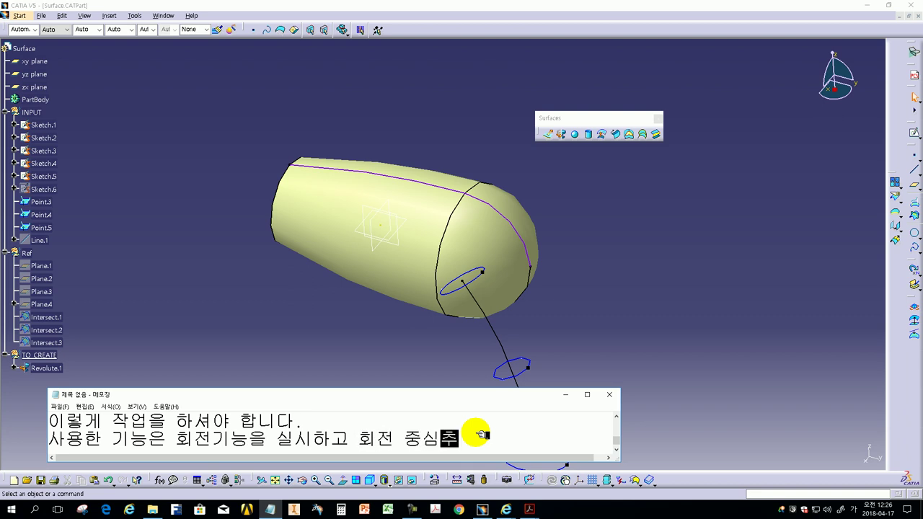
type("ㅜㄱㅇㅡㄴ")
key("Return")
type("ㅅㅡㅋㅔㅊㅣ1")
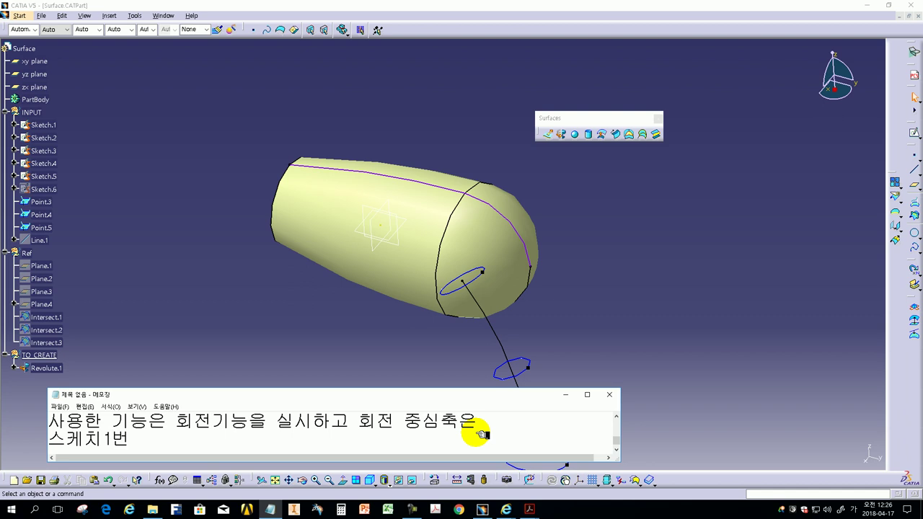
type("ㄴㅇㅔ ")
type("ㅈㅓㄴ ㅊㅜㄱㅇㅣ ㅁㅣㄹㅣ ㅈㅣㅈㅓㅇㄷㅗㅣㅇㅓ ㅇㅡㄴㅣ ")
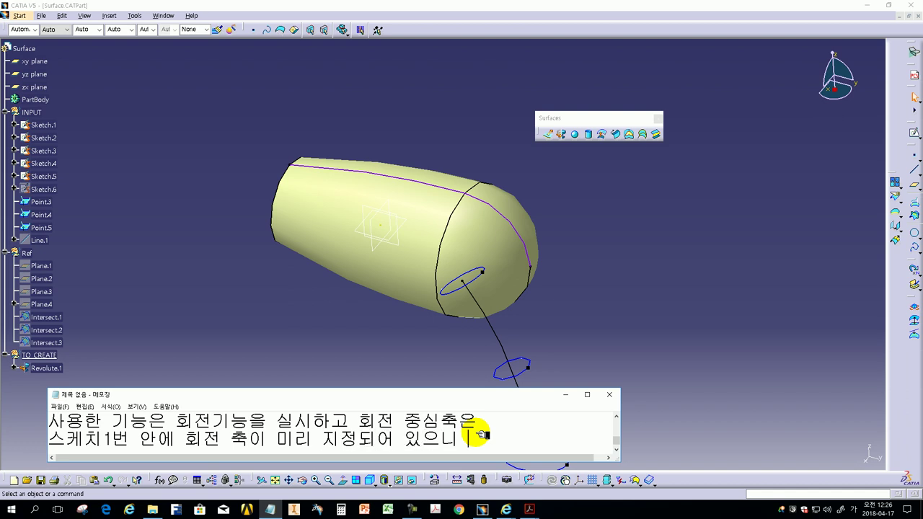
type("ㅏㅈㅓㅁㅕㄴ")
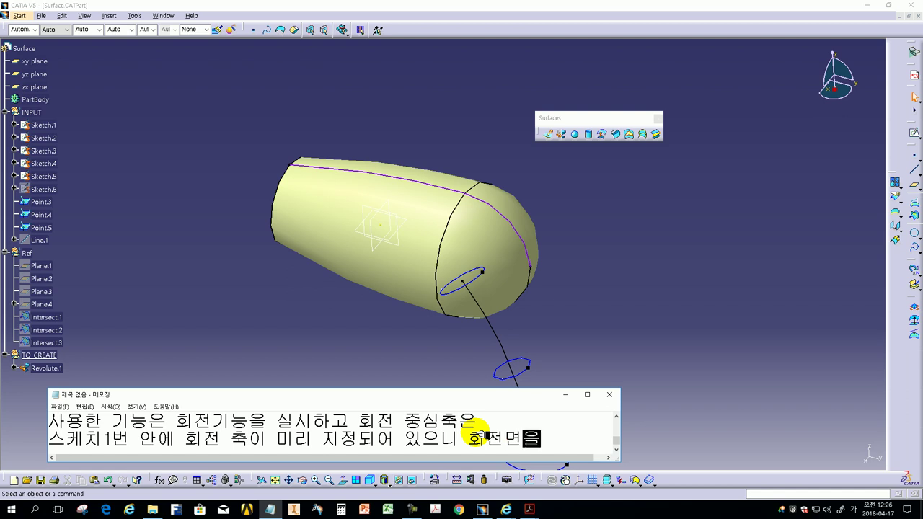
key("Return")
type("ㄱㅅㅓㅇㅎㅏㅅㅣㅁㅕㄴ ㄷㅗㅣㄱㅗ ")
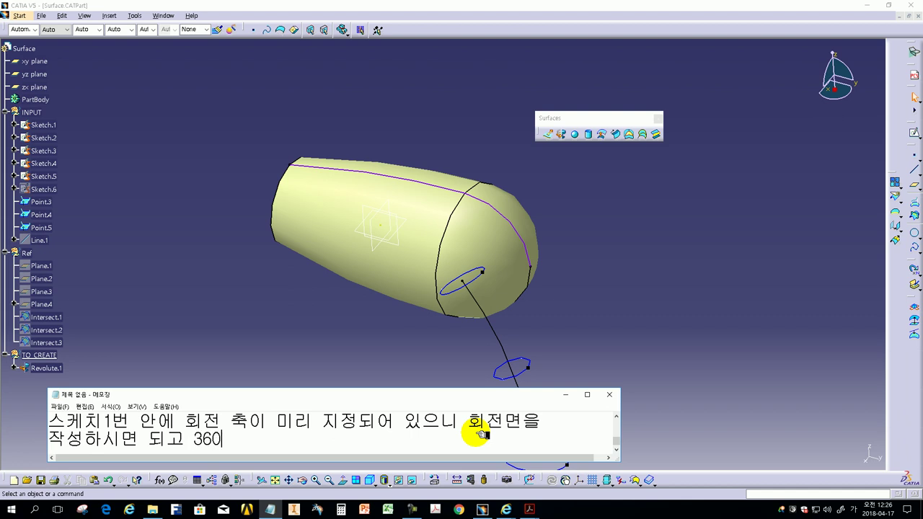
type("ㄹㅗ ")
type("ㄹㅕㄱㅎㅐㅇㅑ ㅎㅏㅂㄴㅣㄷㅏ.")
Step: Add lines introducing the surface-area question, ending '면적계산을 위한 기능을 알아보겠습니다.' and '같이 찾아 보겠습니다.'
key("Return")
type("ㄱㅡㄹㅓㅁ ㄷㅏㅇㅡㅜㄴㅇㅔ ")
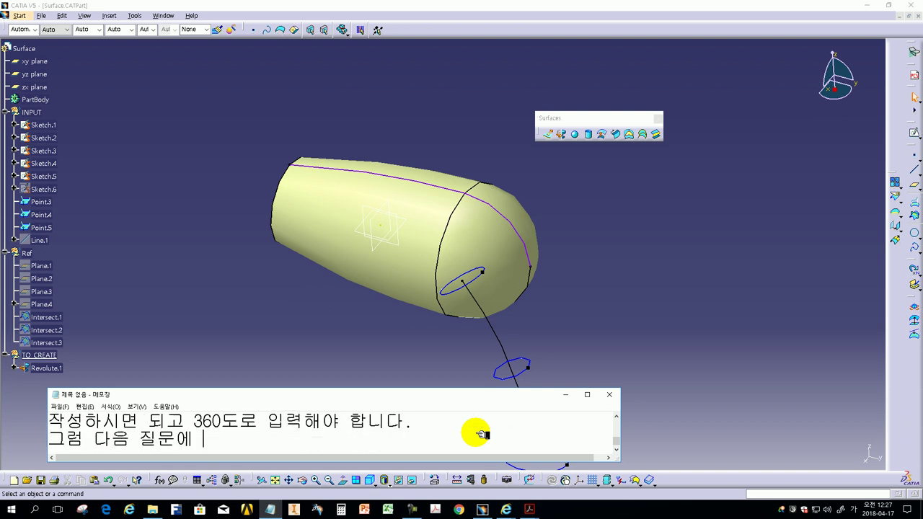
type("ㅇㅡㄹ ㅂㅗㄹㄲㅏㅇㅛ.")
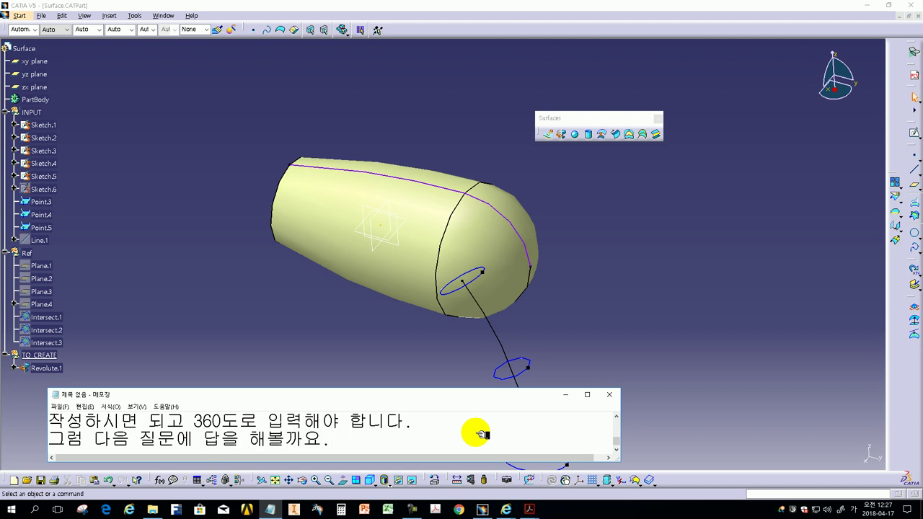
key("Return")
type("ㅈㅓㄴㅊㅔㅇㅢ ")
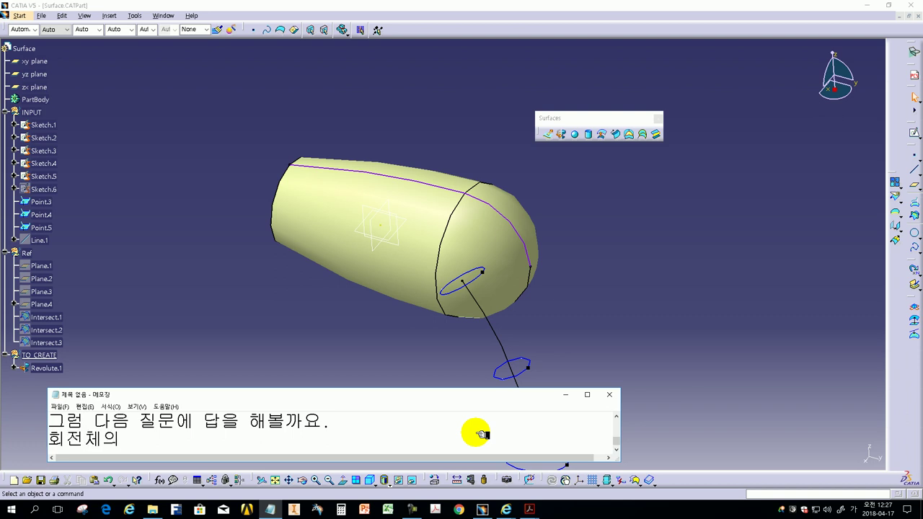
type("ㅊㅔ ㅈㅓㄱㅇㅡㄹ ㄱㅜㅎㅏㄴㅡㄴ ㄱㄱㅗㅏㄴ")
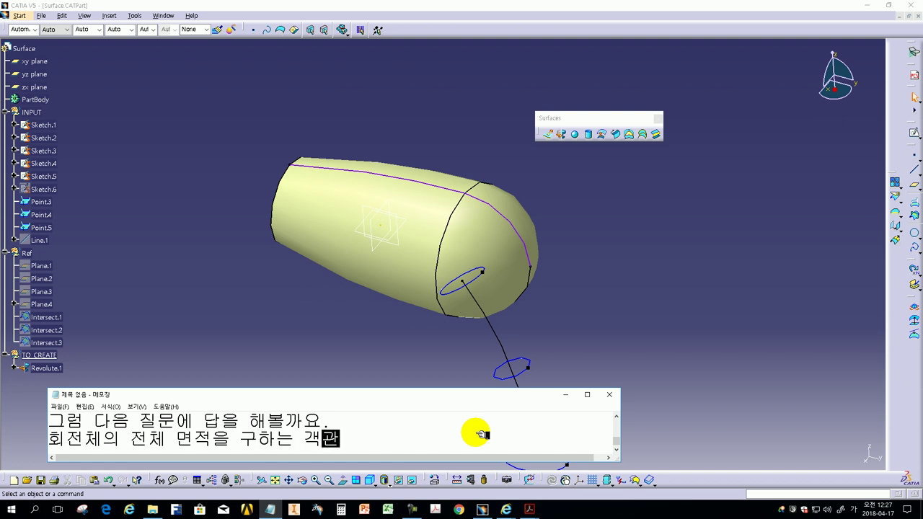
type("ㅅㅣㄱ ㅁㅜㄴㅈㅔㅇㅣㅂㄴㅣㄷㅏ.")
key("Return")
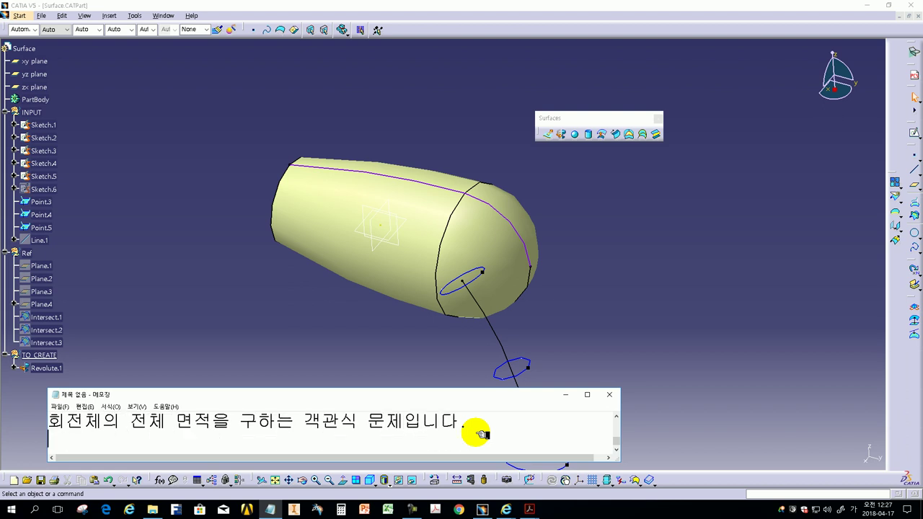
type("ㅈㅓㄱㄱ")
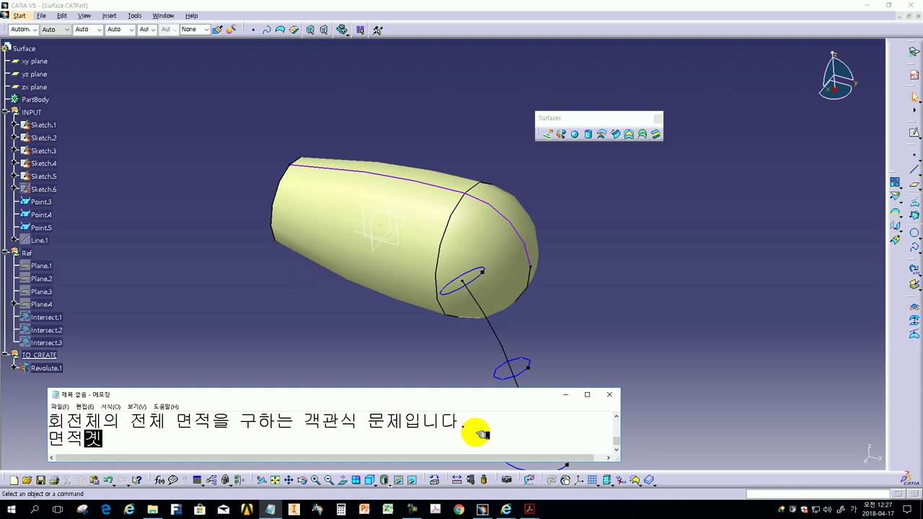
type("ㅏㄴ")
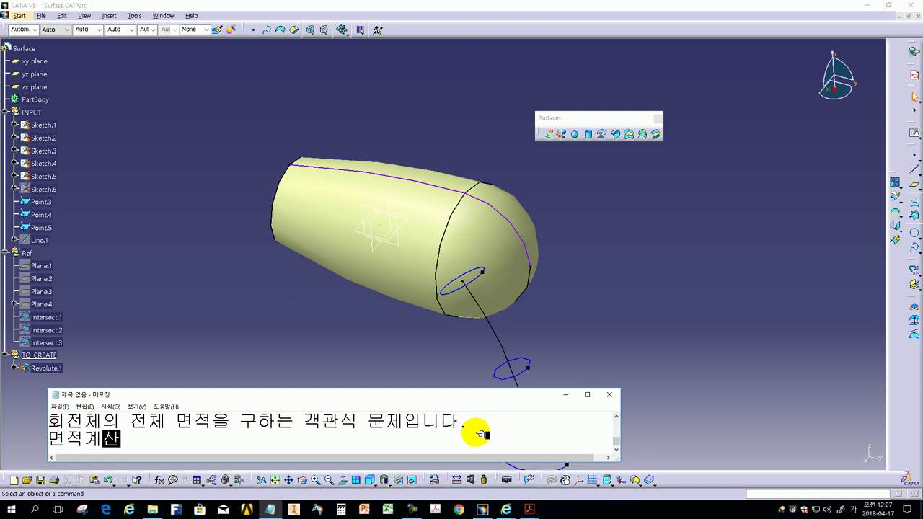
type("ㅇㅡㄹ ㅇㅜㅣㅎㅏㄴ ㄱㅣㄴㅡㅇㅇㅡㄹ ㅇㅏㅇㅏㅂㅗㄱㅔㅆㅅㅡㅂㄴㅣㄷㅏ")
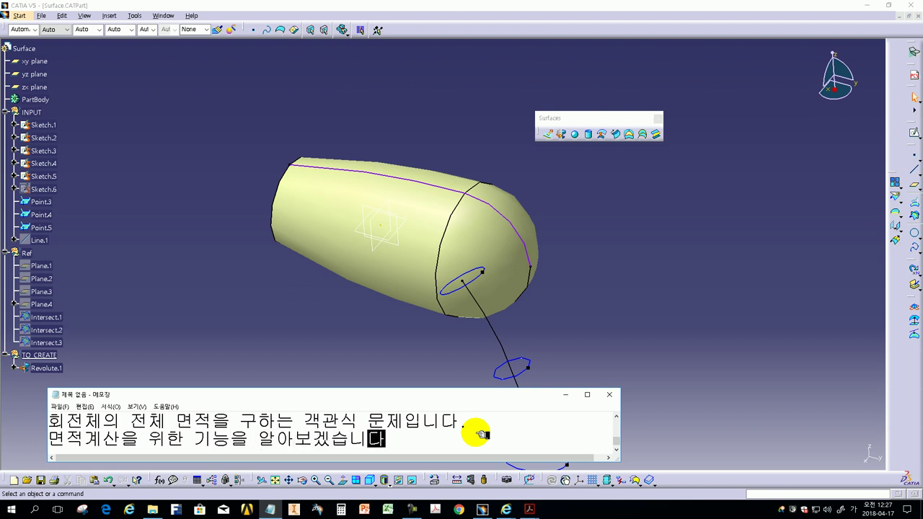
type(".")
key("Return")
type("ㄱㅏㅌㅇㅣ ㅊㅏㅈㅇㅏ ㅂㅗㄱㅔㅆㅅㅡㅂㄴㅣㄷㅏ.")
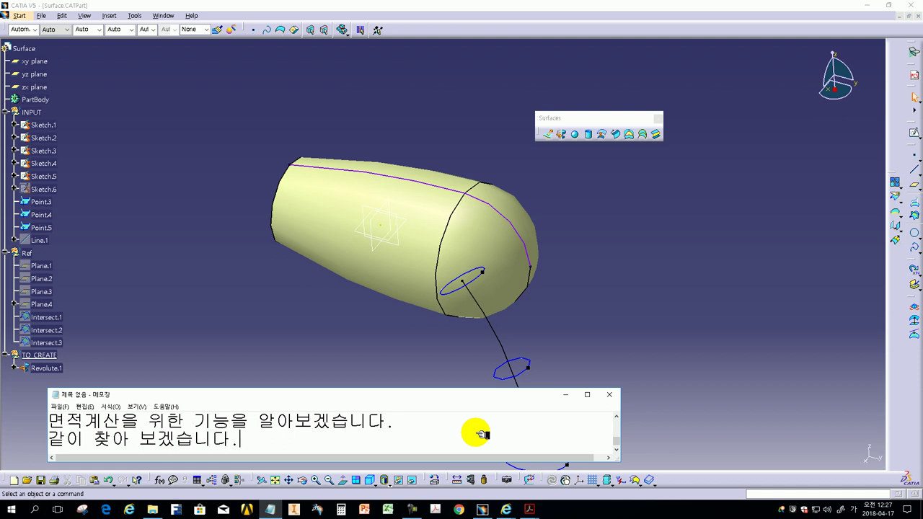
left_click(700, 274)
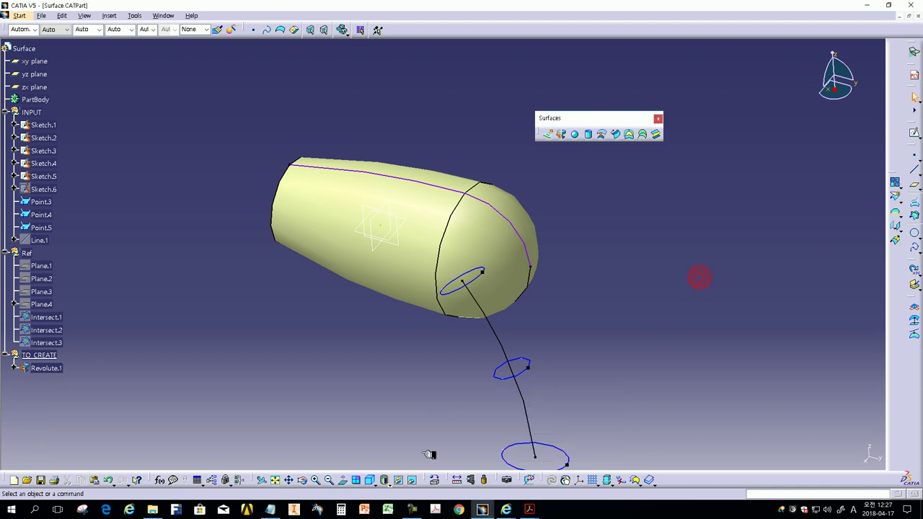
mouse_move(529, 510)
left_click(555, 476)
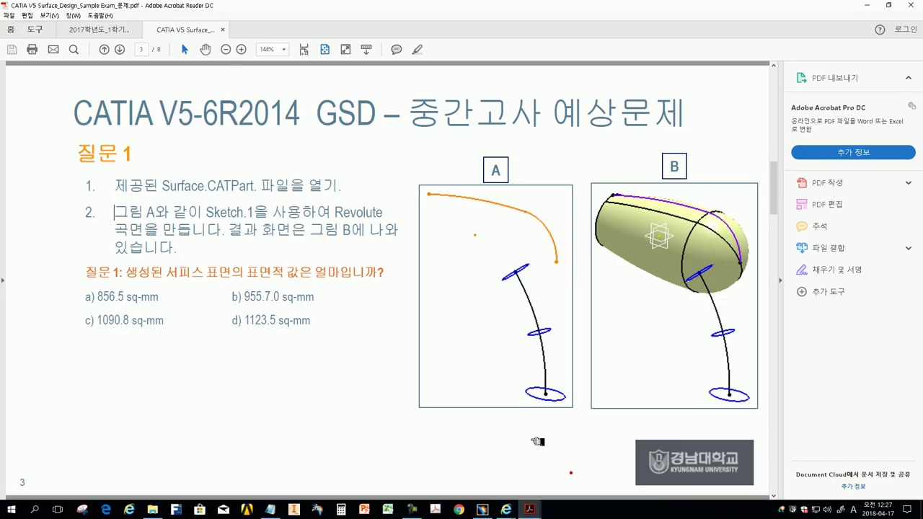
left_click(90, 277)
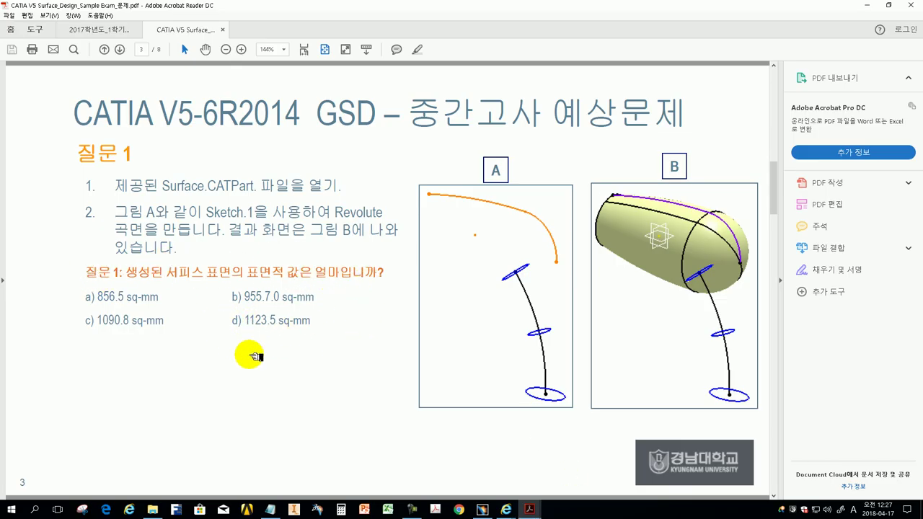
left_click(482, 509)
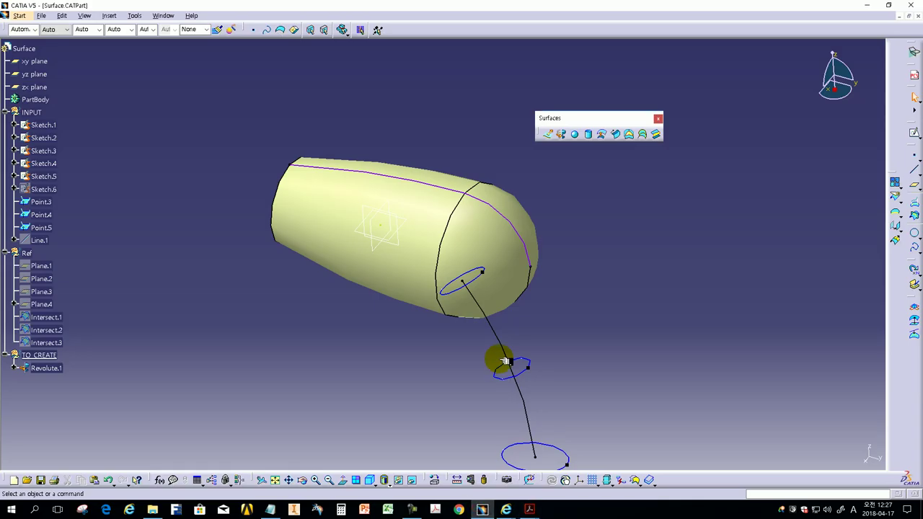
Step: Dock the floating Surfaces toolbars and start Measure Item, moving its dialog aside
left_click_drag(598, 118, 742, 215)
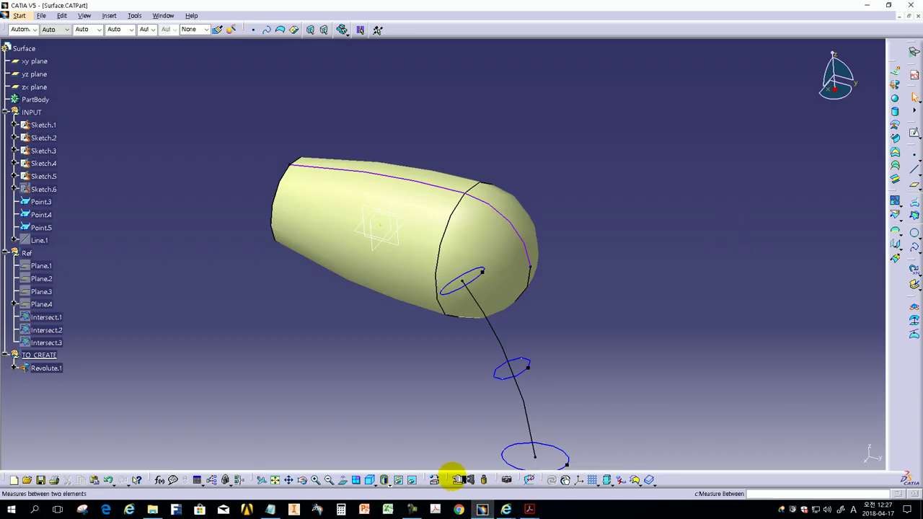
left_click_drag(445, 478, 501, 143)
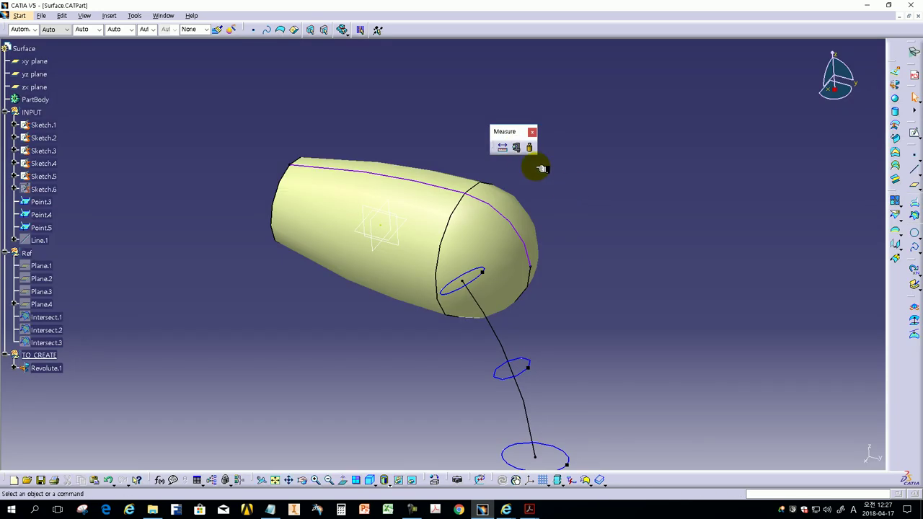
left_click(525, 147)
left_click_drag(728, 314, 555, 173)
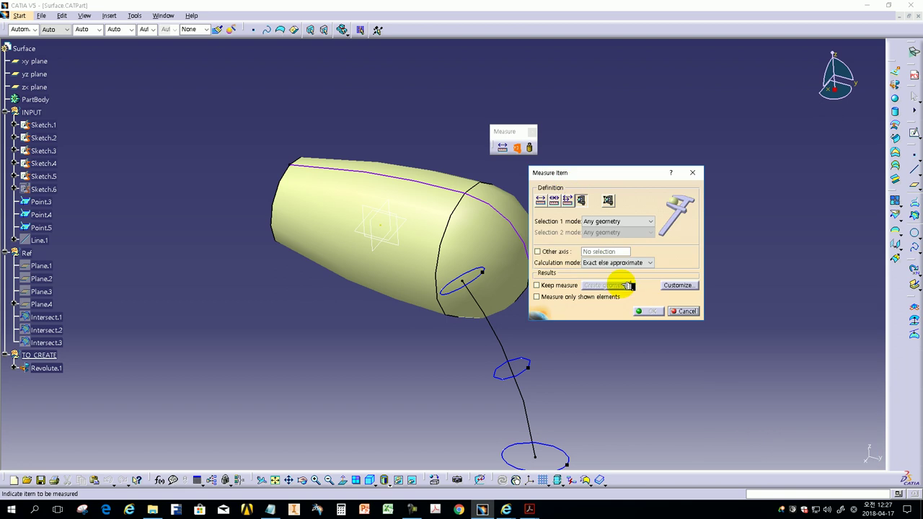
Step: Customize Measure Item to drop Arc Length and report Edge Length and Surface Area
left_click(674, 285)
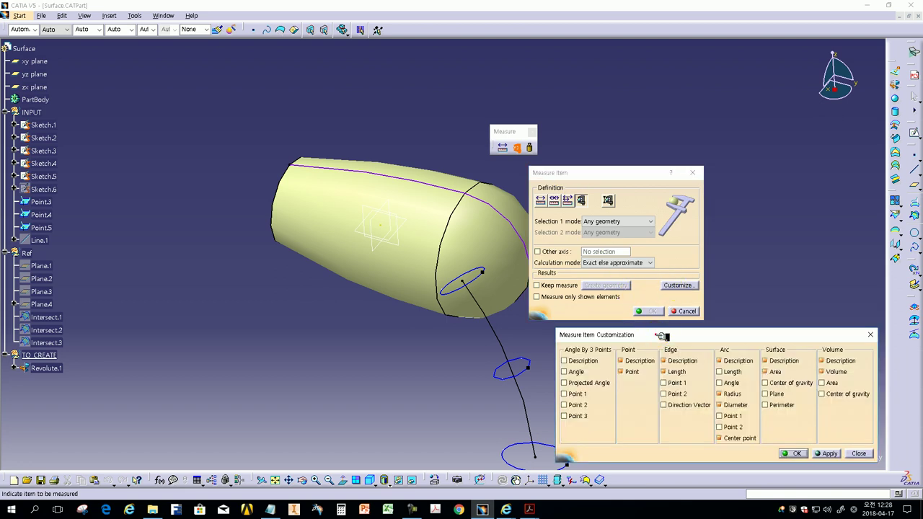
left_click_drag(661, 334, 513, 321)
left_click(584, 357)
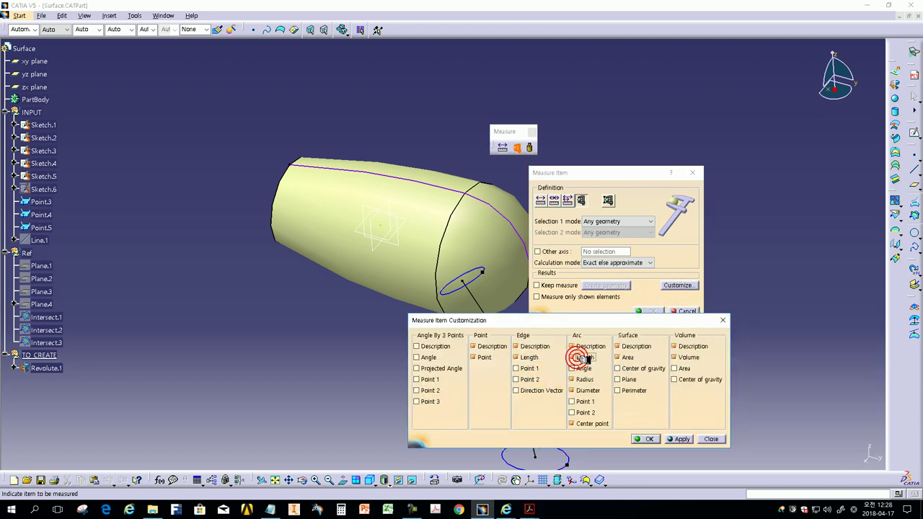
left_click(524, 358)
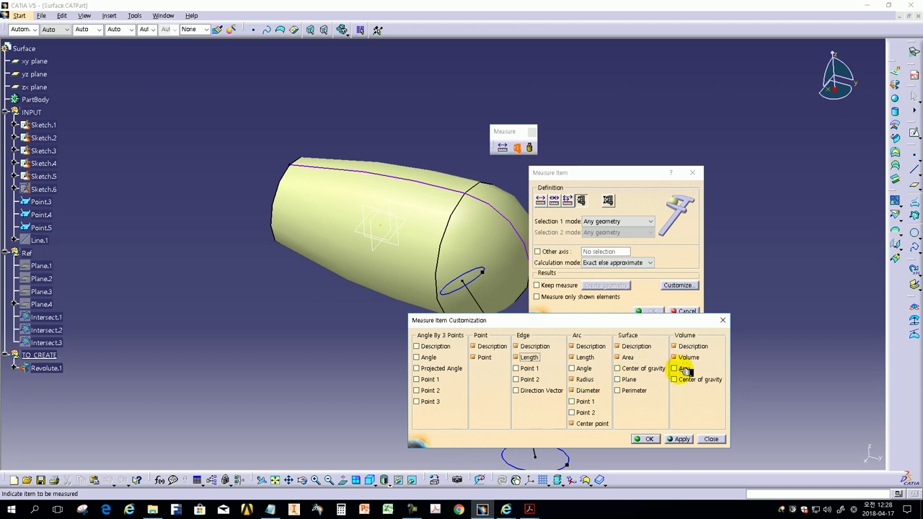
left_click(625, 358)
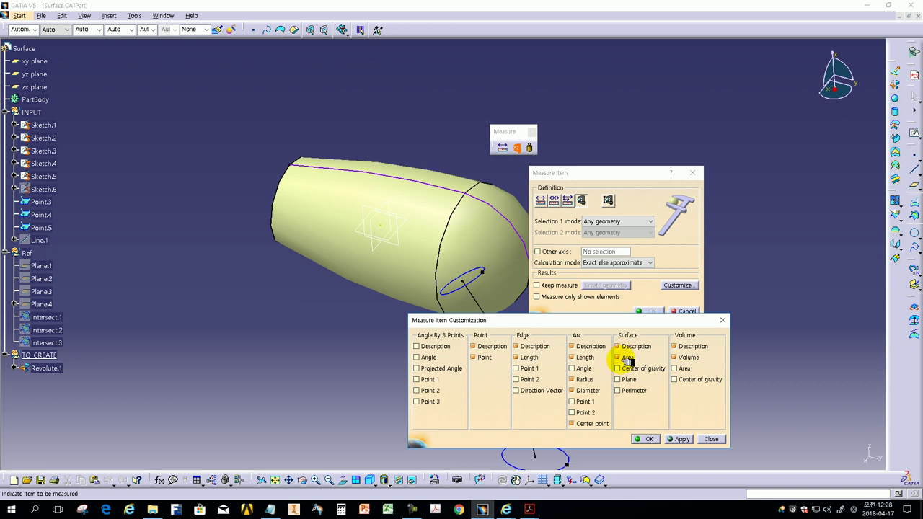
left_click_drag(540, 319, 599, 337)
left_click(701, 456)
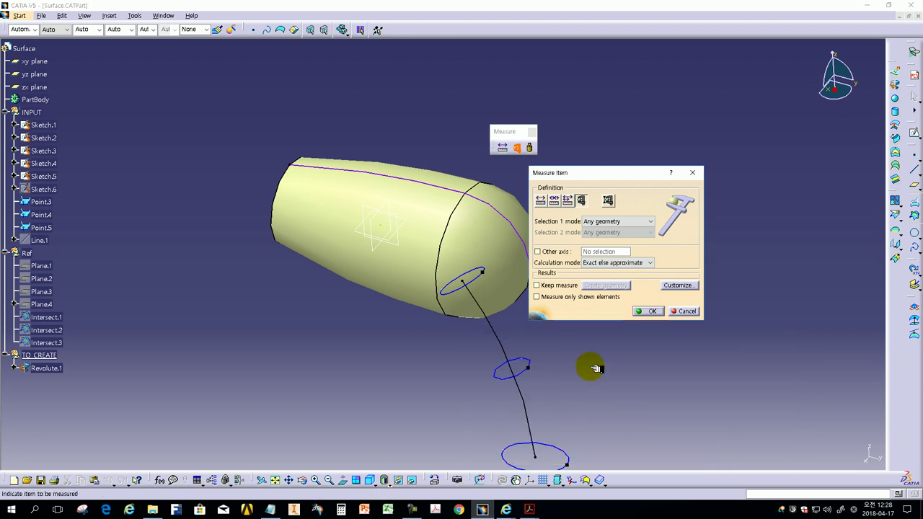
Step: Measure the Revolute.1 surface, reading an area of 0.001m2, and bring the notes forward
left_click_drag(613, 173, 670, 186)
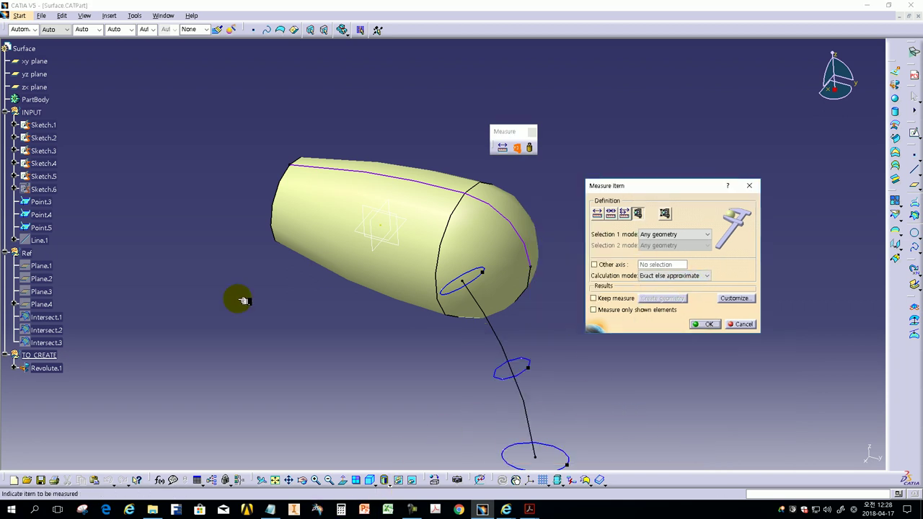
left_click(50, 369)
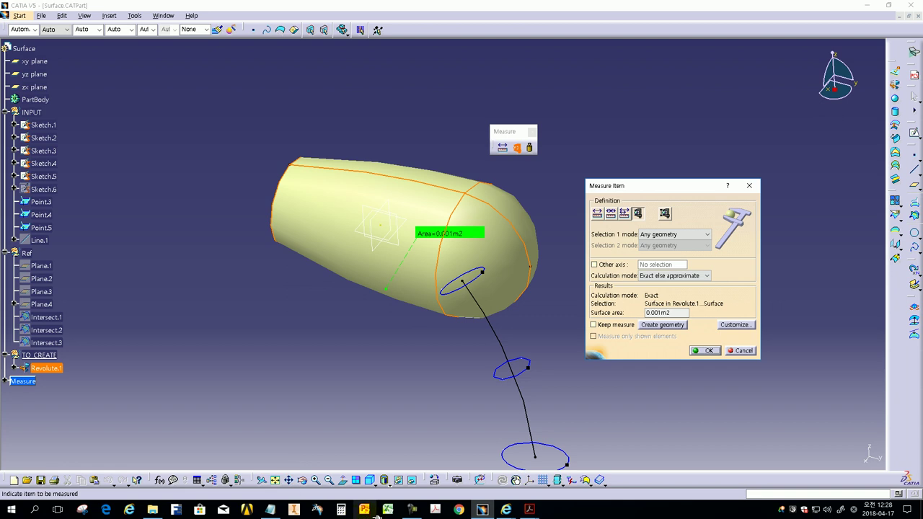
left_click(272, 509)
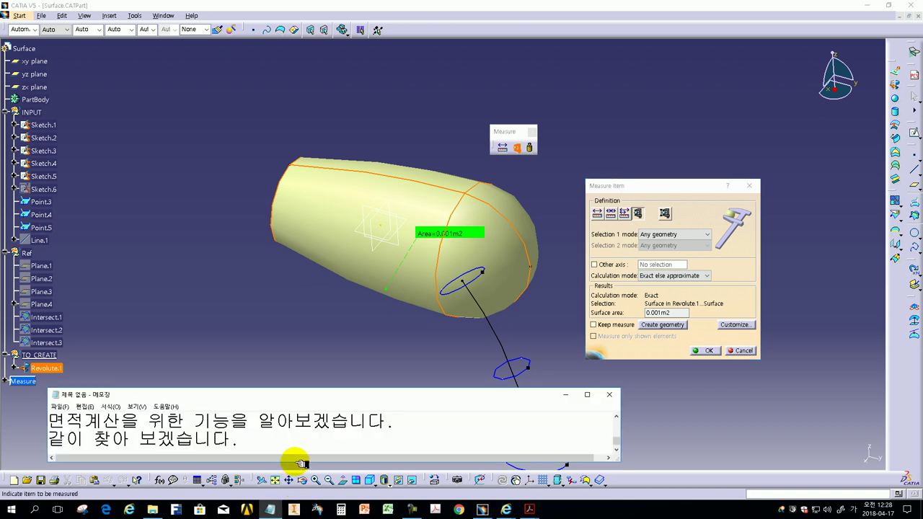
Step: Note that the area unit must change, is set in CATIA options, and '단위 변경해 보겠습니다.'
key("Return")
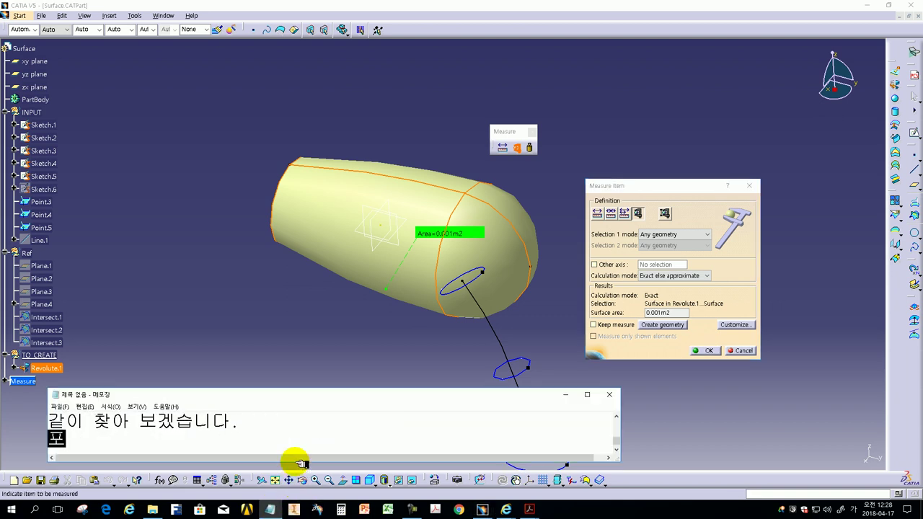
type("고곡겸")
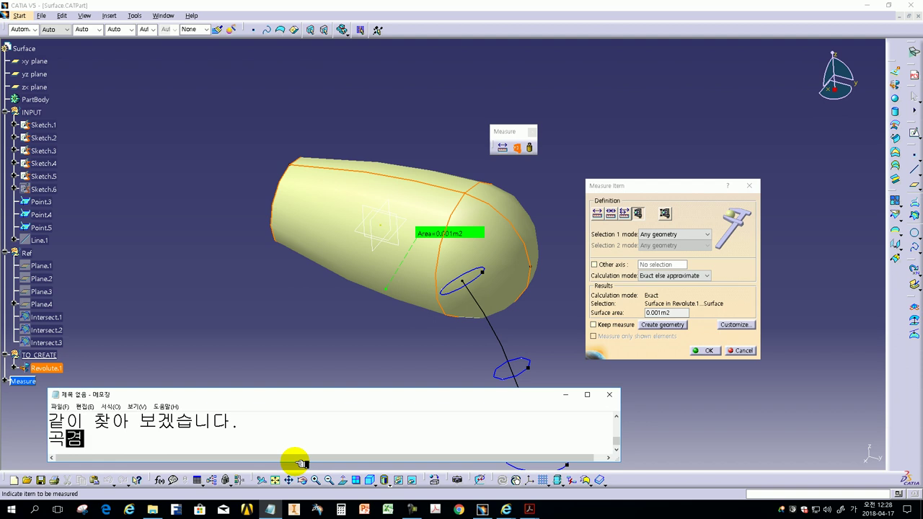
type("곡면의 ")
type("며")
type("적을 ")
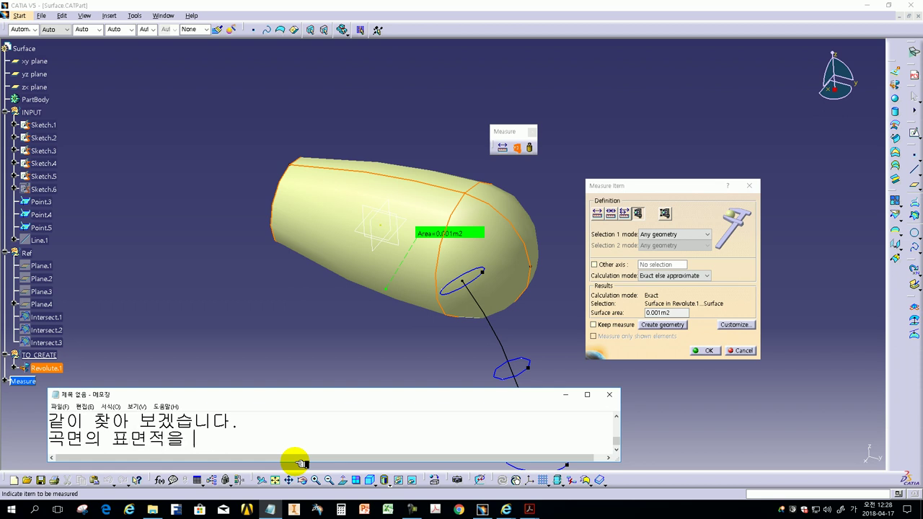
type("하는 문제 임며")
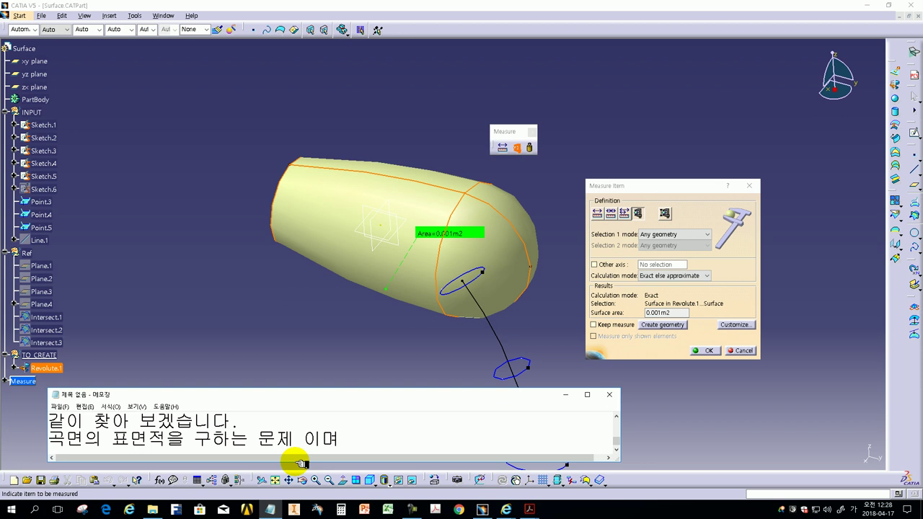
type("우")
type("에 대")
type("한 ")
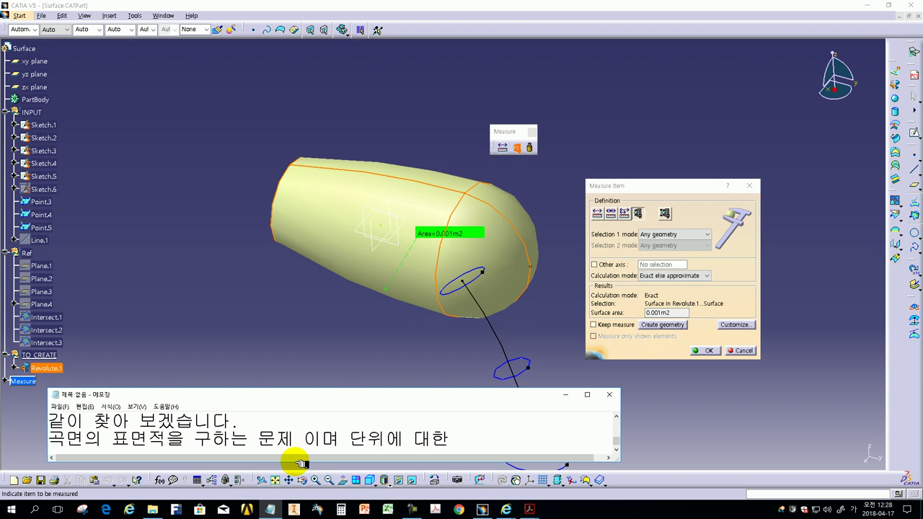
type("경이 필요합니다")
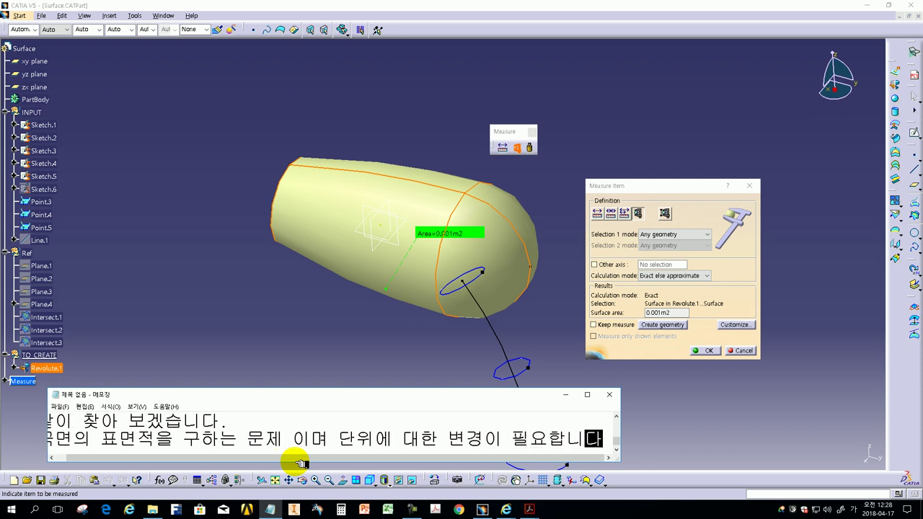
key("Return")
type("위변")
type("경으")
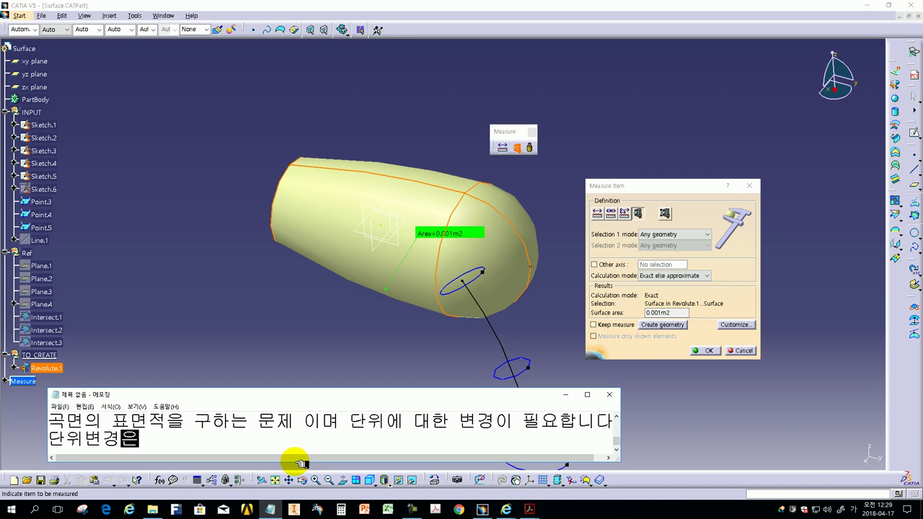
type("카")
type("티")
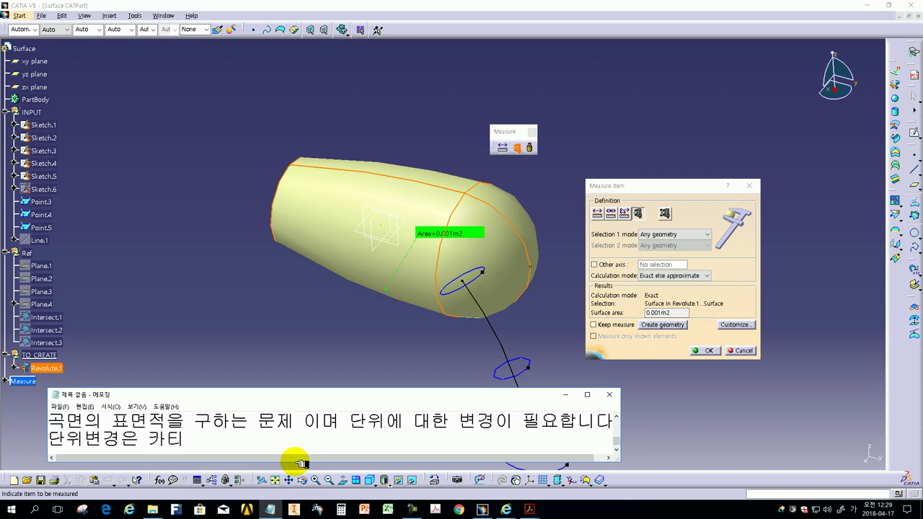
type("아 옵션에서 ")
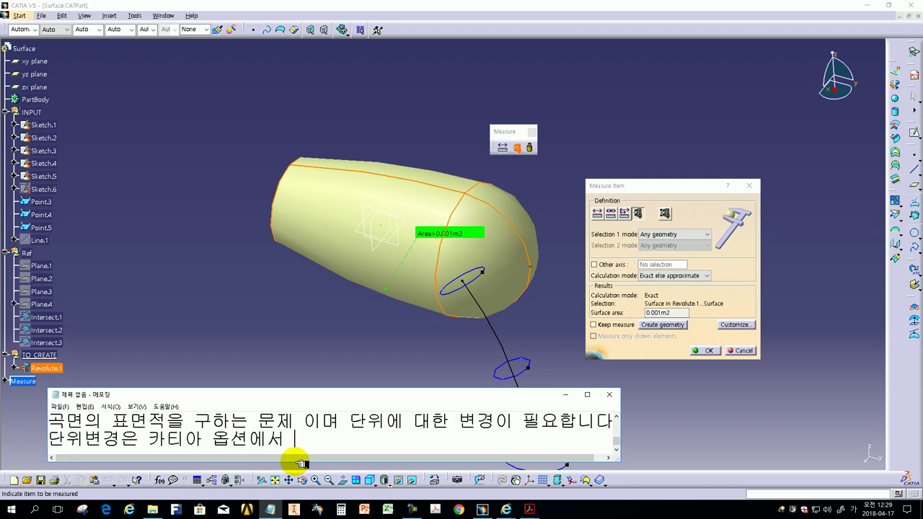
type("설정가능합니다.")
key("Return")
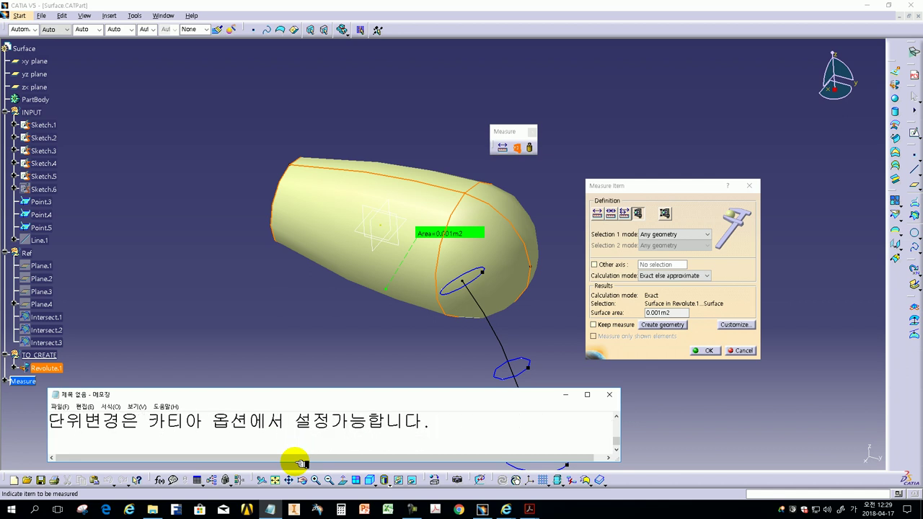
type("단위 변경해 보겠습니다.")
key("Return")
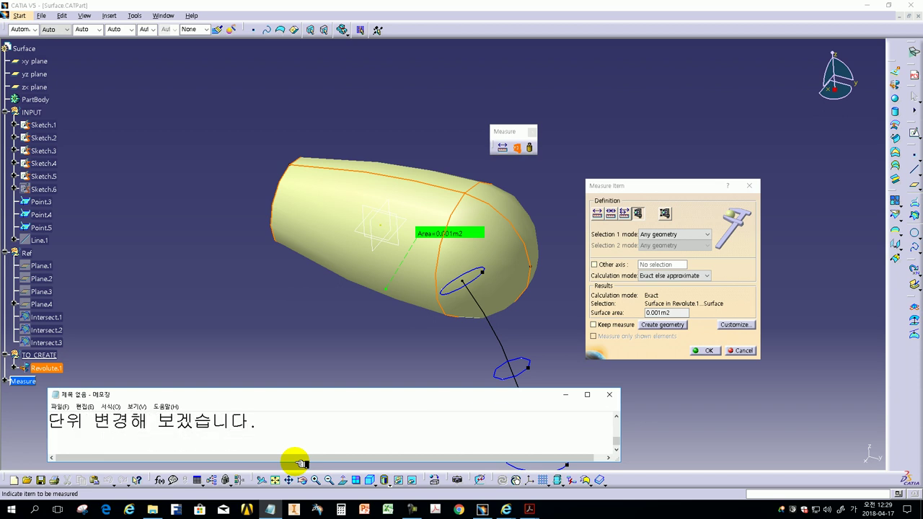
Step: Discard the area measurement and go to Options > Parameters and Measure > Units
left_click(709, 354)
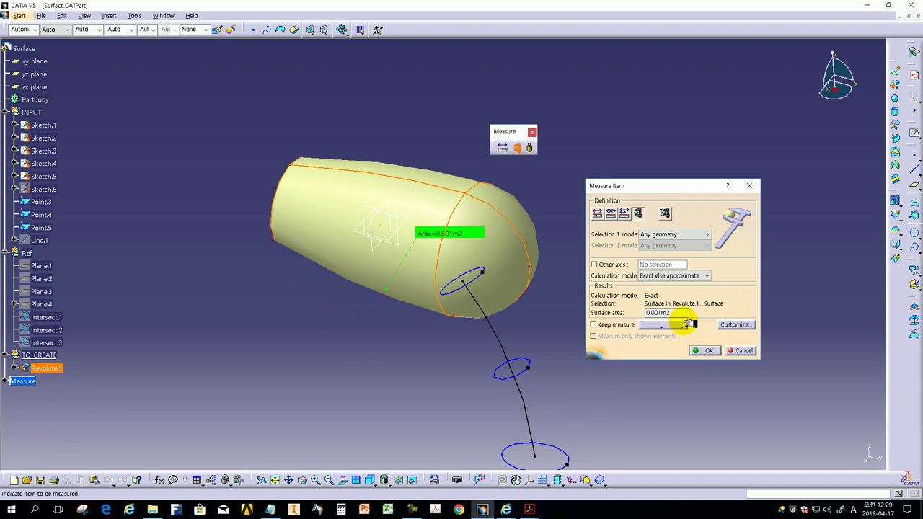
left_click(705, 351)
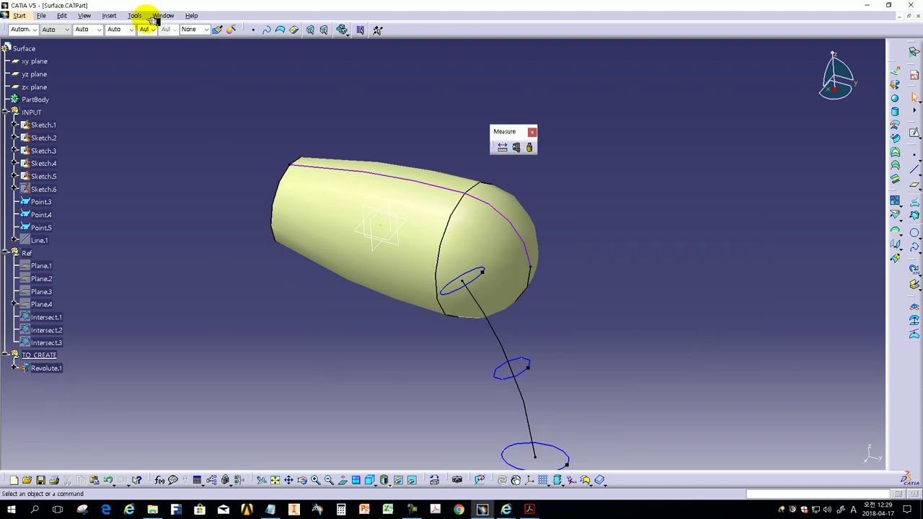
left_click(145, 16)
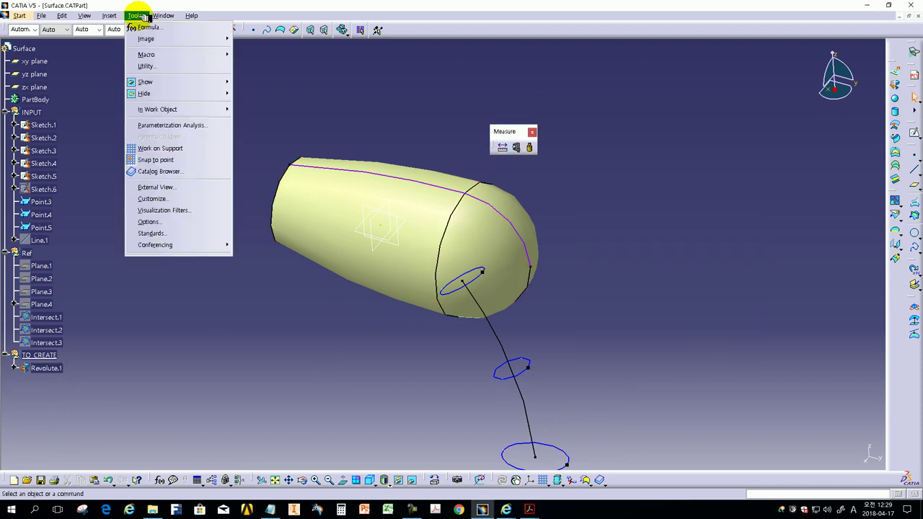
left_click(160, 222)
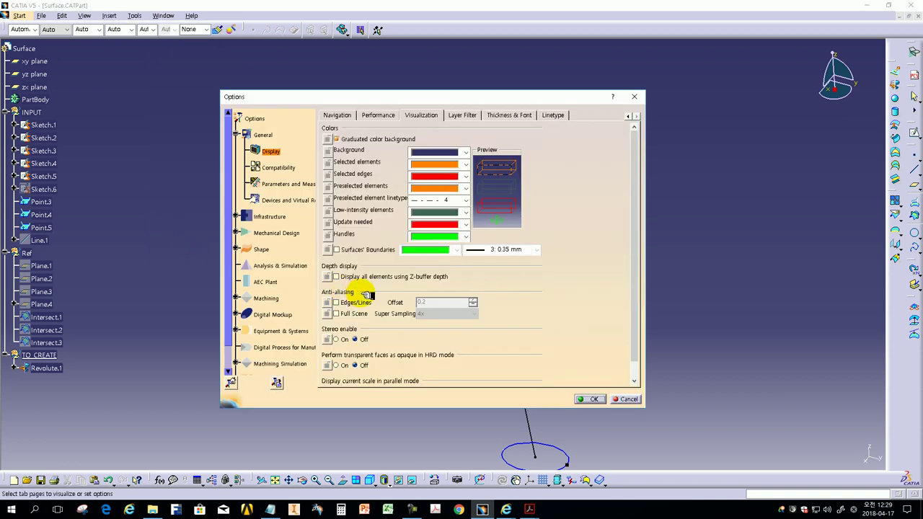
left_click(269, 184)
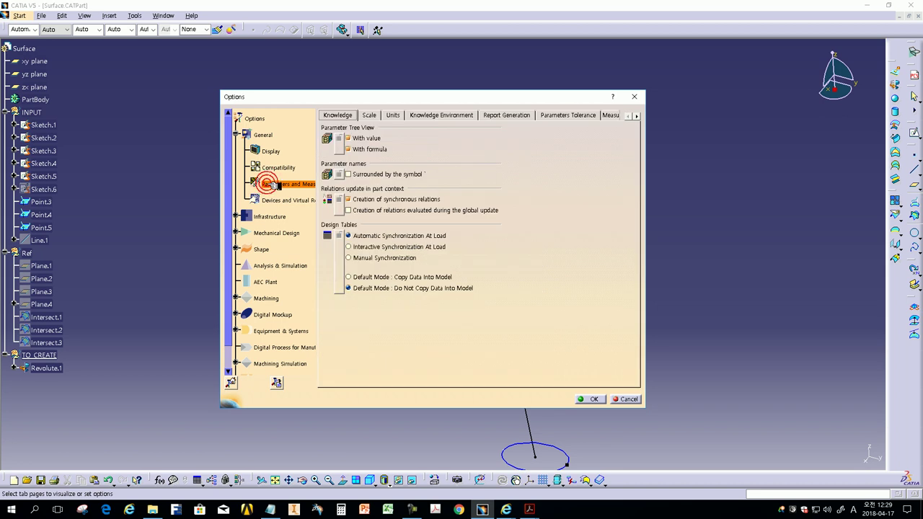
left_click(371, 116)
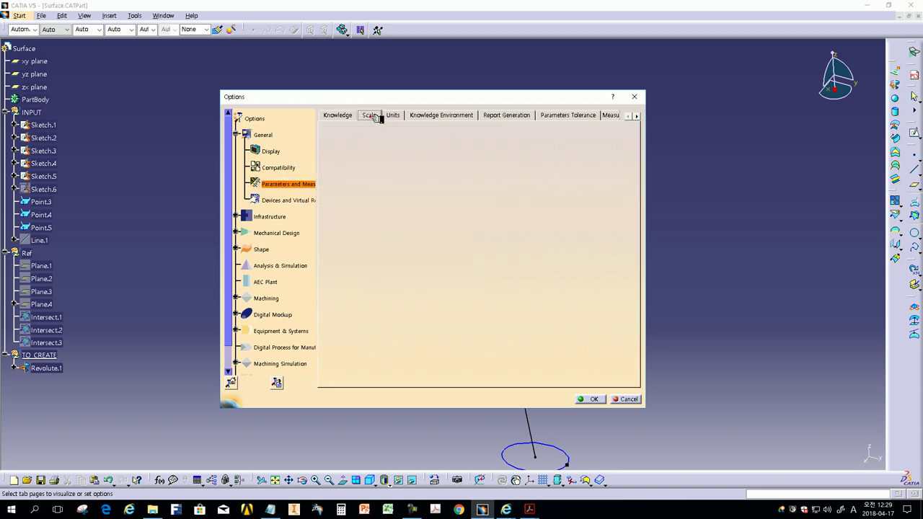
left_click(392, 116)
Step: Set the Area unit to Square millimeter (mm2) and confirm the Options
left_click(395, 149)
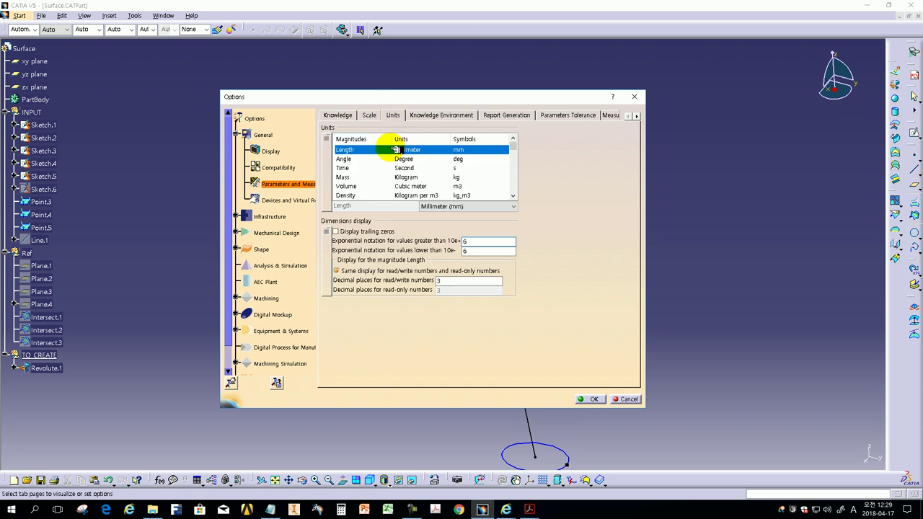
left_click(349, 186)
left_click(352, 195)
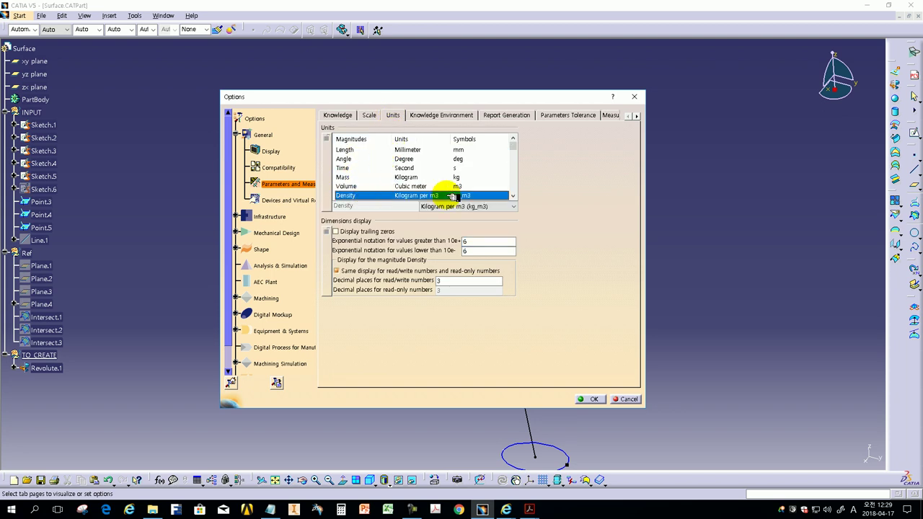
left_click(513, 195)
left_click(359, 196)
left_click(439, 207)
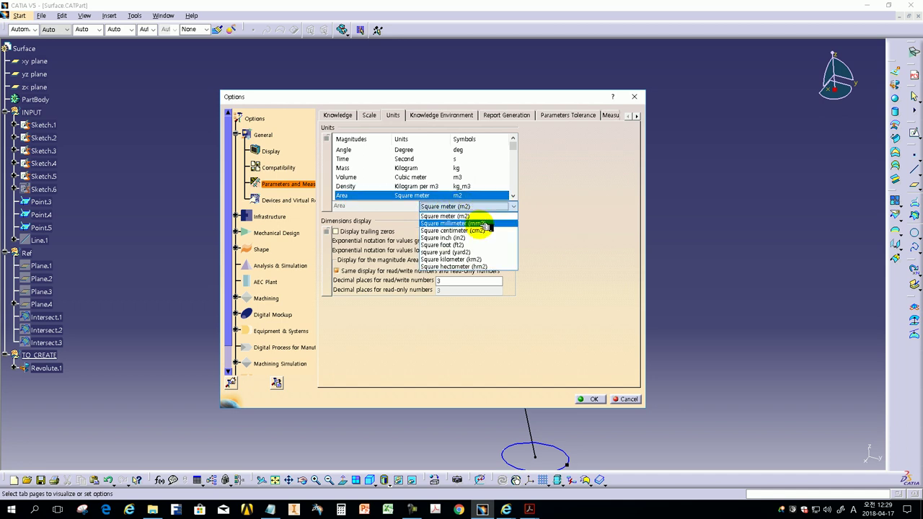
left_click(482, 224)
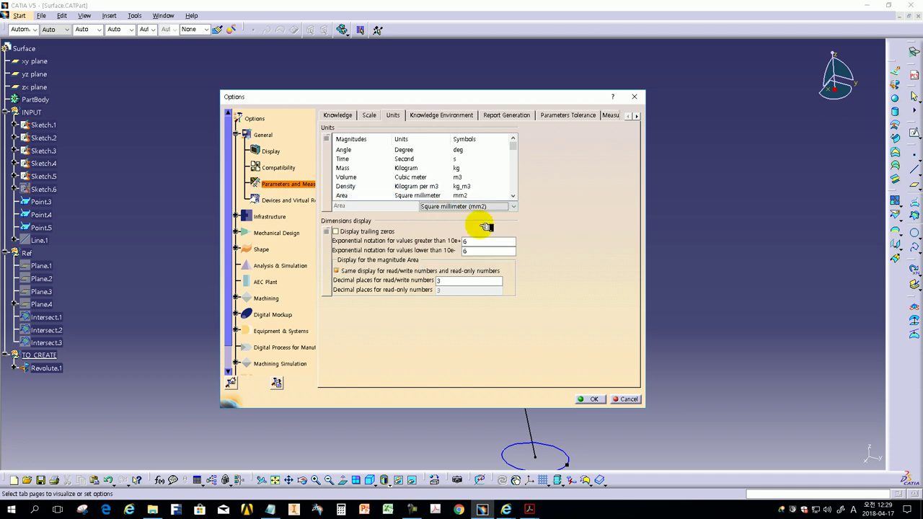
left_click(591, 399)
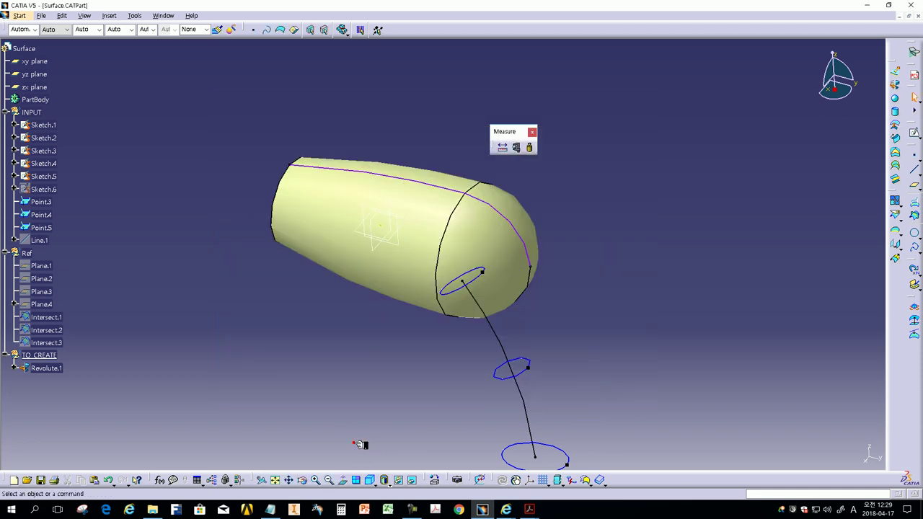
Step: Note where the area unit is changed and add '그럼 표면적 값을 확인해 보겠습니다.'
left_click(273, 509)
left_click(289, 441)
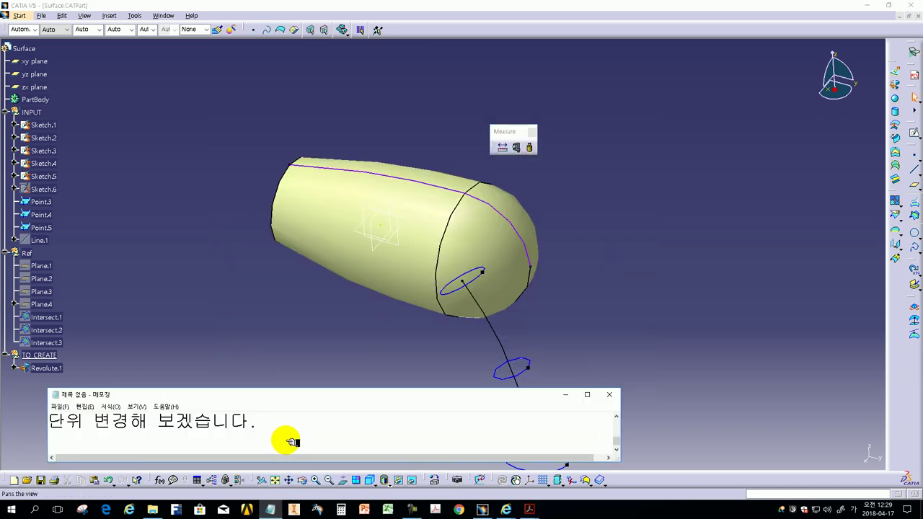
type("표")
type("면적 단위 변경은 방금한 위치에서 합니다")
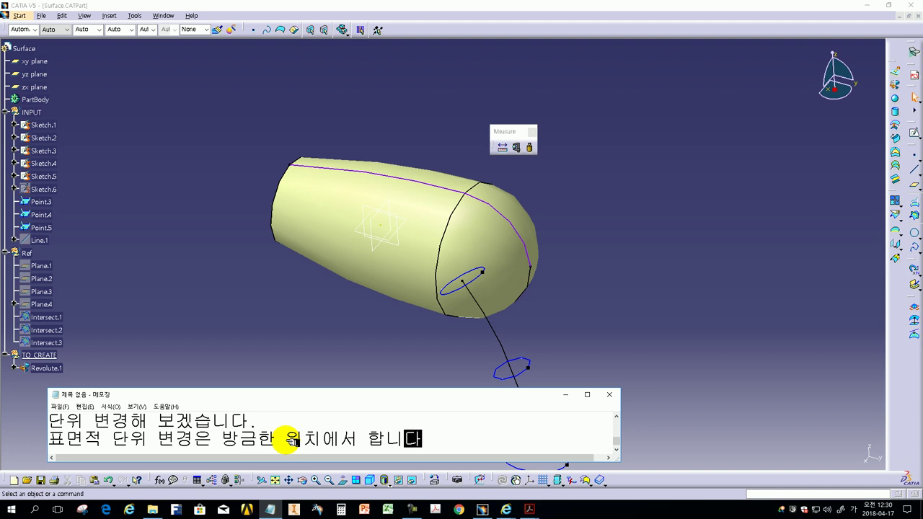
type(".")
key("Return")
type("그럼 ")
type("표면적 갑을 ")
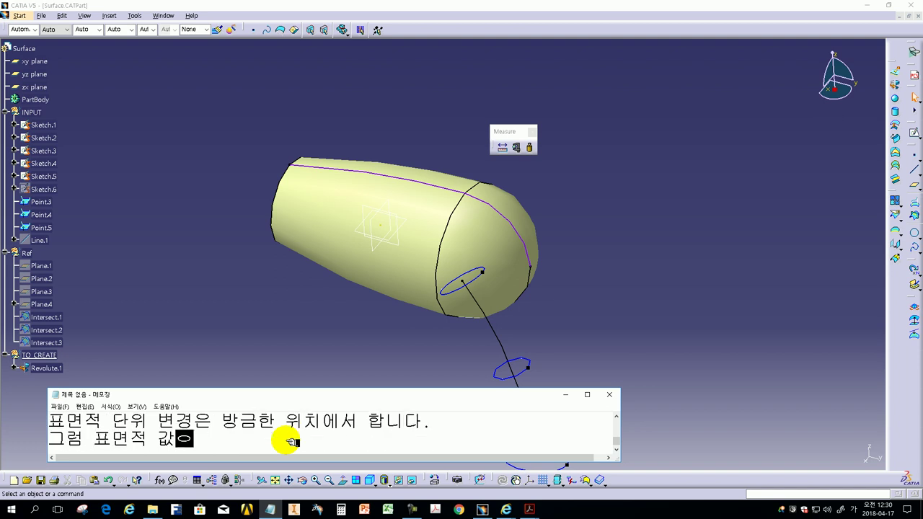
type("확인해 보겠습니다.")
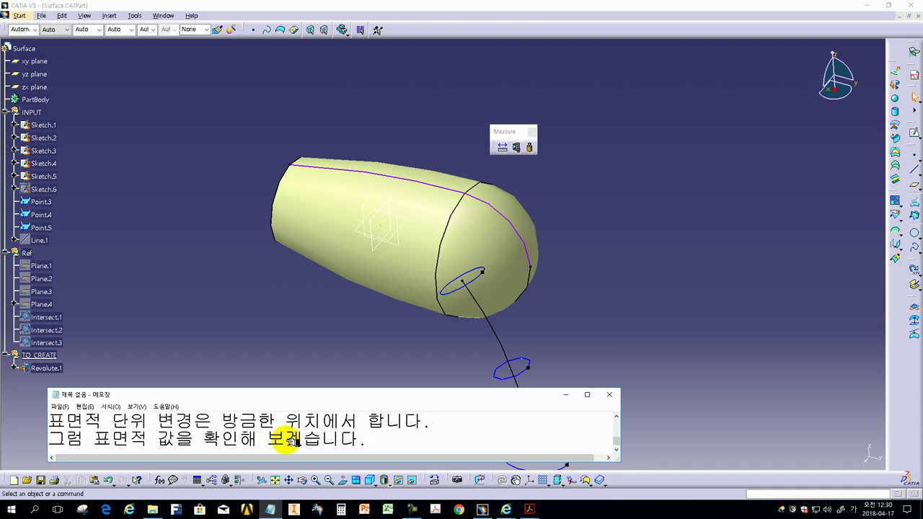
left_click(305, 300)
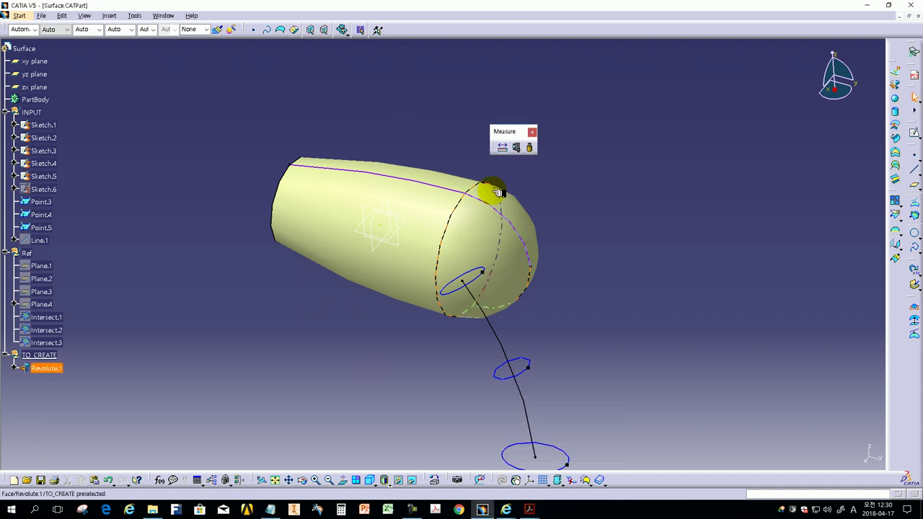
Step: Re-measure the Revolute.1 surface, now reading 1090.865mm2, and bring the notes forward
left_click(522, 148)
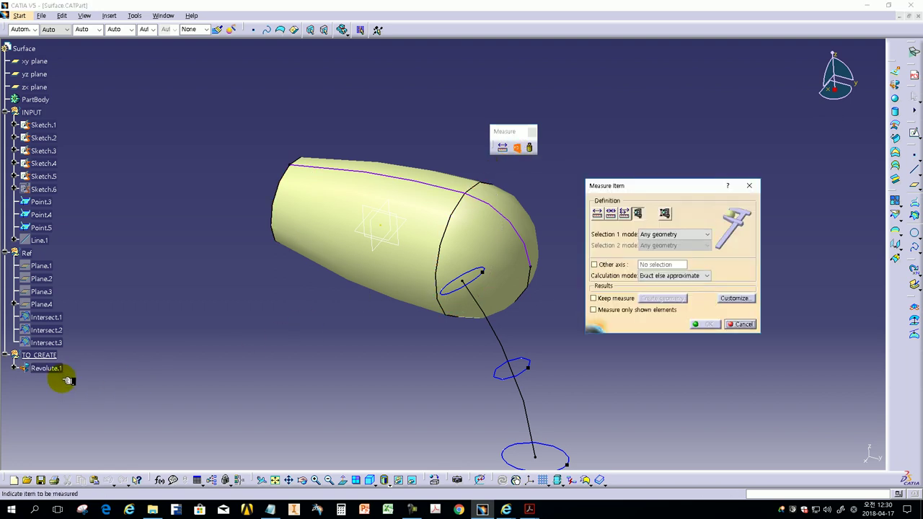
left_click(44, 368)
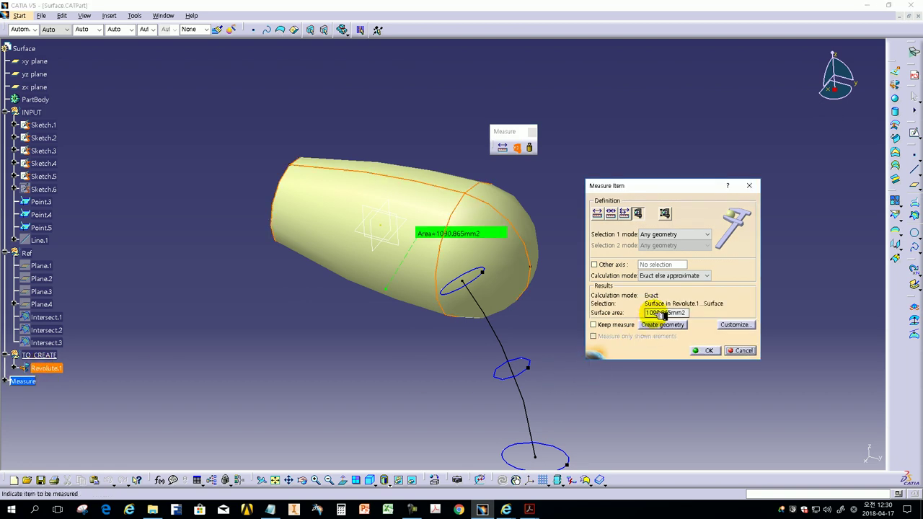
left_click(272, 510)
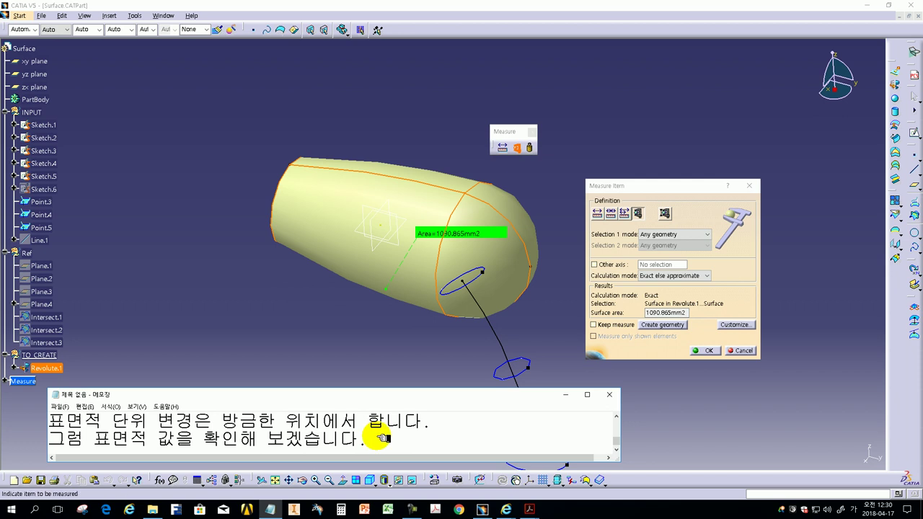
Step: Note the 1090.865 square-mm result and ask viewers to find the multiple-choice answer
key("Return")
type("보시")
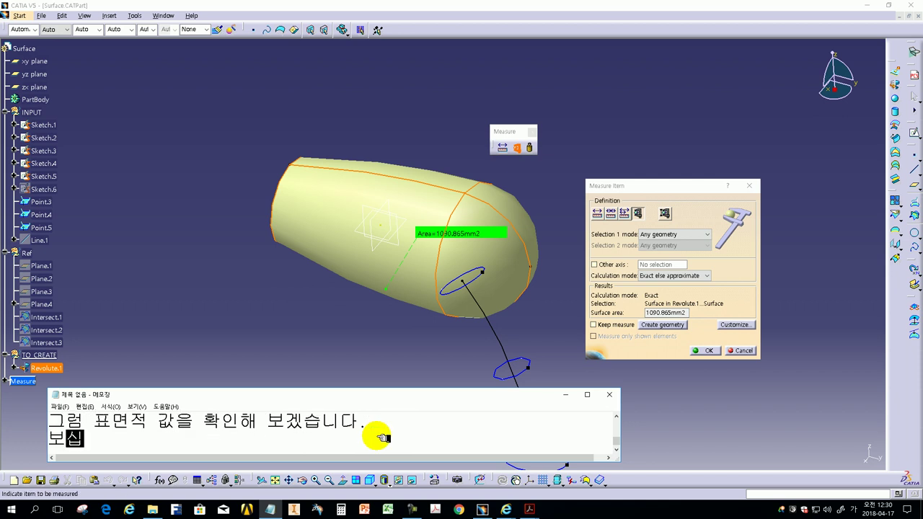
type("봐와 ")
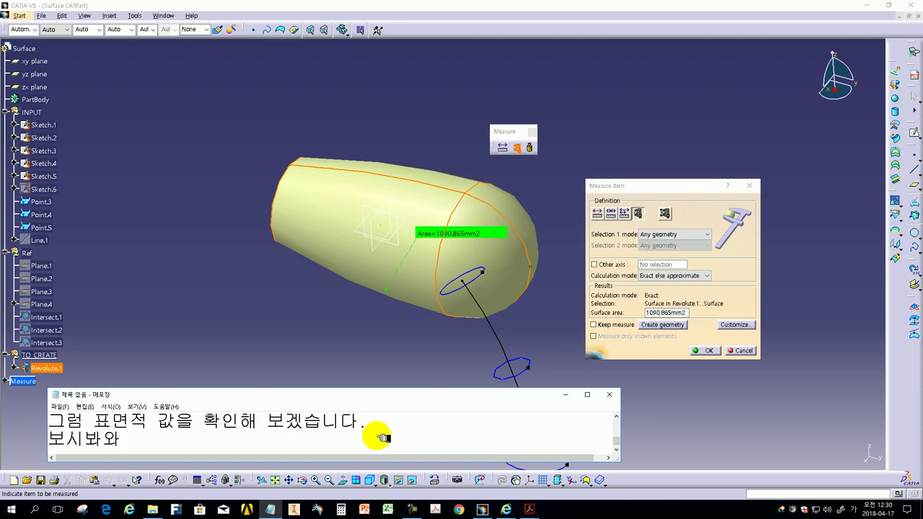
type("같이")
type("는 ㅂ")
type("와 같이")
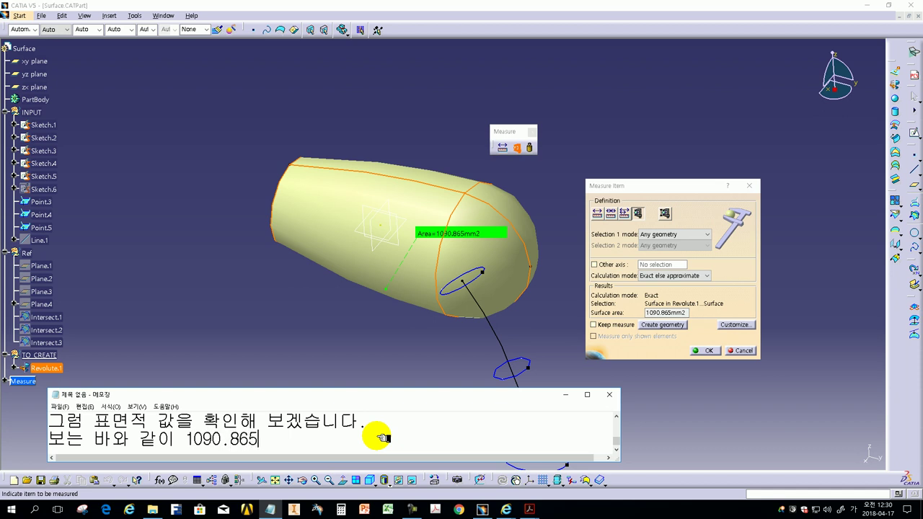
type("스")
type("퀘어 미")
type("리미")
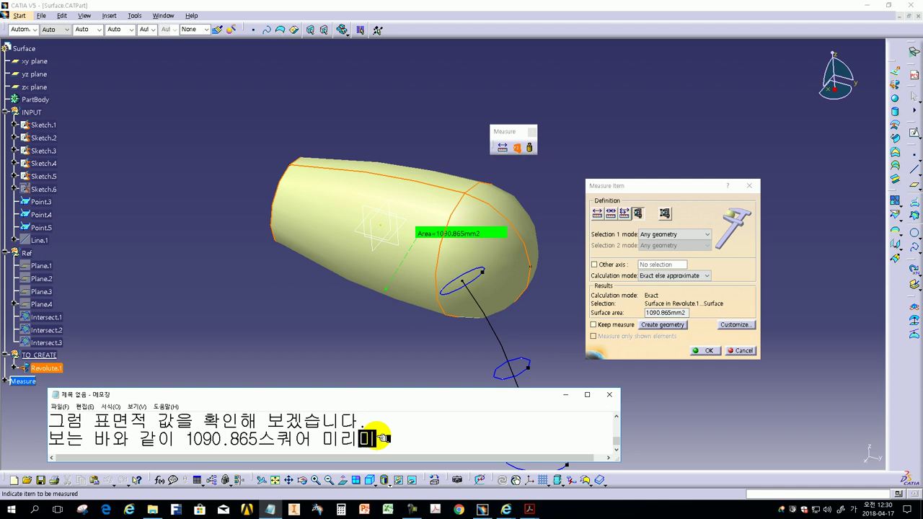
key("BackSpace")
type("미리")
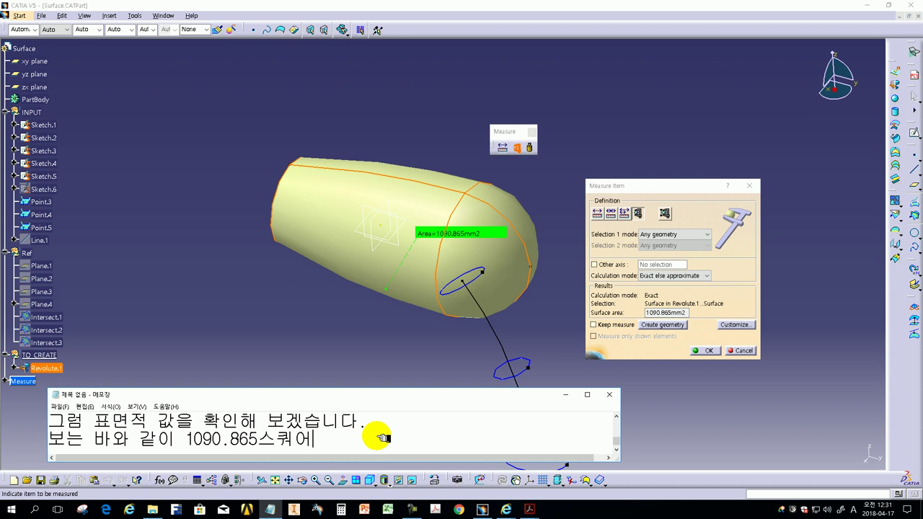
type("로 나왔습니다.")
key("Return")
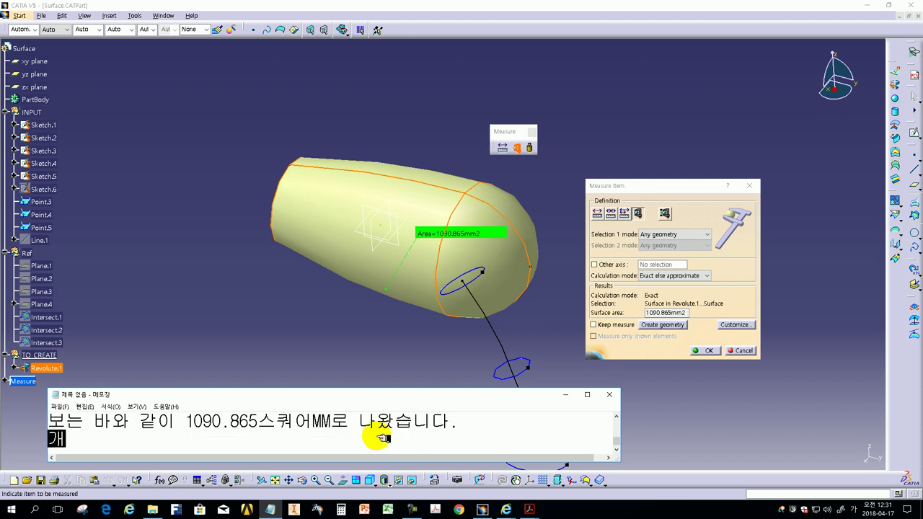
type("관식이니 ")
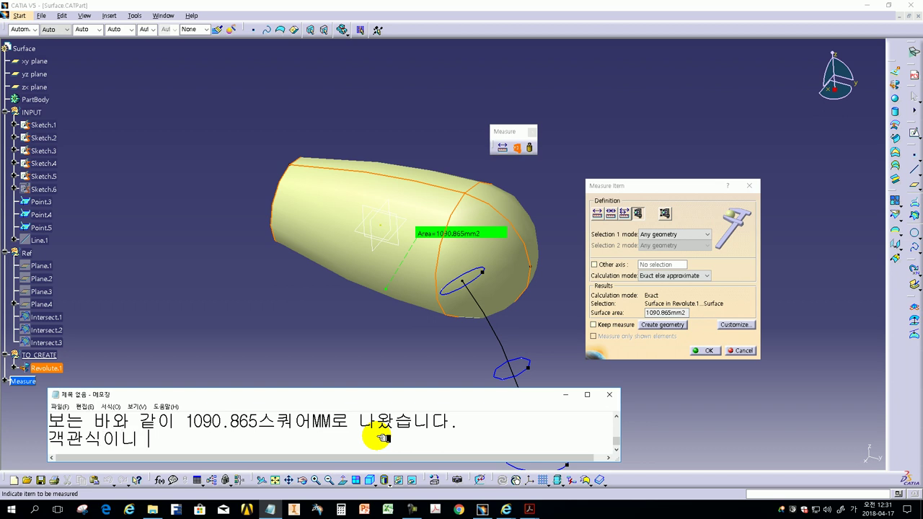
type("답을 찾압보세요.")
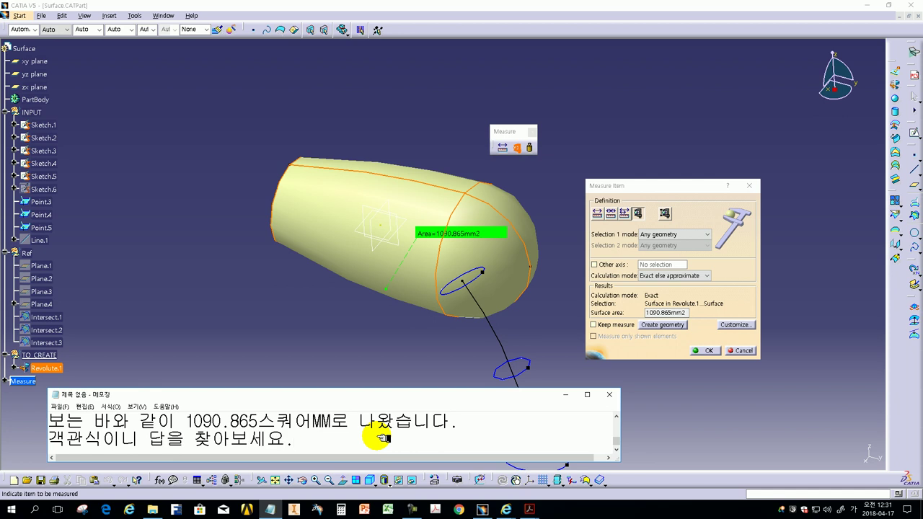
left_click(529, 509)
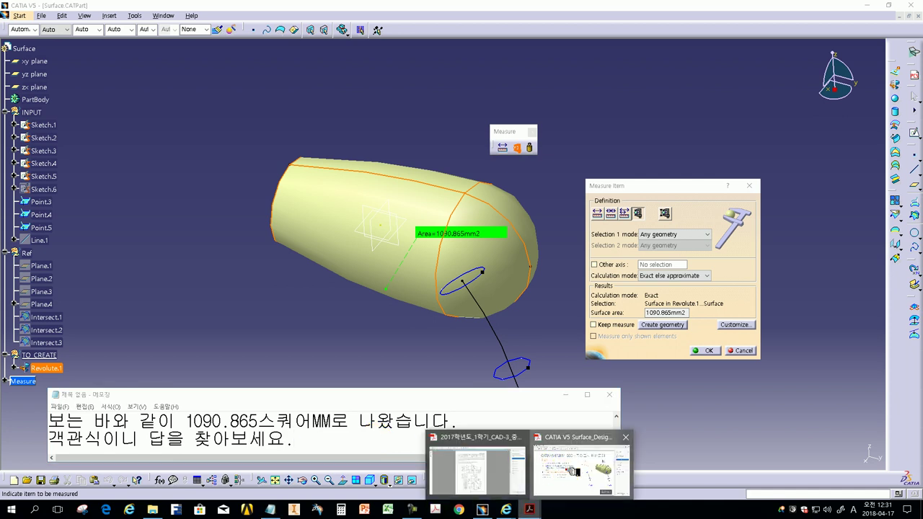
Step: Point out answer option c (1090.8 sq-mm) in the exam PDF and restore the note text after deleting it
left_click(571, 470)
left_click(96, 321)
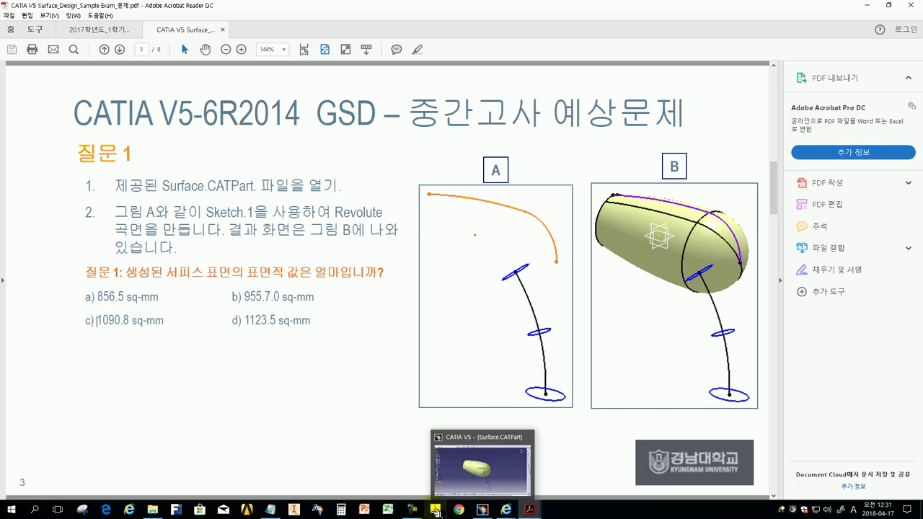
mouse_move(483, 510)
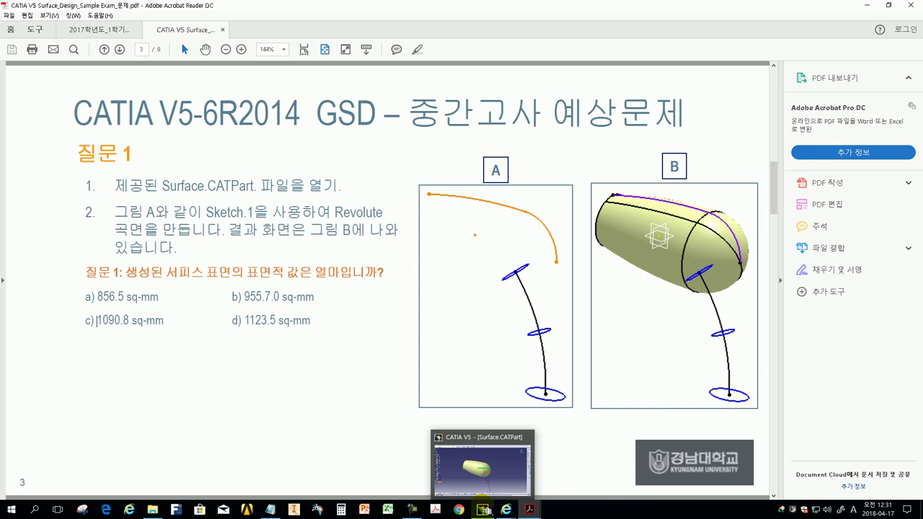
left_click(269, 509)
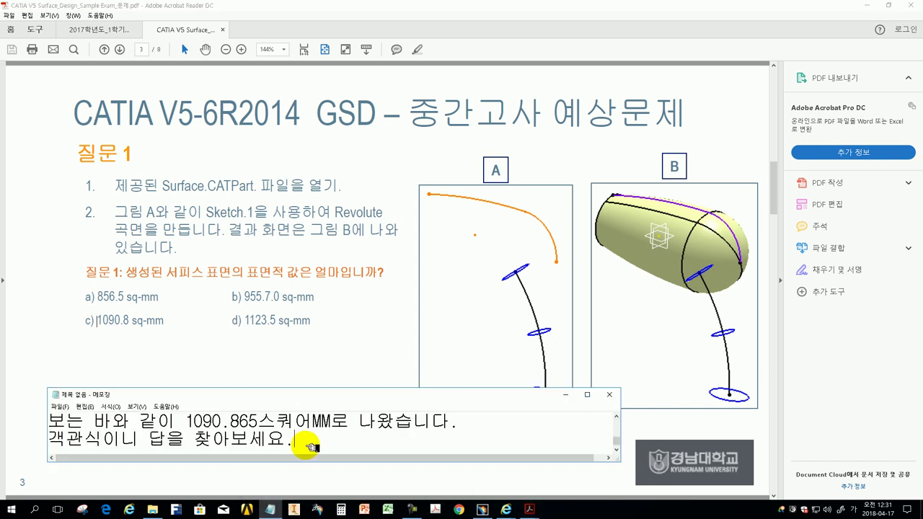
key("ctrl+a")
key("Delete")
key("ctrl+z")
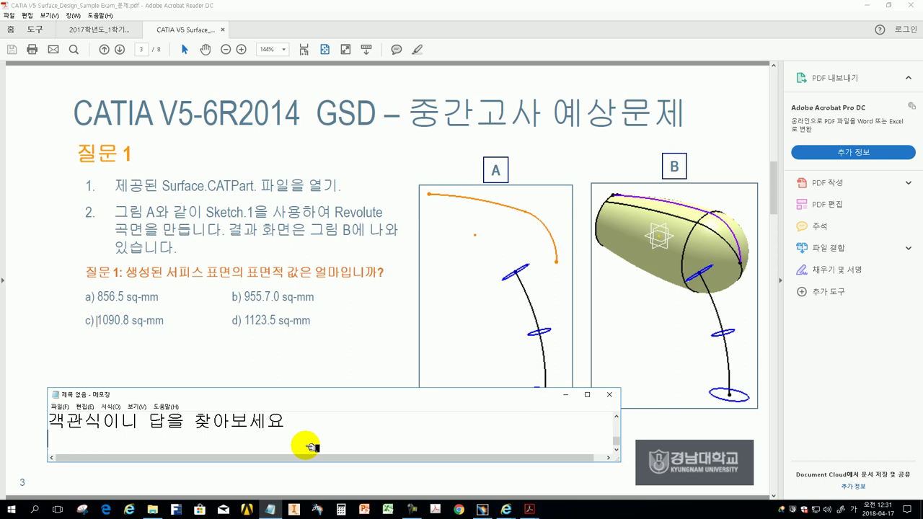
Step: Note that question 1's answer is c with 1% error allowed, then return the PDF to page 2
key("Return")
type("ㅈ")
type("문1의 ")
type("은 C")
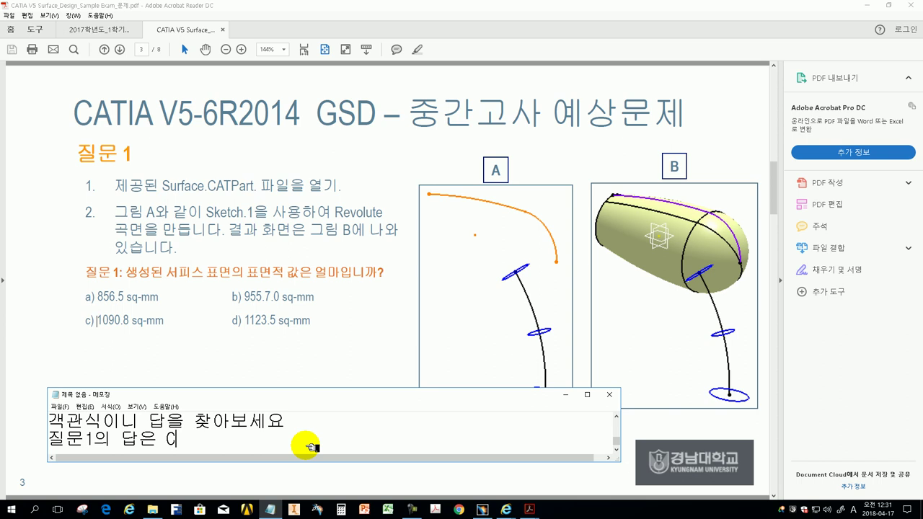
type("이것 ㄱ")
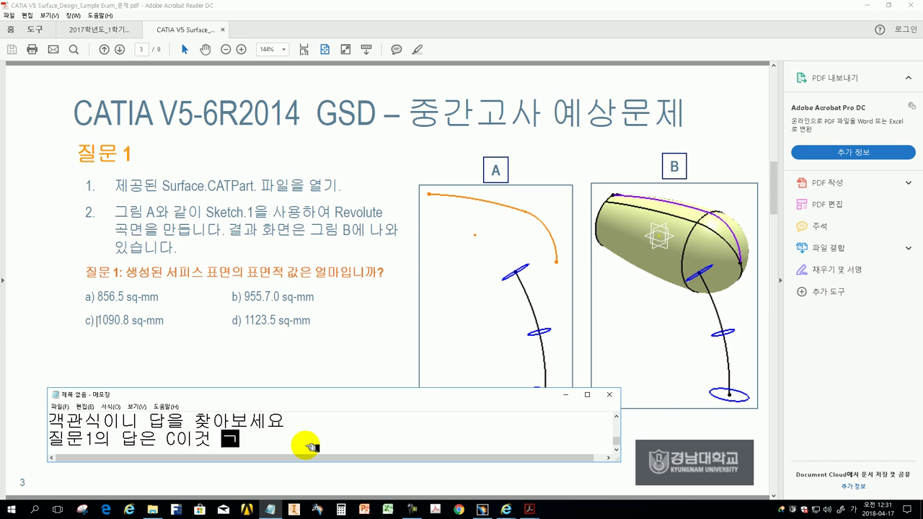
type("같죠.")
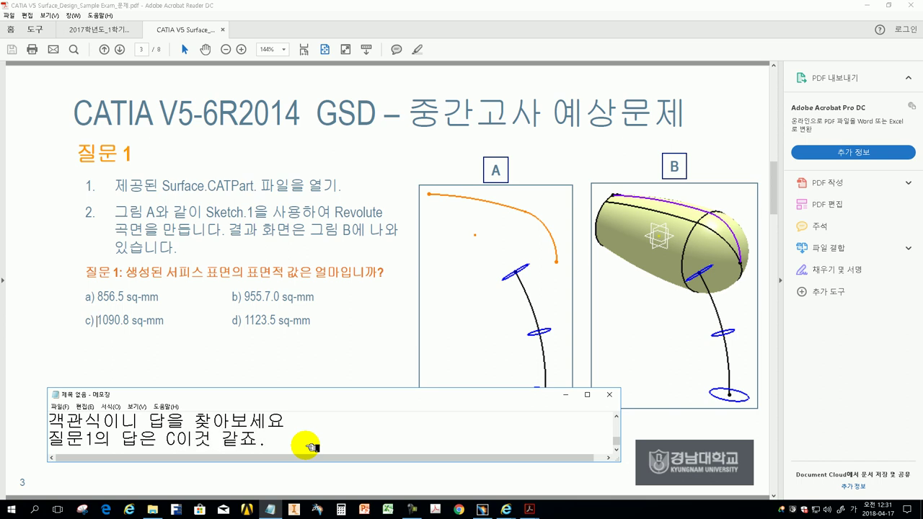
type("그리고 ")
type("시험")
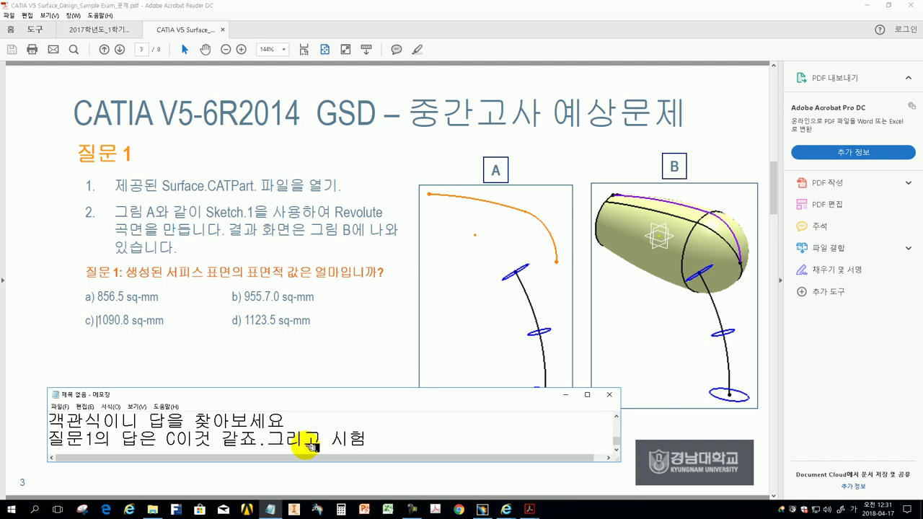
type("내용에서 ")
type("오차")
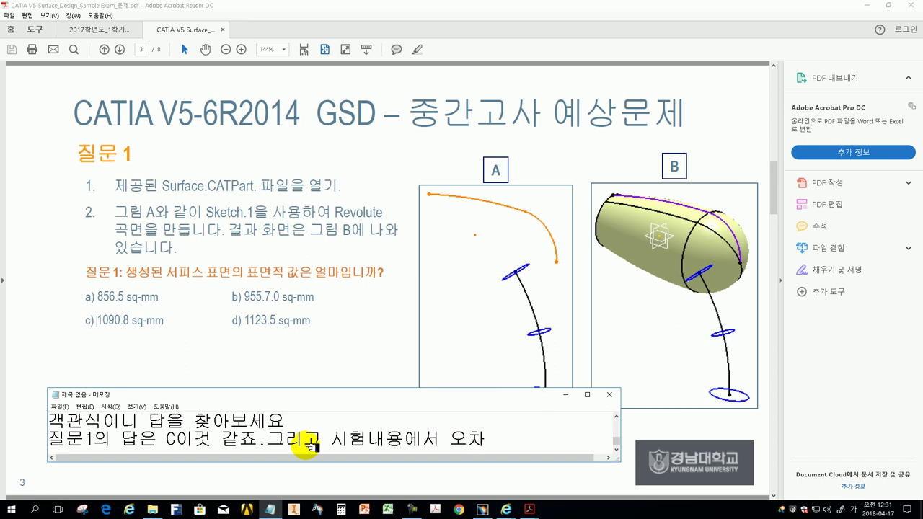
type("를 ")
type("1%허용")
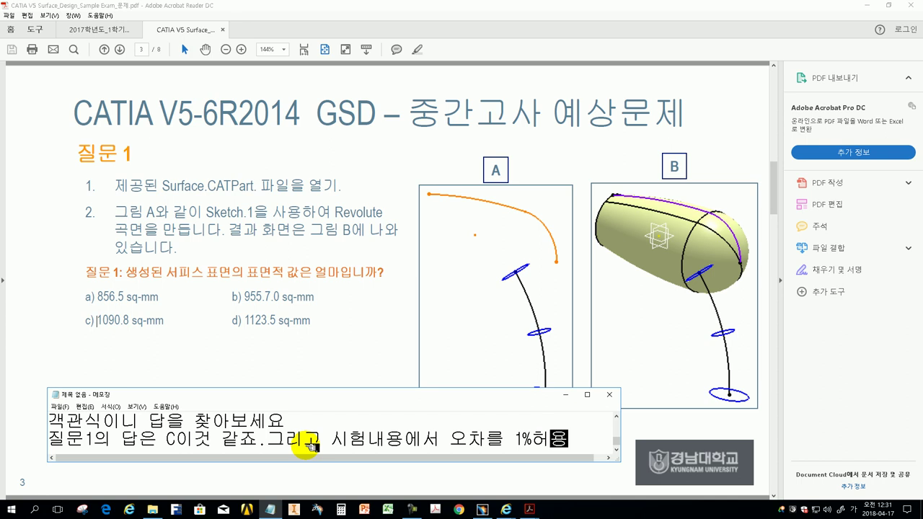
key("Return")
type("한다고 하니 정")
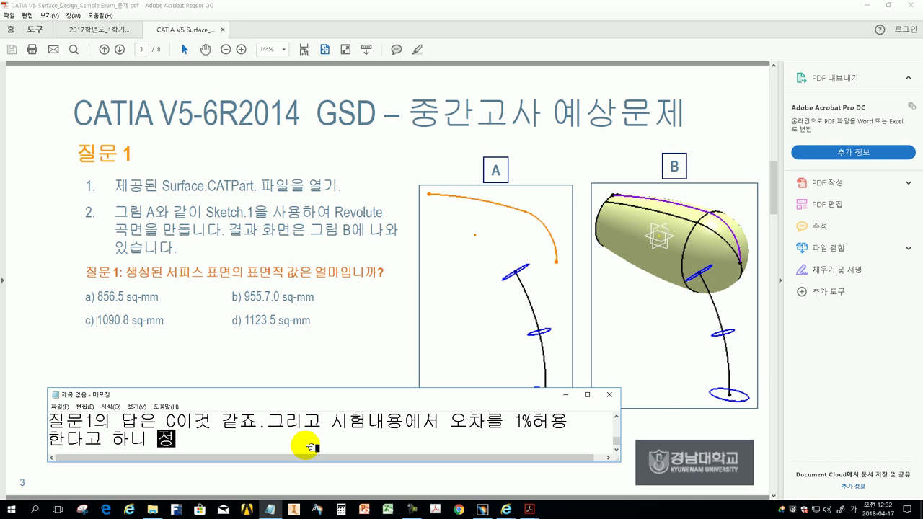
type("적")
type("절한 가")
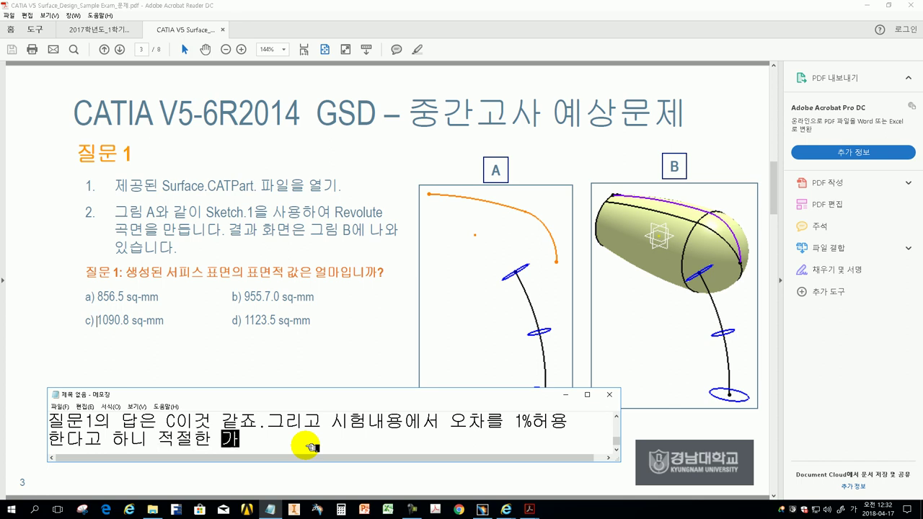
type("값을 찾을 수 있을것 이입니다.")
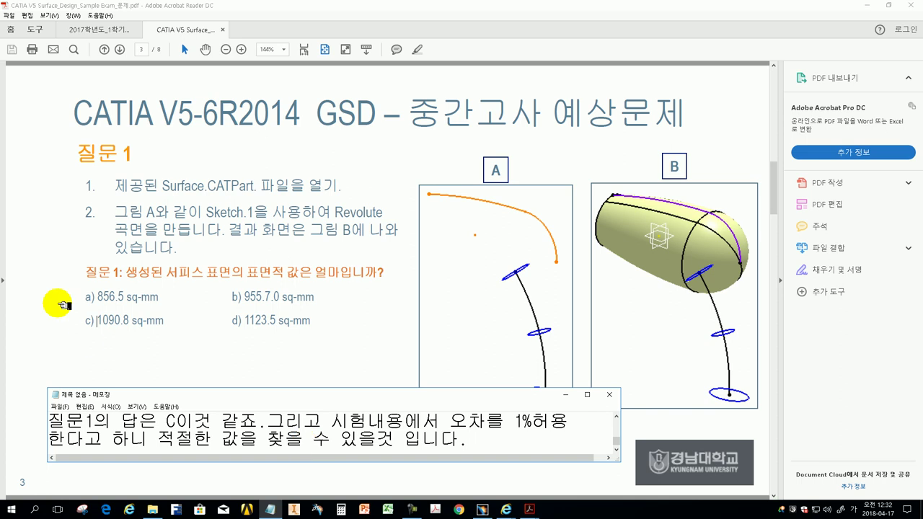
left_click(193, 259)
scroll(194, 261, "up", 5)
scroll(215, 276, "down", 3)
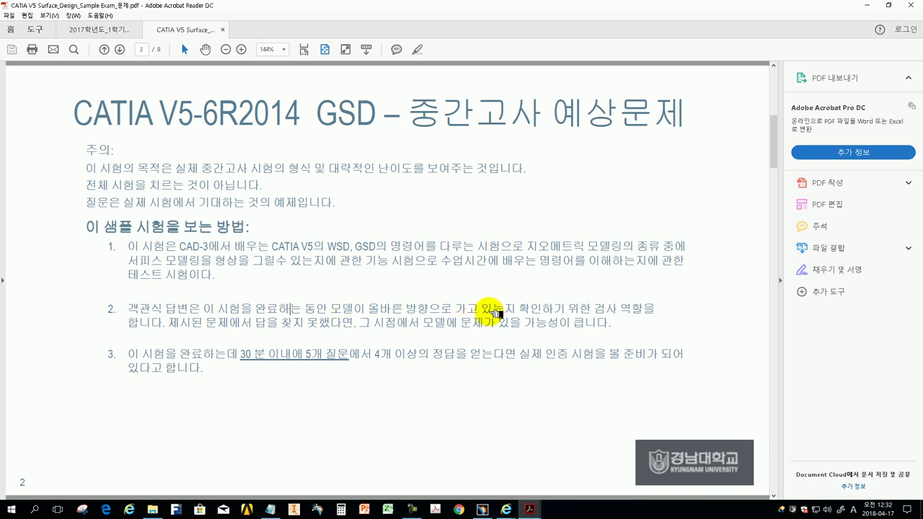
Step: Check question 1 on page 3 against the CATIA area measurement, then scroll to question 2 on page 4
scroll(513, 366, "down", 2)
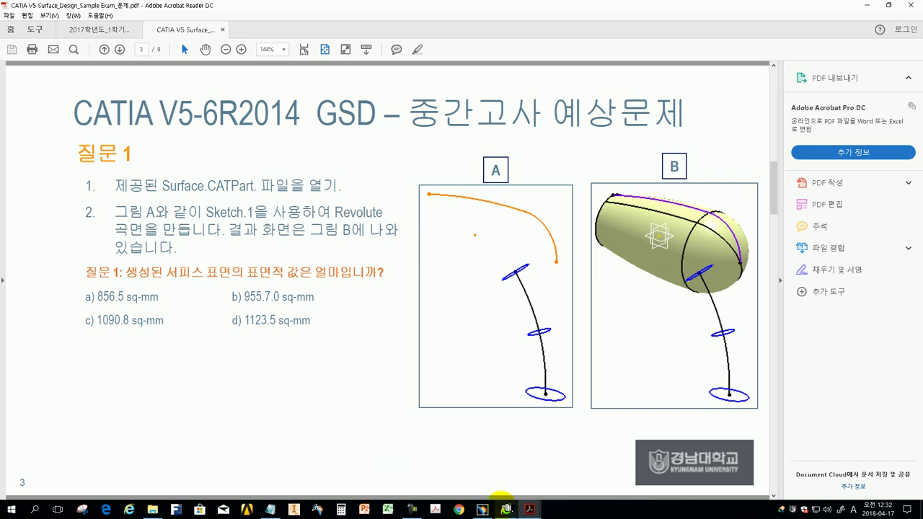
left_click(503, 501)
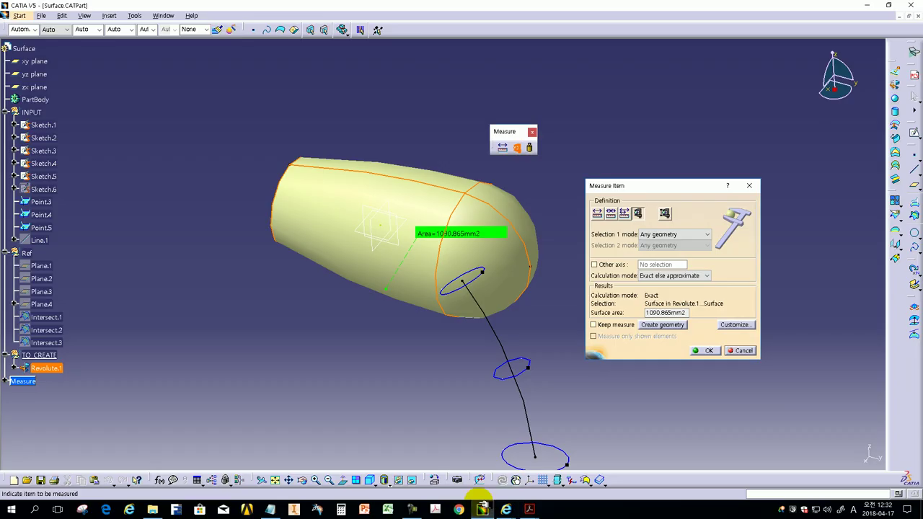
mouse_move(530, 509)
left_click(577, 478)
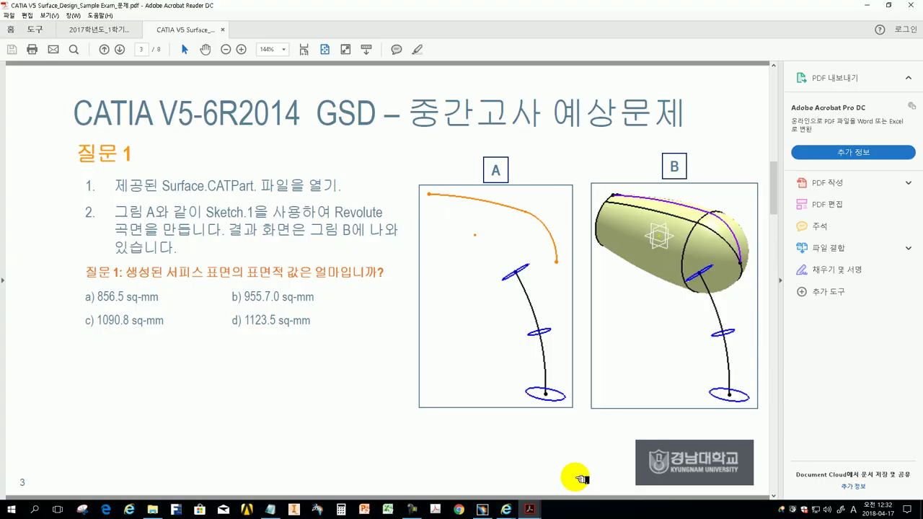
left_click(483, 509)
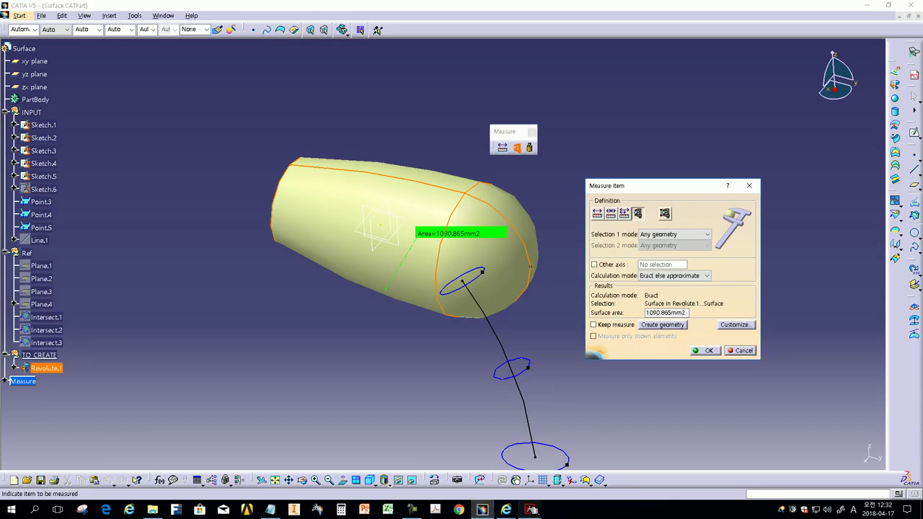
mouse_move(530, 509)
left_click(576, 470)
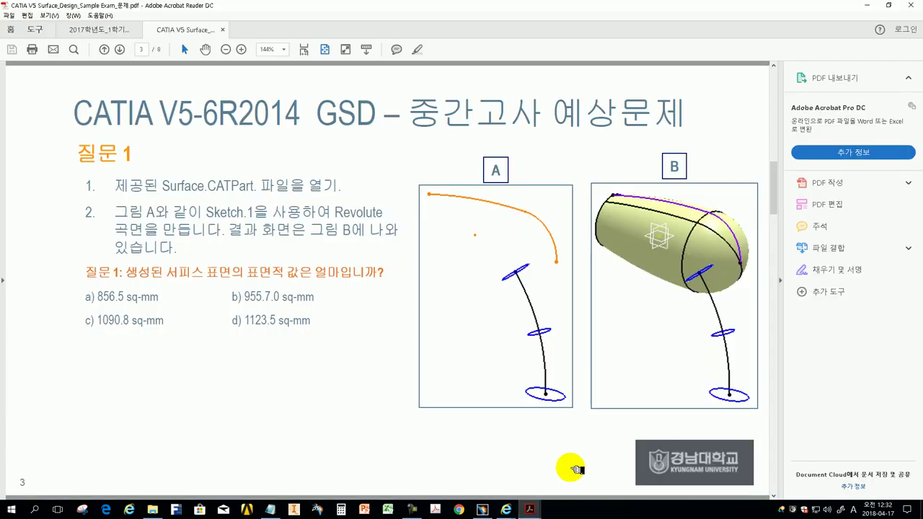
left_click(336, 346)
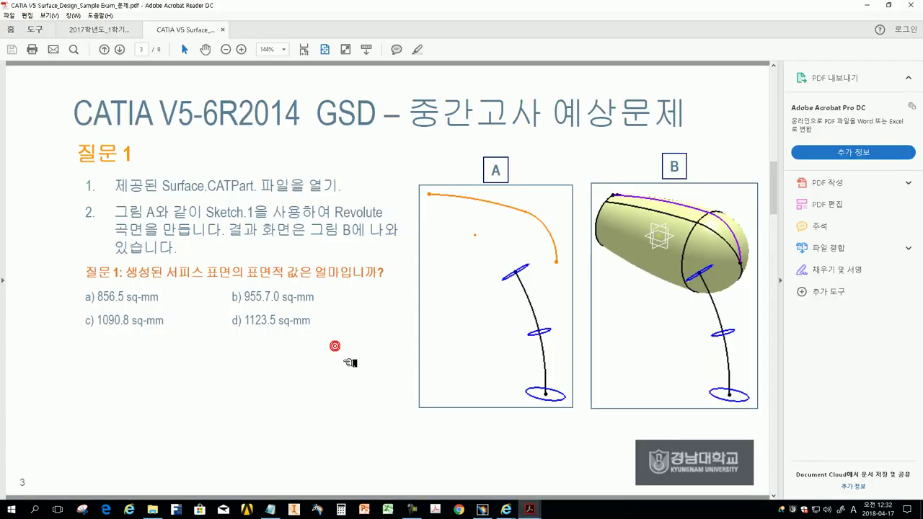
scroll(347, 367, "down", 3)
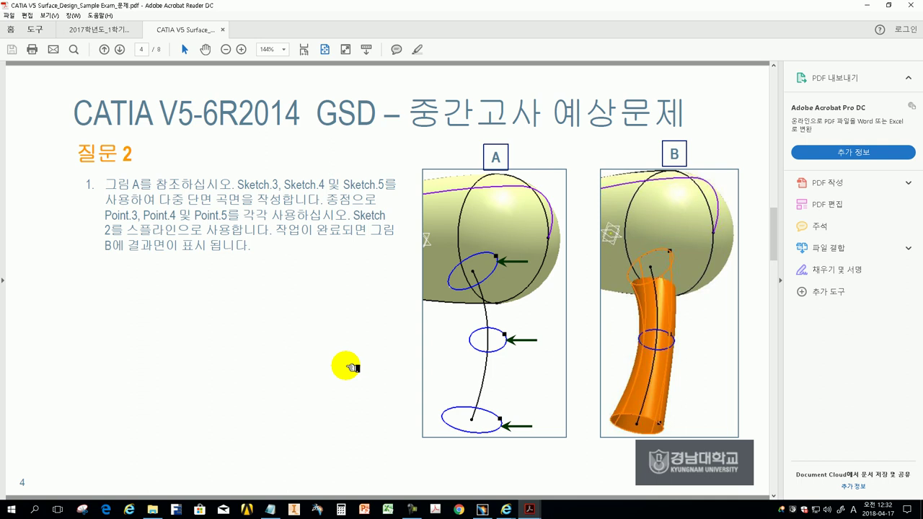
Step: In Notepad, add a line announcing work on question 2, item 1
left_click(272, 509)
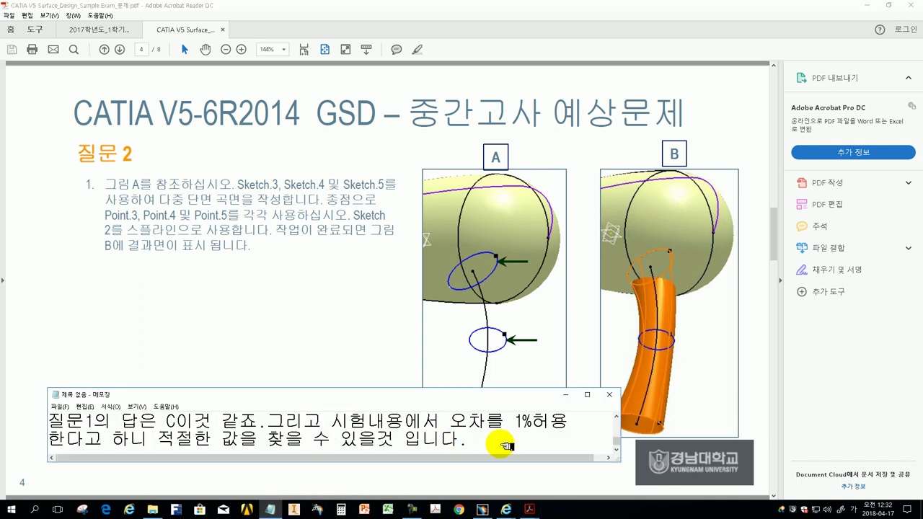
key("Return")
type("질문 2 ")
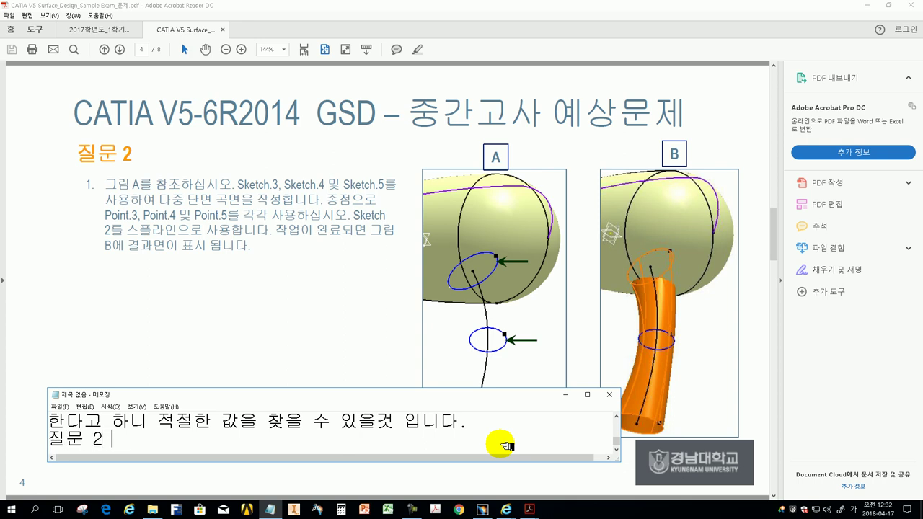
type("문제의 1항")
type("을 ")
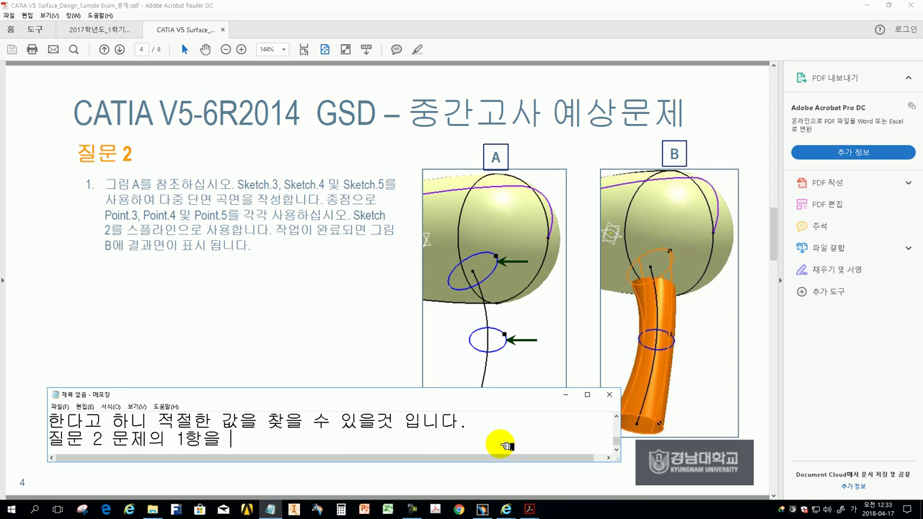
type("작업해 보도록하겠습니다")
key("BackSpace")
key("BackSpace")
key("BackSpace")
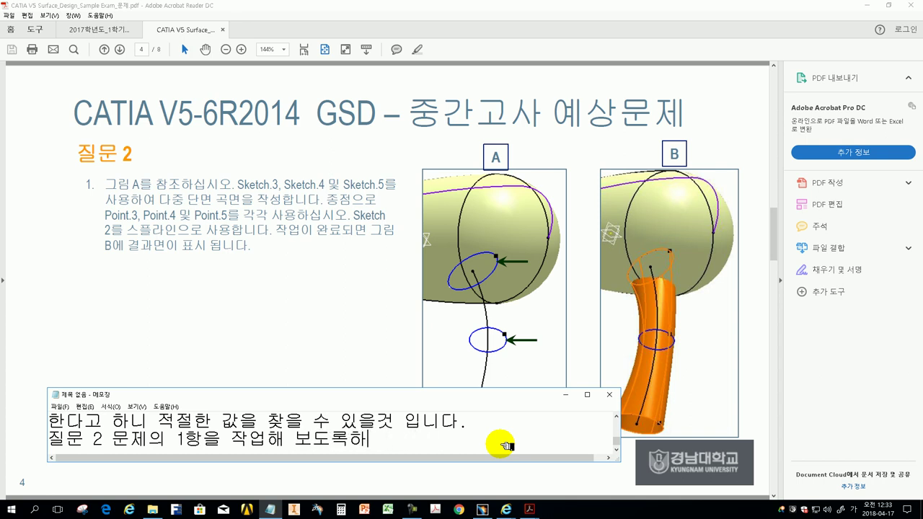
type("습니다.")
key("Return")
Step: Note that item 1 needs the Multi-Sections Surface feature: '읽어본 바로는 멀티섹션서피스 기능을 사용해야 합니다.'
type("업사항을 읽어보고 ㅅ")
type("실시하죠.")
key("Return")
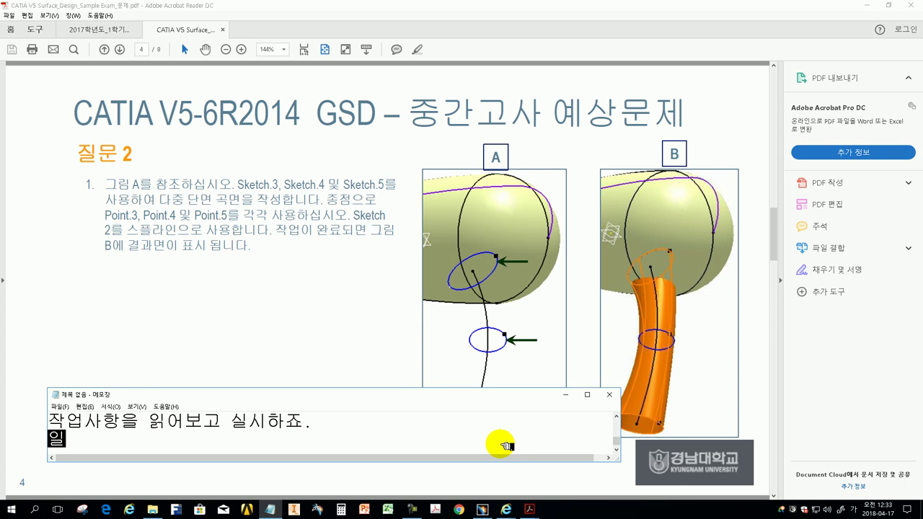
type("어본 ㅂ")
type("로ㄴ")
type("티")
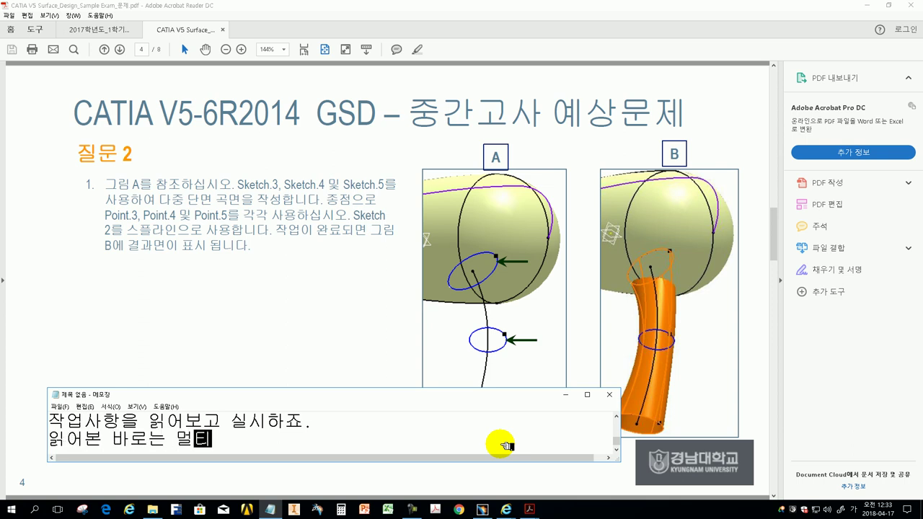
type("섹션")
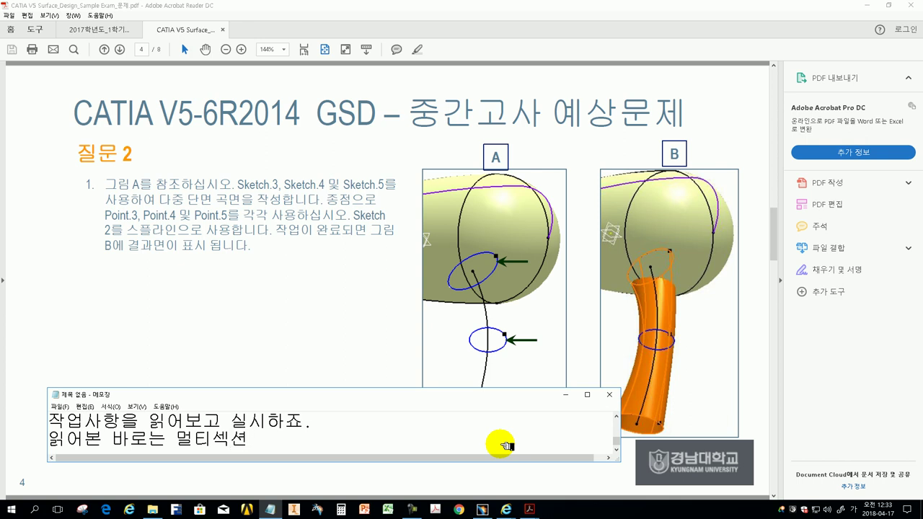
type("서피스 ")
type("기능")
type("용해야 하ㅂ니다.")
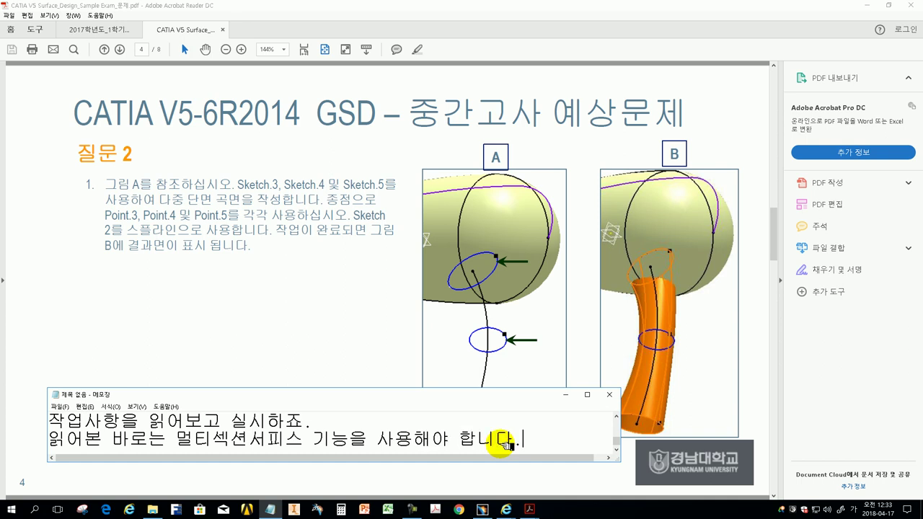
key("Return")
Step: Explain the order (sections, closing points, then the spline as spine) and add '그럼 제가 작성해 보겠습니다.'
type("면선택고")
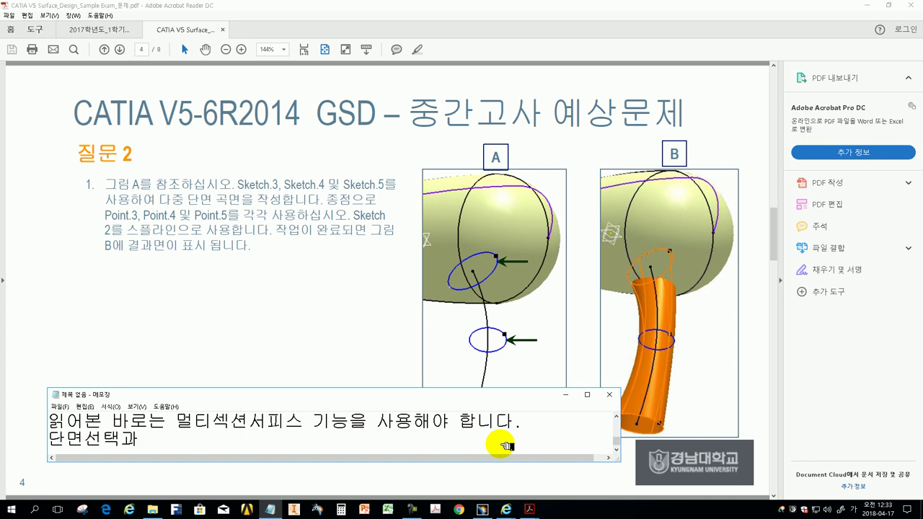
type("로징포이트")
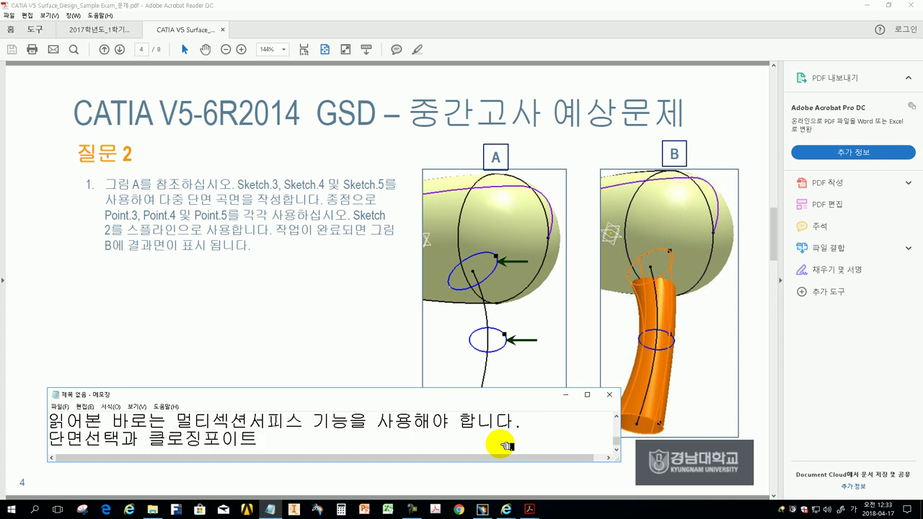
type("트 위")
type("치")
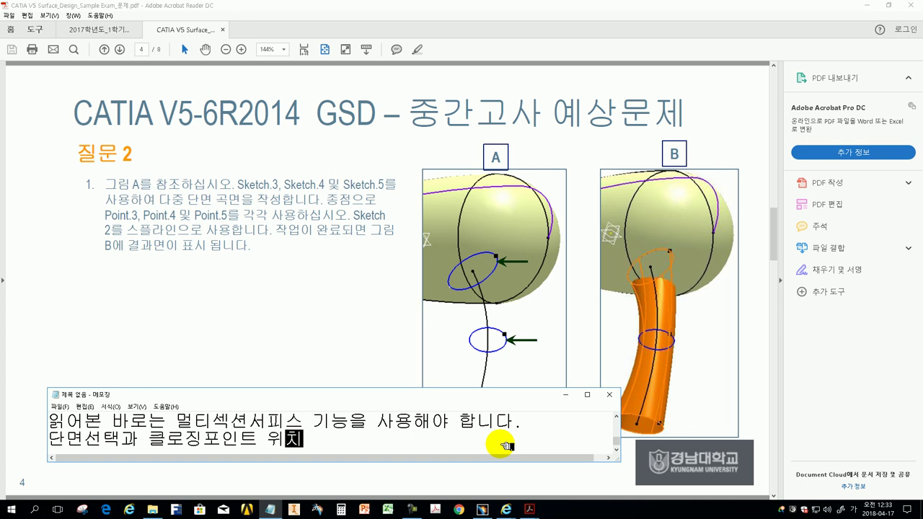
type("르")
type("위한 포")
type("인트 선택")
type(" 그리고 ")
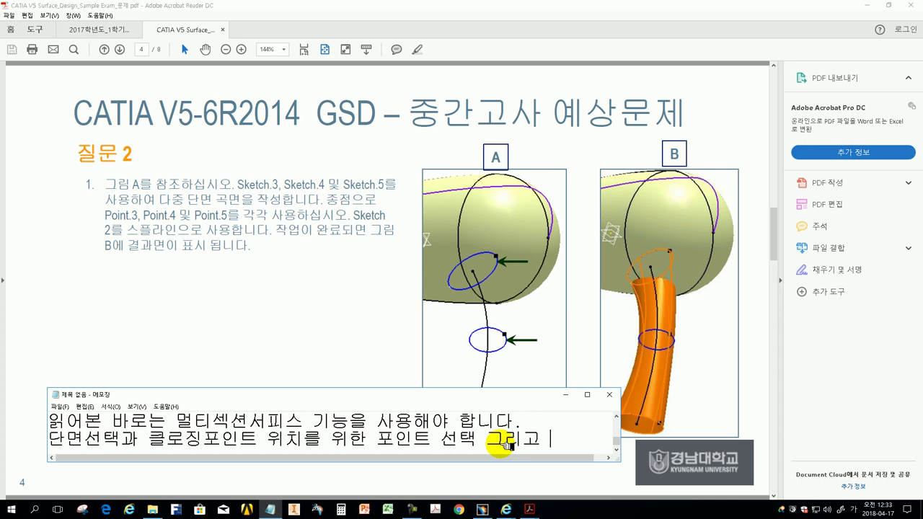
type("마지막")
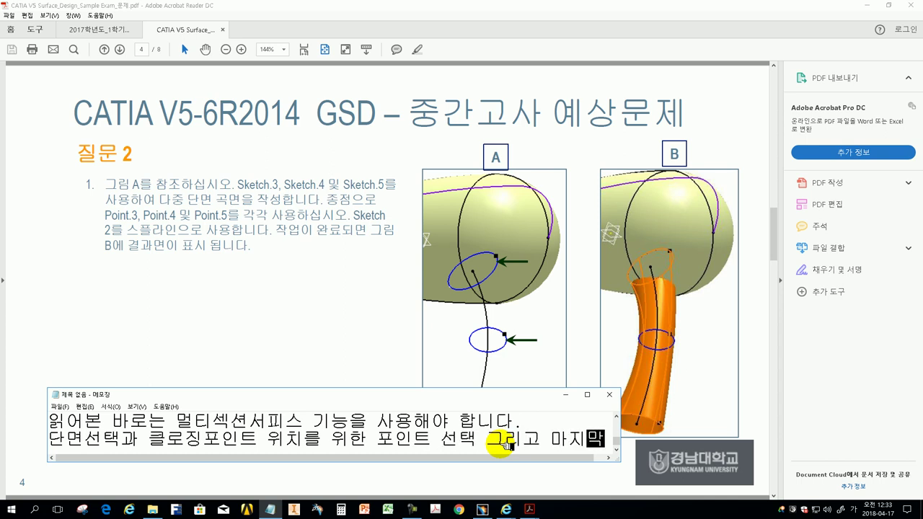
type("으로 ㅅ")
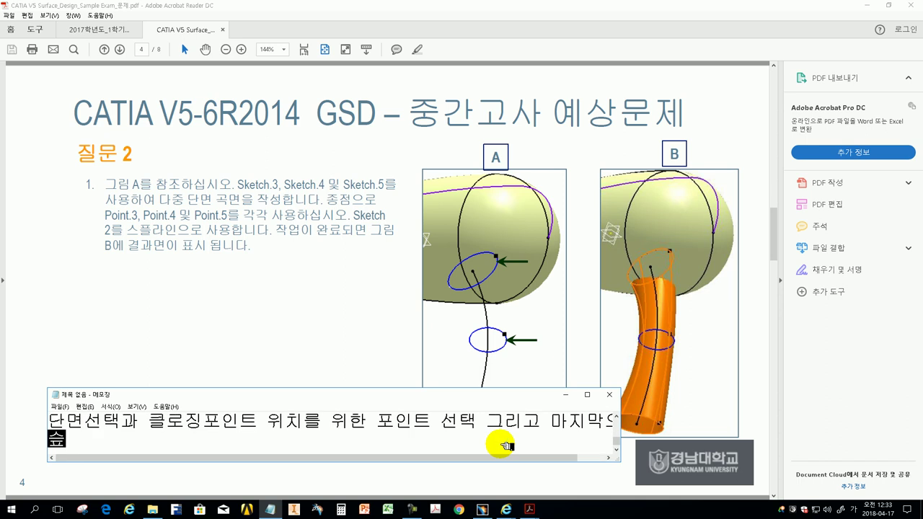
type("플라인")
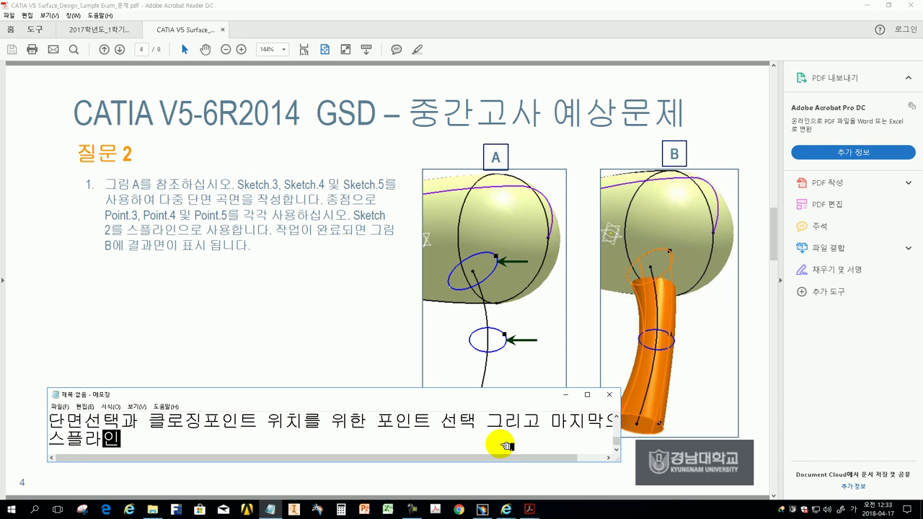
type("곡선을 ")
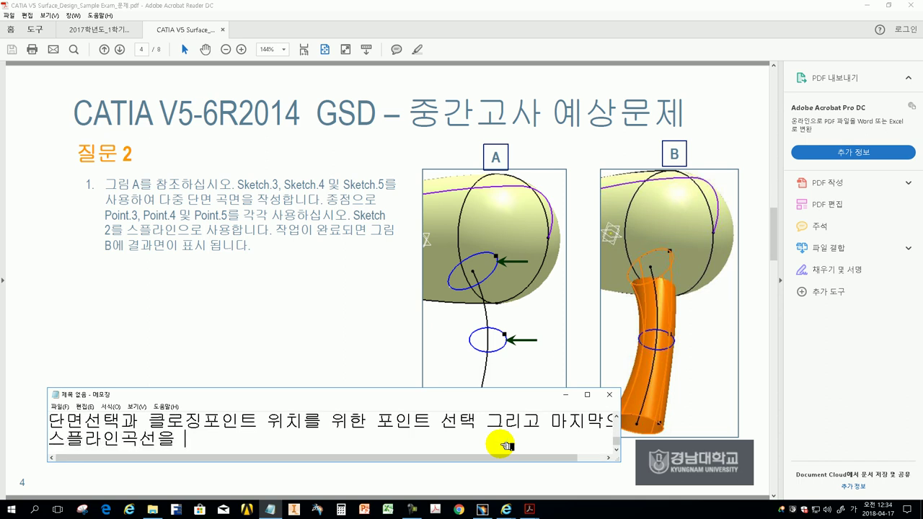
type("선택하여 ㅅ")
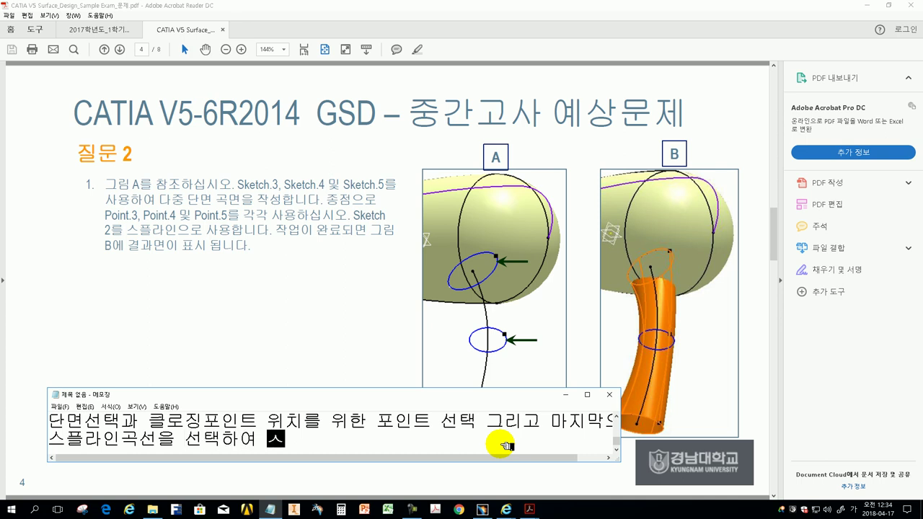
type("파인")
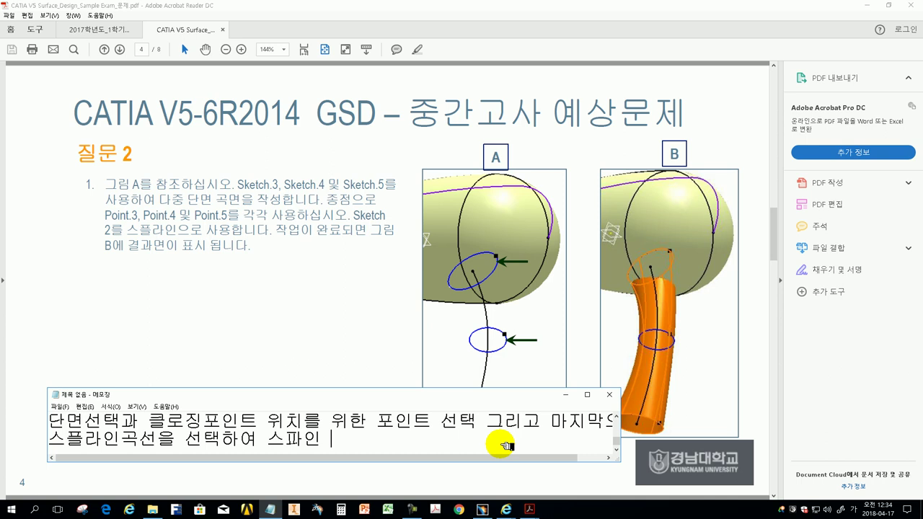
type("선으")
type("의하는 순서로 합니다.")
key("Return")
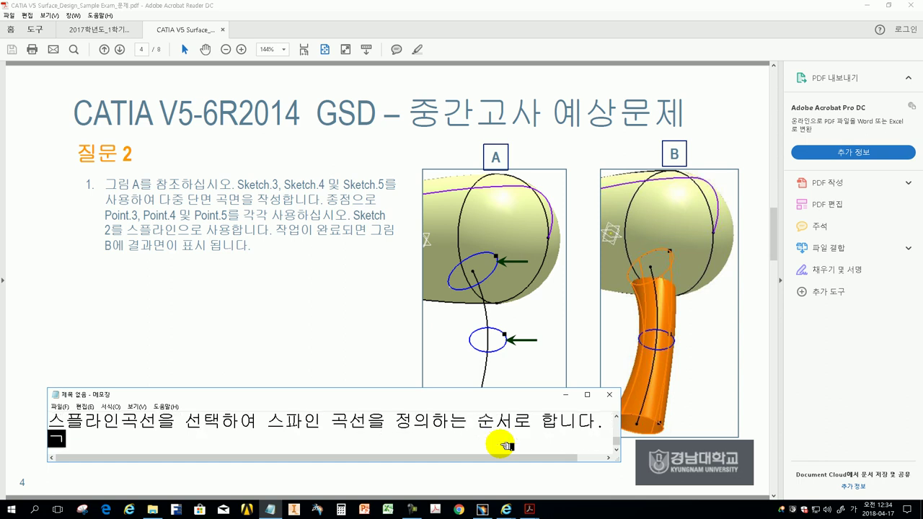
type("림 제가 작성해 보겠습니다.")
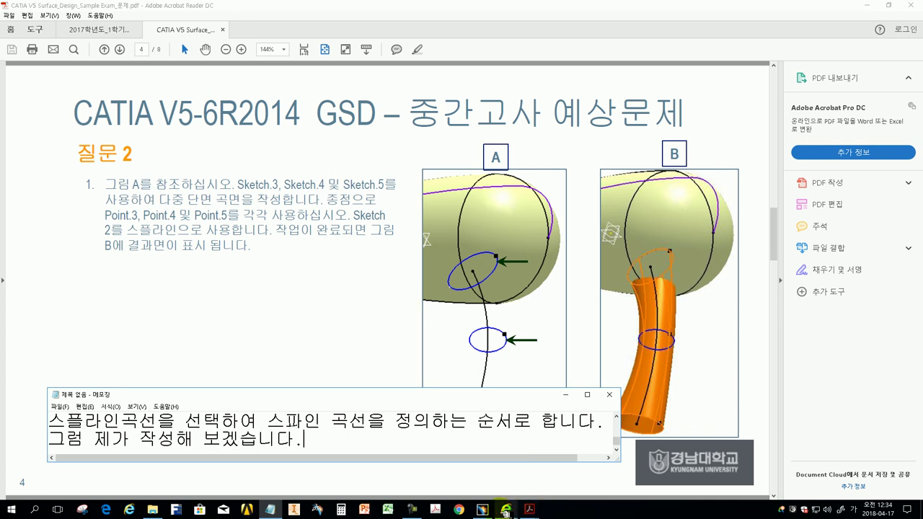
Step: Back in CATIA, close the area measurement result and put the measuring toolbar away
left_click(482, 509)
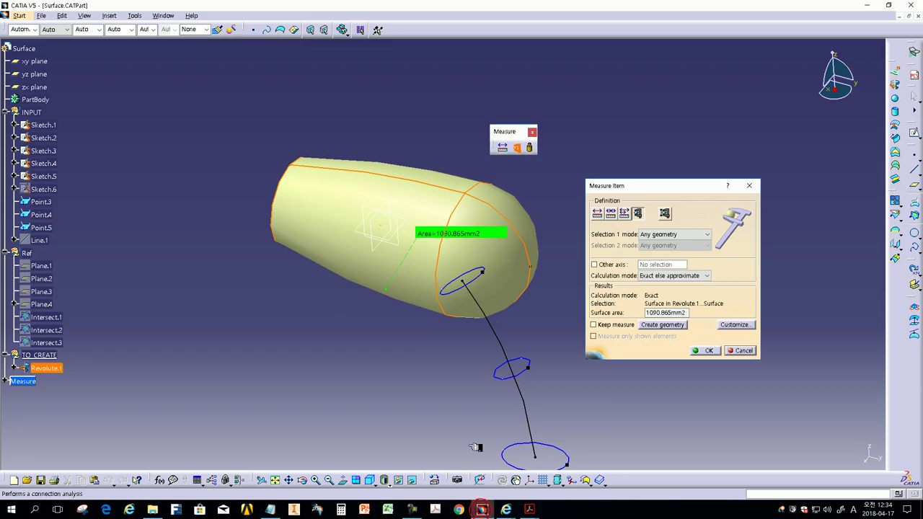
left_click(704, 351)
mouse_move(443, 351)
middle_mouse_down()
mouse_move(359, 249)
mouse_move(375, 241)
middle_mouse_up()
left_click_drag(504, 131, 641, 474)
Step: Start a new Multi-Sections Surface from the Surfaces toolbar and turn the model to a side view
left_click_drag(894, 63, 498, 167)
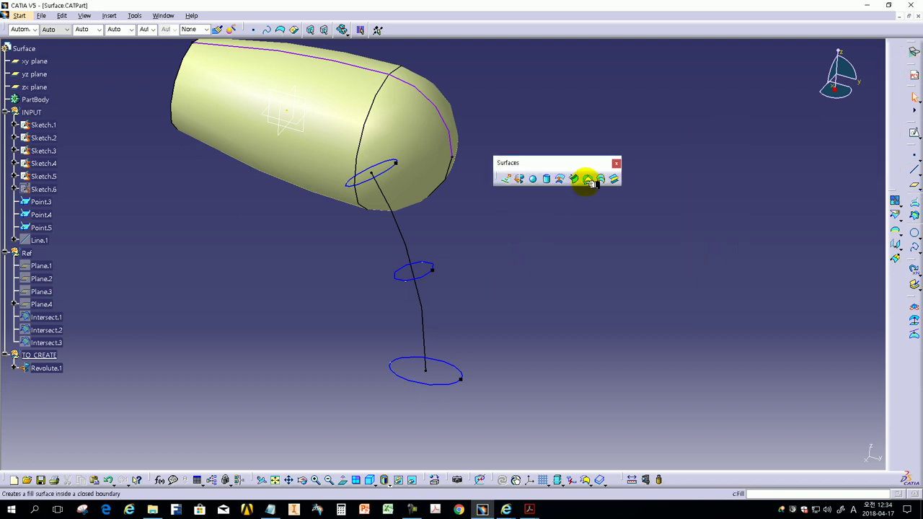
left_click(600, 179)
mouse_move(505, 268)
middle_mouse_down()
mouse_move(496, 317)
mouse_move(783, 248)
middle_mouse_up()
left_click_drag(761, 259, 528, 217)
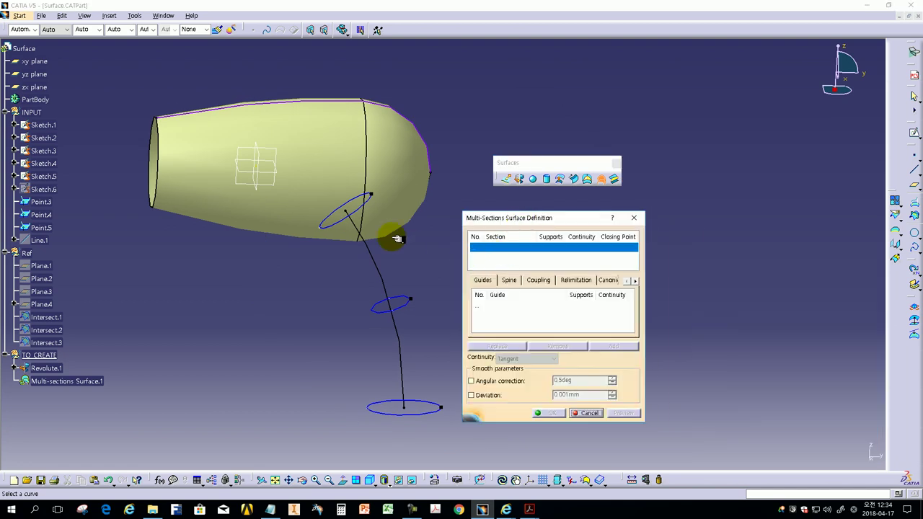
Step: Select the Sketch.3, Sketch.4 and Sketch.5 ellipses as the three sections
left_click(364, 201)
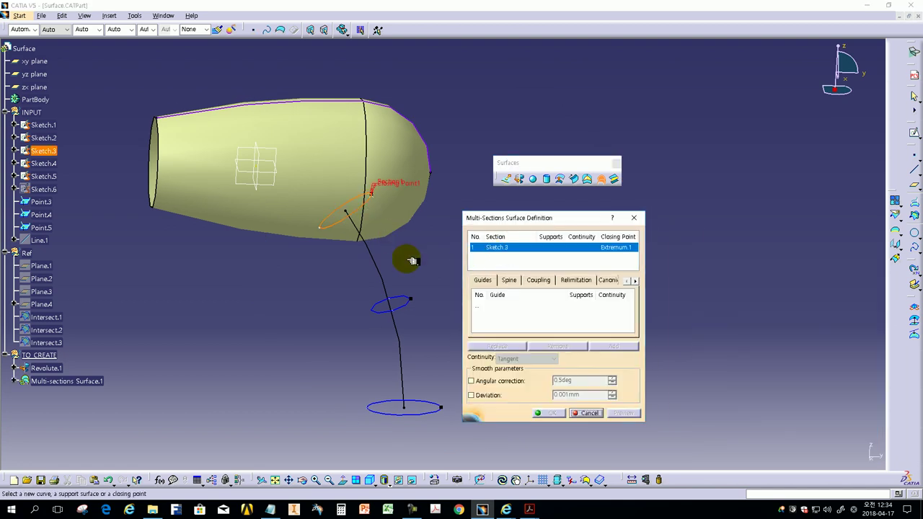
left_click(404, 308)
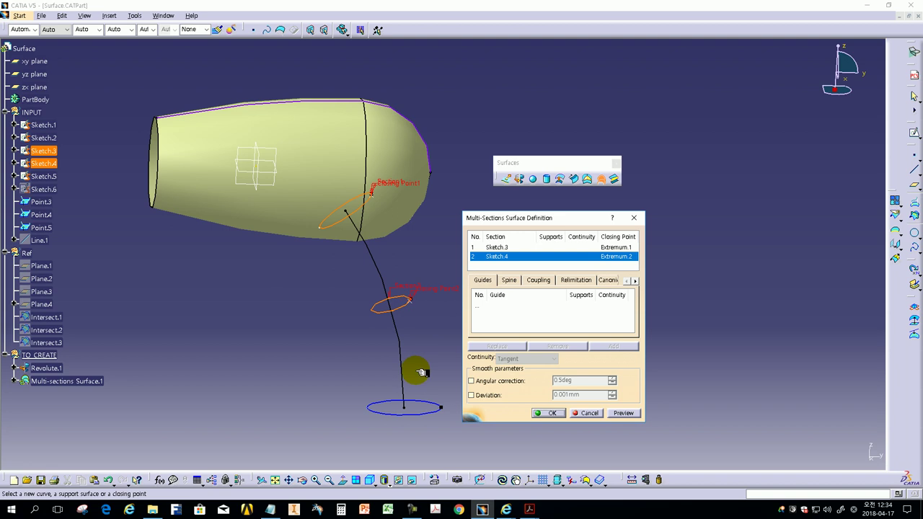
left_click(420, 404)
mouse_move(418, 237)
middle_mouse_down()
mouse_move(385, 297)
mouse_move(406, 354)
mouse_move(395, 253)
mouse_move(372, 264)
mouse_move(452, 315)
mouse_move(381, 237)
middle_mouse_up()
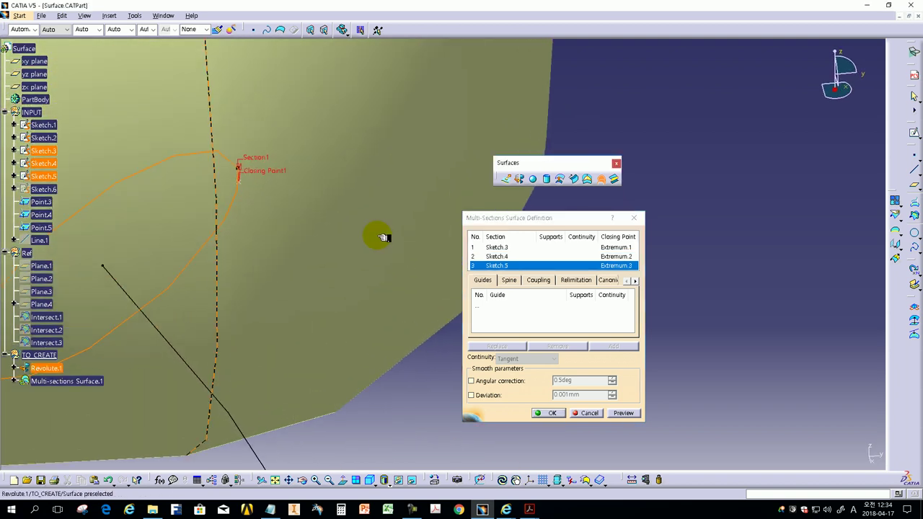
Step: Replace the three closing points with Point.3, Point.4 and Point.5
right_click(257, 172)
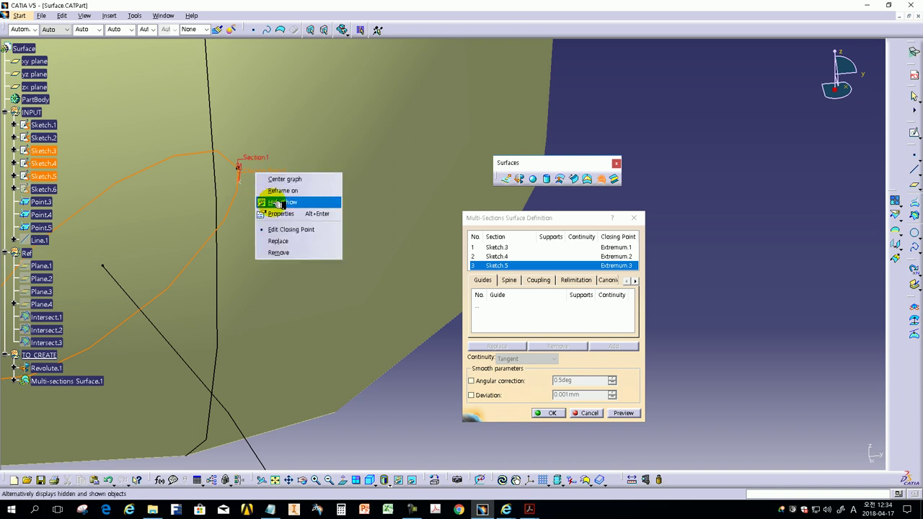
left_click(278, 241)
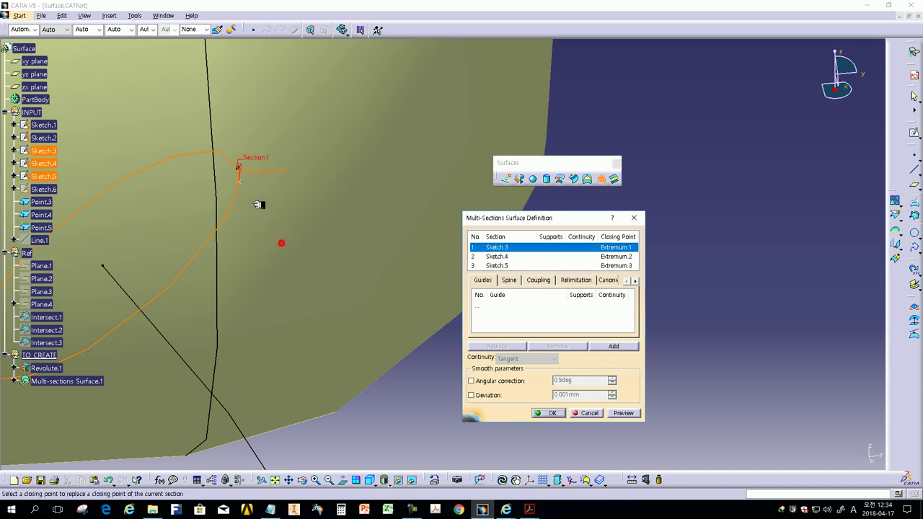
left_click(239, 168)
mouse_move(356, 305)
middle_mouse_down()
mouse_move(274, 130)
mouse_move(315, 154)
middle_mouse_up()
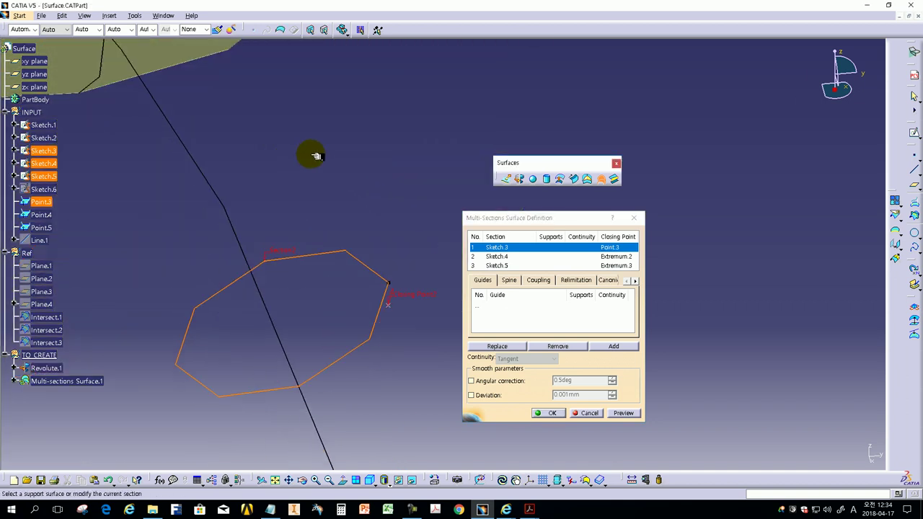
right_click(412, 294)
left_click(440, 364)
left_click(388, 283)
mouse_move(418, 314)
middle_mouse_down()
mouse_move(317, 286)
mouse_move(392, 354)
mouse_move(299, 250)
mouse_move(218, 233)
middle_mouse_up()
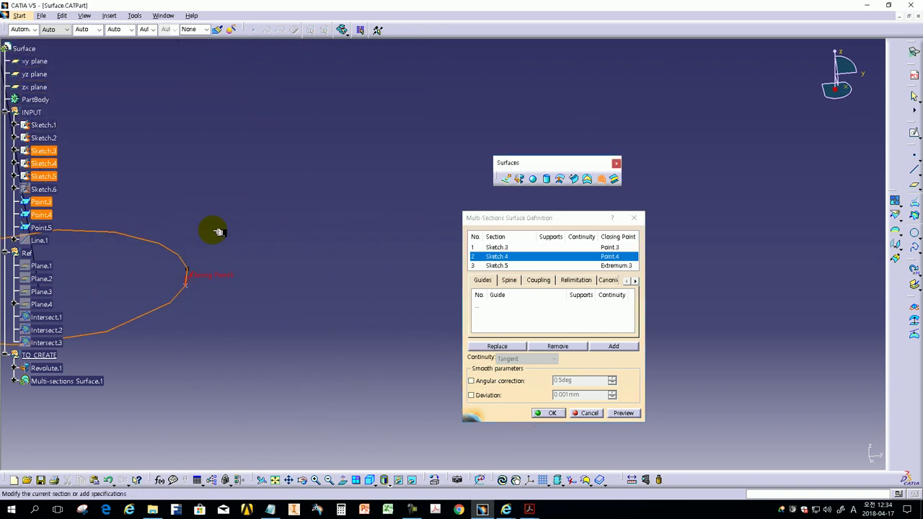
right_click(201, 275)
left_click(224, 346)
left_click(190, 271)
mouse_move(208, 202)
middle_mouse_down()
mouse_move(330, 292)
mouse_move(346, 288)
mouse_move(326, 305)
mouse_move(314, 269)
mouse_move(298, 261)
mouse_move(387, 251)
middle_mouse_up()
Step: Set Sketch.2 as the spine, preview, and create Multi-sections Surface.1
left_click(620, 411)
mouse_move(316, 260)
middle_mouse_down()
mouse_move(375, 252)
mouse_move(329, 212)
mouse_move(268, 212)
mouse_move(368, 231)
middle_mouse_up()
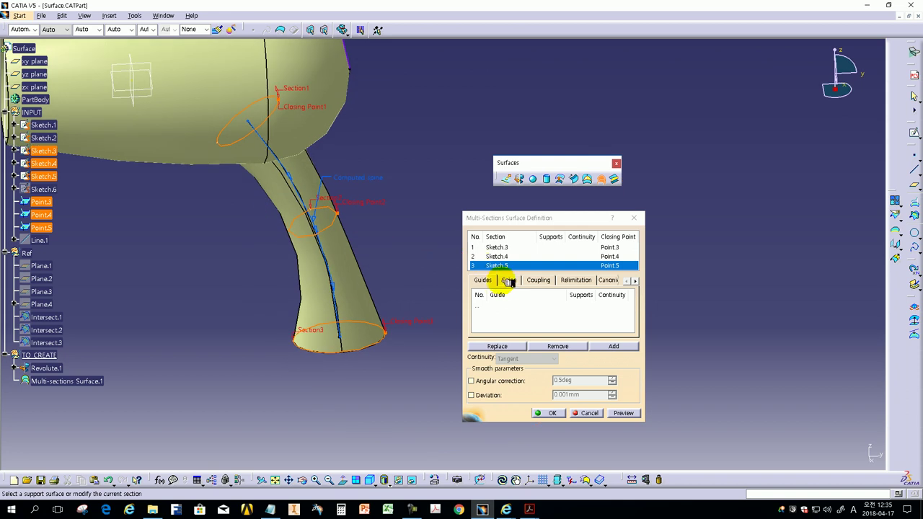
left_click(508, 280)
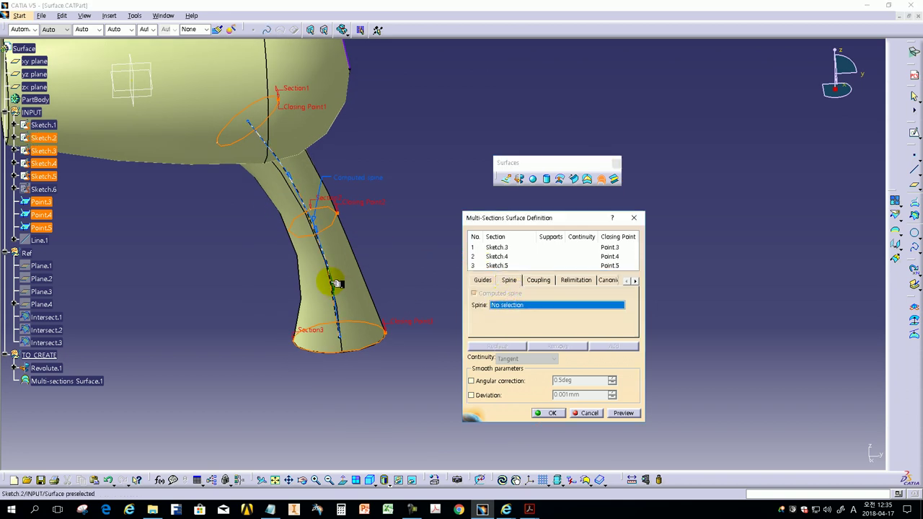
left_click(267, 151)
left_click(623, 413)
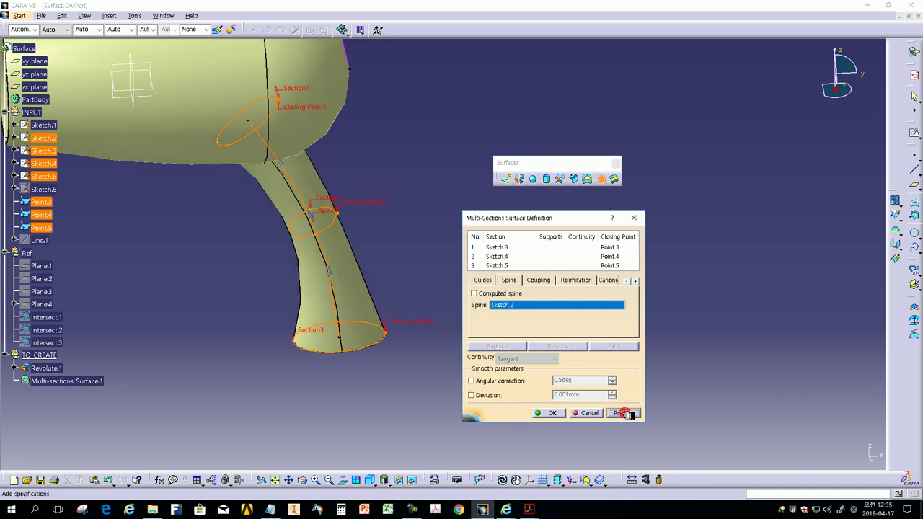
left_click(563, 412)
mouse_move(445, 251)
middle_mouse_down()
mouse_move(469, 241)
mouse_move(235, 205)
mouse_move(442, 253)
mouse_move(615, 209)
mouse_move(524, 248)
mouse_move(473, 195)
middle_mouse_up()
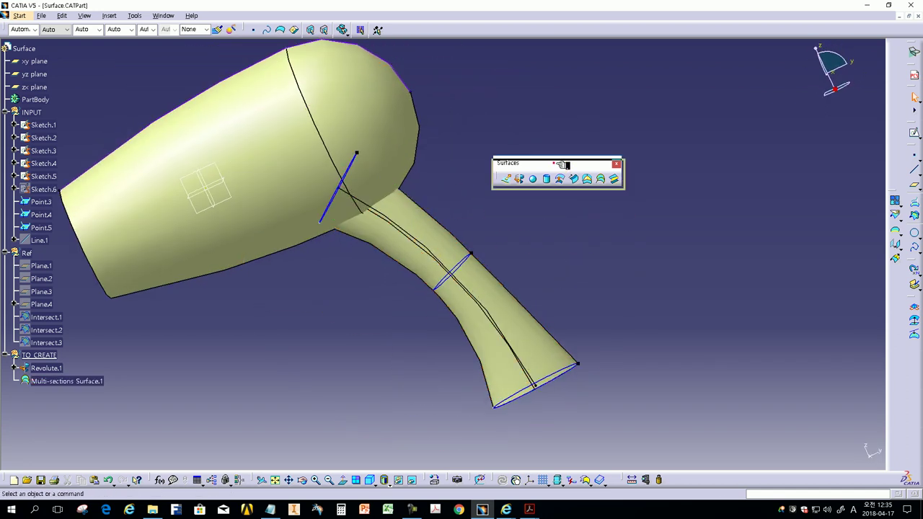
left_click_drag(540, 176, 689, 190)
left_click(270, 509)
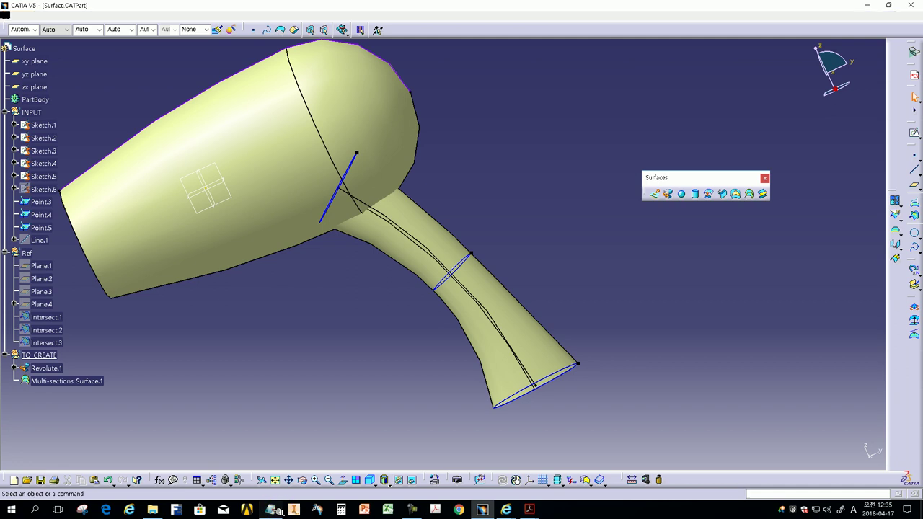
Step: Add the Notepad line '보시는 실습을 해 보시기 바랍니다.' and return to the exam PDF
key("Return")
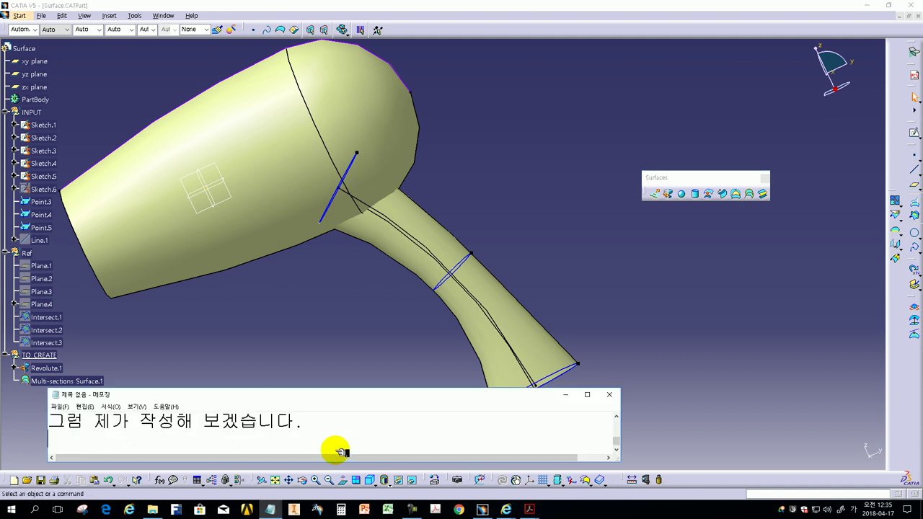
type("보시는 ")
type("습을 해 보식기 바랍니다.")
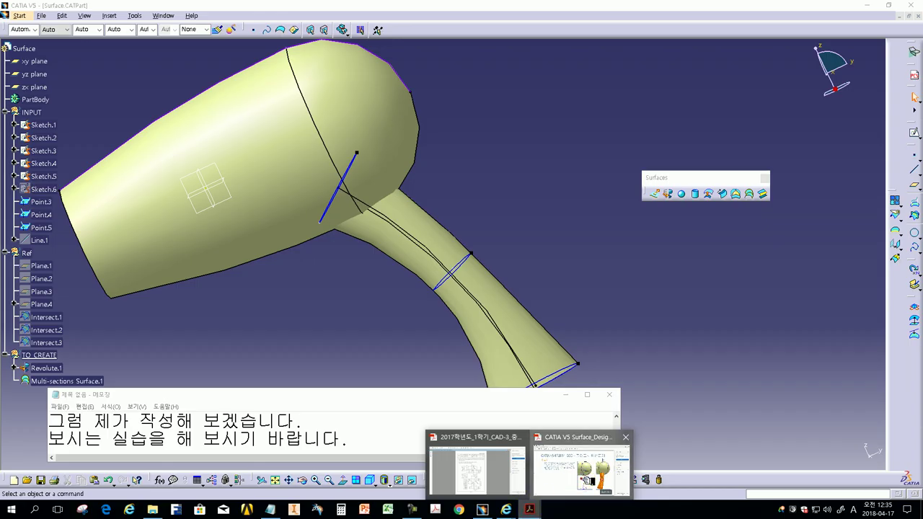
mouse_move(529, 509)
left_click(574, 462)
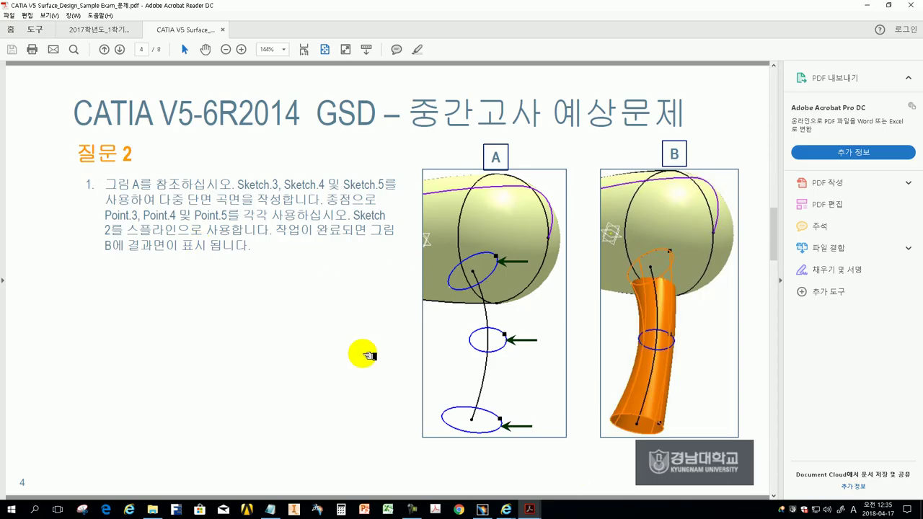
Step: Scroll to page 5 and note that item 2 will be practised next
scroll(368, 355, "down", 1)
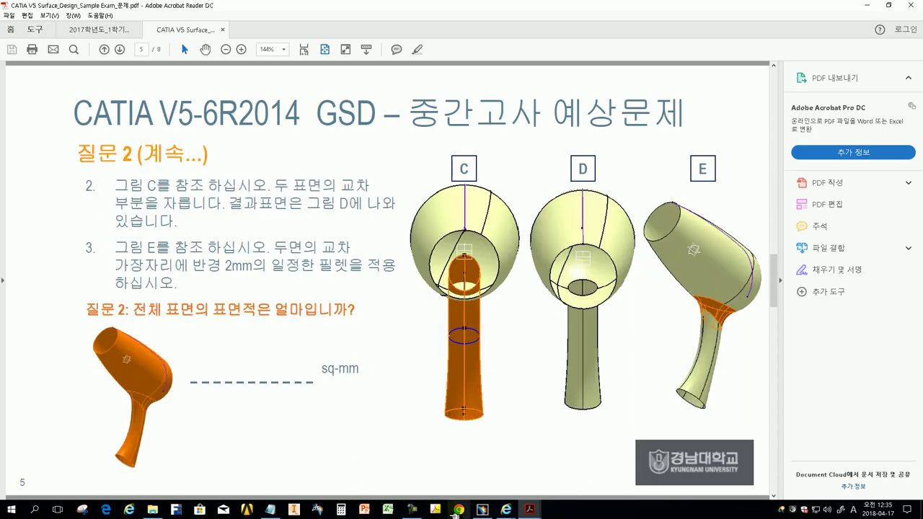
left_click(271, 512)
left_click(356, 440)
key("Return")
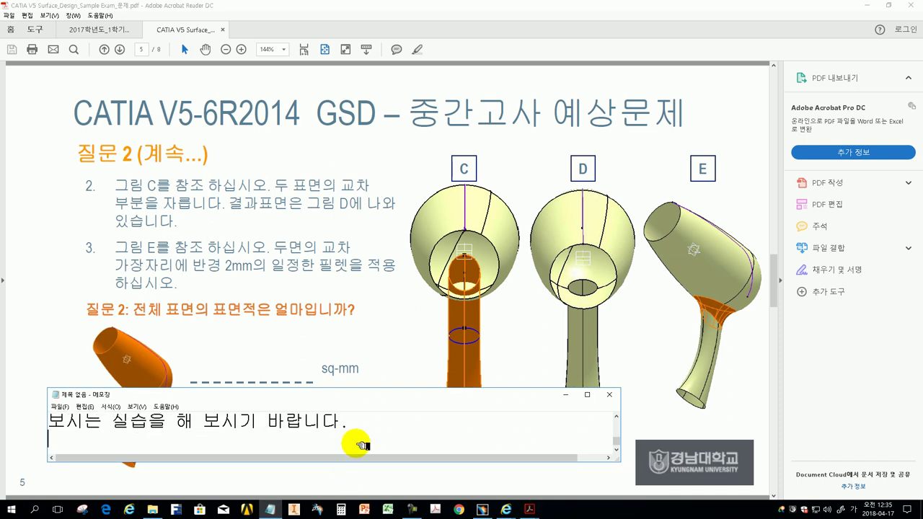
type("겠")
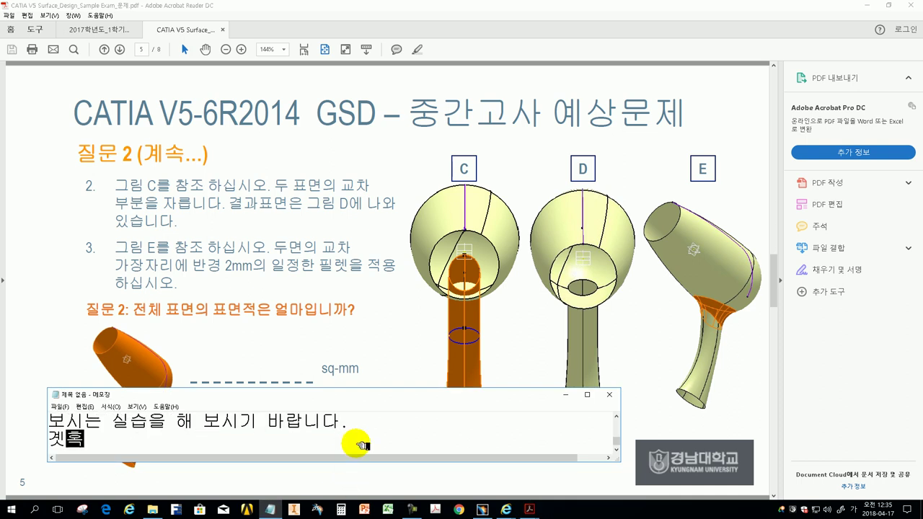
type("속해서 2")
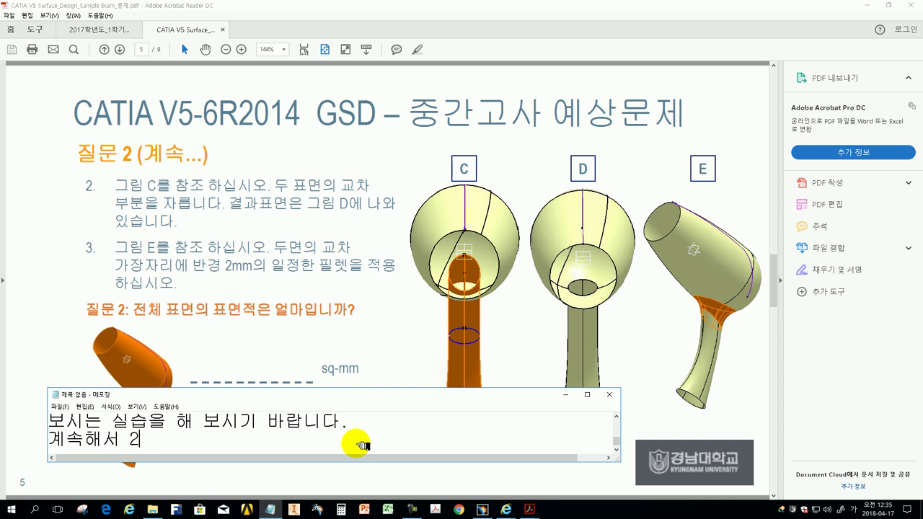
type("항에 대한 ")
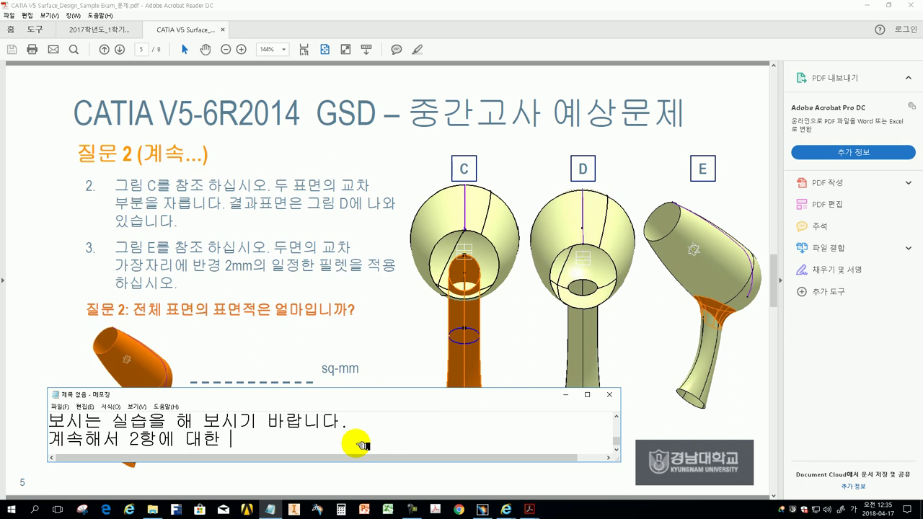
type("작어")
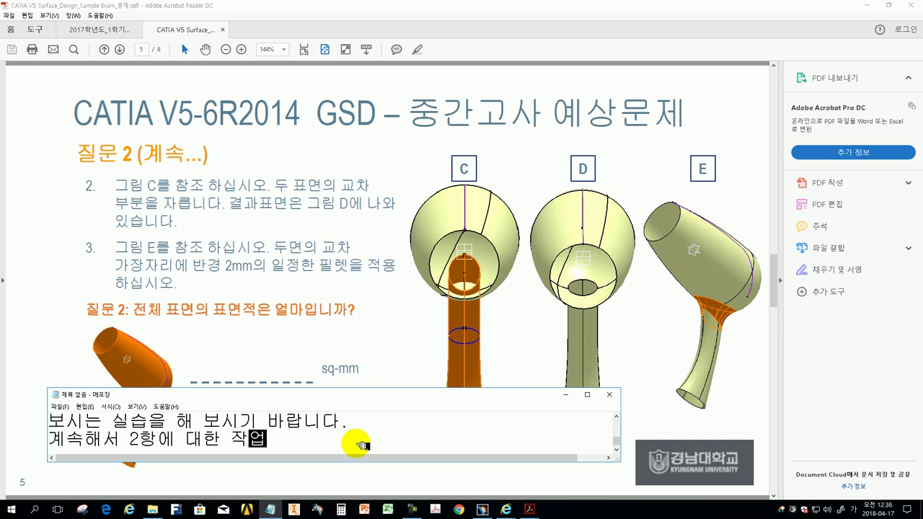
type("을 실습해 보겠습니다.")
Step: Note that item 2 cuts two faces into one, which requires the Trim function
key("Return")
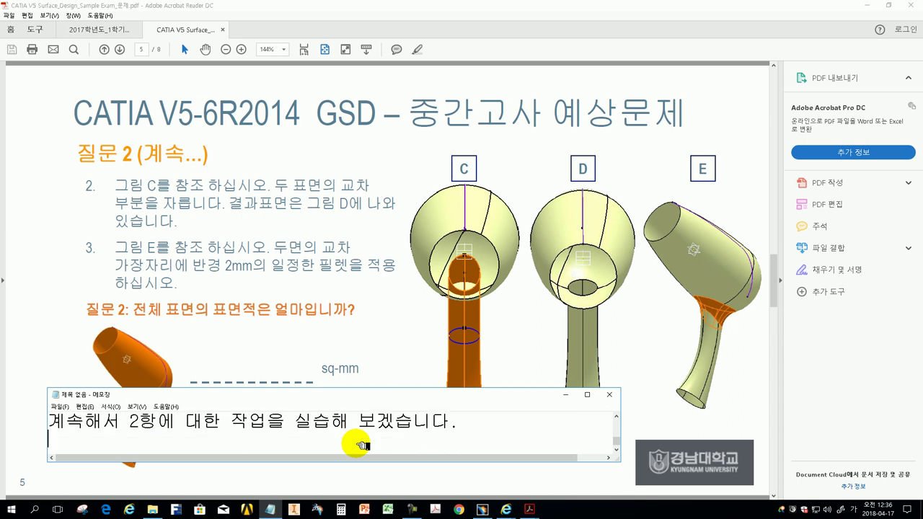
type("내용은 두")
type("면을 잘")
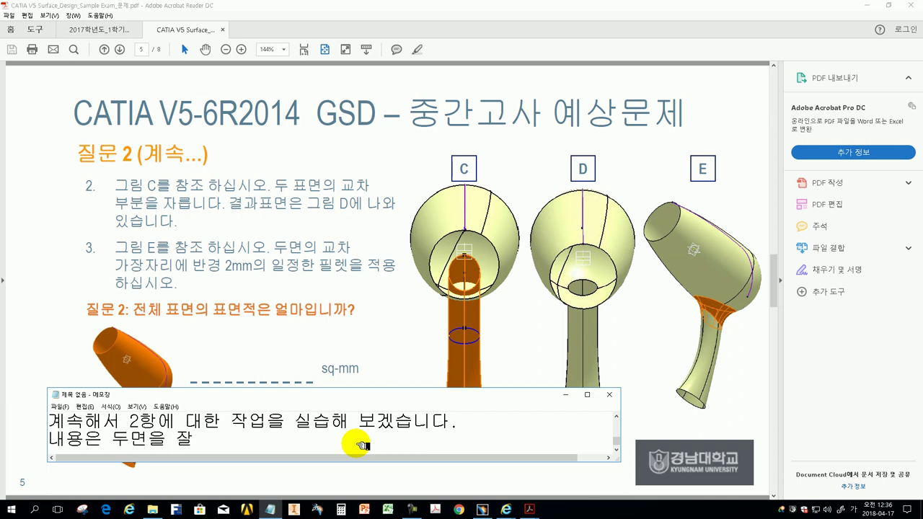
type("라서 하")
type("나의 면ㅇ으로 제작하는 것이요.")
key("Return")
type("실습을")
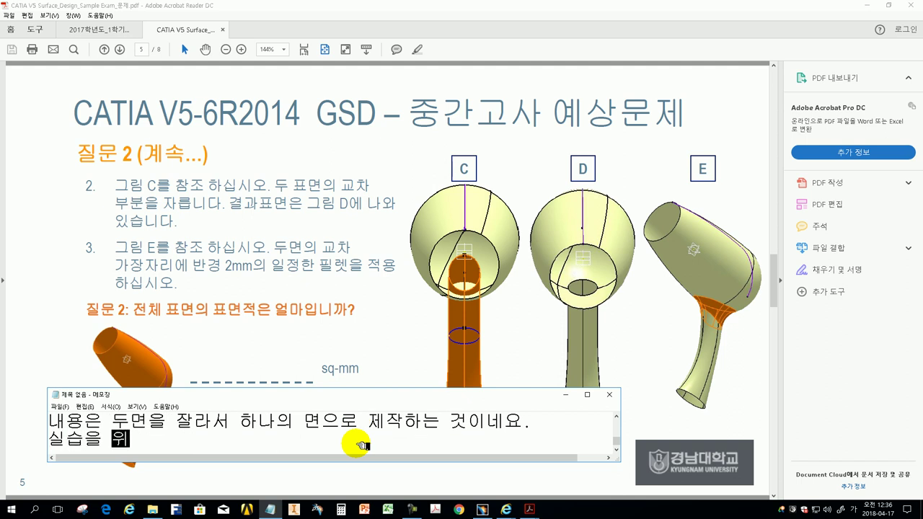
type("위해")
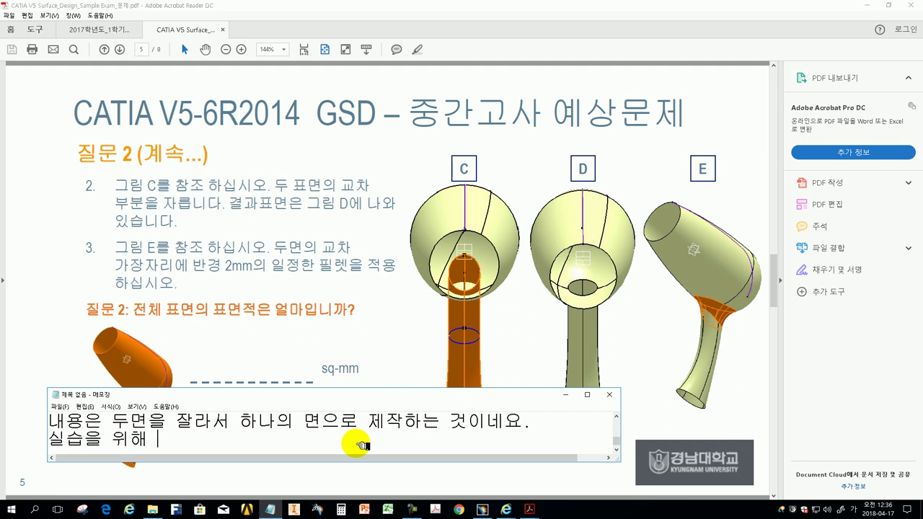
type("트리림ㄱ능을 사용행야 합니다.")
Step: In CATIA, clear the floating toolbars and bring the Split-Trim toolbar onto the canvas
left_click(483, 510)
mouse_move(319, 293)
middle_mouse_down()
mouse_move(383, 351)
mouse_move(390, 333)
middle_mouse_up()
middle_click_drag(409, 155, 601, 190)
left_click_drag(696, 177, 910, 66)
mouse_move(894, 190)
left_mouse_down()
mouse_move(579, 139)
mouse_move(610, 181)
left_mouse_up()
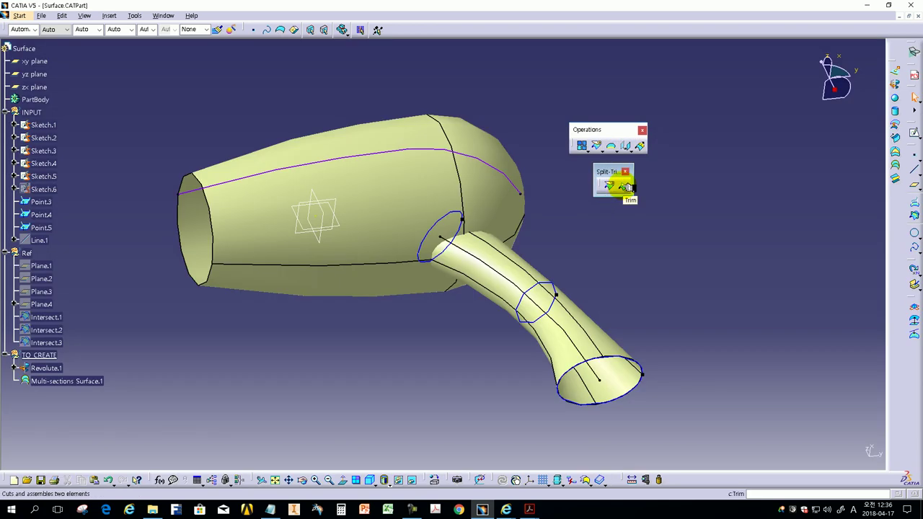
Step: Trim Revolute.1 and Multi-sections Surface.1 against each other into Trim.1
left_click(624, 187)
mouse_move(504, 296)
middle_mouse_down()
mouse_move(294, 312)
mouse_move(381, 267)
mouse_move(295, 212)
middle_mouse_up()
left_click(294, 212)
left_click(404, 246)
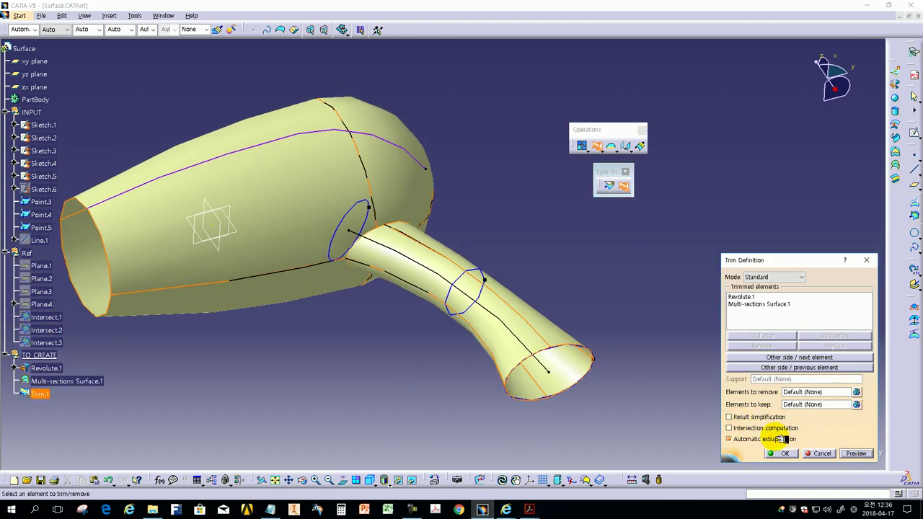
left_click(781, 452)
mouse_move(354, 248)
middle_mouse_down()
mouse_move(351, 268)
mouse_move(532, 257)
mouse_move(412, 243)
mouse_move(264, 304)
mouse_move(295, 264)
middle_mouse_up()
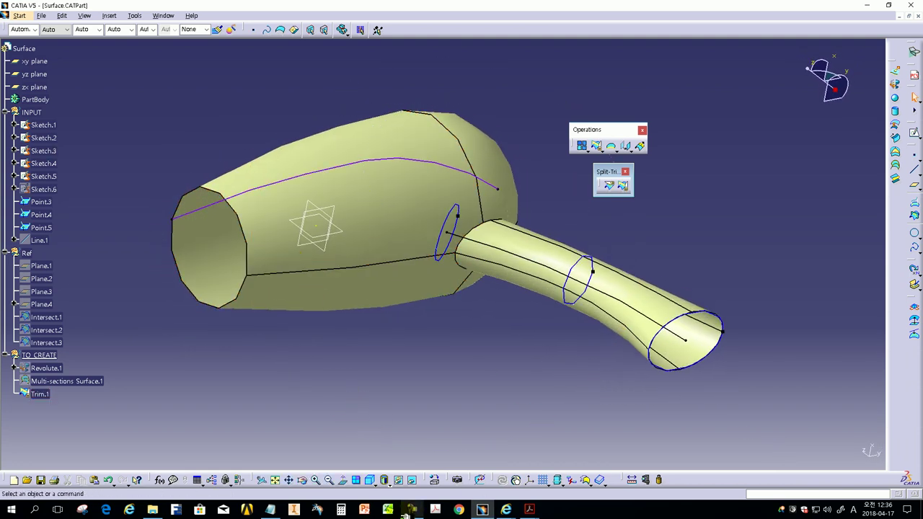
left_click(530, 510)
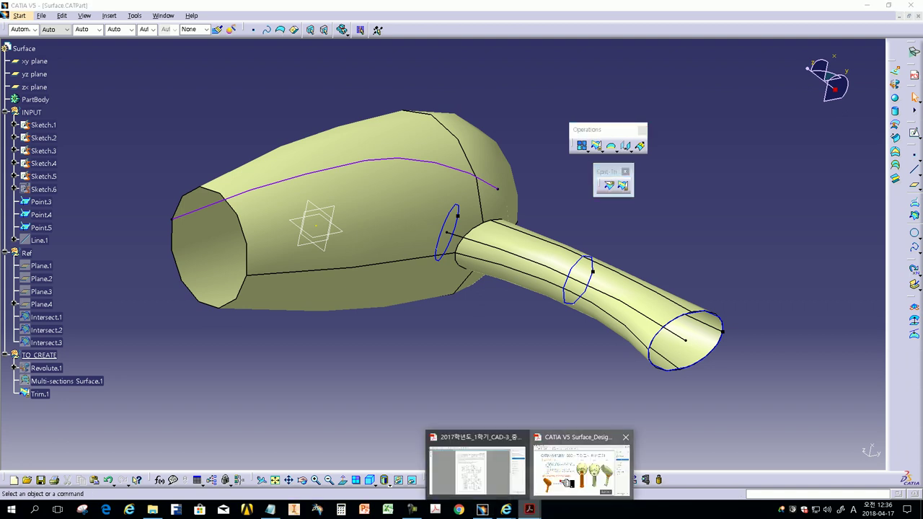
Step: Note that item 3 requires a fillet where the faces intersect
left_click(566, 476)
left_click(271, 510)
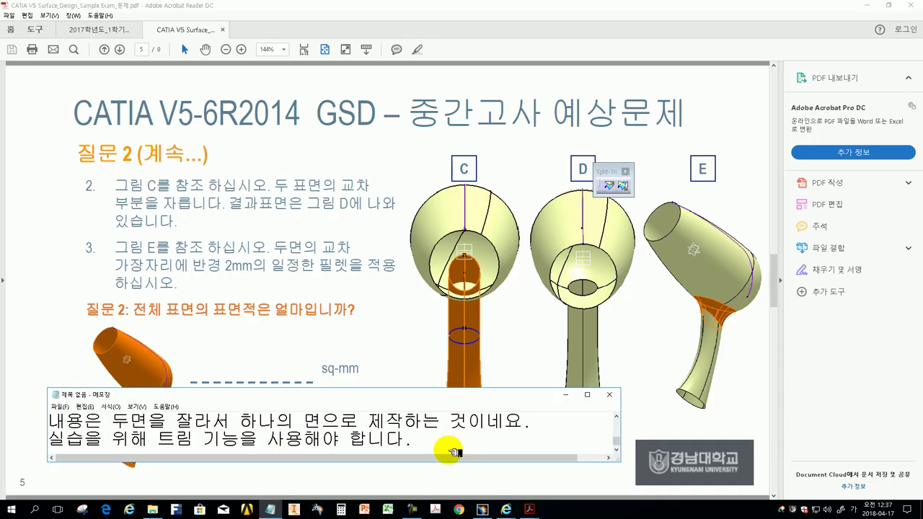
key("Return")
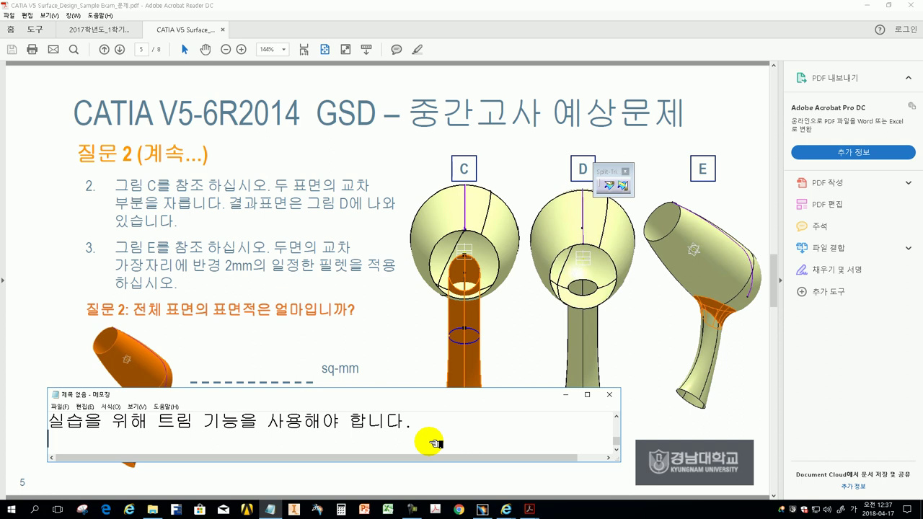
type("3항에")
type("한 ")
type("업으")
type("위해서는")
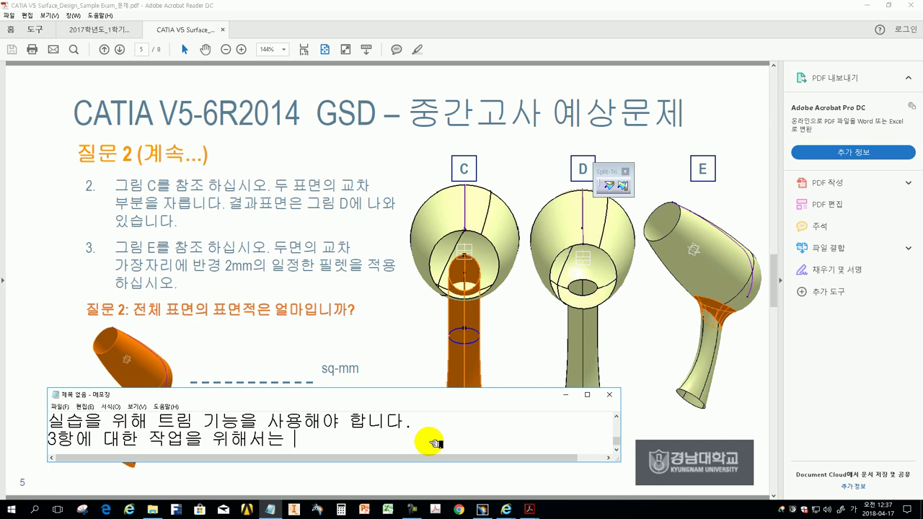
type("면이 교차하는 곳에")
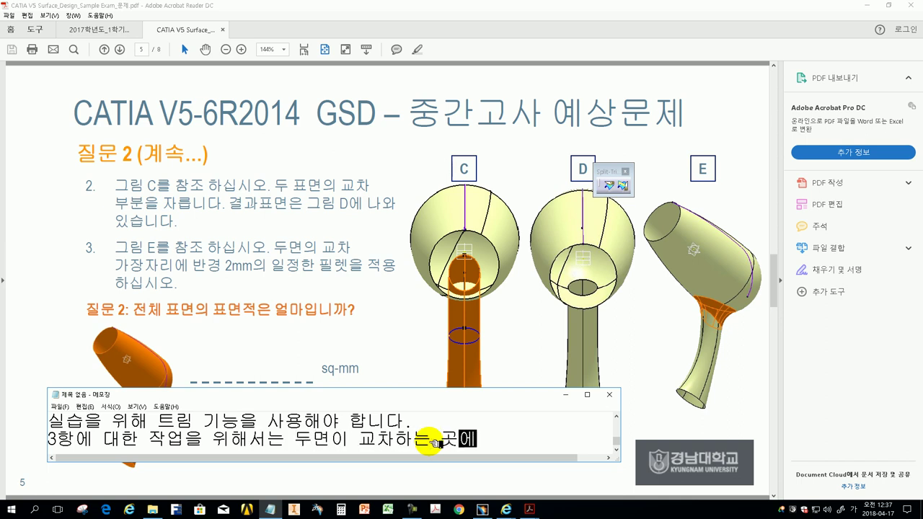
key("Return")
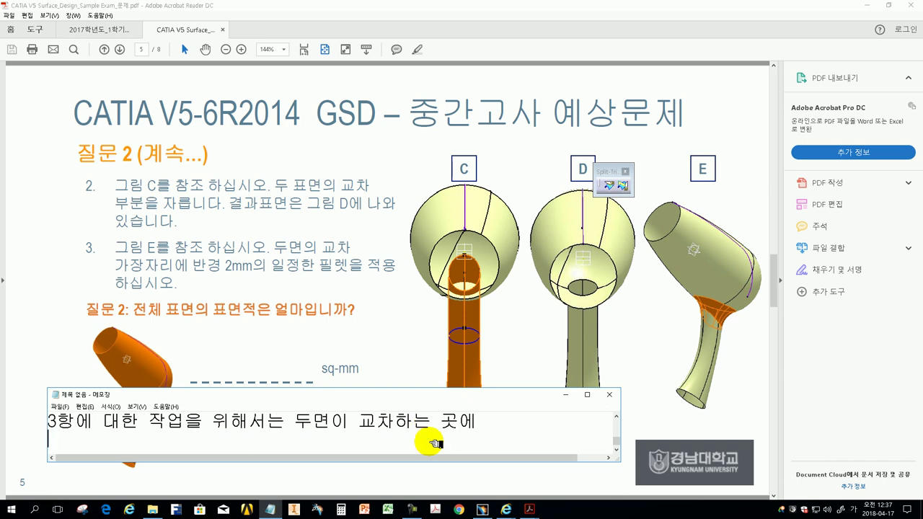
type("필ㄹ")
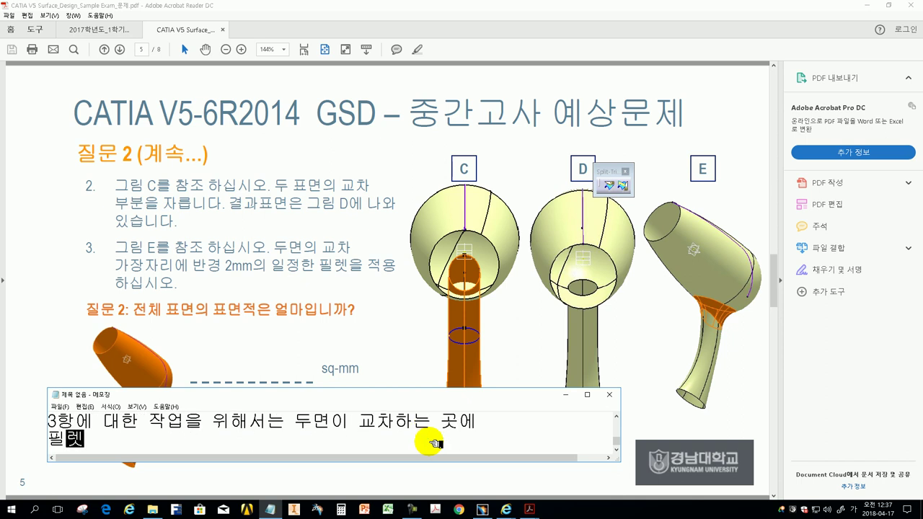
type("업을 요구하고 있습니다.")
Step: Note that surface-edge fillets work only in the GSD workbench, ending 'GSD로 변경하세요.'
key("Return")
type("서프")
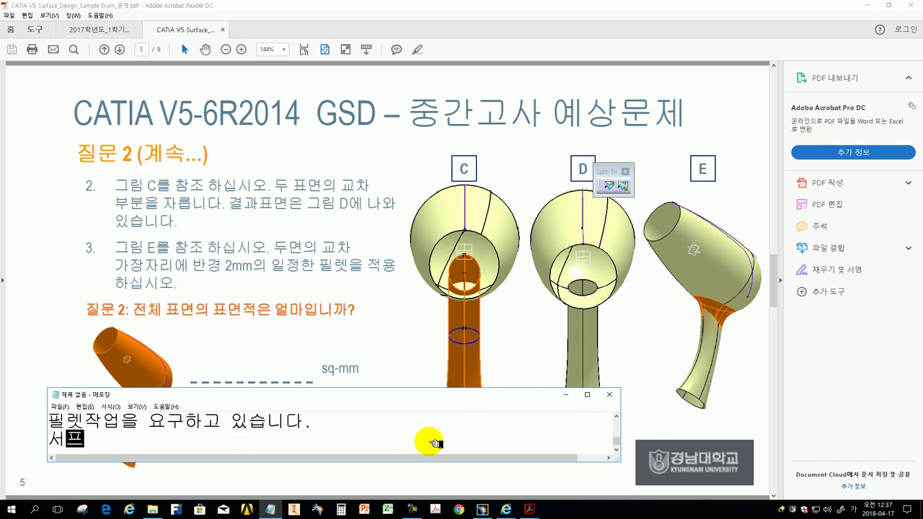
type("스 형ㅅ")
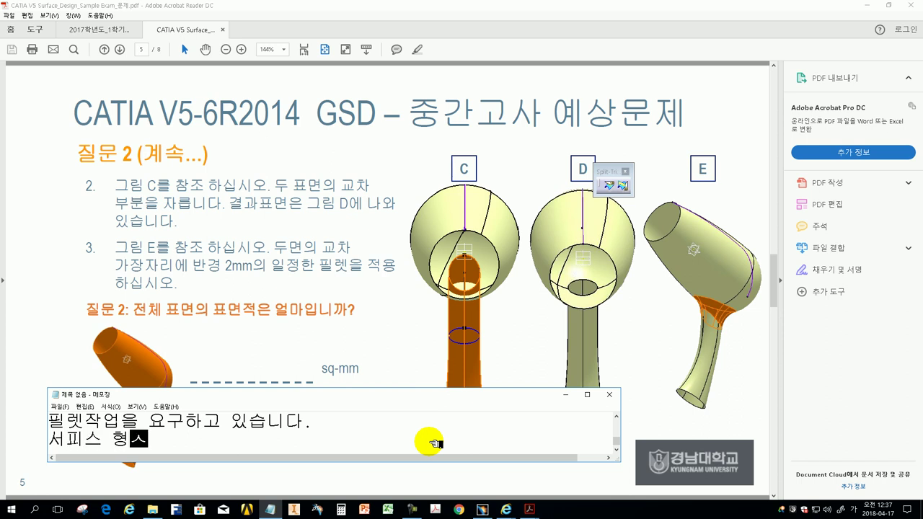
type("모서리에 ")
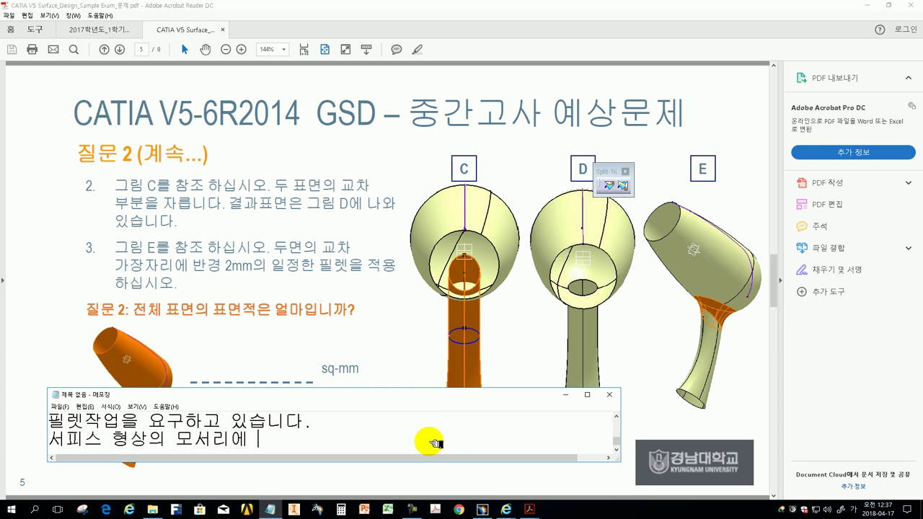
type("ㄹㄹ")
type("작업을 ㅇ")
type("해서는")
key("Return")
type("GSD 위")
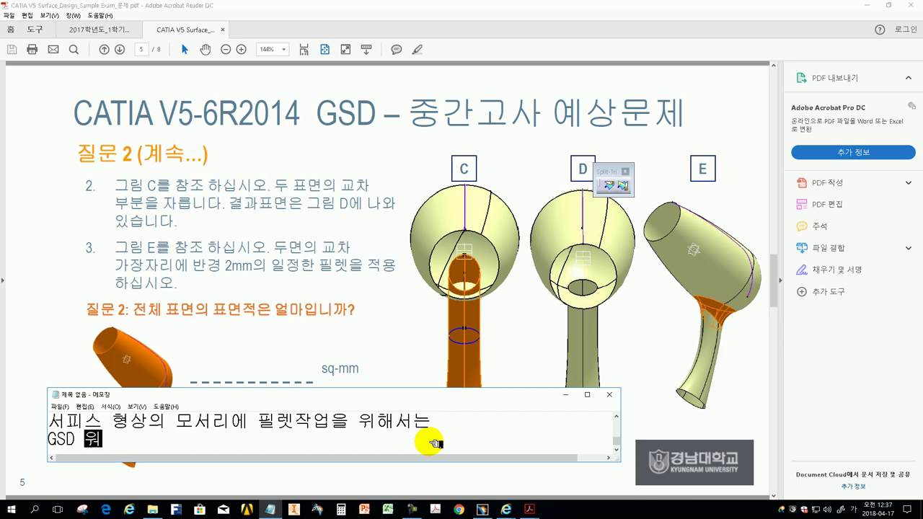
type("ㅋ")
type("벤")
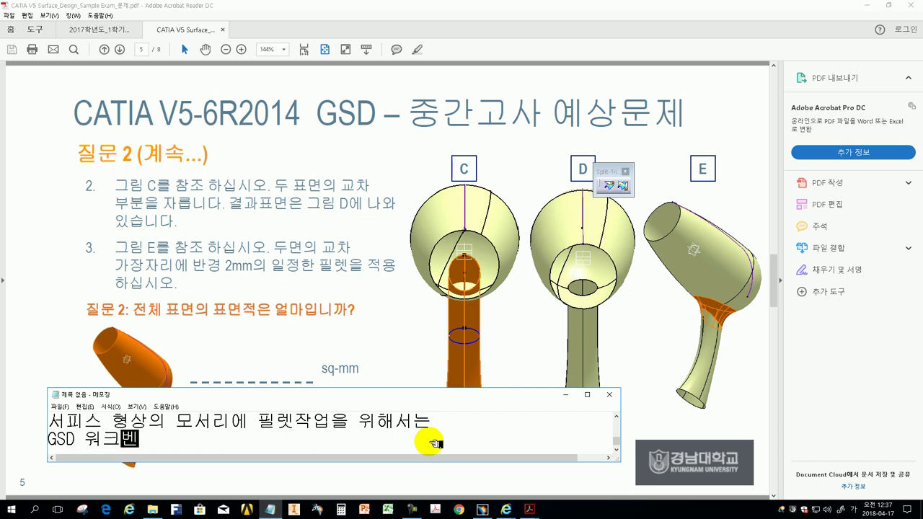
type("치에서만 가능합니다.")
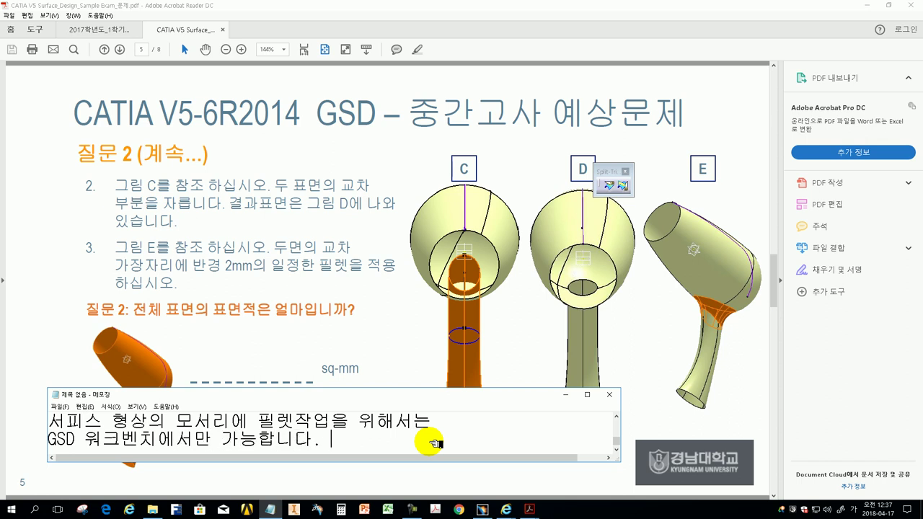
key("Return")
type("작업창으")
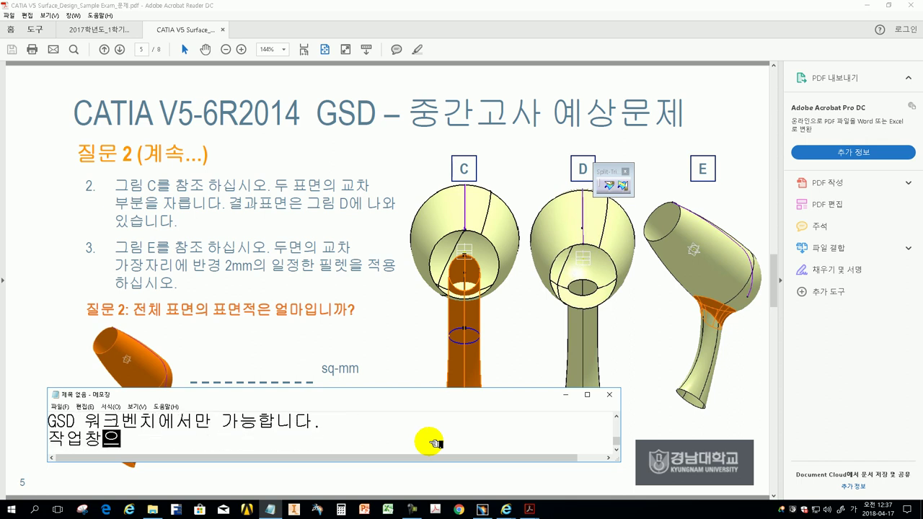
type("변경해야")
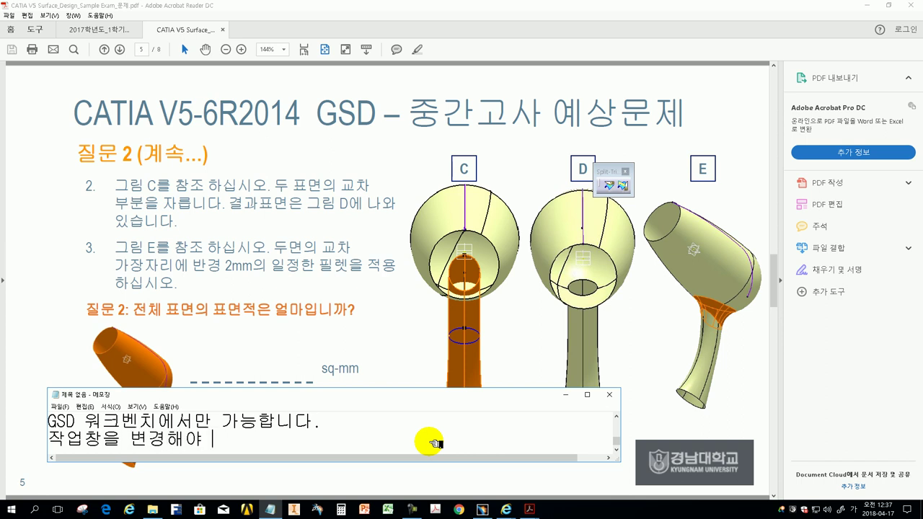
type("죠.")
key("Return")
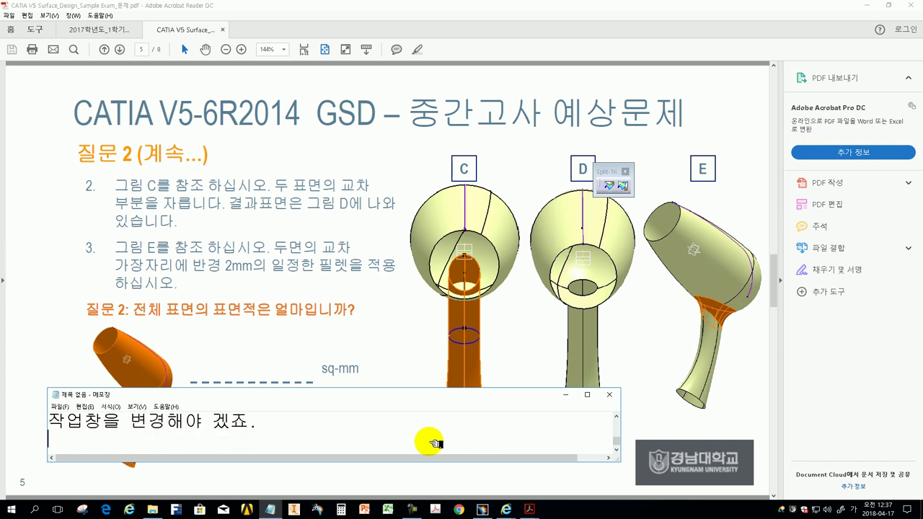
key("Hangul")
type("GSDㄹ")
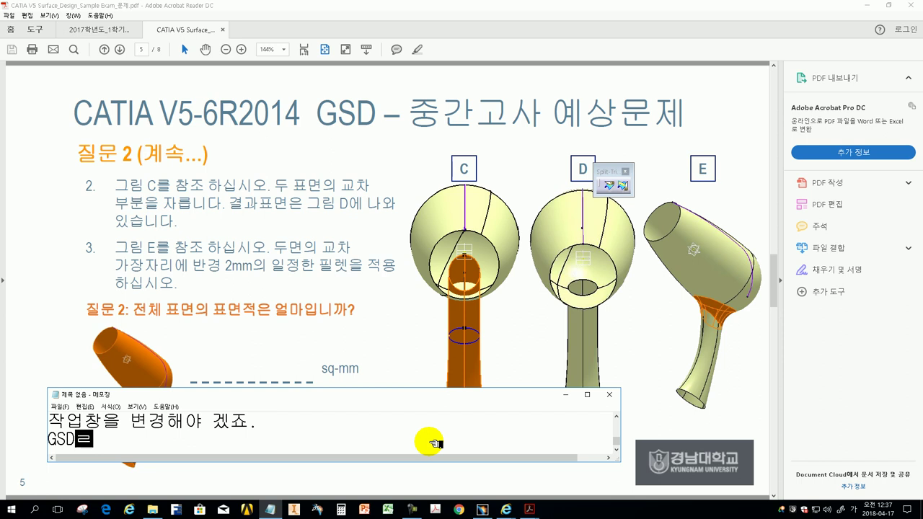
type("ㄴ경")
type("하세요.")
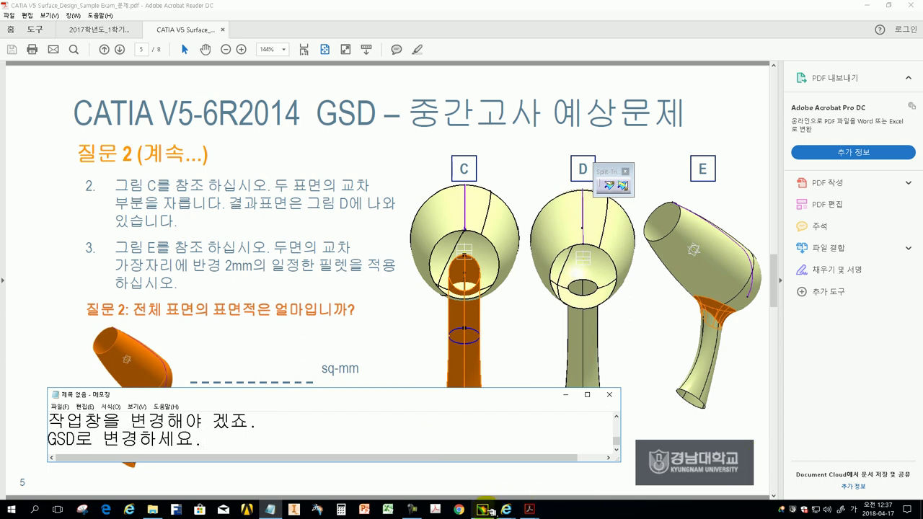
left_click(482, 509)
Step: Switch the hair-dryer part to Generative Shape Design via Start > Shape
left_click(19, 15)
mouse_move(33, 50)
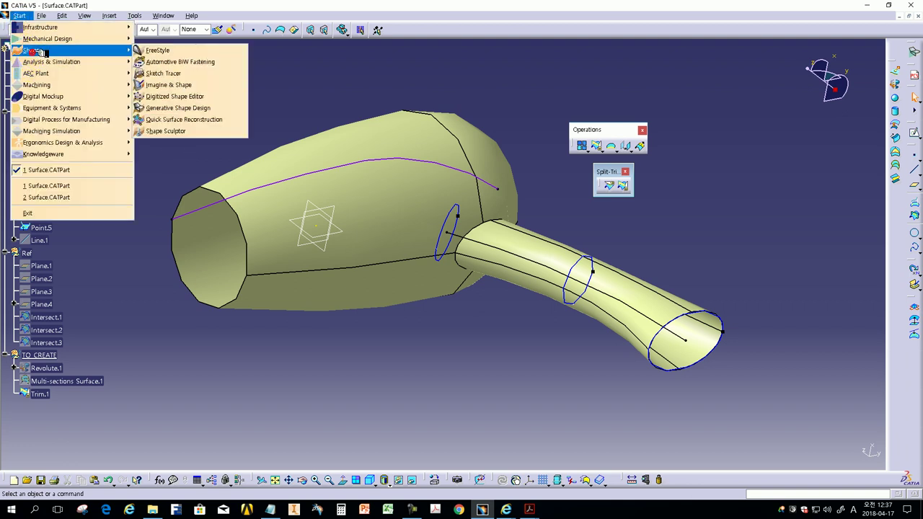
left_click(184, 107)
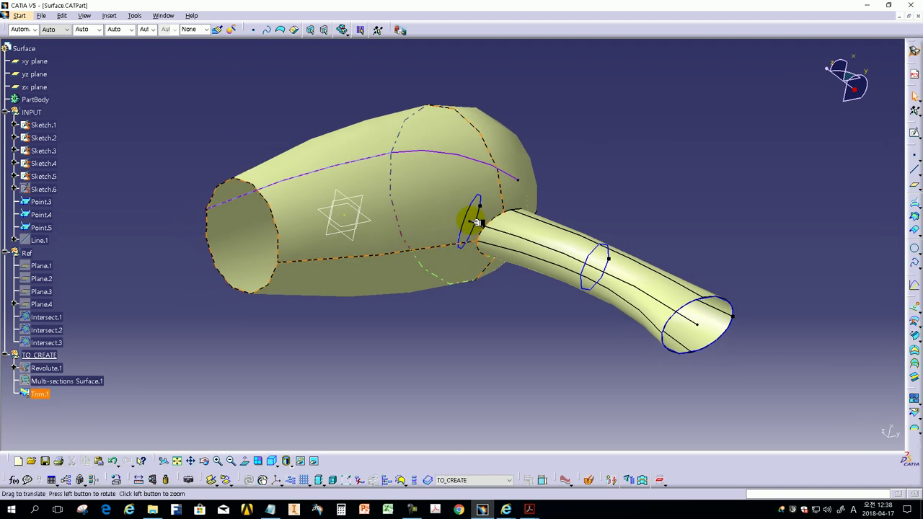
middle_click_drag(476, 222, 438, 304)
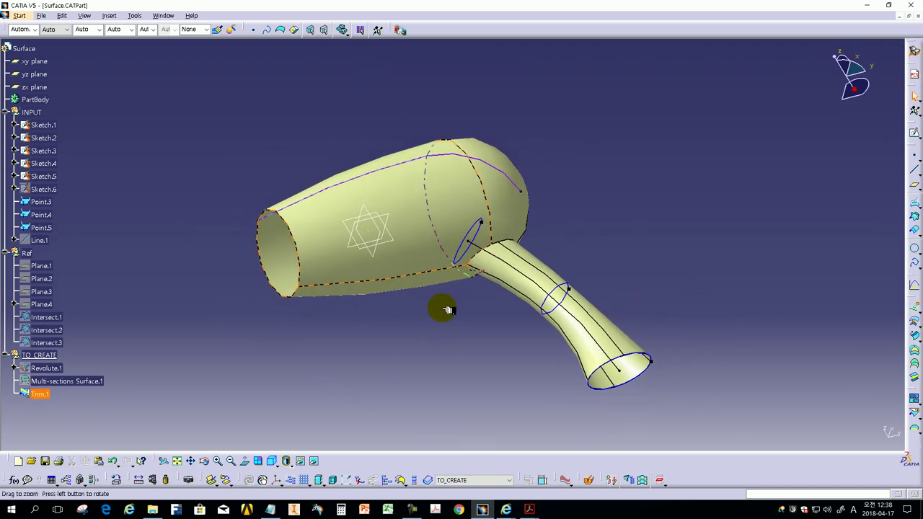
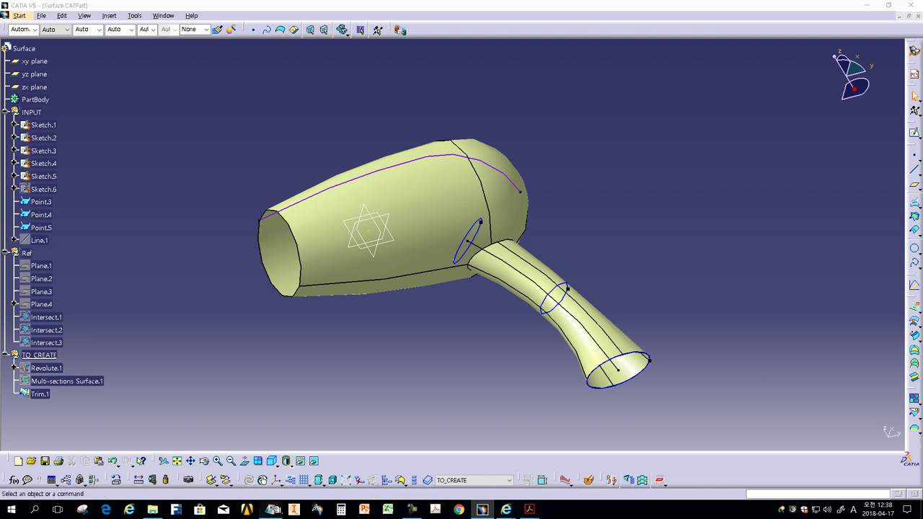
Step: Add a line to the narration notes about finding the fillet commands
left_click(271, 509)
left_click(218, 437)
key("Return")
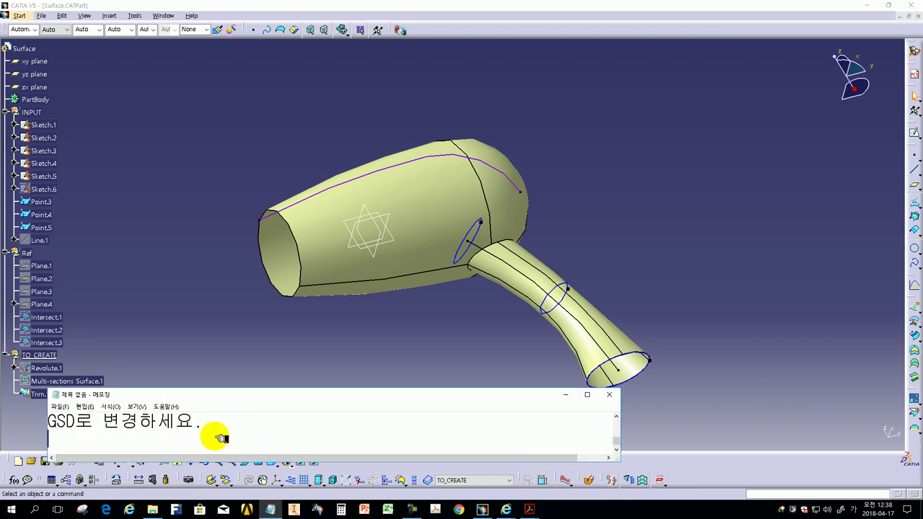
type("필렛작업을 우위해 아이콘 명령ㅇ")
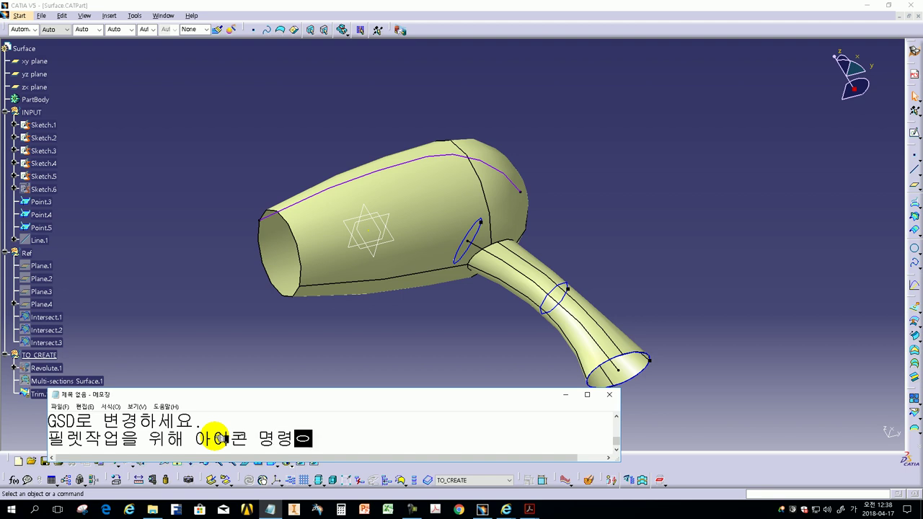
type("를 ")
type("찾아 보겠습다.")
key("Return")
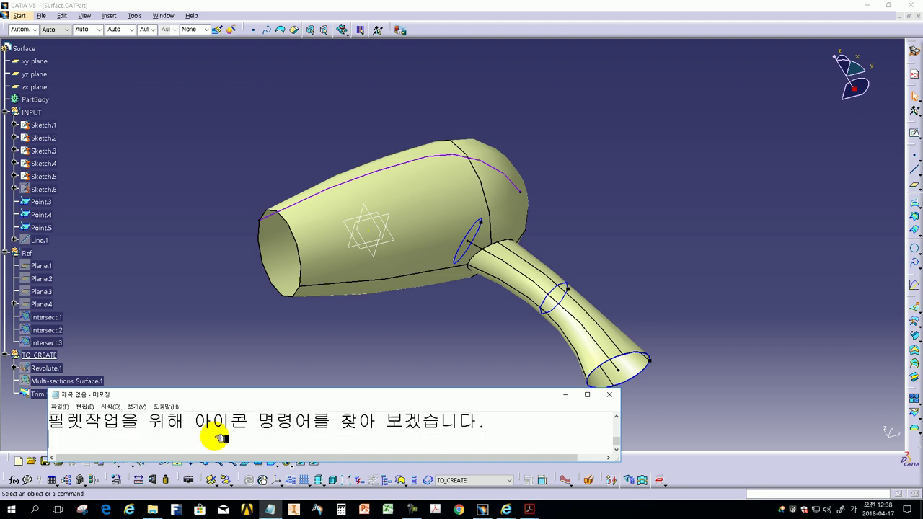
Step: Float the Operations toolbar and tear off the Shape Fillet commands as a Fillets toolbar
left_click(719, 214)
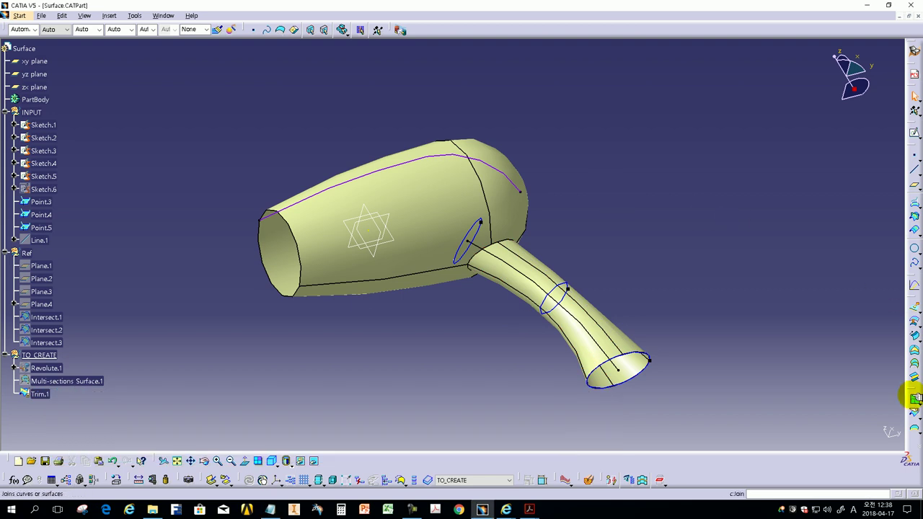
left_click_drag(913, 394, 567, 173)
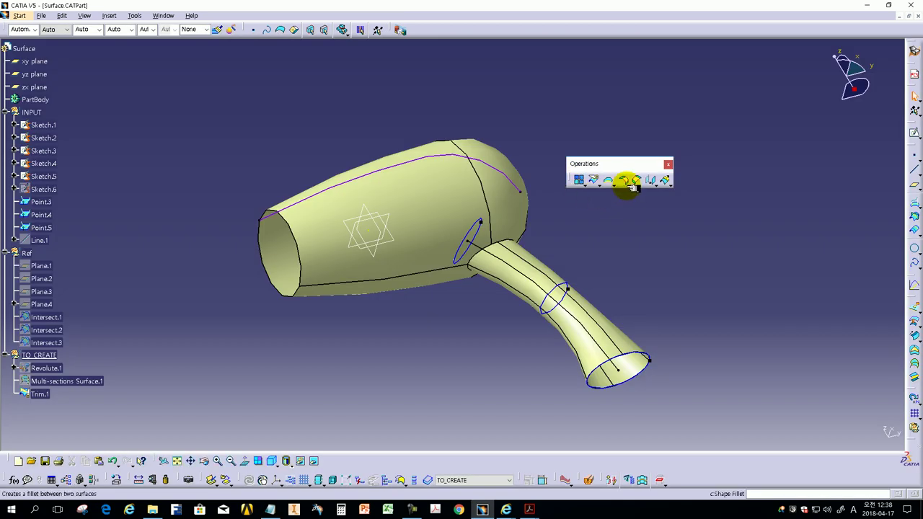
left_click(632, 184)
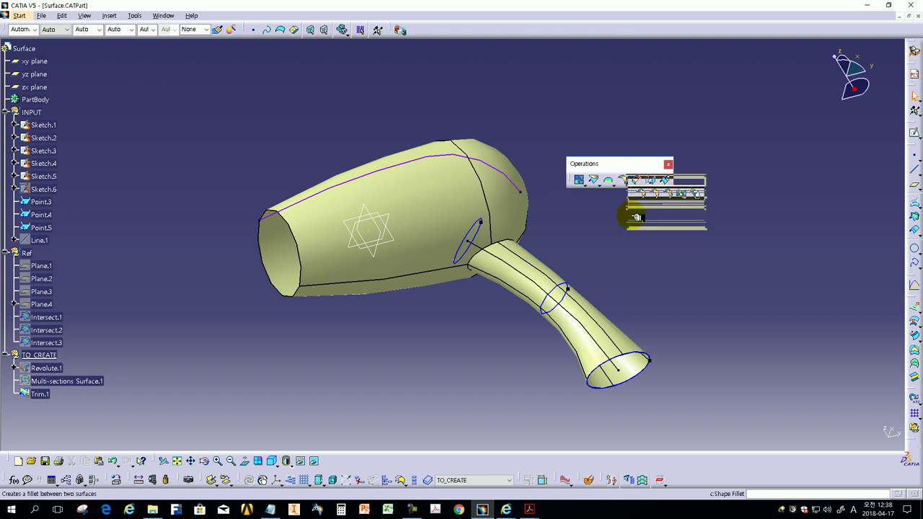
left_click_drag(621, 216, 635, 211)
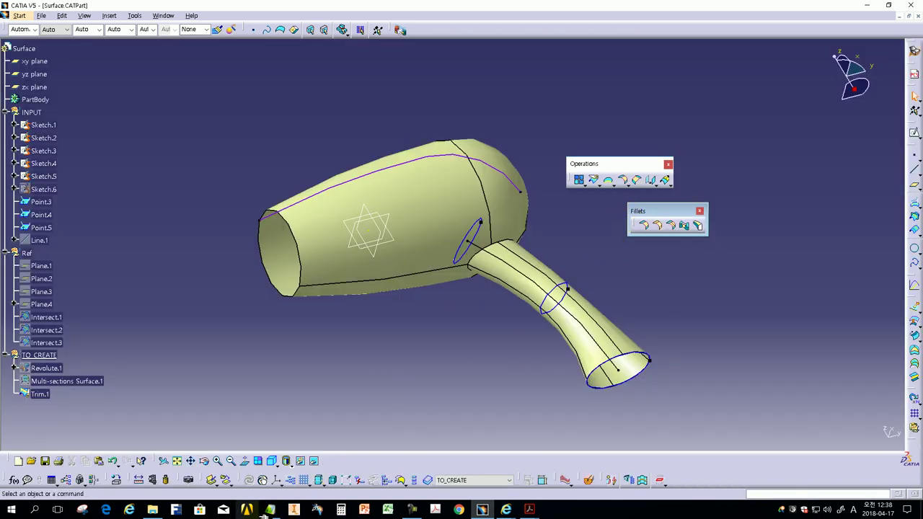
left_click(272, 510)
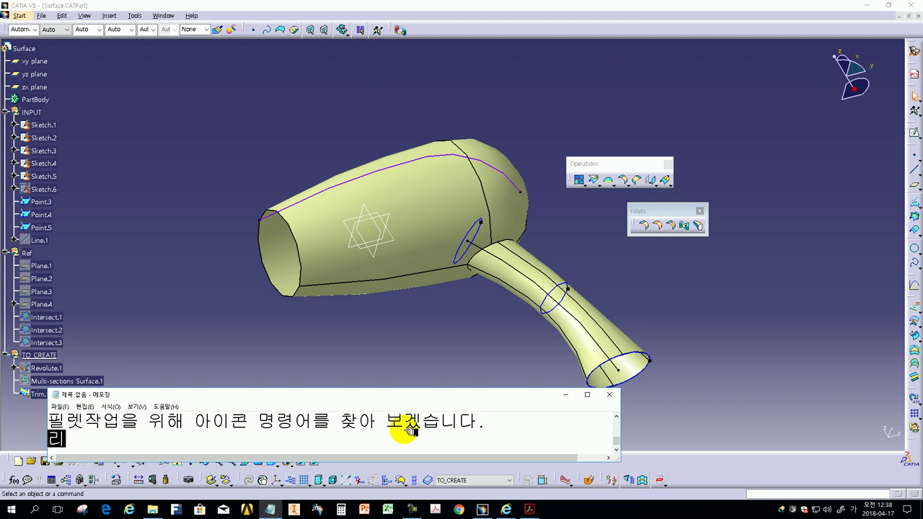
type("렛 도구에서 보시면")
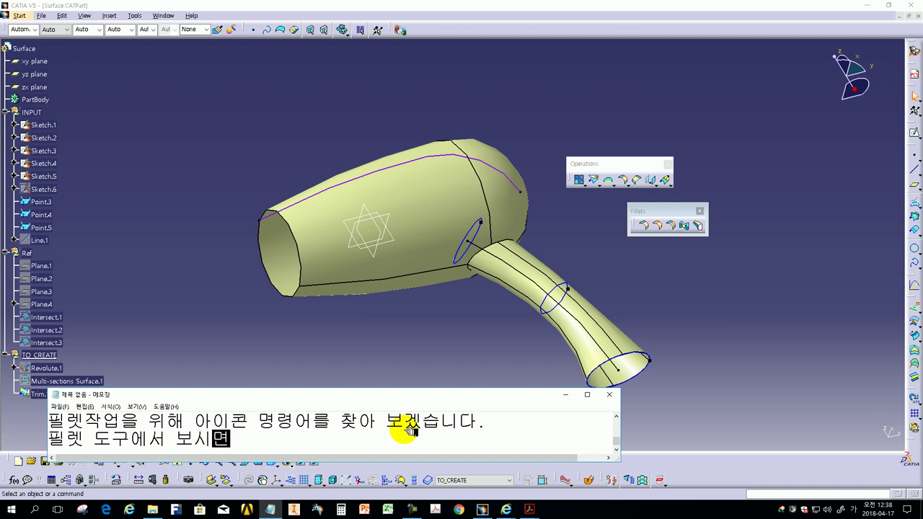
type(" 두머")
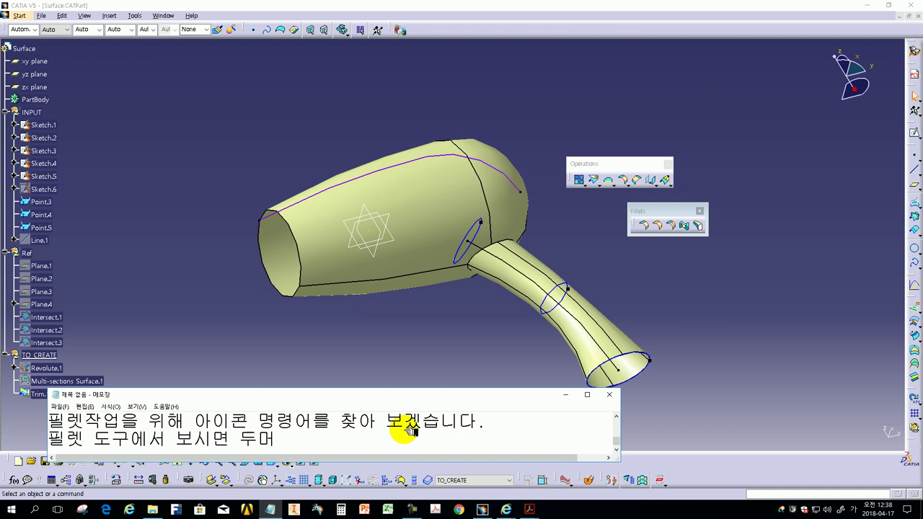
key("BackSpace")
type("면이 하나로 ")
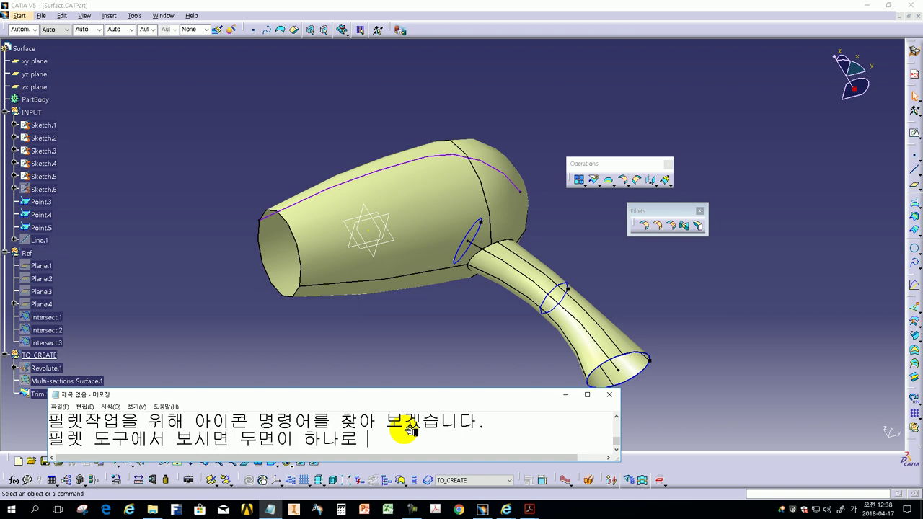
type("연결")
type("된 곳에 ")
type("모서리에")
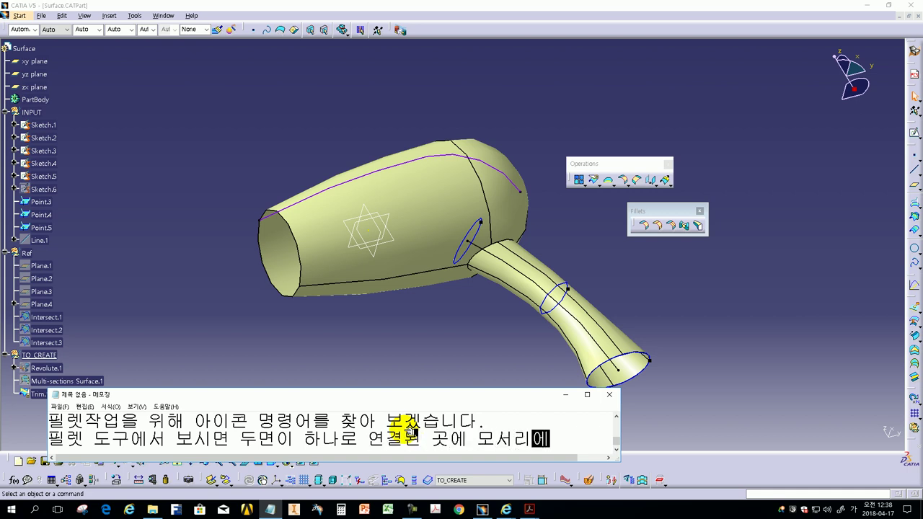
key("Return")
type("일정한")
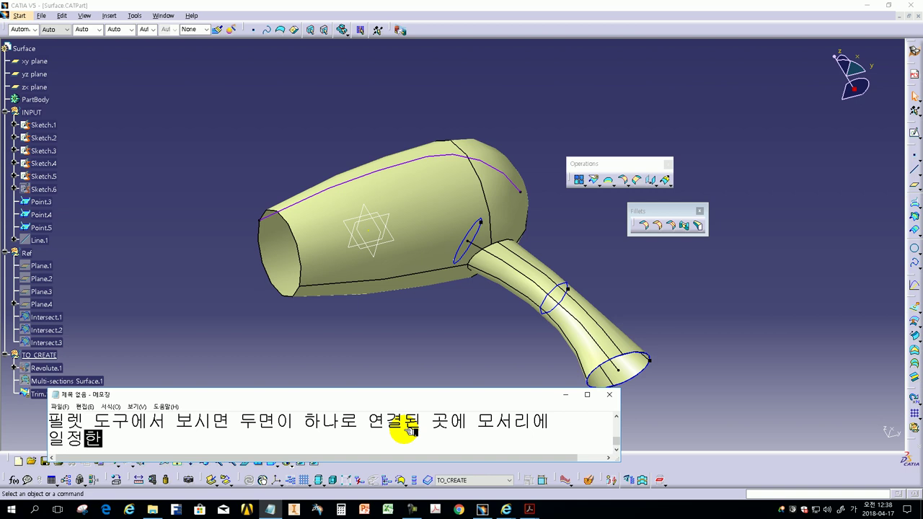
type("안")
type("드 제작을 우위해서 사용하는")
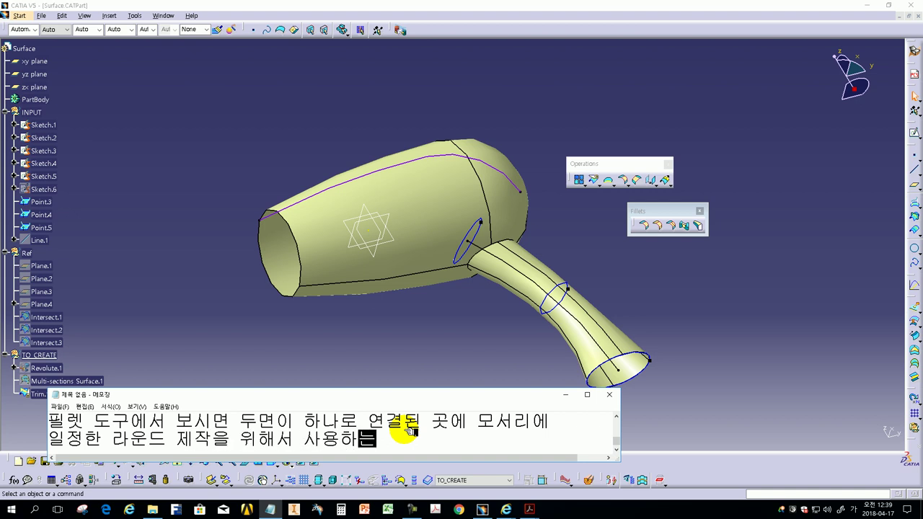
type("이콘 ")
type("에치")
type(" 필렛이")
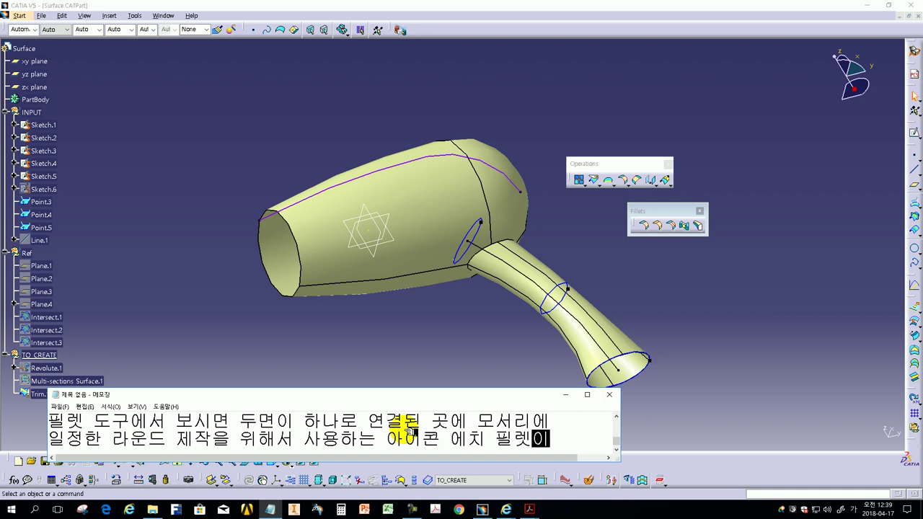
type("니다.")
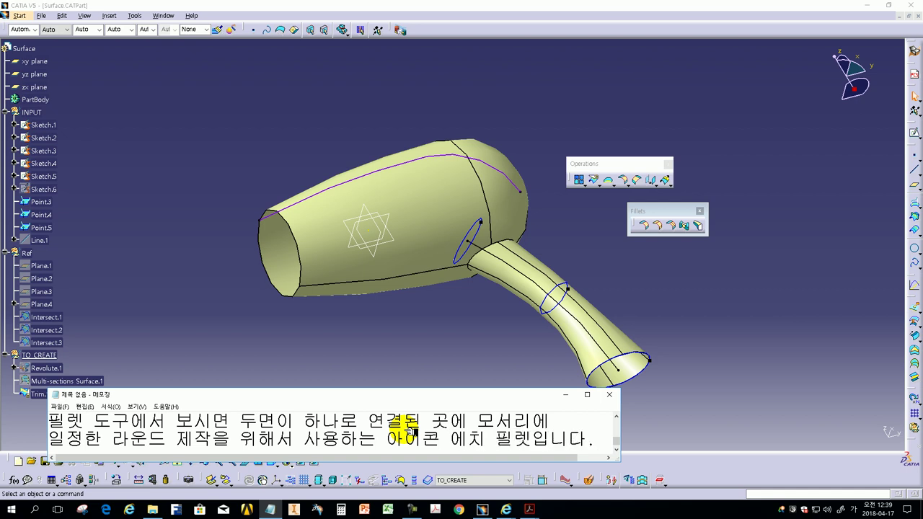
key("Return")
type("택하여 실")
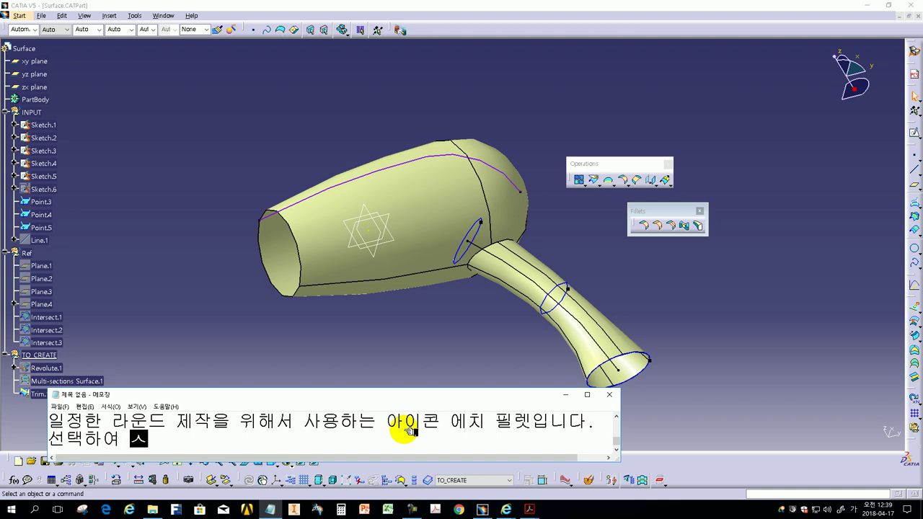
type("습합니다.")
Step: Fillet the handle-to-body edge of Trim.1 with a 2mm Edge Fillet, then close the Fillets toolbar
left_click(718, 251)
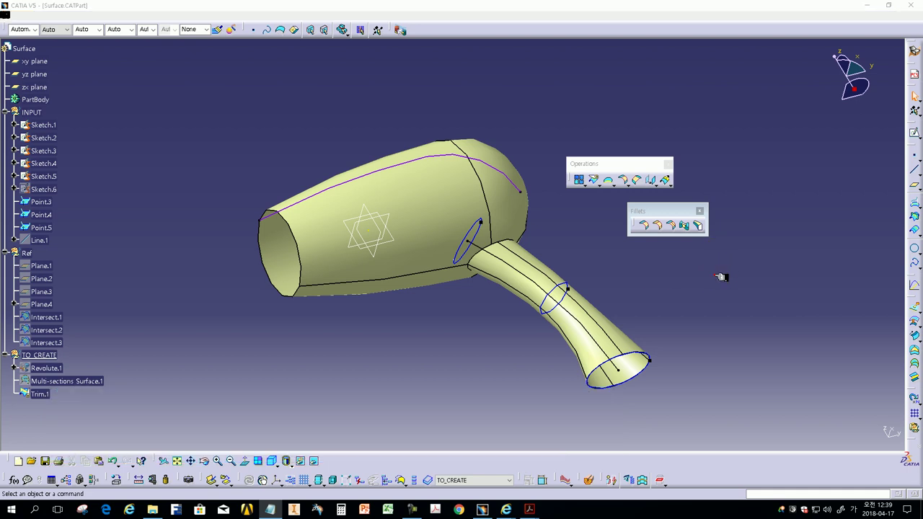
left_click(660, 225)
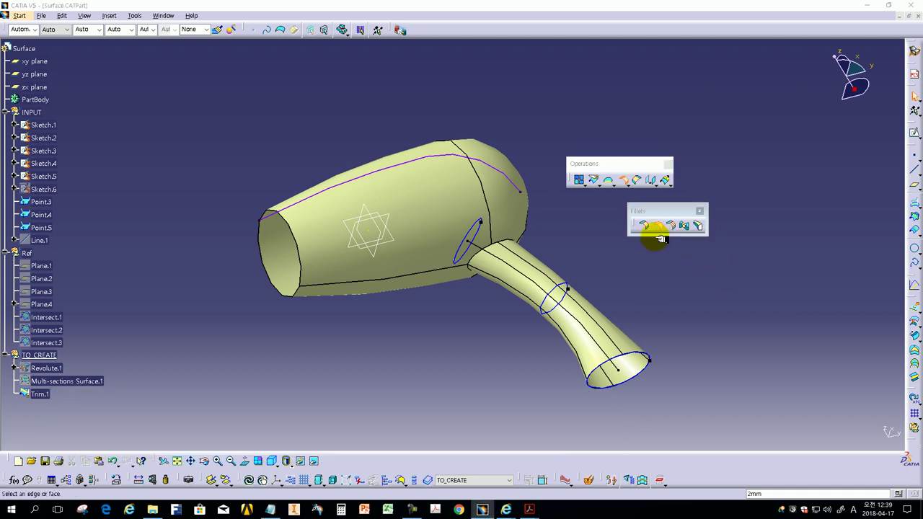
scroll(423, 316, "up", 5)
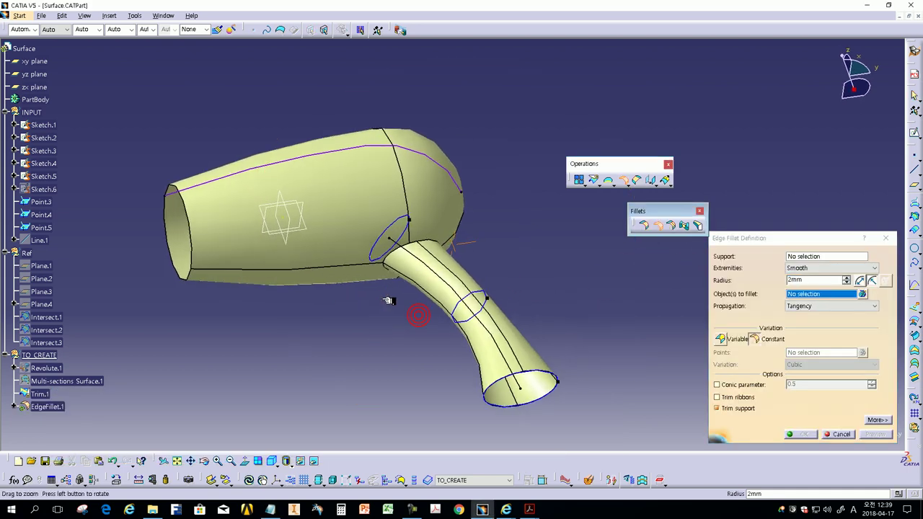
left_click_drag(773, 243, 654, 253)
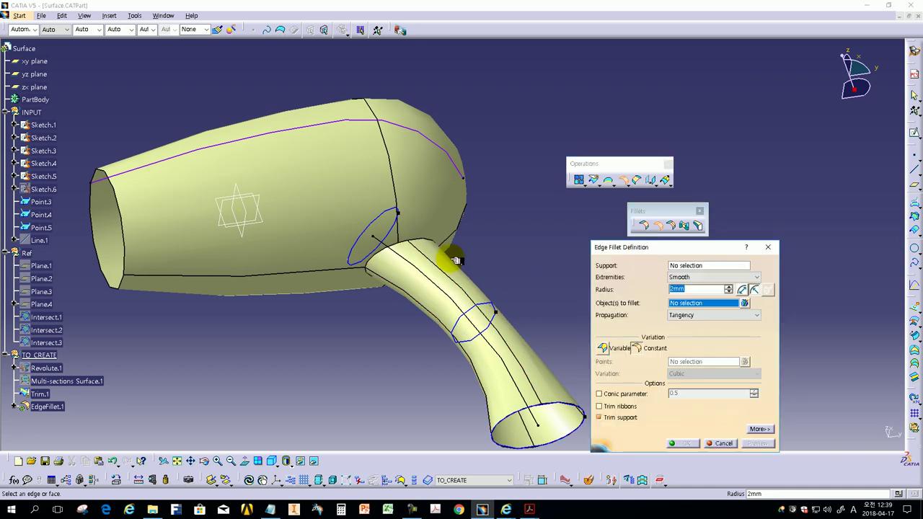
left_click(415, 241)
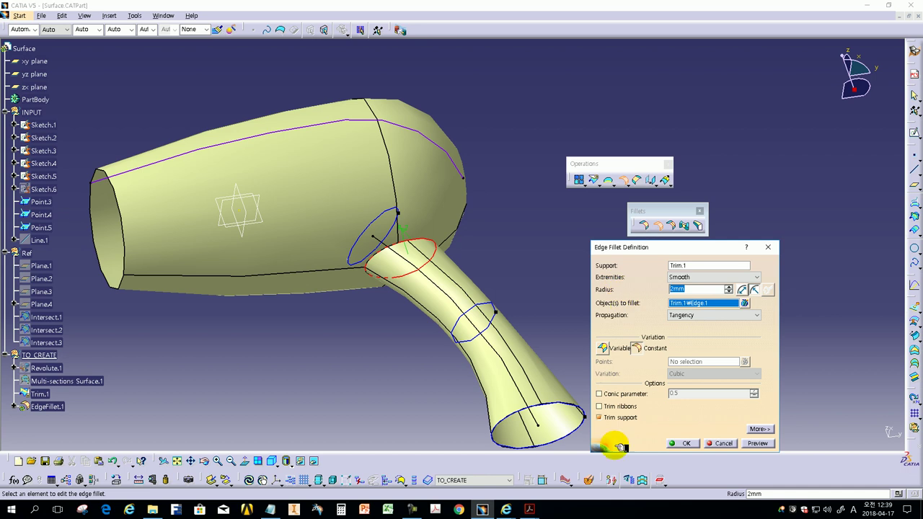
left_click(681, 443)
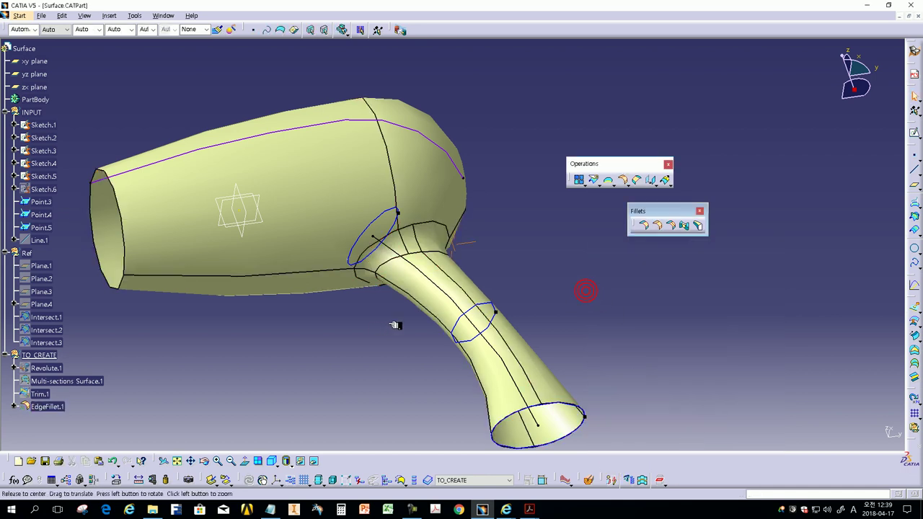
middle_click_drag(396, 322, 470, 333)
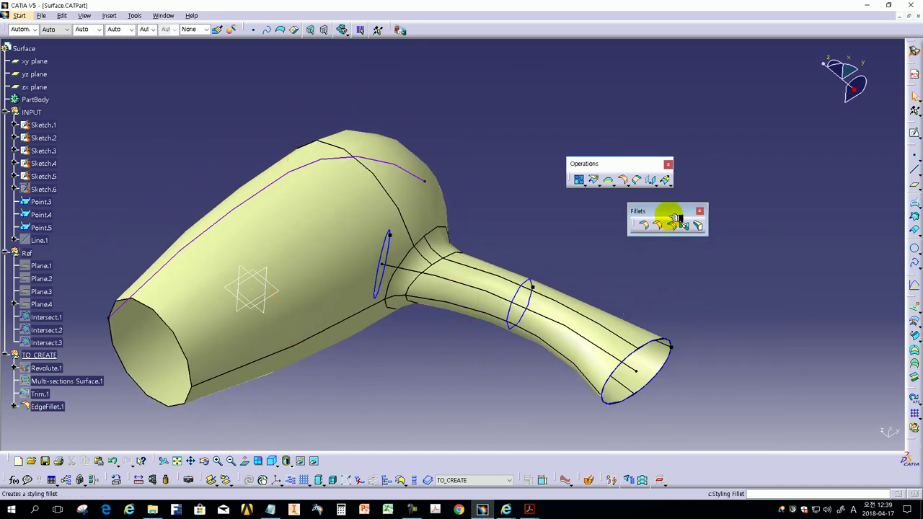
left_click(699, 211)
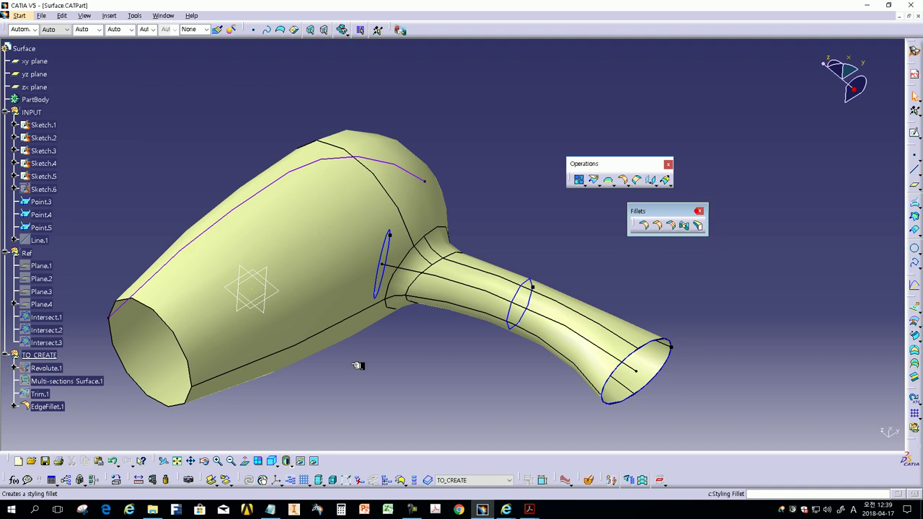
Step: Add a note saying the next question will be read
left_click(271, 509)
left_click(269, 443)
key("Return")
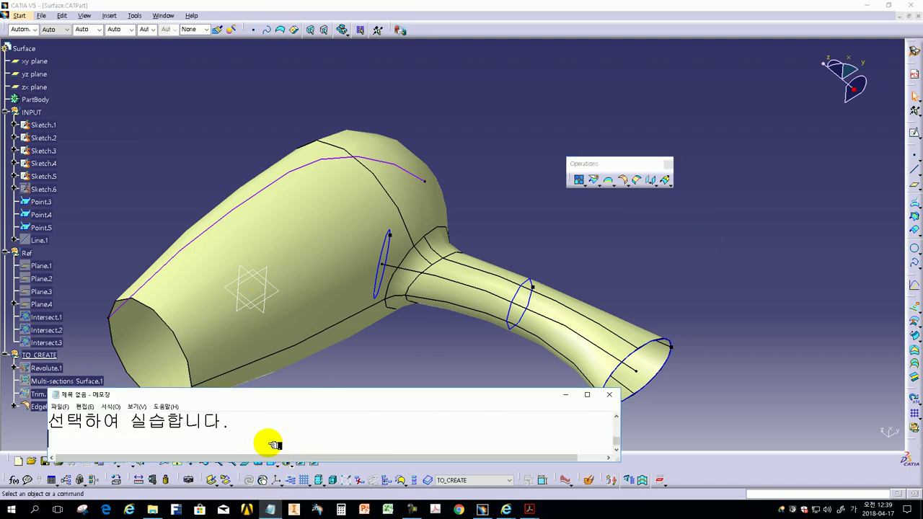
type("자 ㄱ그렁 ")
type("문")
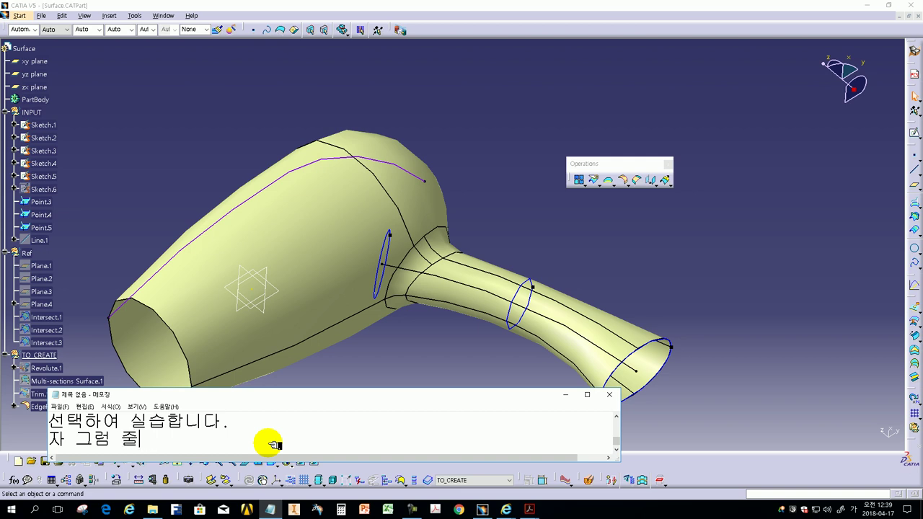
type("ㄹ문")
type("용을 ㅇ")
type("어 보죠.")
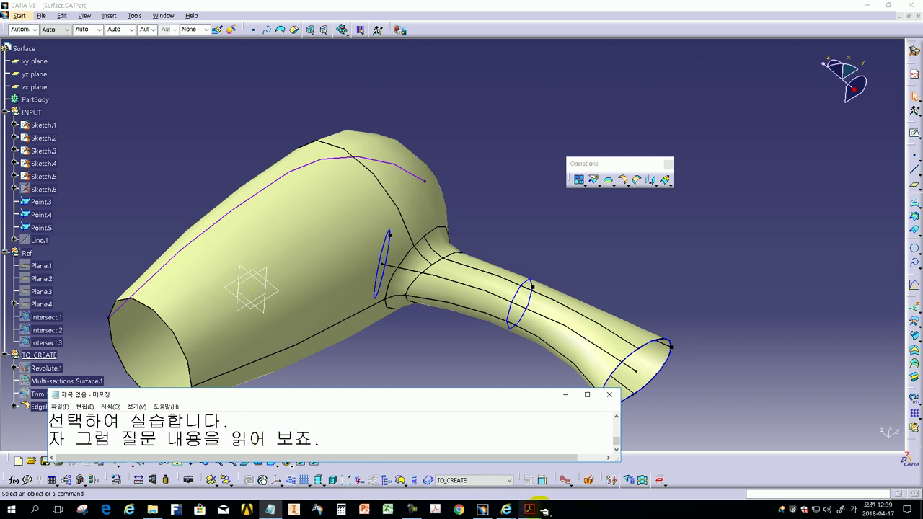
Step: Note the total-surface-area task and bring the exam's Question 2 page to the front
mouse_move(530, 509)
left_click(583, 479)
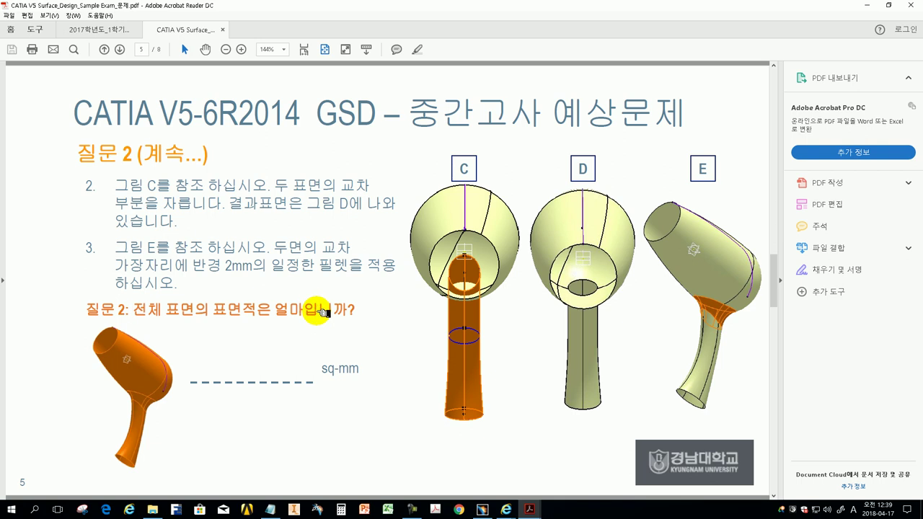
left_click(271, 510)
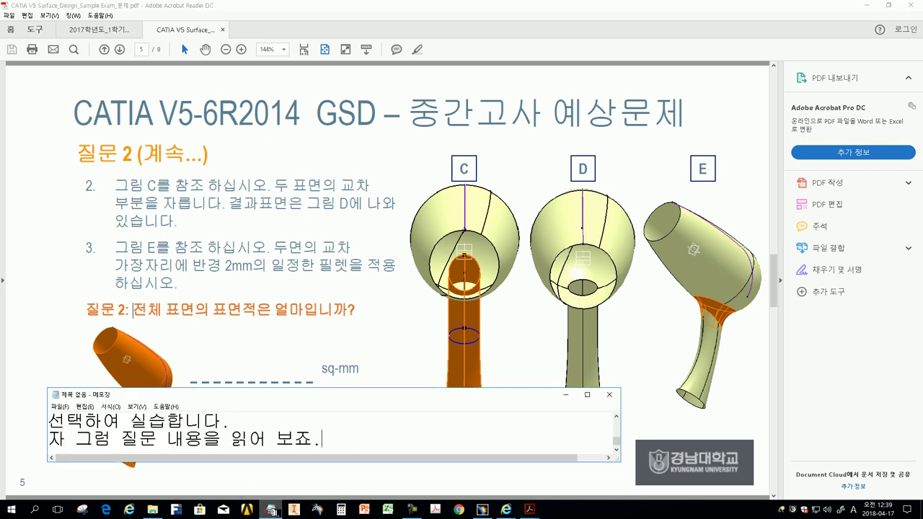
key("Return")
type("전체 ")
type("표면")
type("적 ㄱ")
type("ㅓㅏ")
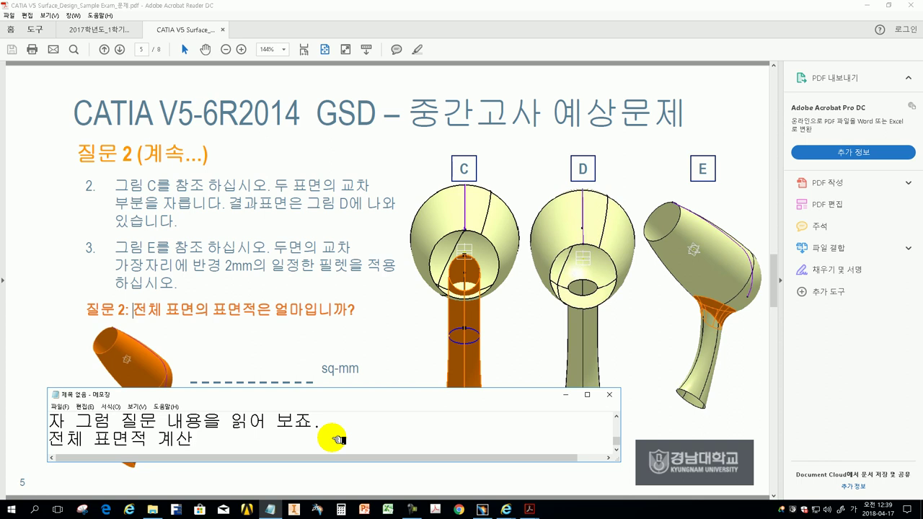
type("을 확")
type("인해")
type("ㅗ")
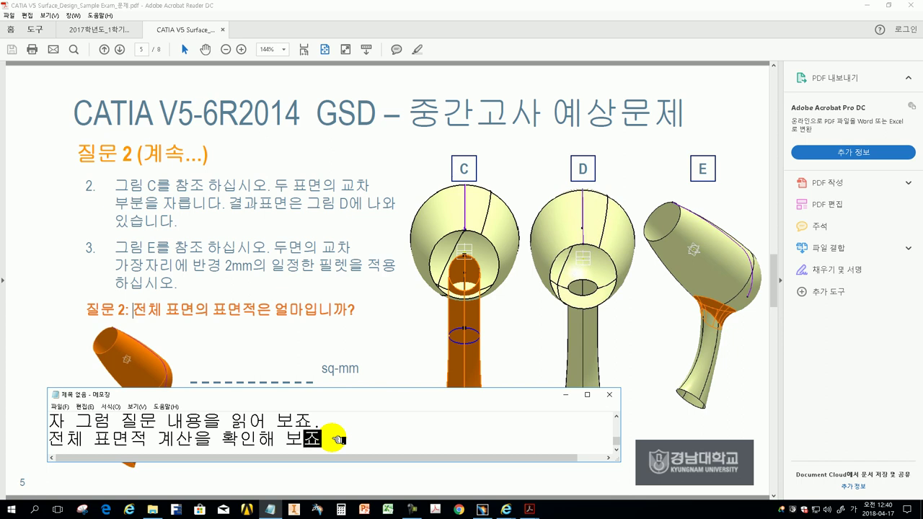
mouse_move(482, 509)
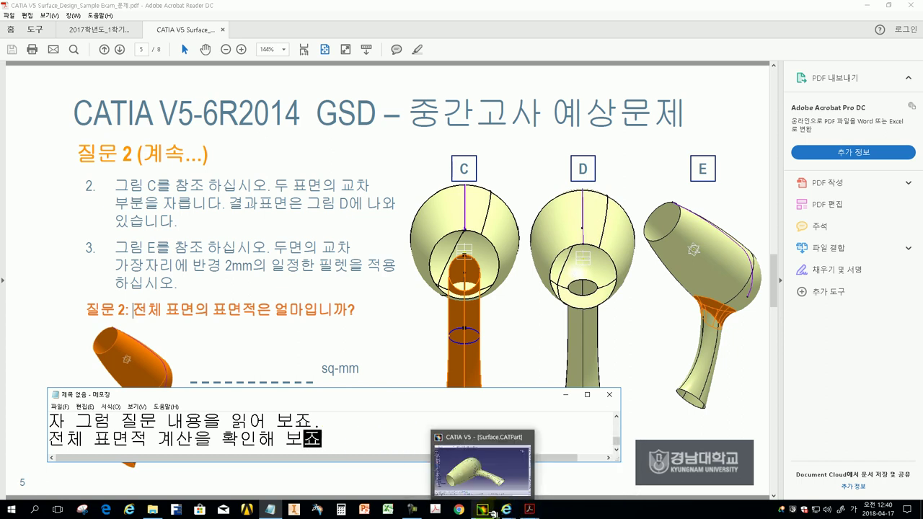
left_click(530, 510)
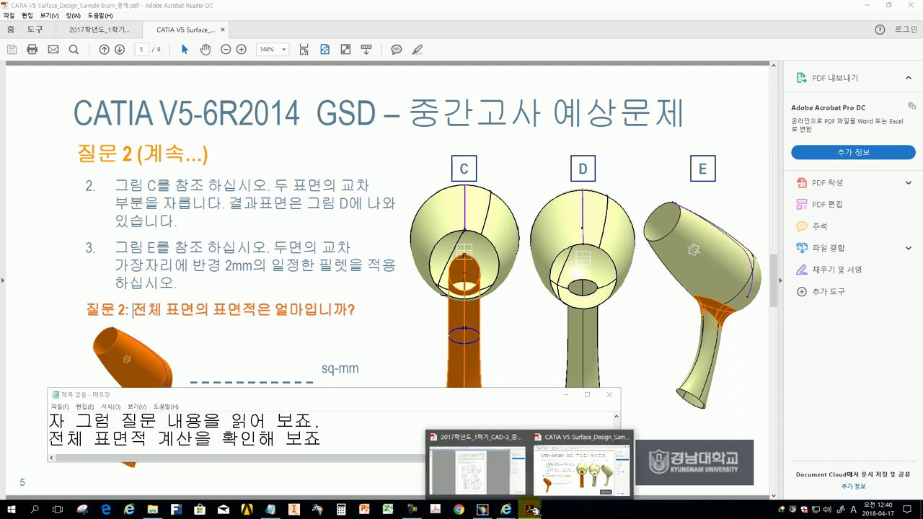
left_click(587, 479)
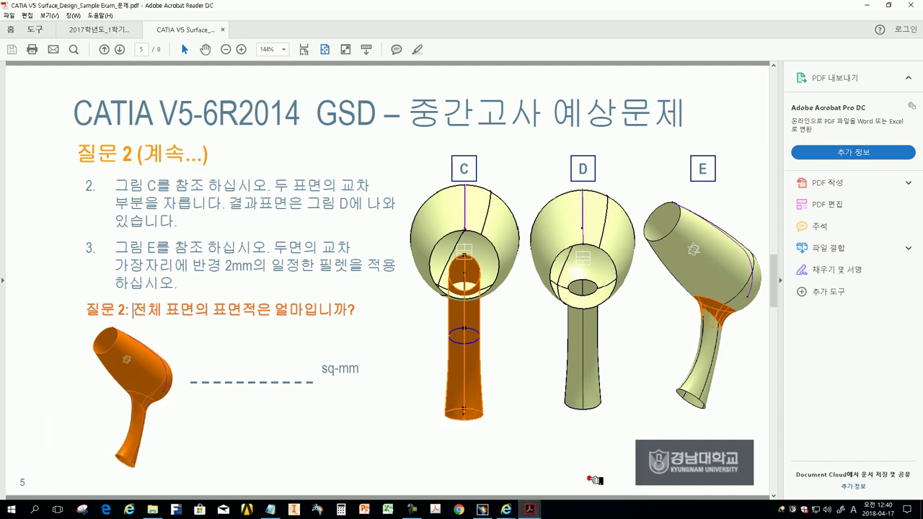
Step: Open Measure Item and enable Surface Area reporting in its Customize options
left_click(482, 510)
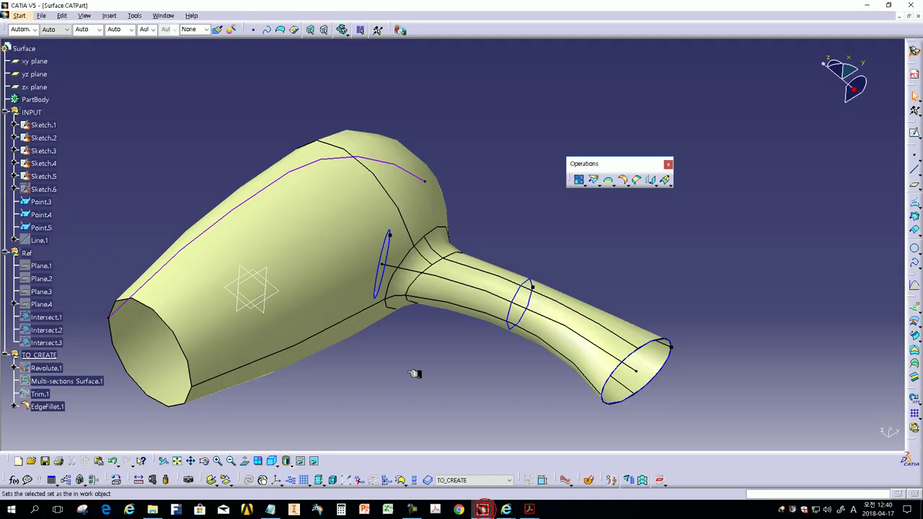
left_click_drag(613, 160, 895, 56)
mouse_move(126, 478)
left_mouse_down()
mouse_move(490, 192)
mouse_move(495, 173)
left_mouse_up()
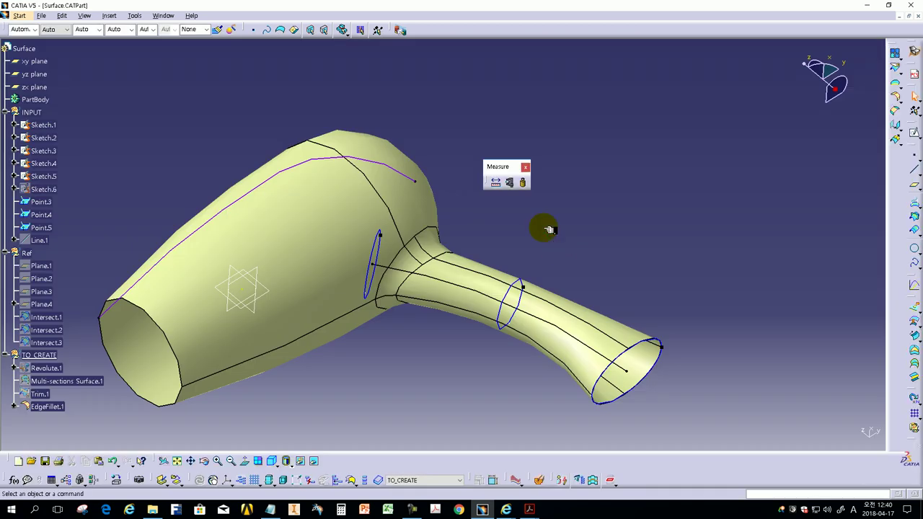
left_click(512, 183)
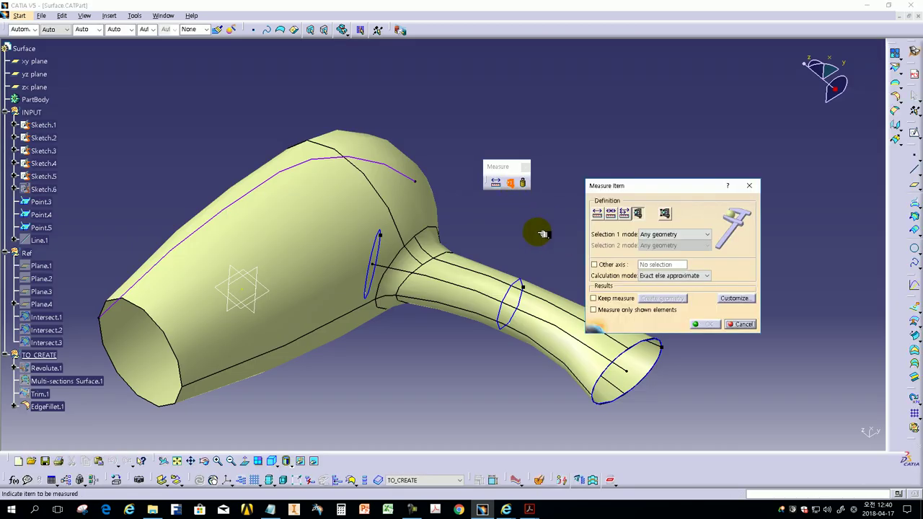
left_click(735, 298)
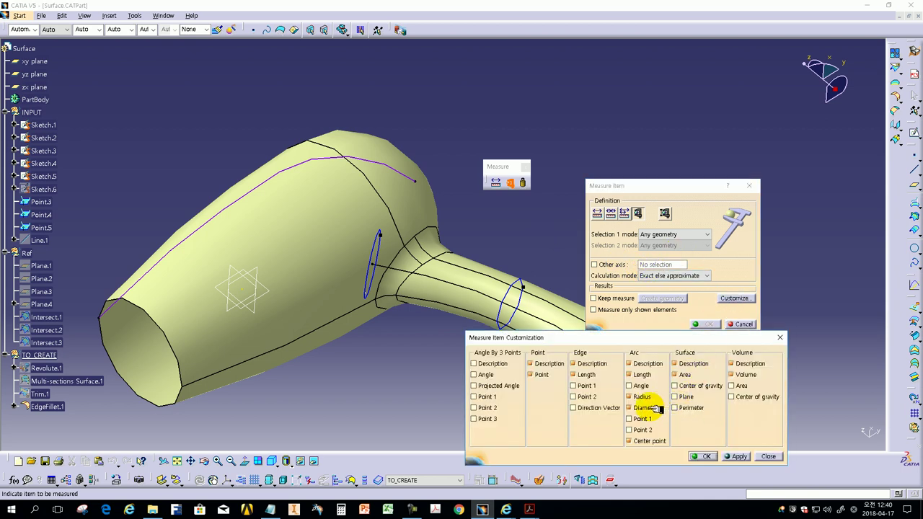
left_click(642, 387)
left_click(687, 375)
left_click(686, 375)
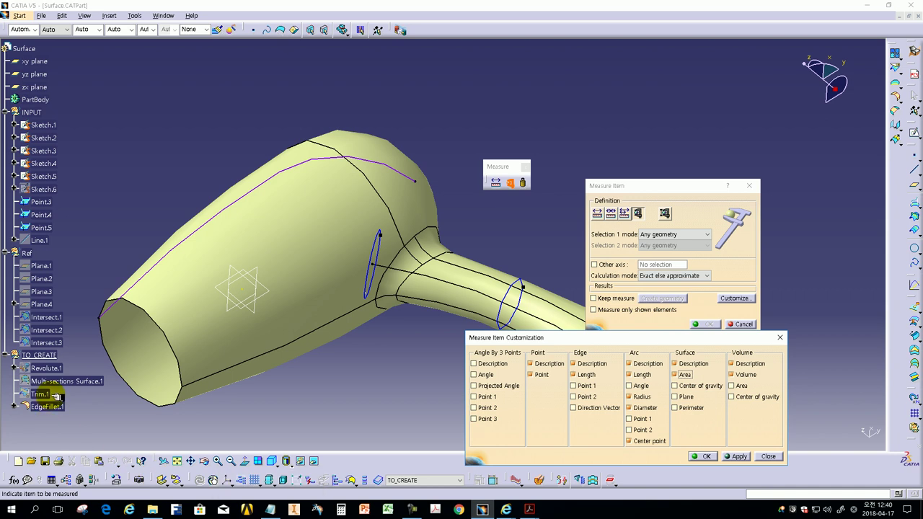
left_click(702, 456)
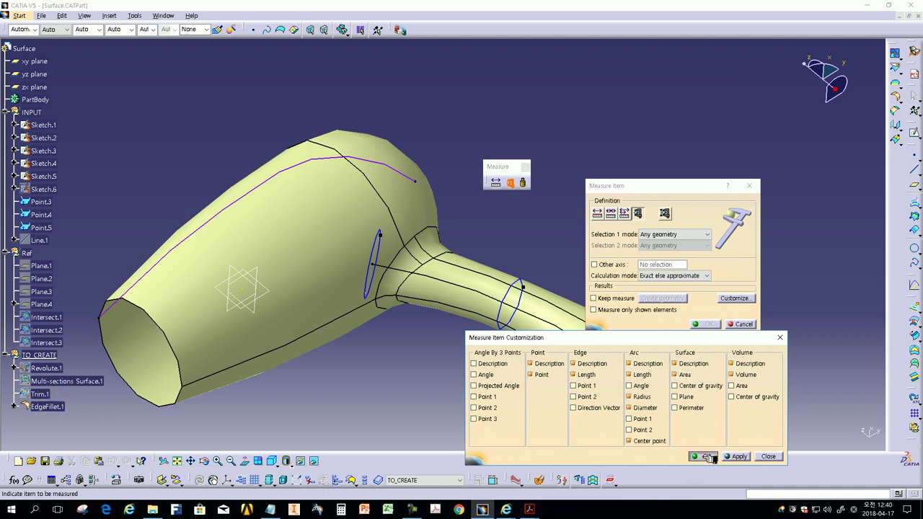
Step: Measure EdgeFillet.1's area as 1329.053 mm2, record it in the notes, and close the measurement
left_click(49, 409)
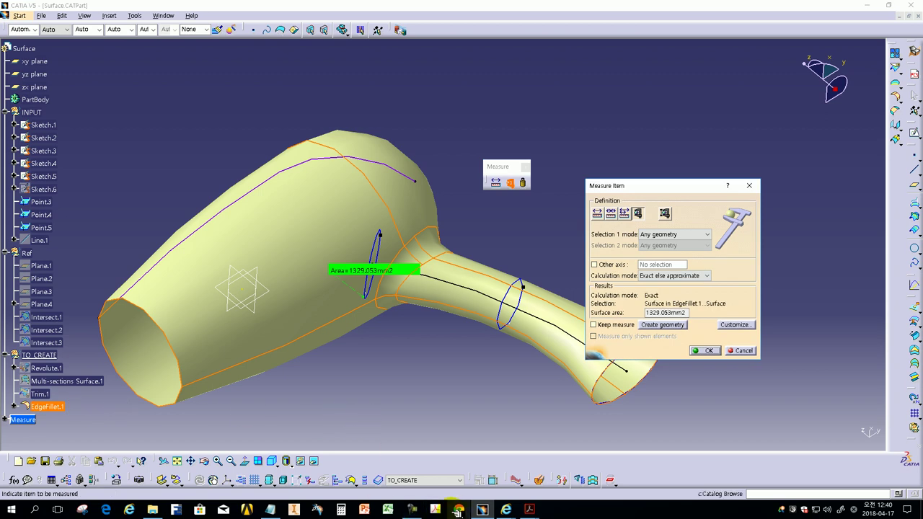
left_click(271, 509)
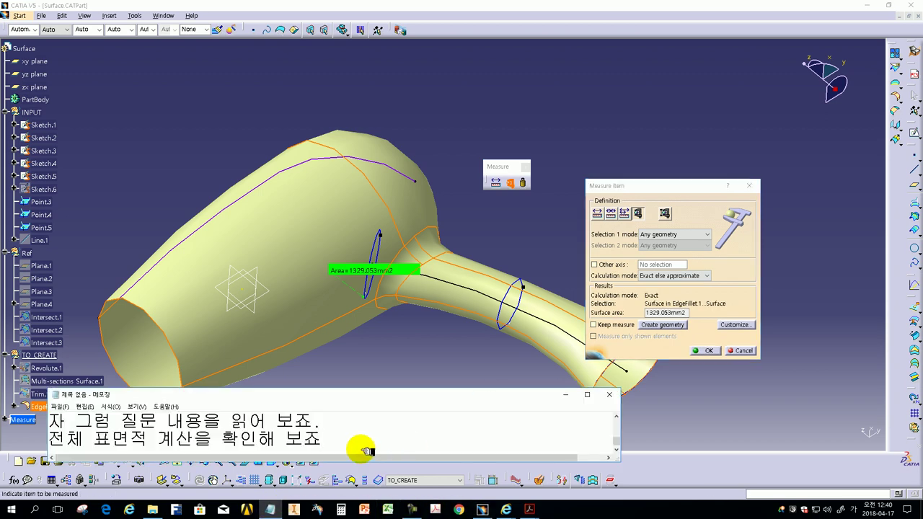
scroll(360, 444, "down", 1)
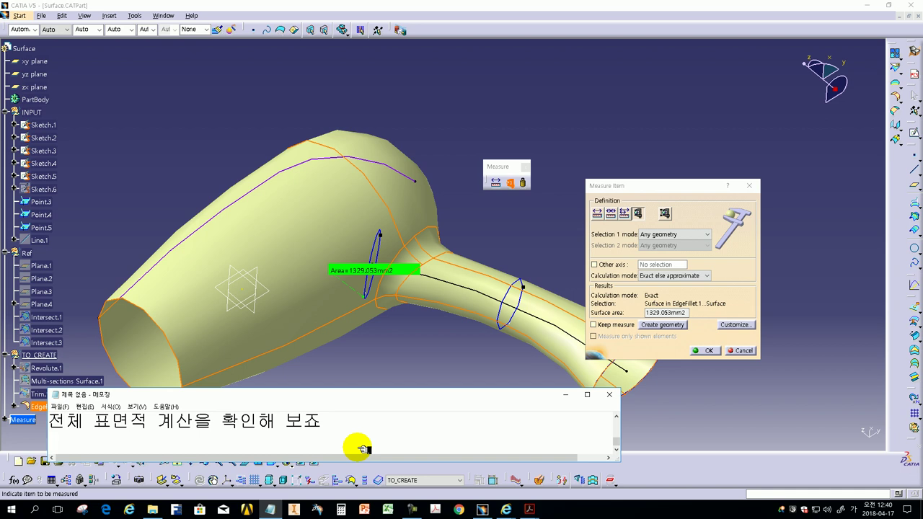
type("면의 표면적 값이 1329.053")
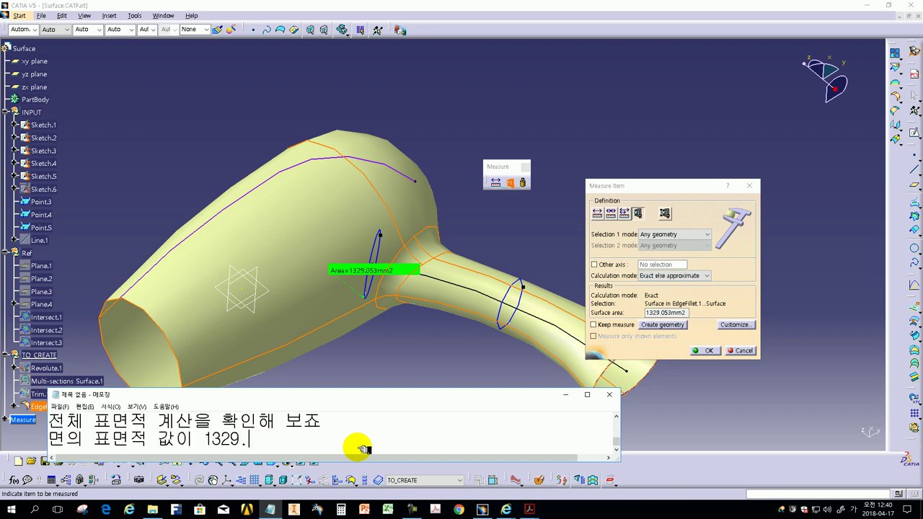
type("으로 ")
type("표시됩니다. ")
type("확인해보시")
type("기 바라")
key("Return")
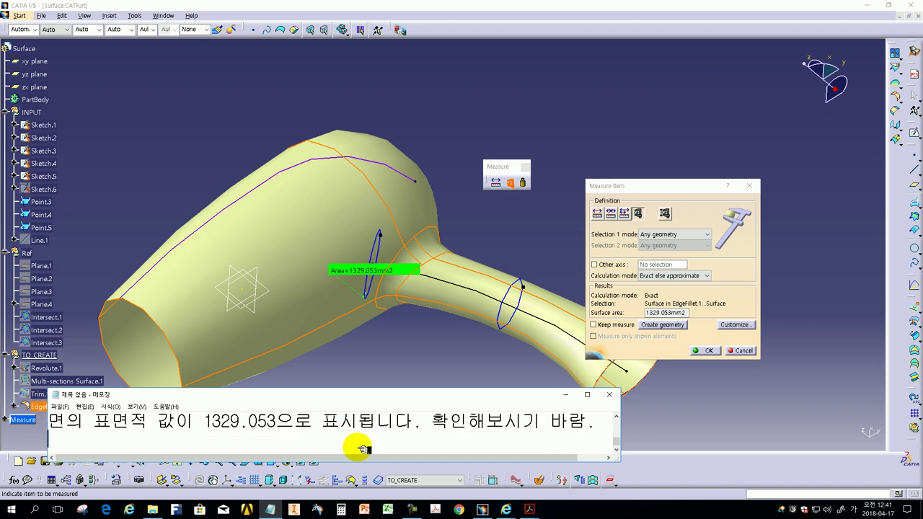
left_click(698, 360)
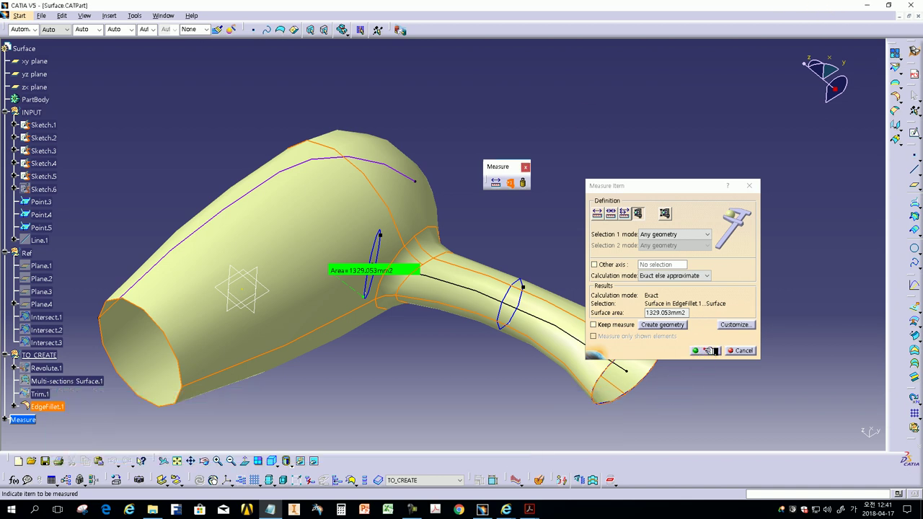
left_click(704, 350)
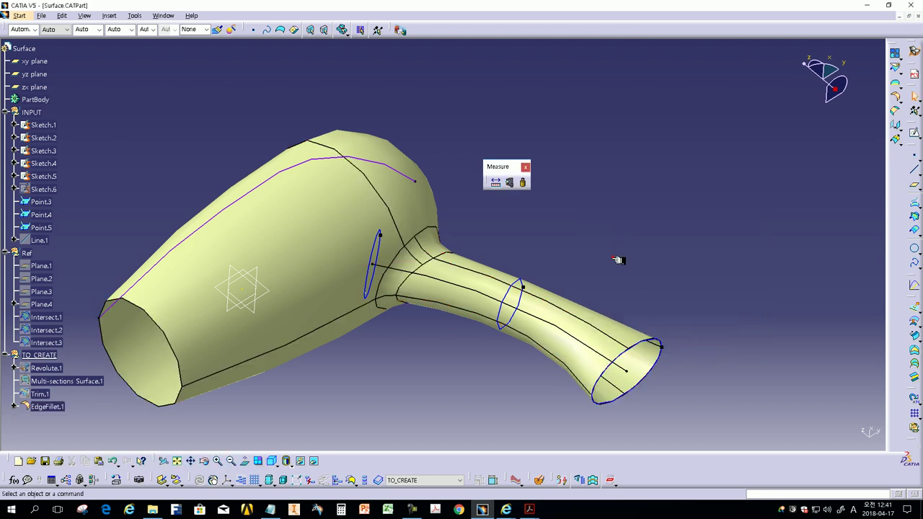
Step: Scroll the exam PDF to page 6, Question 3 on the projected Sketch.6 length
left_click(529, 509)
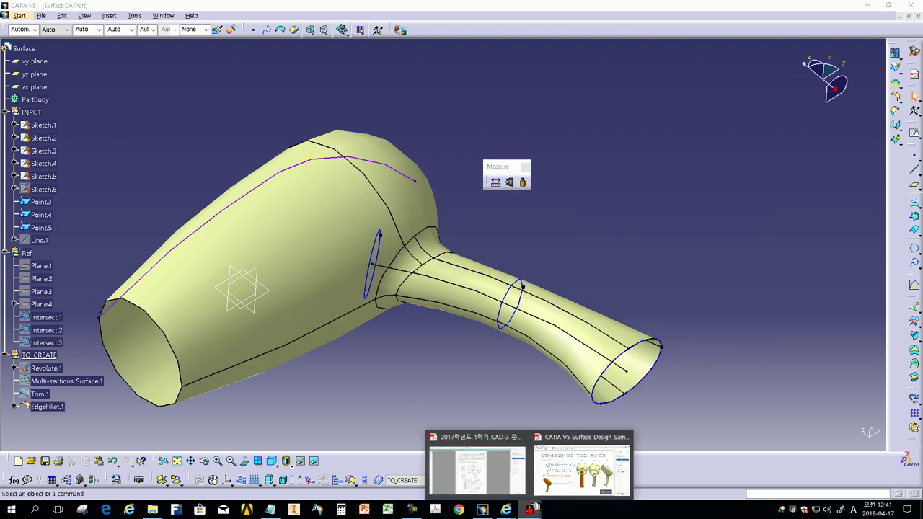
left_click(580, 470)
scroll(429, 343, "down", 3)
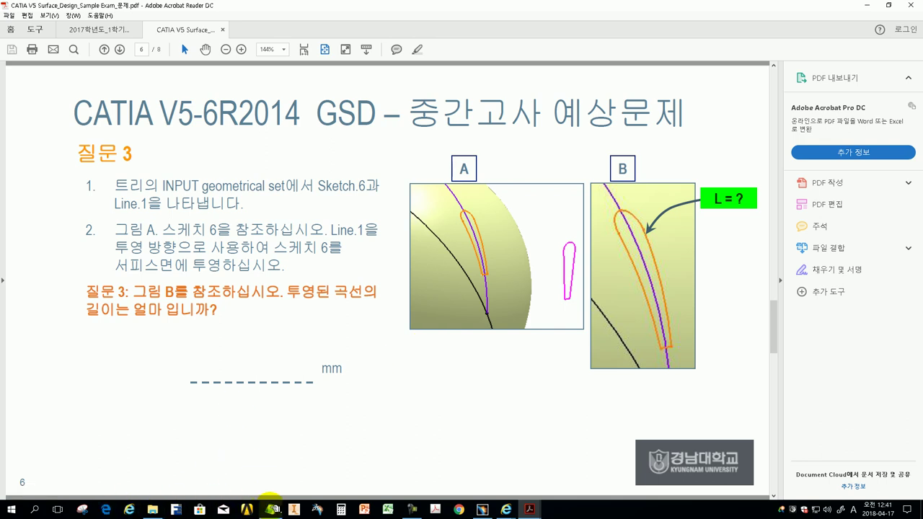
Step: Add notes about moving on to the next question
left_click(270, 509)
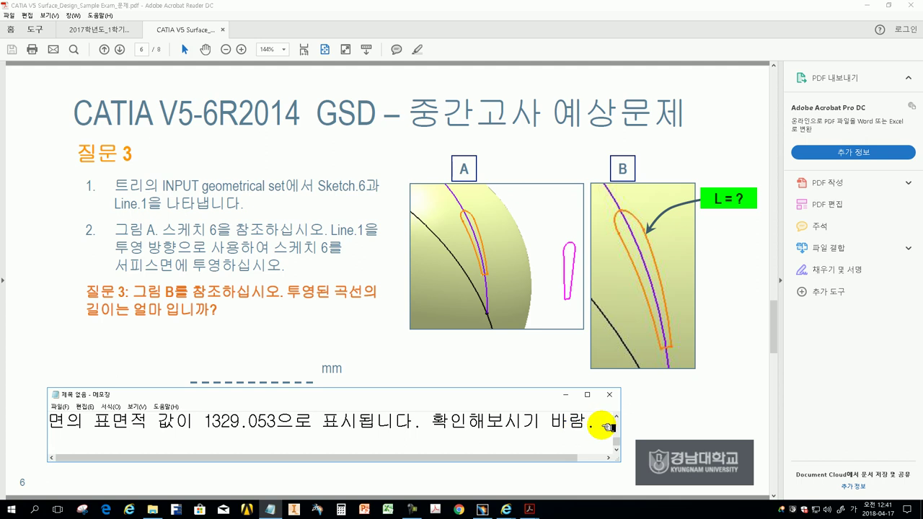
key("BackSpace")
key("BackSpace")
type("람.")
type("ㄹ문")
type("넘ㅇ")
type("가서.")
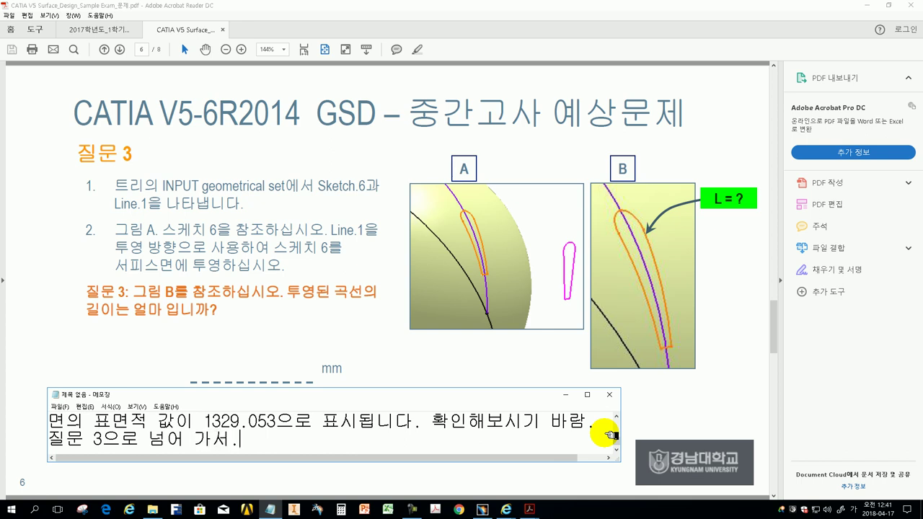
key("Return")
type("1항 냉")
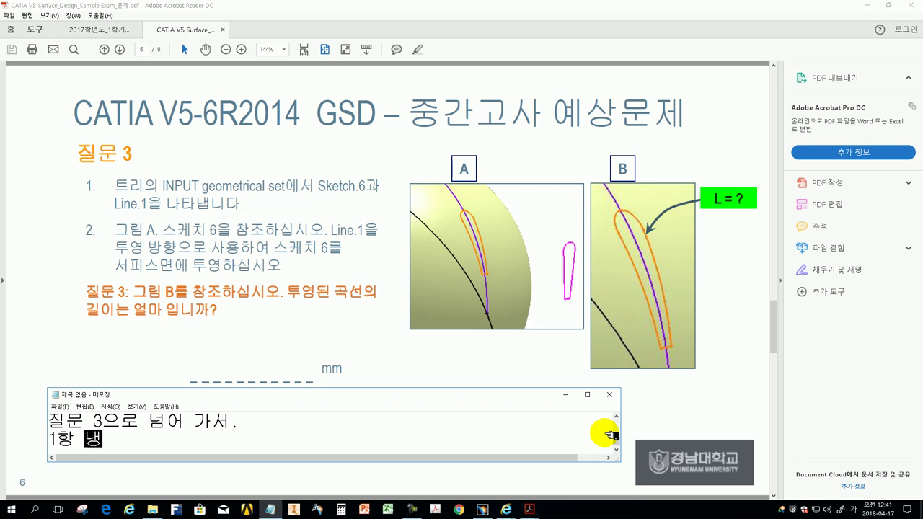
type("용아야 겠죠.")
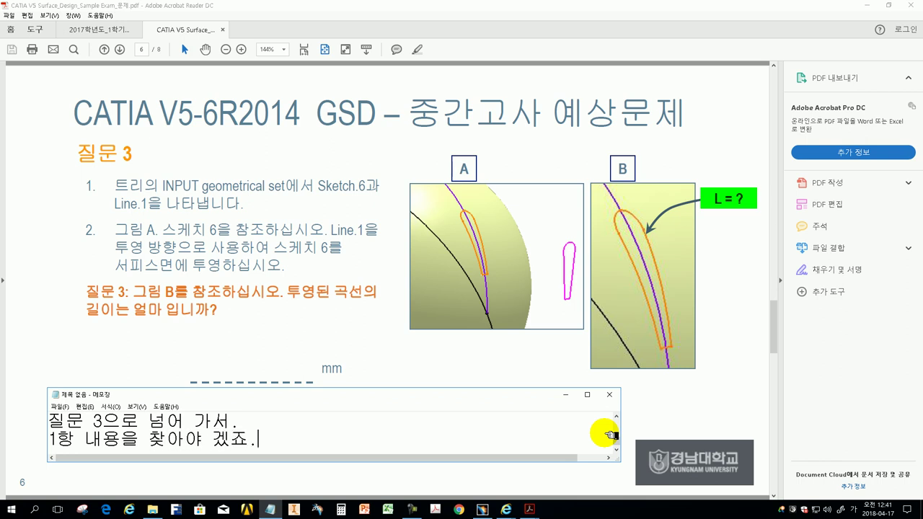
key("Return")
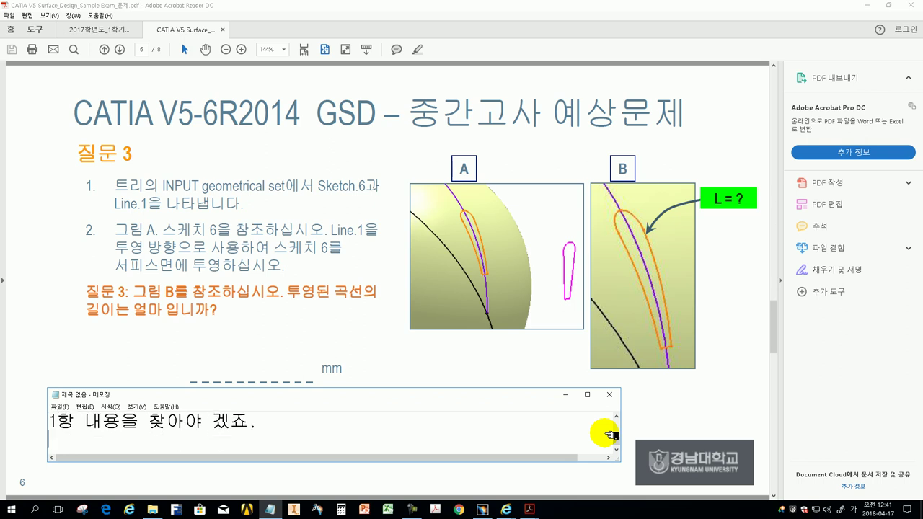
left_click(482, 510)
Step: Show Sketch.6 and Line.1, then rotate the view to see them beside the dryer body
left_click(83, 232)
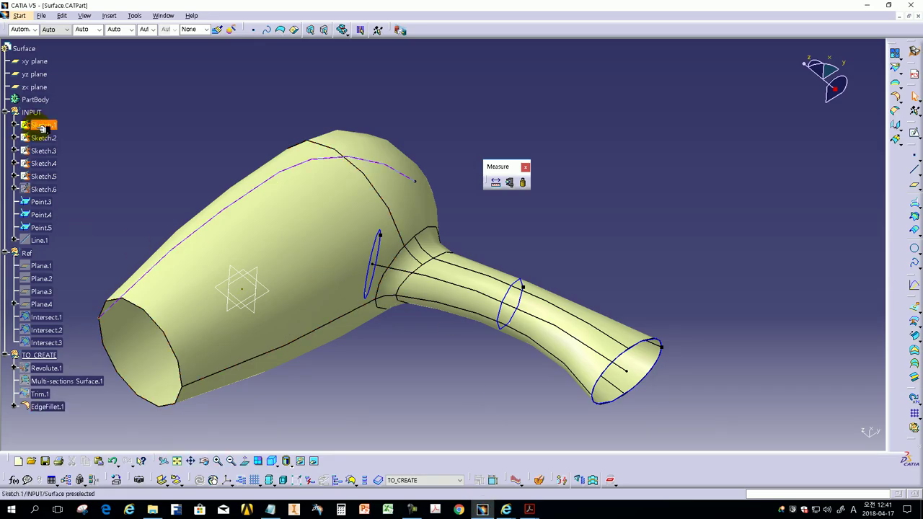
right_click(45, 191)
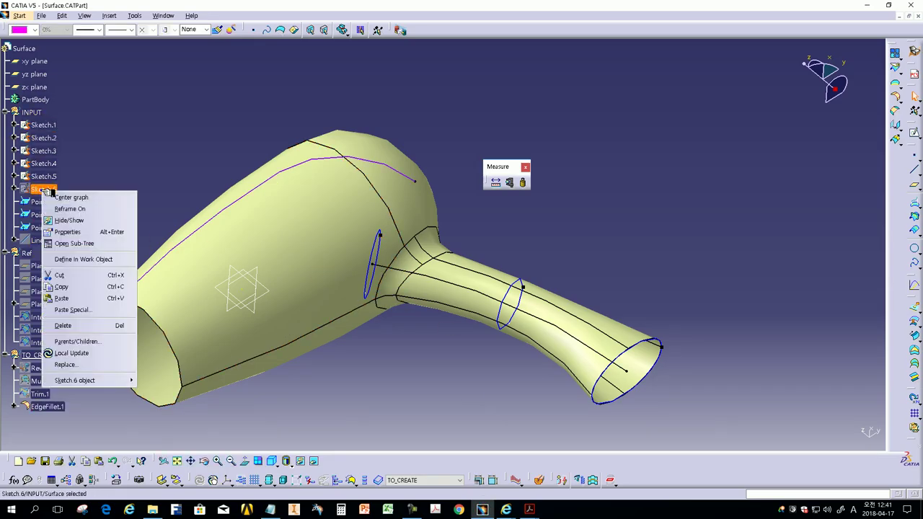
left_click(69, 220)
left_click(39, 241)
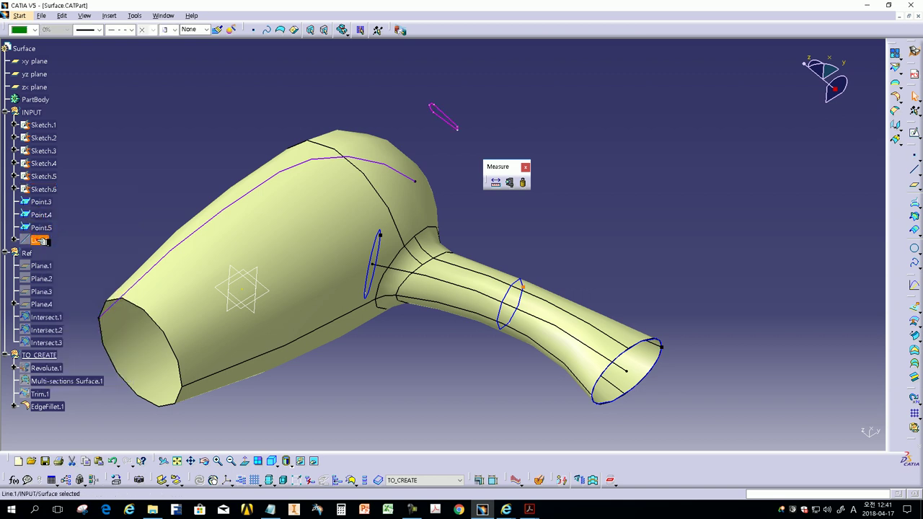
right_click(40, 241)
left_click(58, 269)
mouse_move(482, 243)
middle_mouse_down()
mouse_move(371, 377)
mouse_move(454, 233)
middle_mouse_up()
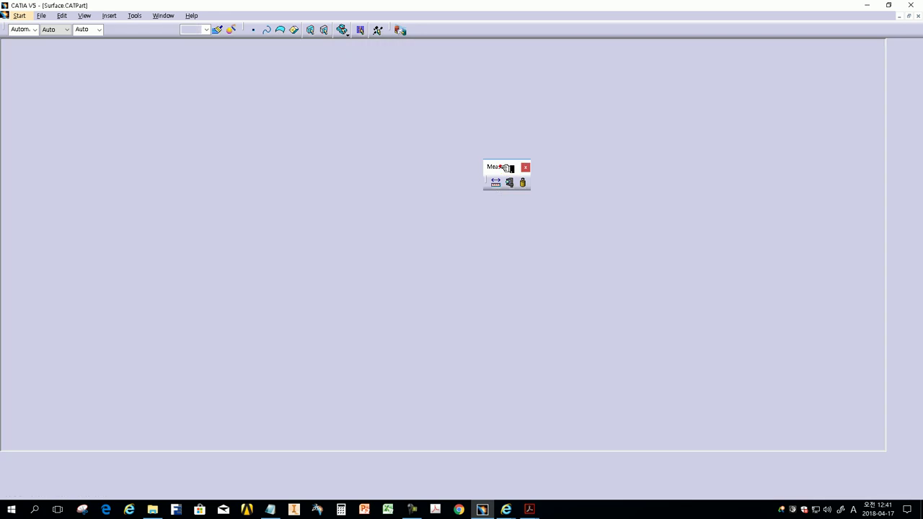
mouse_move(507, 167)
middle_mouse_down()
mouse_move(483, 223)
mouse_move(498, 325)
mouse_move(428, 247)
mouse_move(403, 262)
mouse_move(447, 263)
middle_mouse_up()
left_click(642, 259)
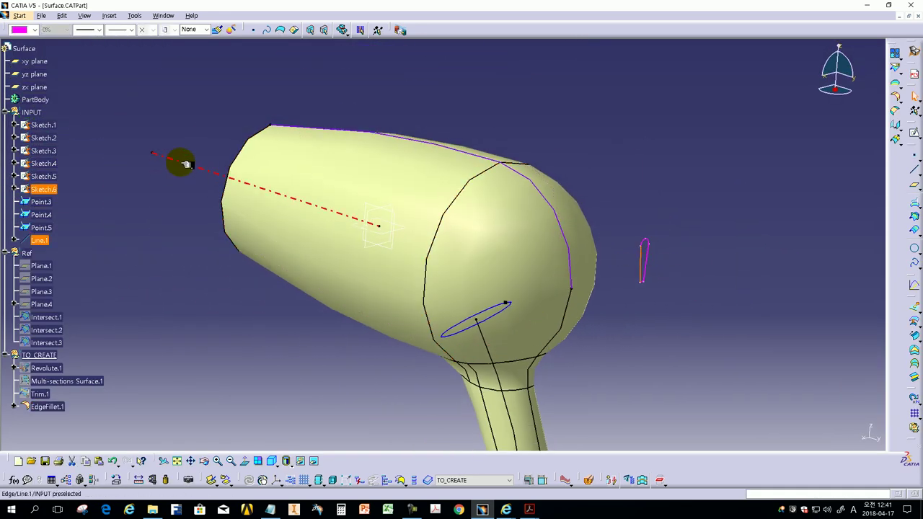
left_click(191, 243)
Step: Switch to the notes window, then list the open PDF windows
left_click(270, 509)
left_click(288, 439)
left_click(292, 442)
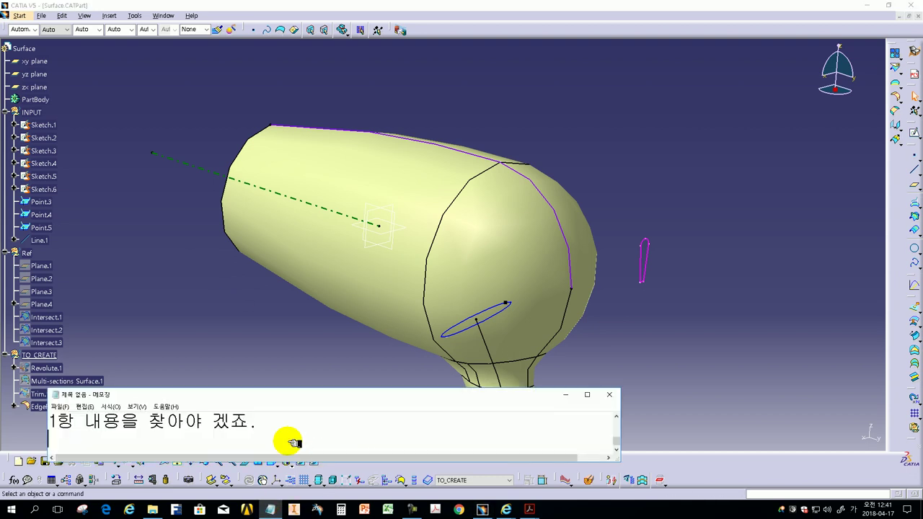
left_click(529, 509)
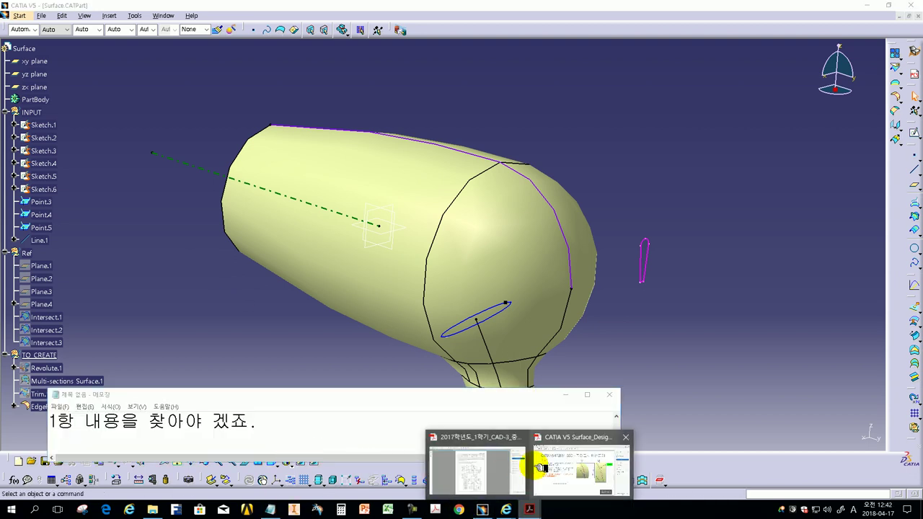
Step: Bring the exam PDF forward and note that item 2 will be practised using projection
left_click(542, 469)
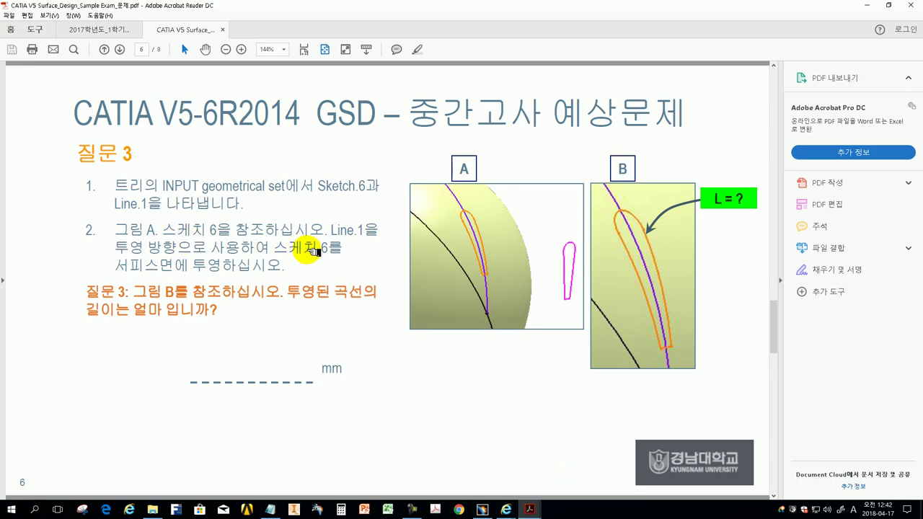
left_click(270, 509)
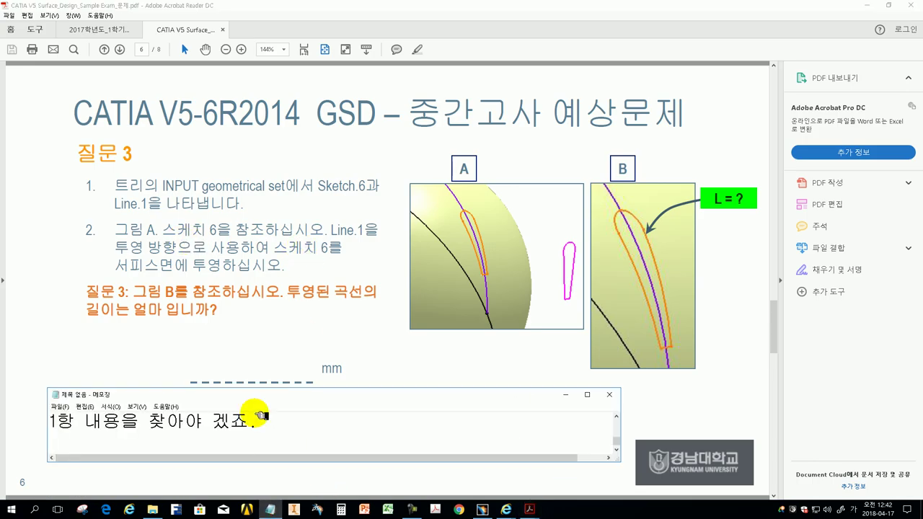
type("2하ㅇㅇㅅ")
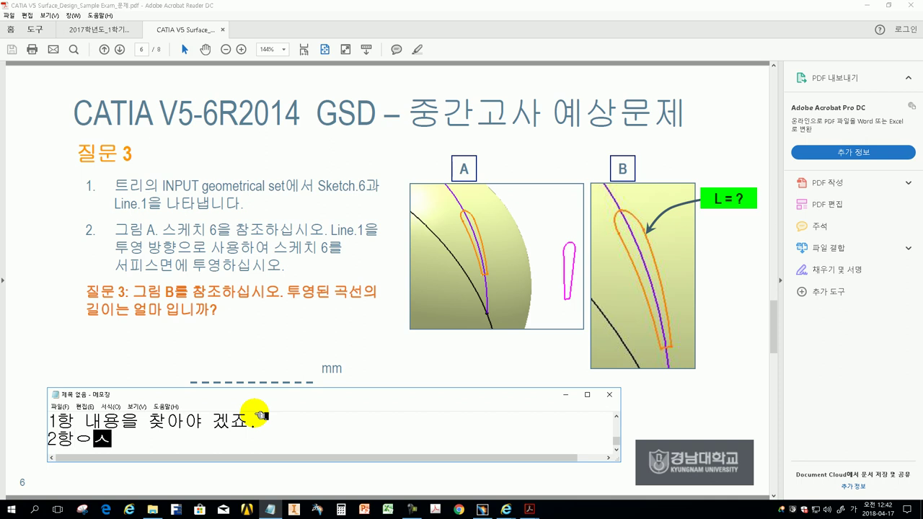
type("에서")
type("구하느")
type("ㅐ용을 ")
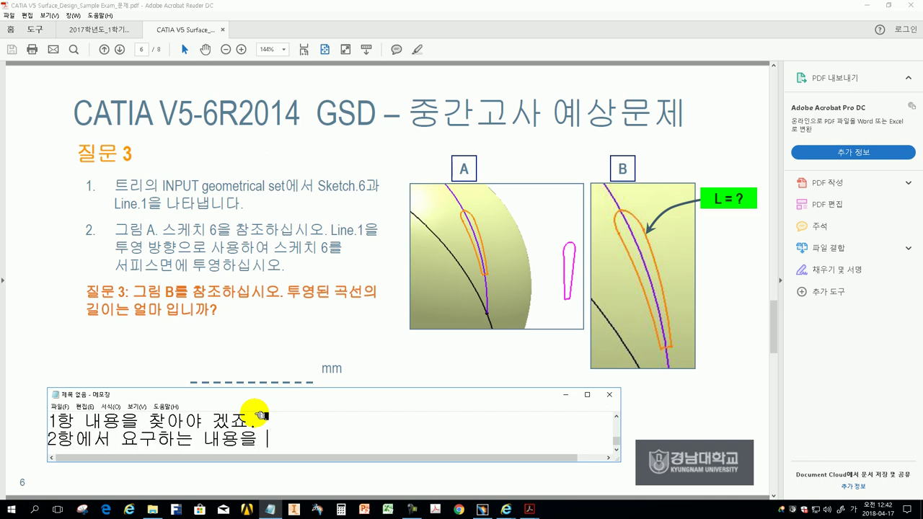
type("습 함.")
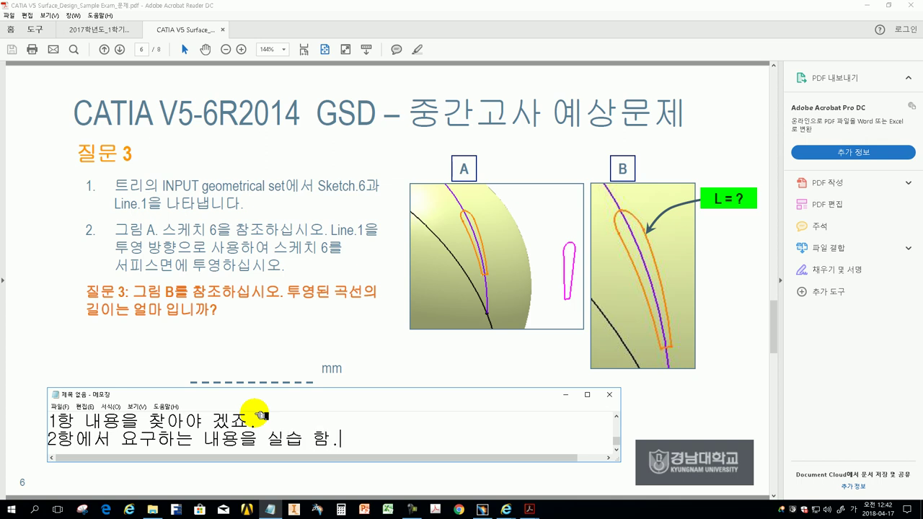
key("Return")
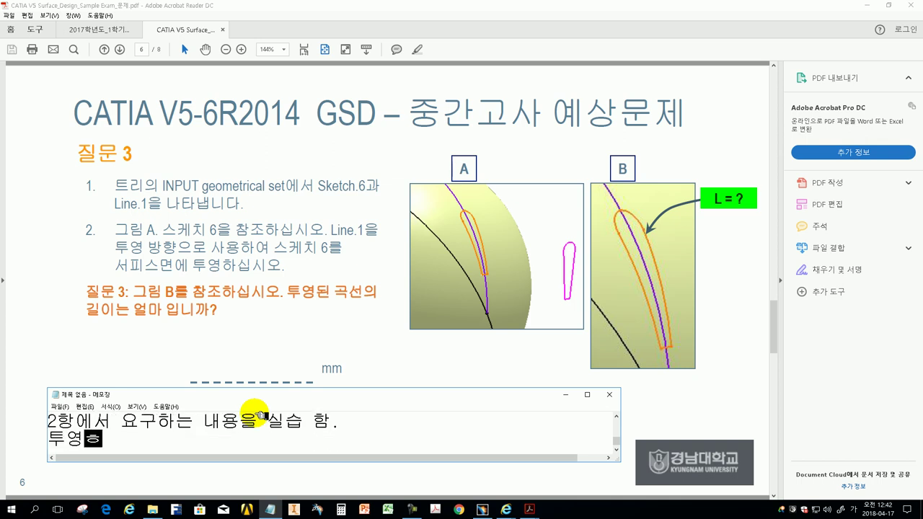
type("능으")
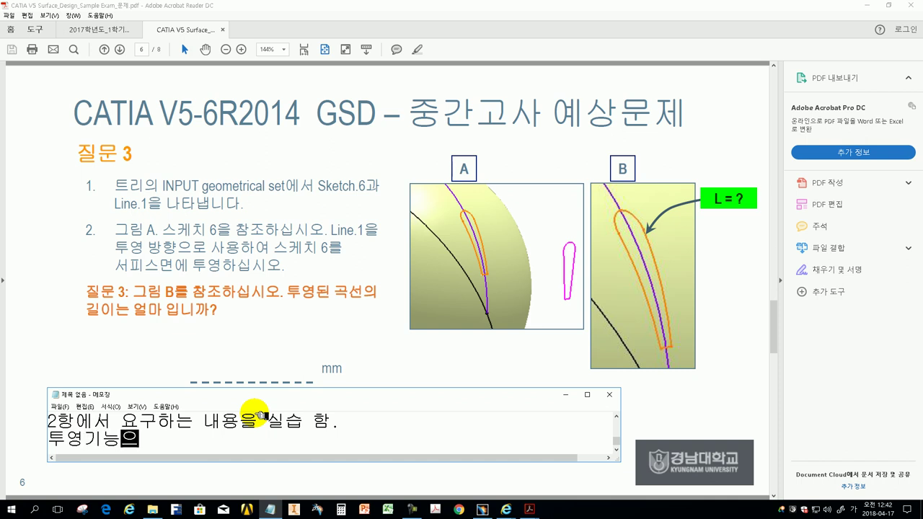
type("사용하느")
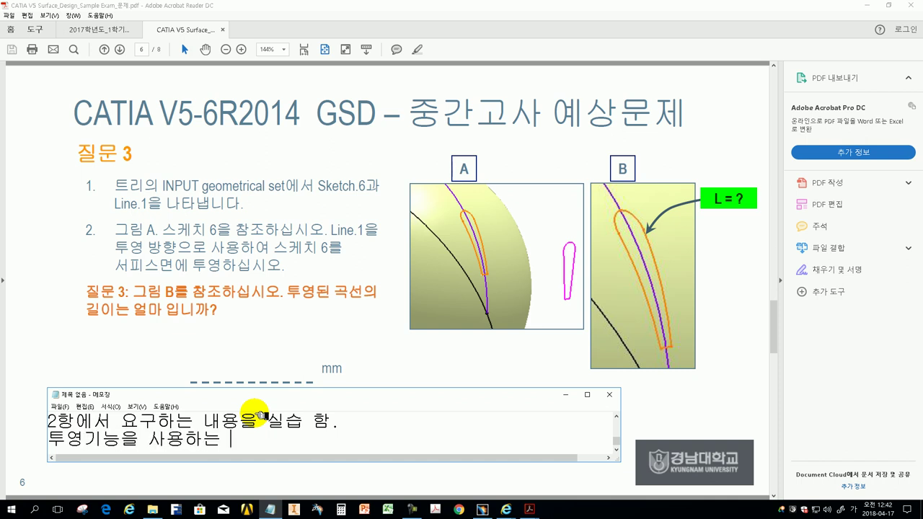
type("이조")
type("습해볼까")
type("요.")
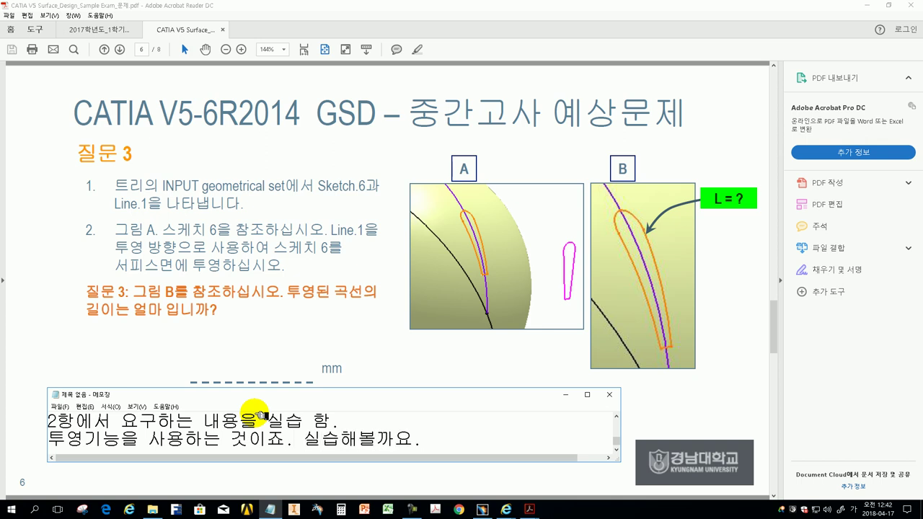
Step: Float the Wireframe toolbar, switch workbench, dock Operations, and start a Projection
left_click(482, 510)
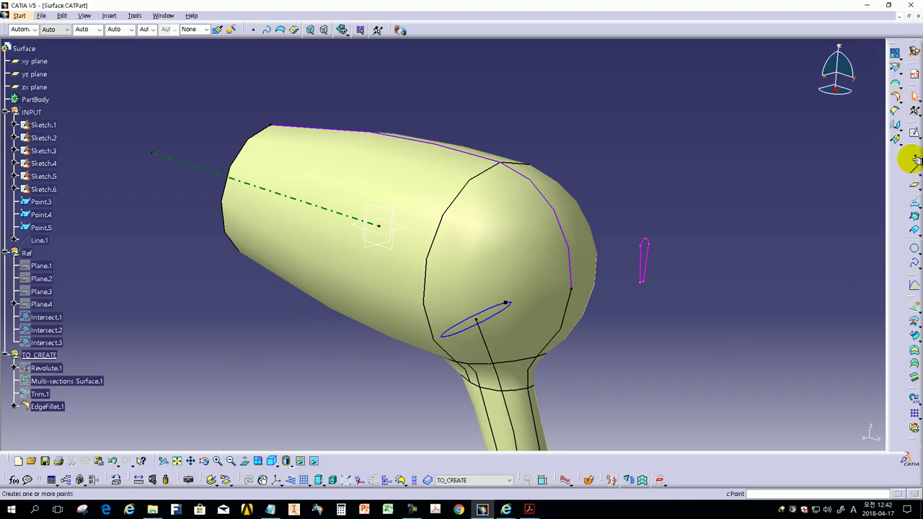
mouse_move(913, 151)
left_mouse_down()
mouse_move(464, 138)
mouse_move(494, 132)
left_mouse_up()
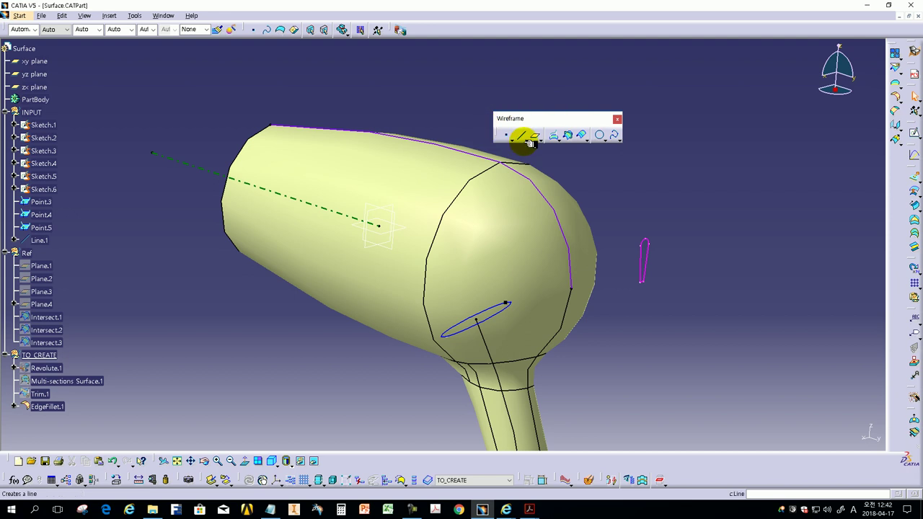
left_click(20, 15)
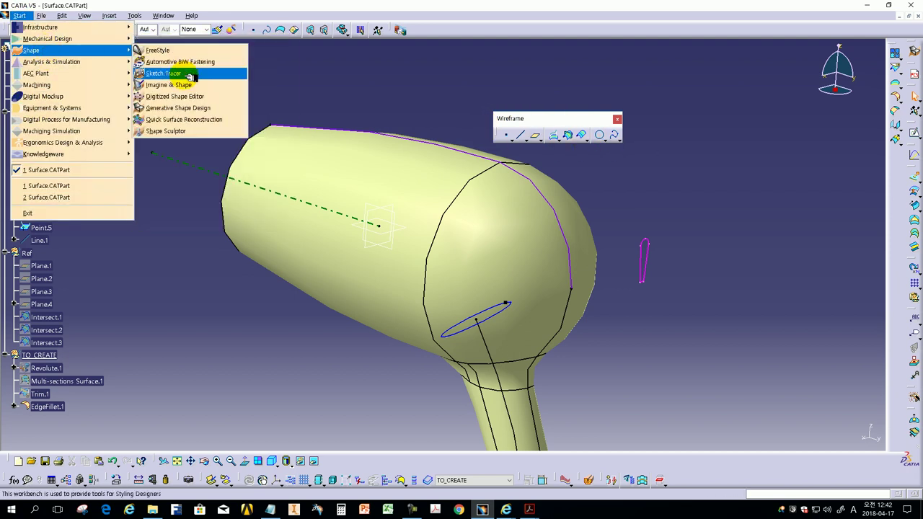
mouse_move(47, 38)
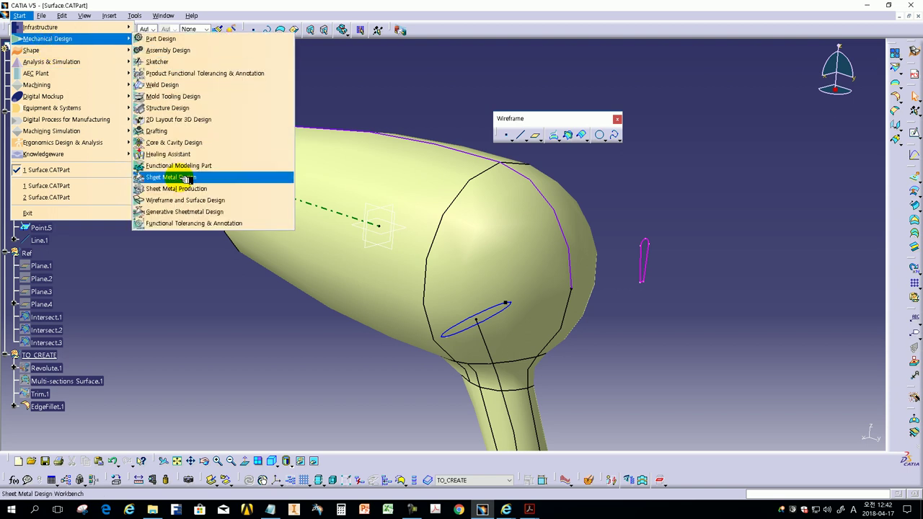
left_click(186, 178)
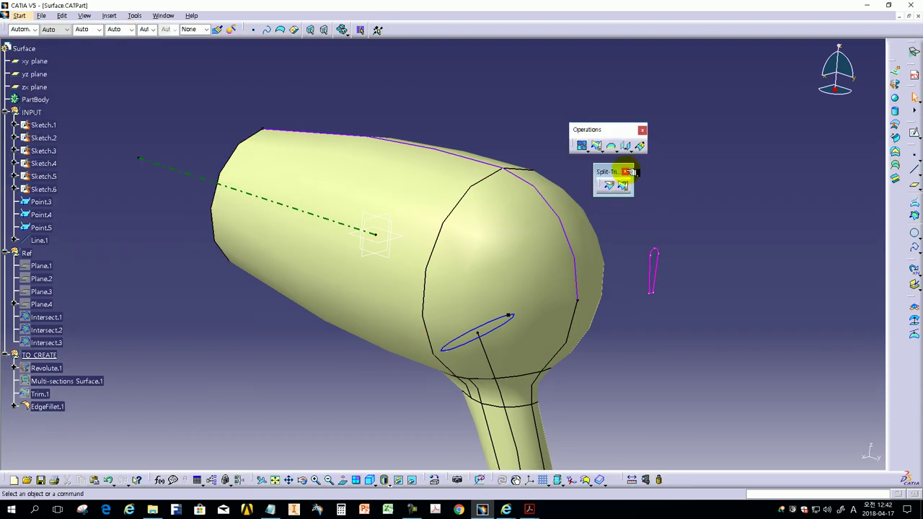
left_click(624, 171)
left_click_drag(587, 129, 895, 205)
mouse_move(907, 159)
left_mouse_down()
mouse_move(830, 148)
mouse_move(598, 150)
left_mouse_up()
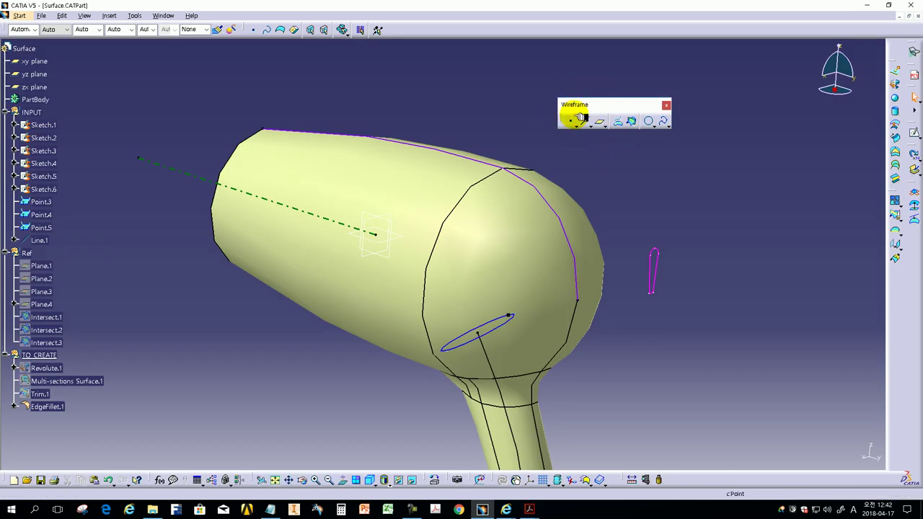
left_click(599, 121)
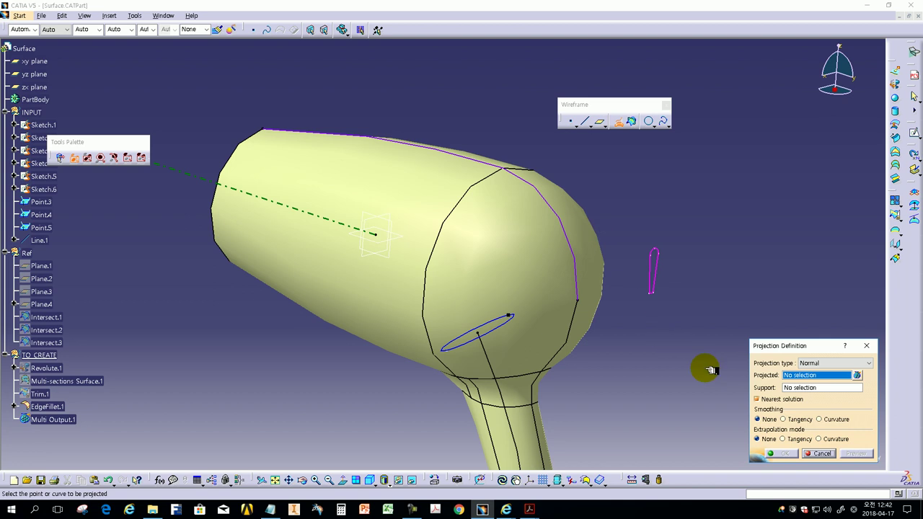
Step: Project Sketch.6 Along a direction onto support EdgeFillet.1, using Line.1 as direction, creating Project.1
left_click(811, 363)
left_click(819, 379)
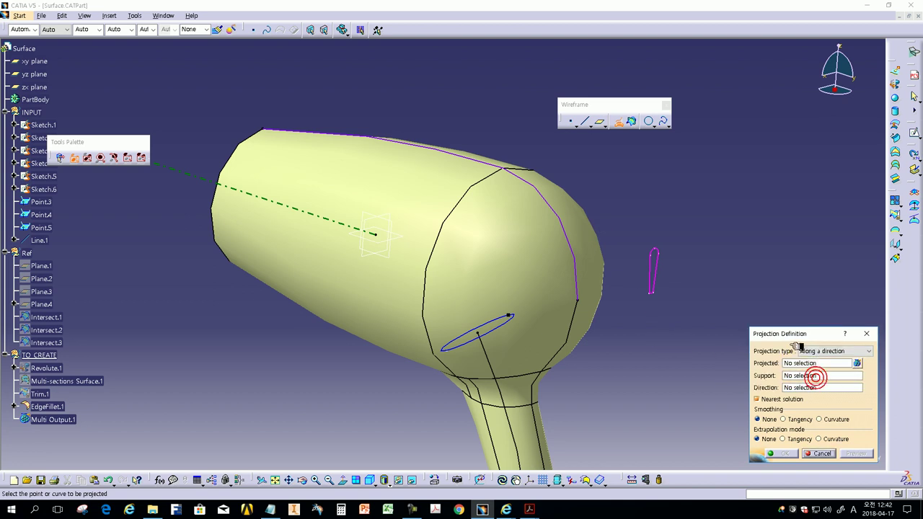
left_click_drag(775, 334, 703, 185)
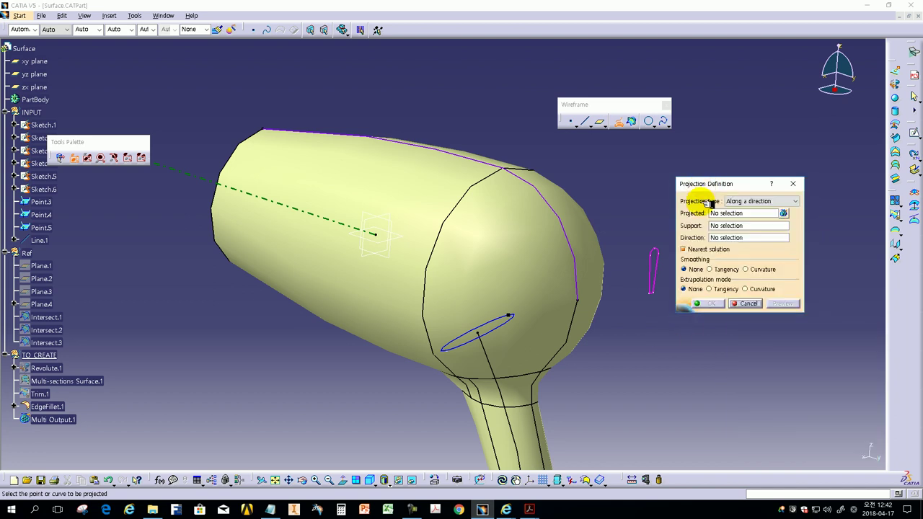
middle_click_drag(624, 242, 570, 242)
left_click(725, 213)
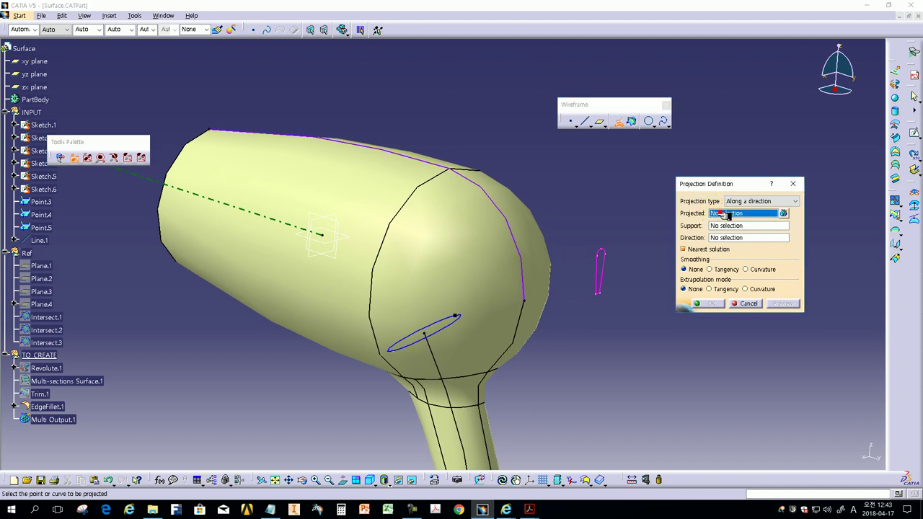
left_click(608, 266)
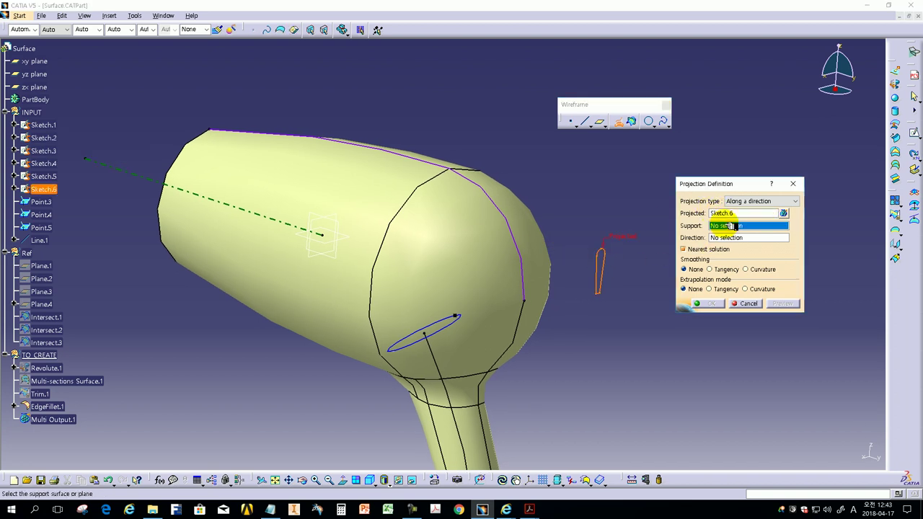
left_click(491, 229)
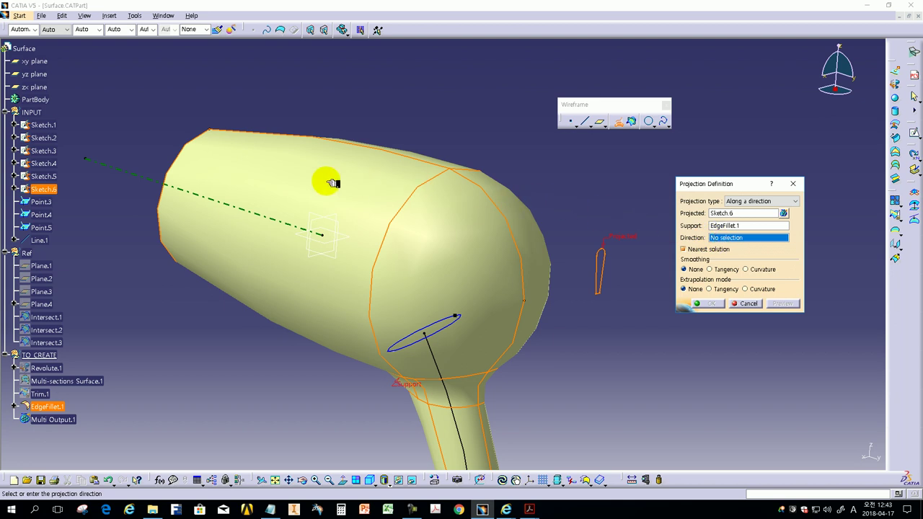
left_click(144, 178)
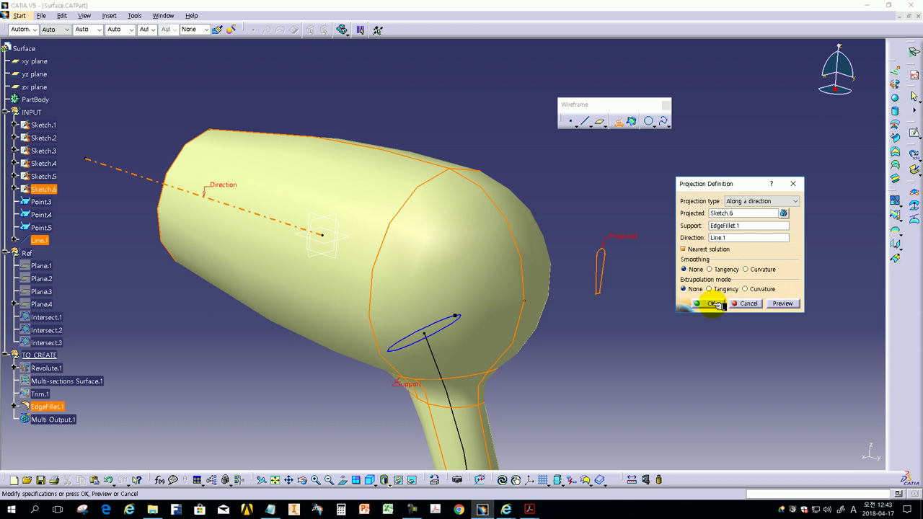
left_click(714, 303)
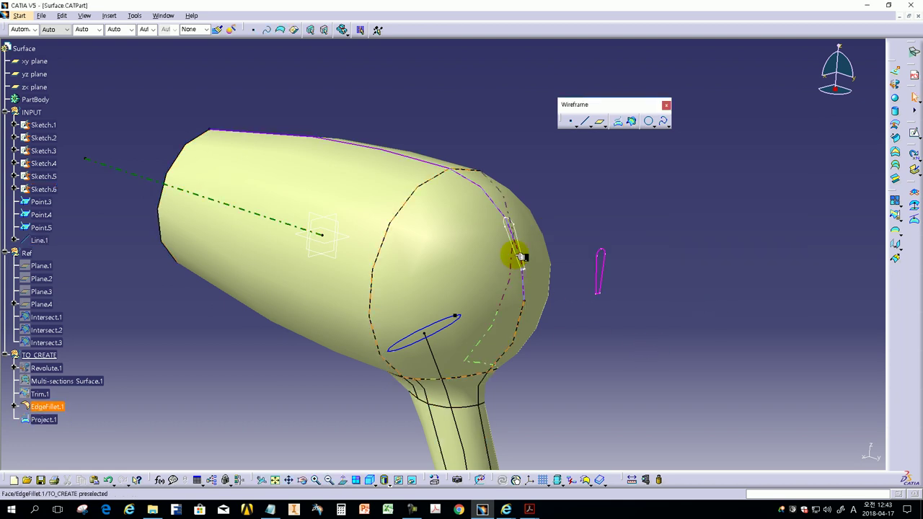
mouse_move(488, 247)
middle_mouse_down()
mouse_move(451, 289)
mouse_move(483, 287)
middle_mouse_up()
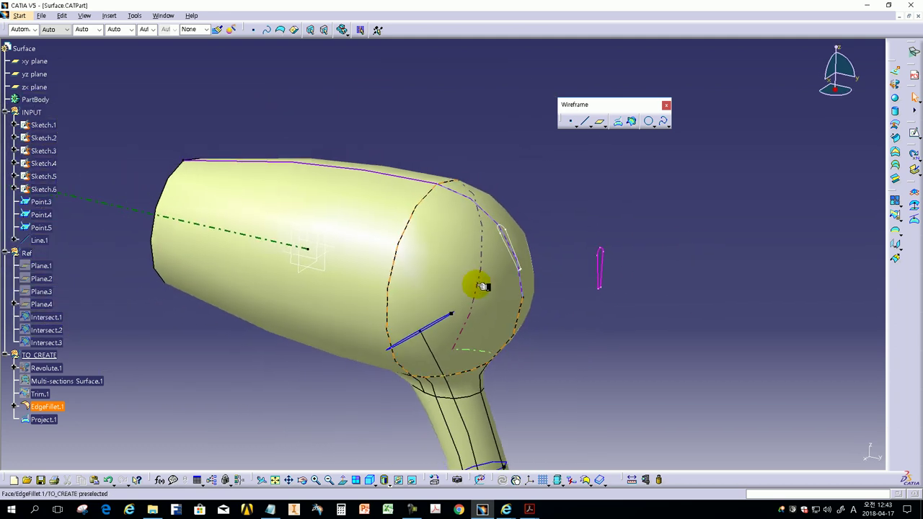
Step: In Options > Display > Performance, set 3D and 2D accuracy to proportional 0.01
left_click(137, 15)
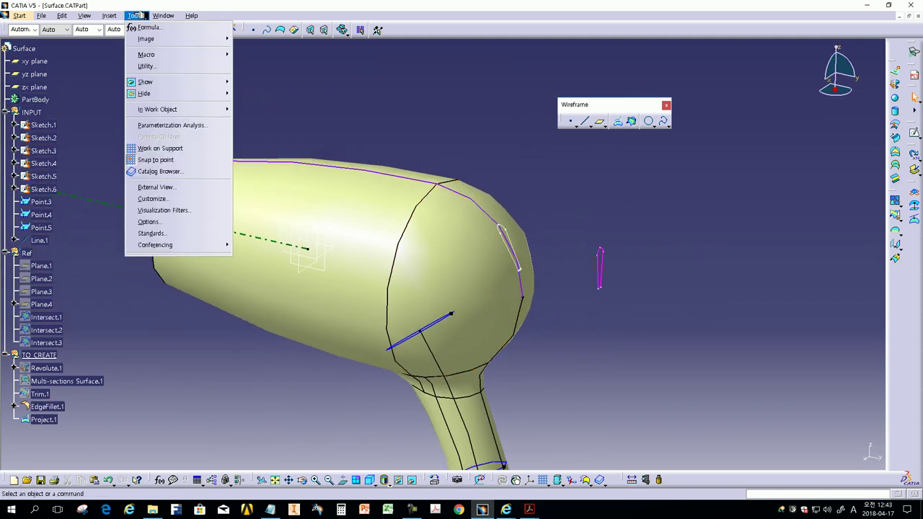
left_click(149, 222)
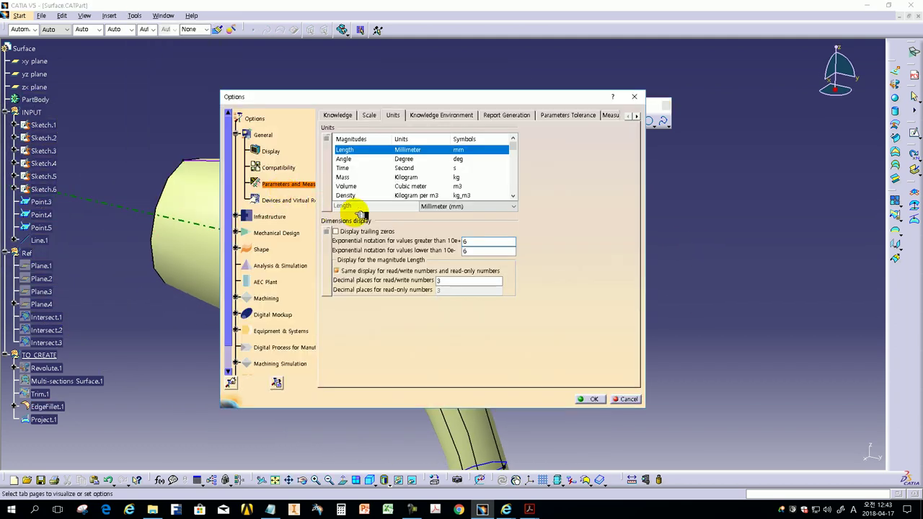
left_click(270, 151)
left_click(527, 117)
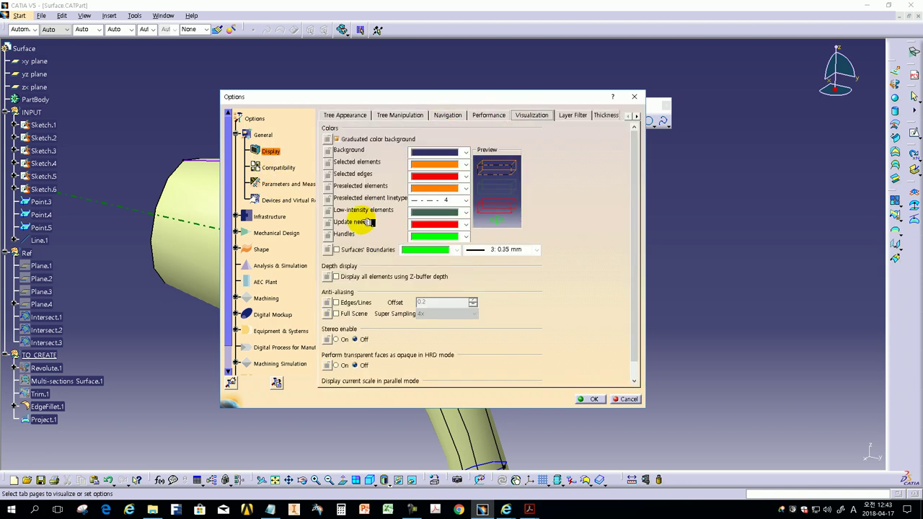
left_click(483, 115)
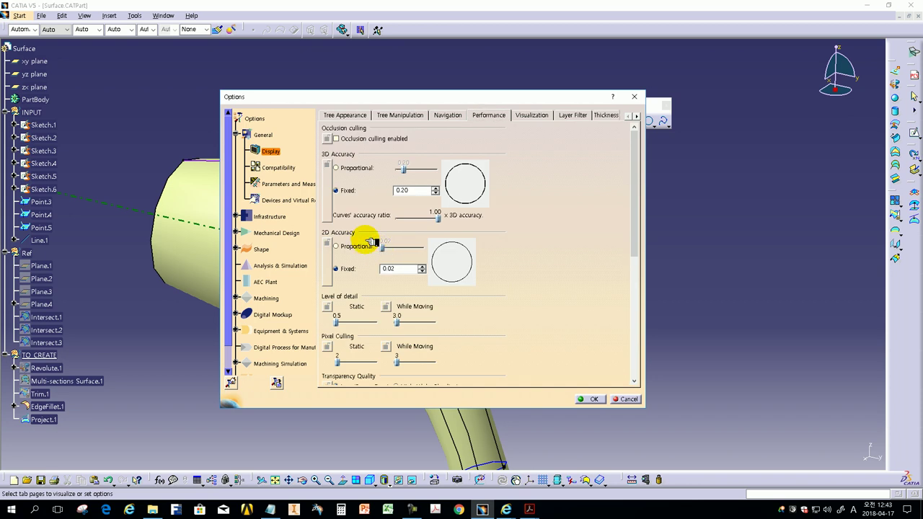
left_click(338, 167)
left_click_drag(404, 169, 394, 171)
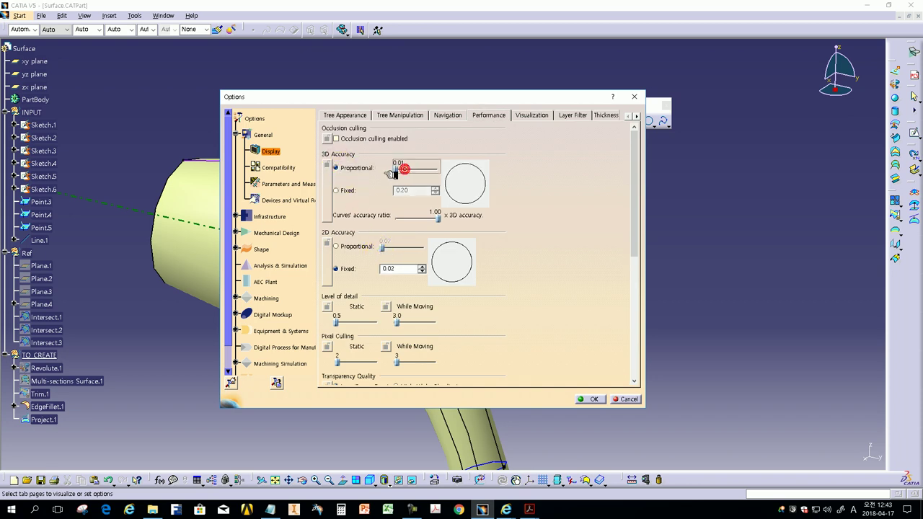
left_click(336, 246)
left_click_drag(384, 247, 381, 247)
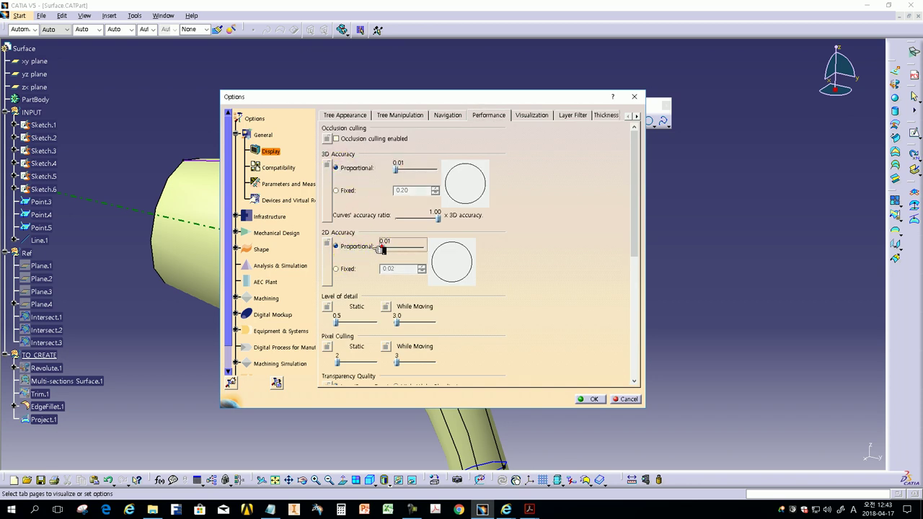
left_click(592, 399)
mouse_move(588, 368)
middle_mouse_down()
mouse_move(416, 327)
mouse_move(441, 264)
middle_mouse_up()
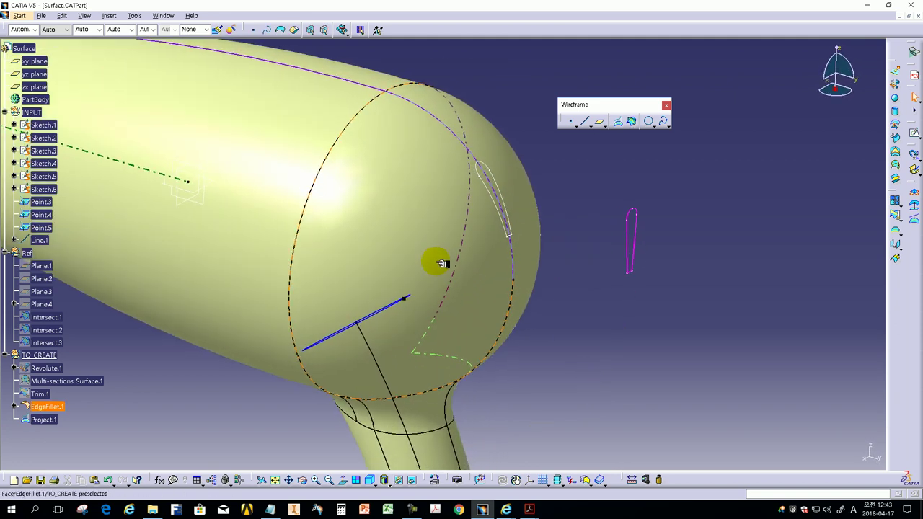
Step: Add a Notepad note urging practice and higher surface display precision
left_click(270, 509)
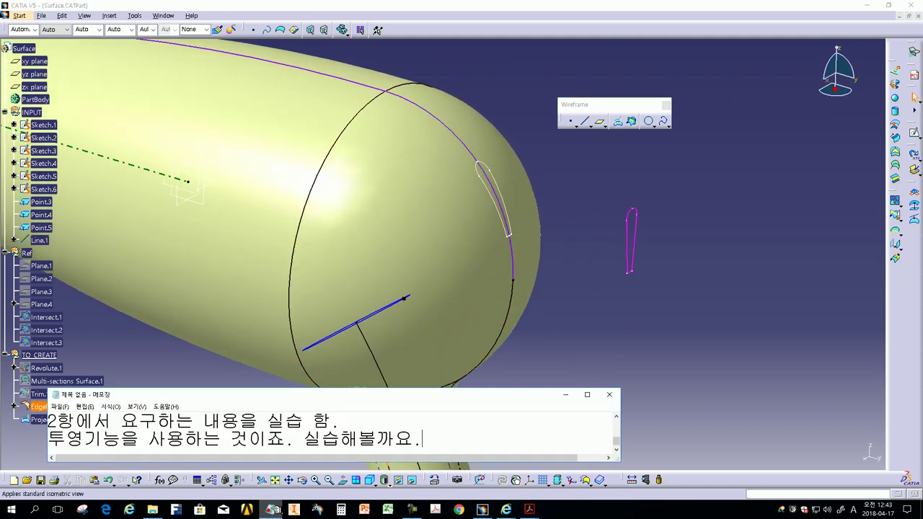
left_click(440, 438)
key("Return")
type("신")
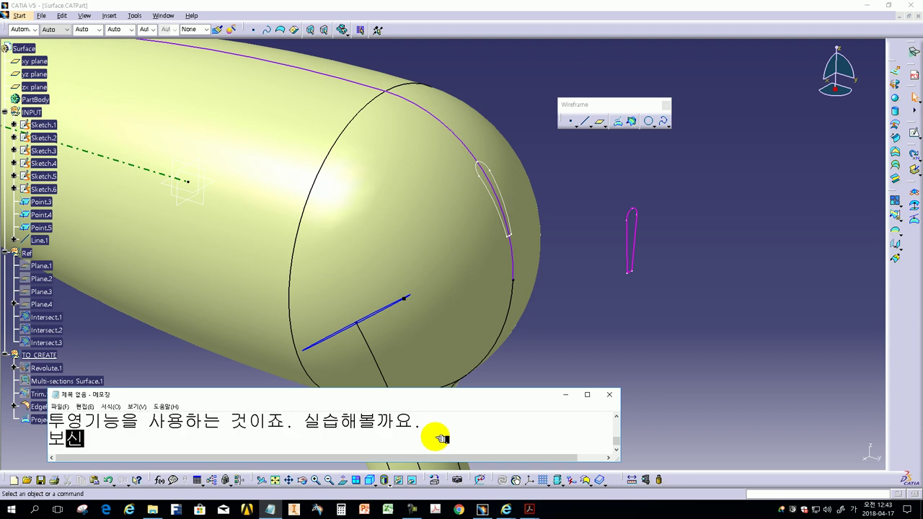
type("실습을 ")
type("보시고 ")
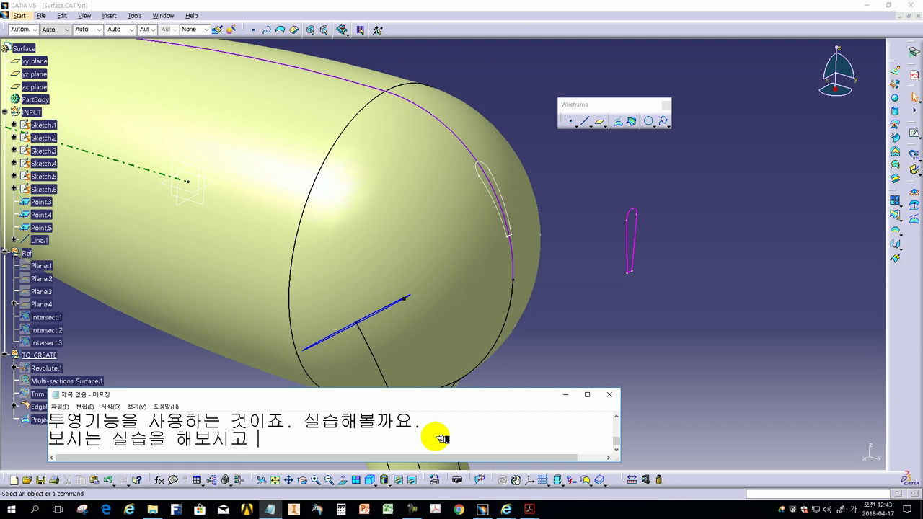
type("의 ")
type("각적정밀도")
type("높여보시기 바랍.")
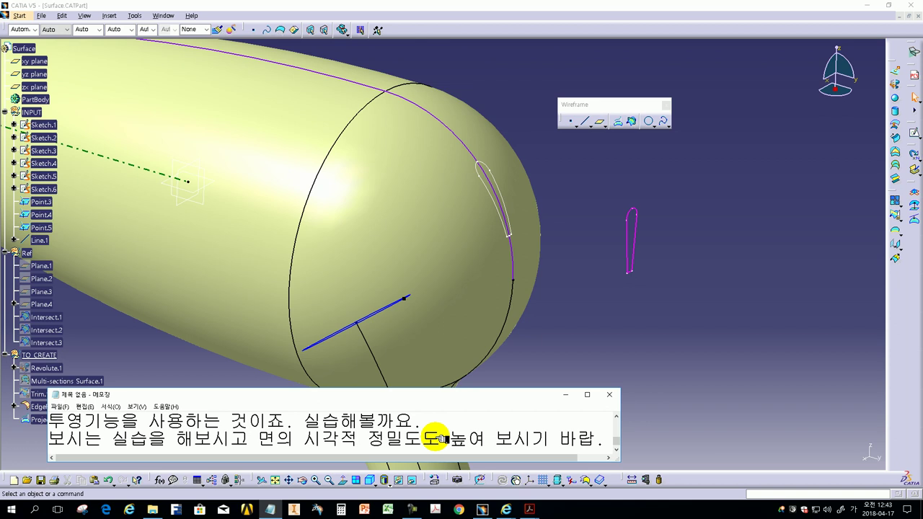
key("Return")
Step: Add a line proposing to look at the next question, then show the exam PDF's Question 3
left_click(599, 324)
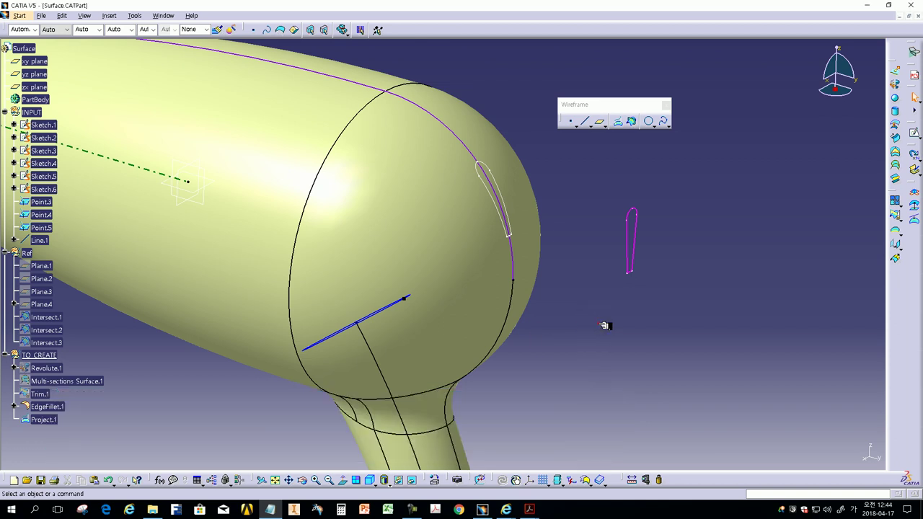
mouse_move(270, 509)
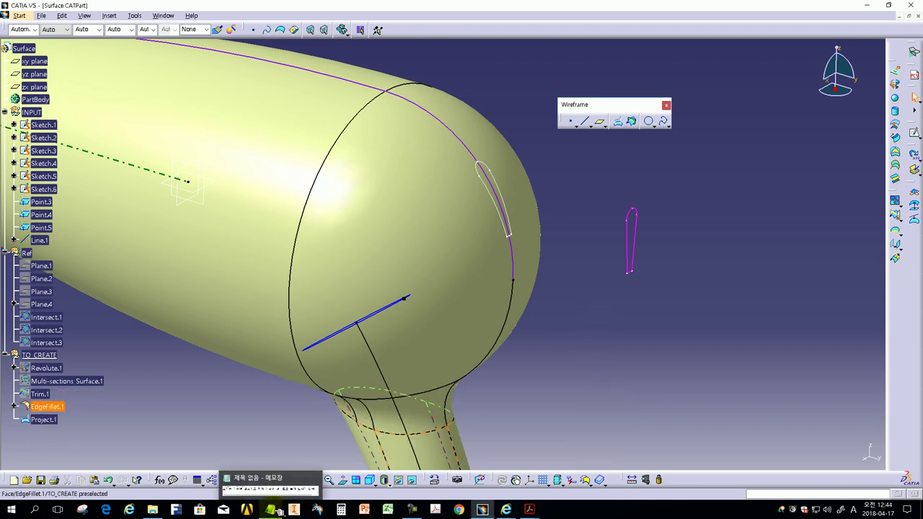
left_click(273, 510)
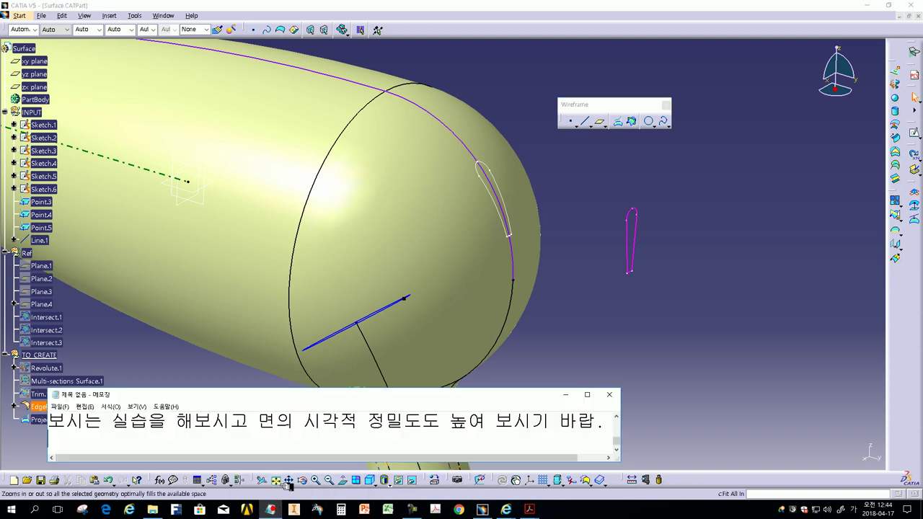
left_click(612, 424)
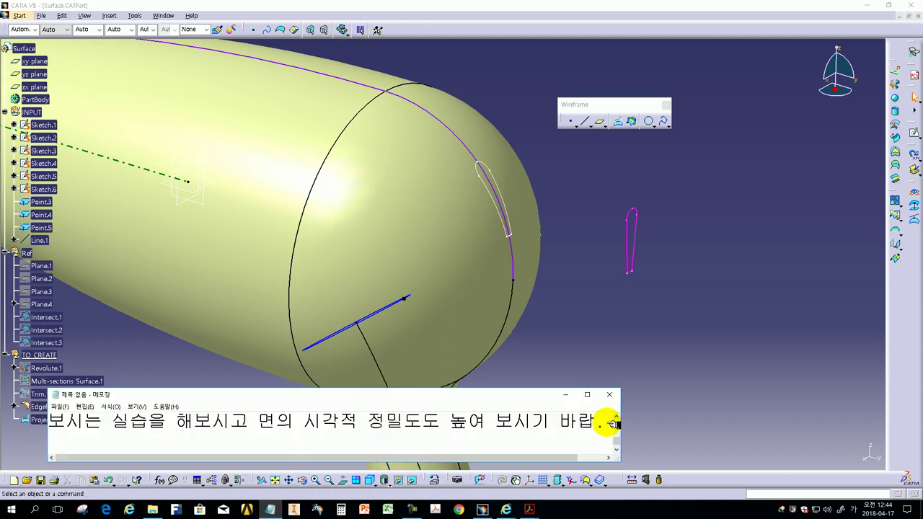
type("질문 내용을 볼까요.")
left_click(529, 510)
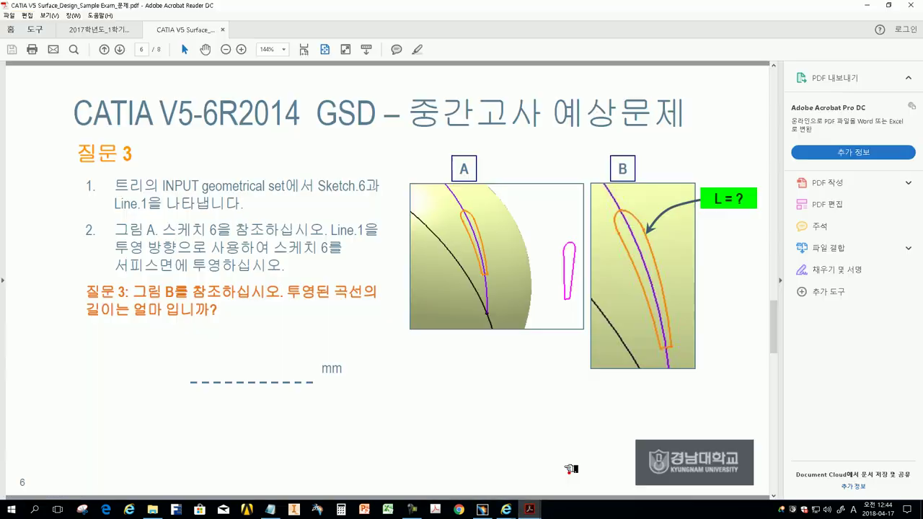
left_click(571, 472)
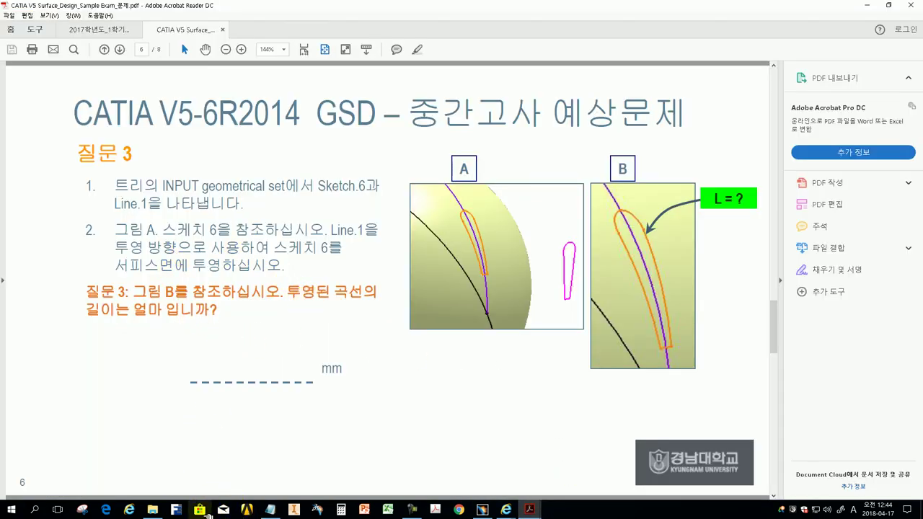
Step: Note that Question 3 asks for the projected curve's total length, found using a feature
left_click(271, 509)
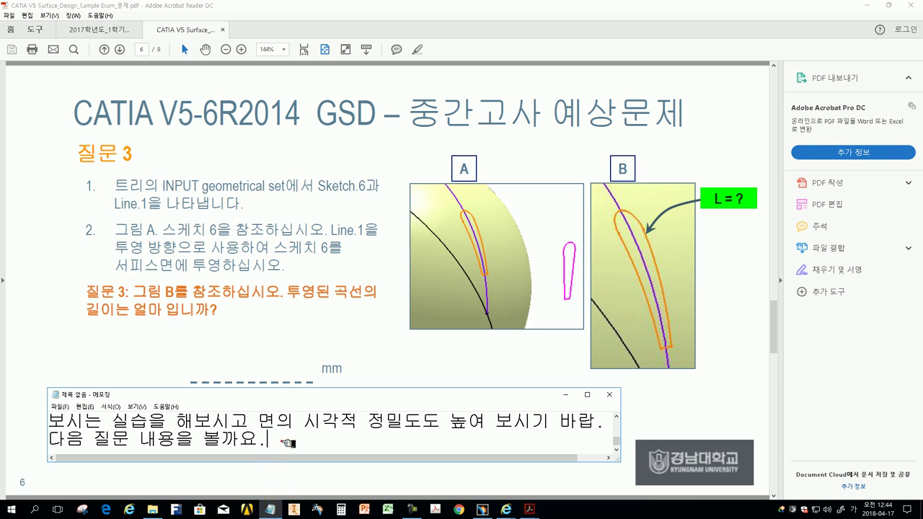
key("Return")
type("ㄹ문")
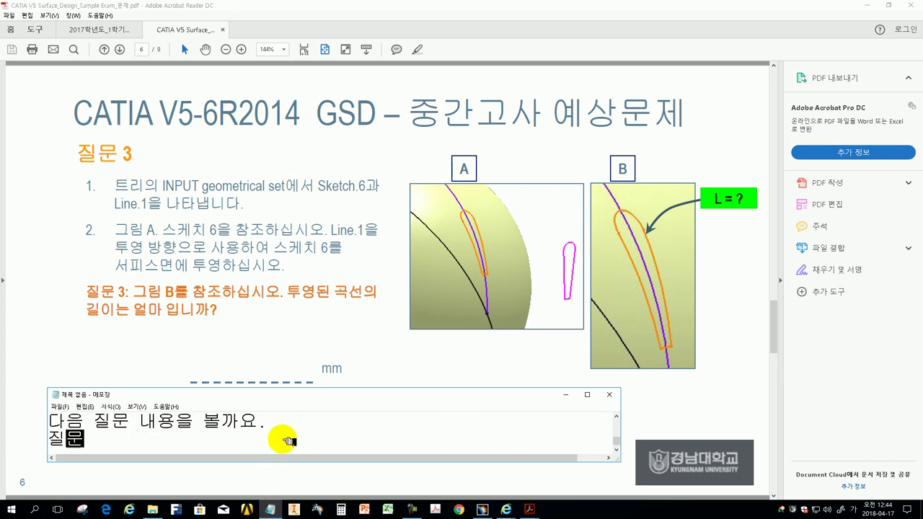
type("ㅔ서 요구")
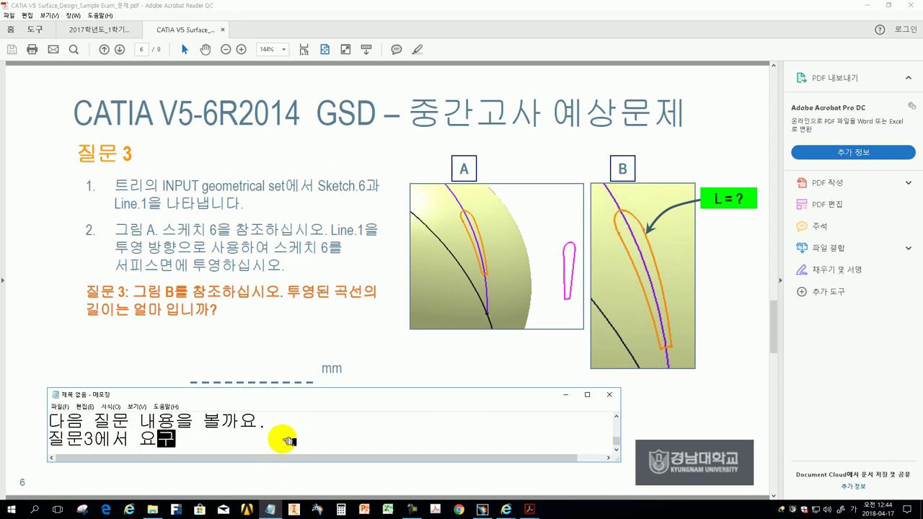
type("는 ㄱㅓㅅㅇ")
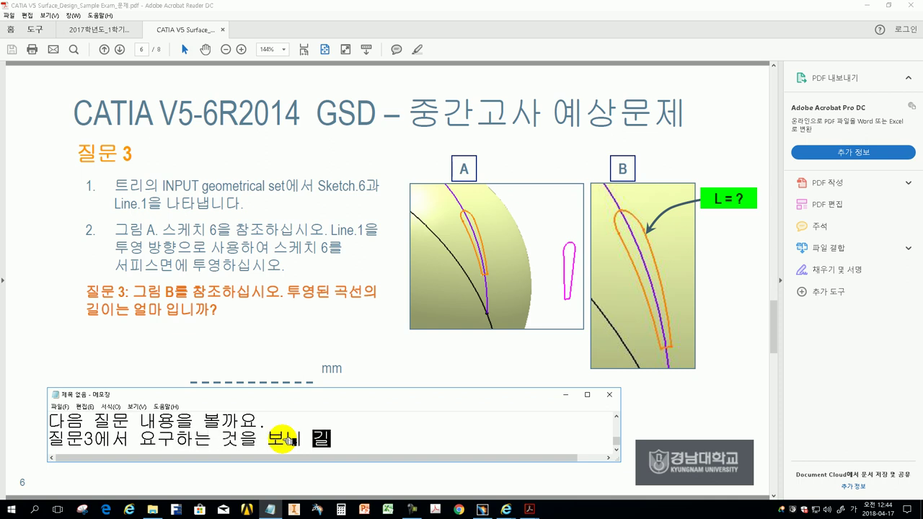
type("투영된 곡선의")
type("ㄴ체")
type("이 구하는 문제입니다.")
key("Return")
type("기능을 상")
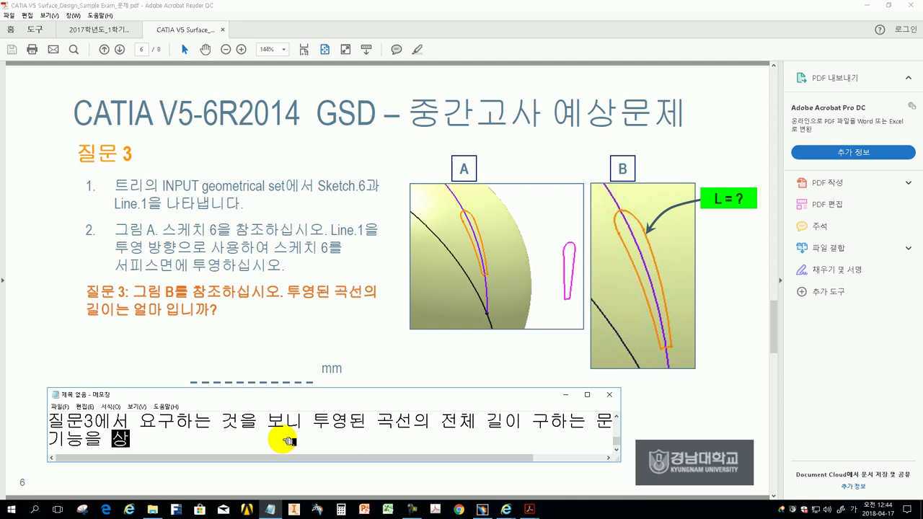
type("용해 보겠습니다.")
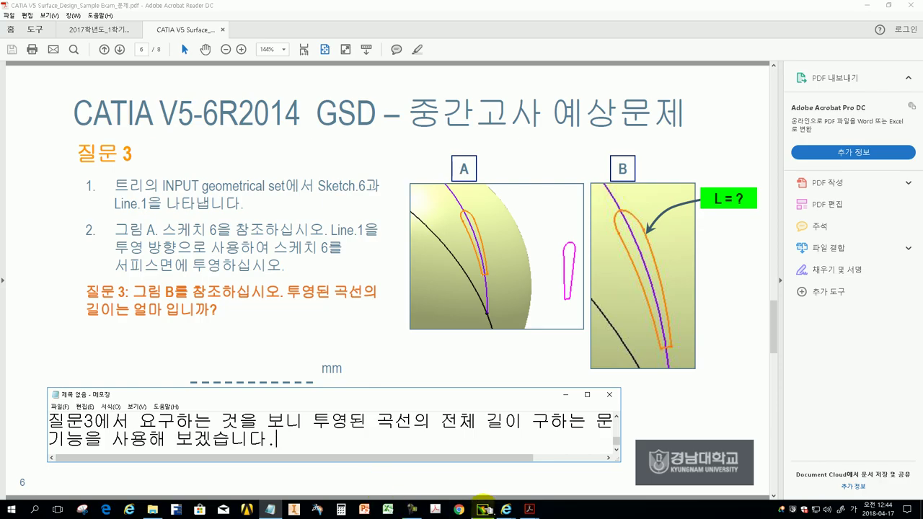
left_click(482, 509)
Step: Dock the Wireframe toolbar, float the Measure toolbar and start Measure Item
left_click(611, 313)
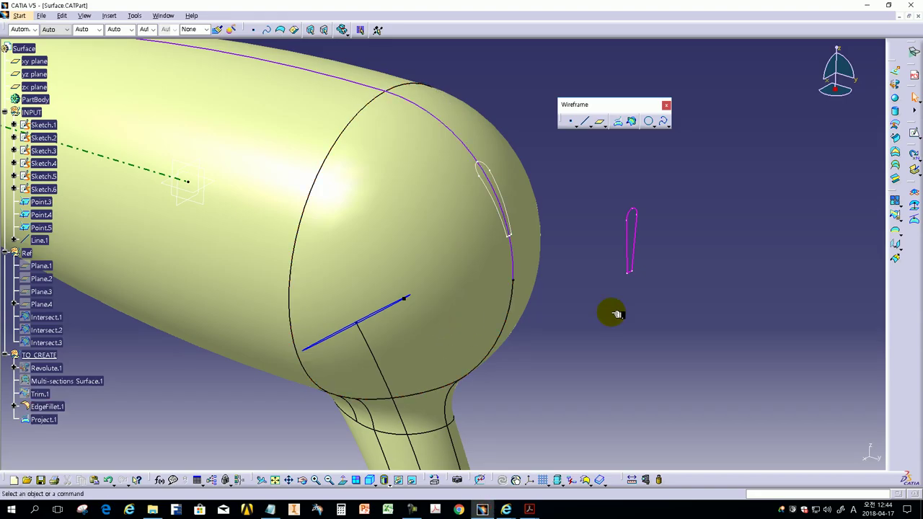
double_click(623, 106)
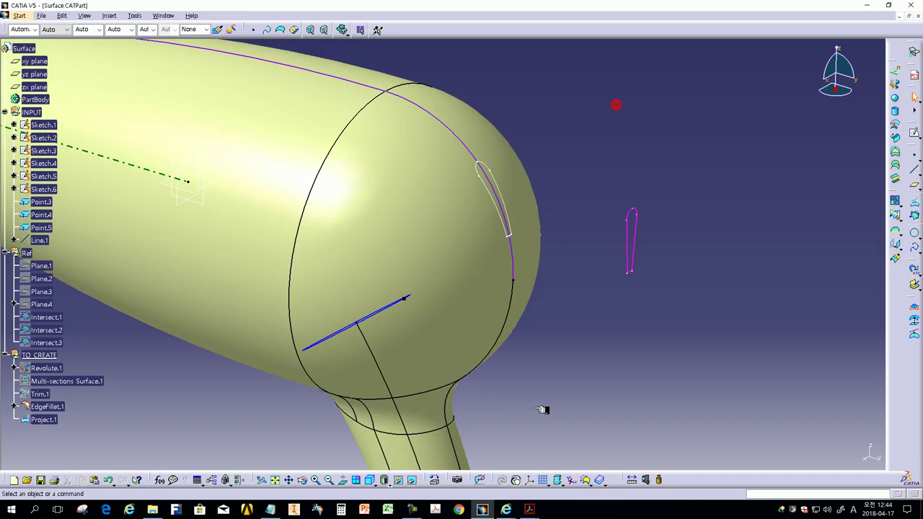
left_click_drag(629, 478, 560, 144)
left_click(590, 157)
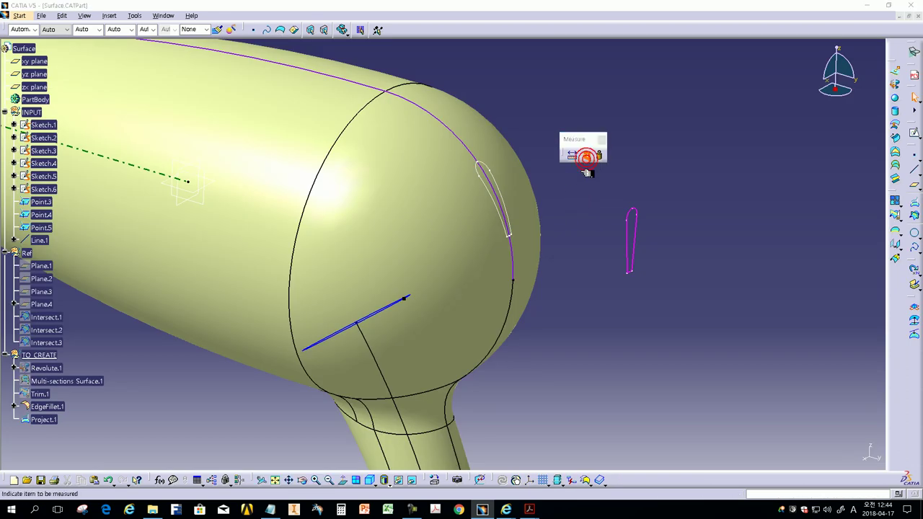
Step: Customize Measure Item to report edge length instead of arc length, then measure Project.1 at 7.846mm
left_click(736, 298)
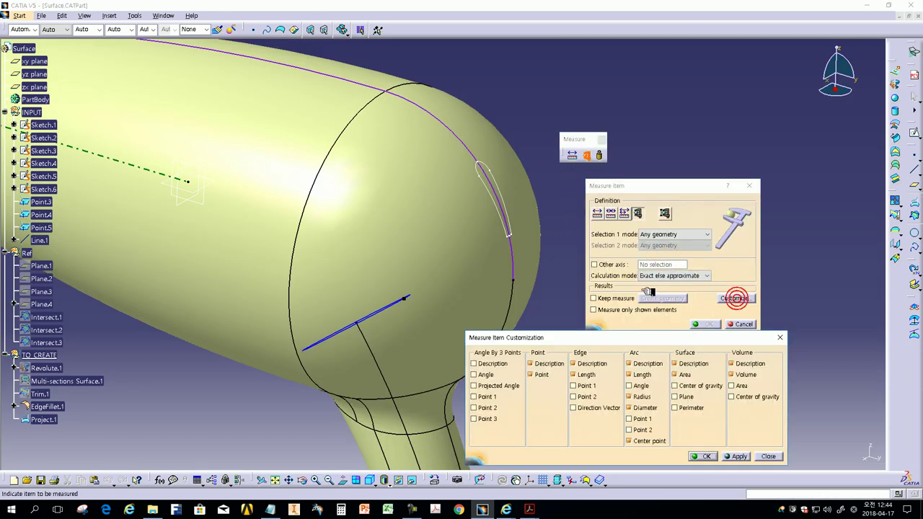
left_click(635, 375)
left_click(586, 376)
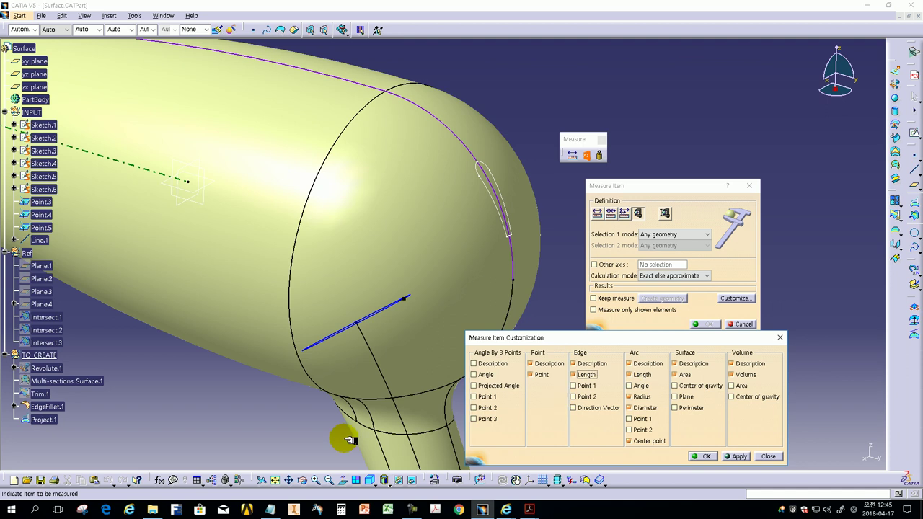
left_click(703, 456)
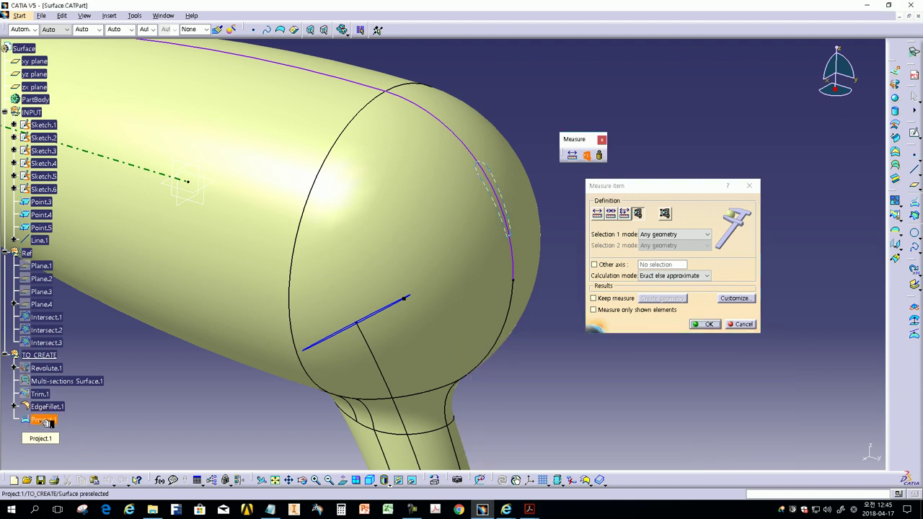
left_click(454, 364)
double_click(667, 312)
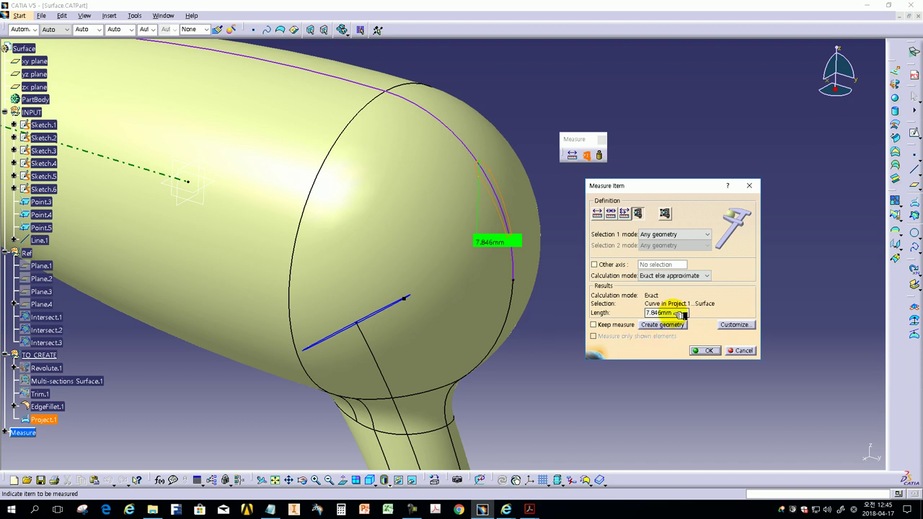
left_click(270, 509)
left_click(327, 437)
Step: Add a Notepad line stating the measured value is 7.864MM
left_click(327, 437)
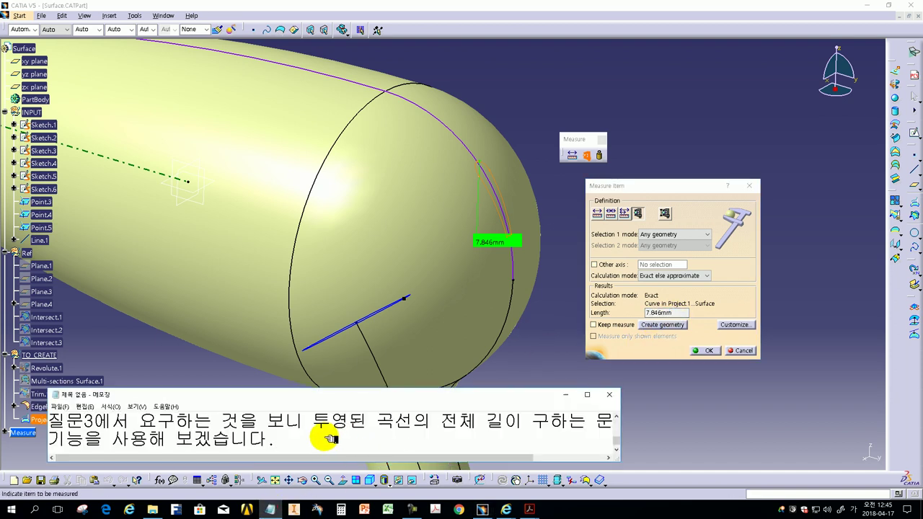
key("Return")
type("ㅅ이")
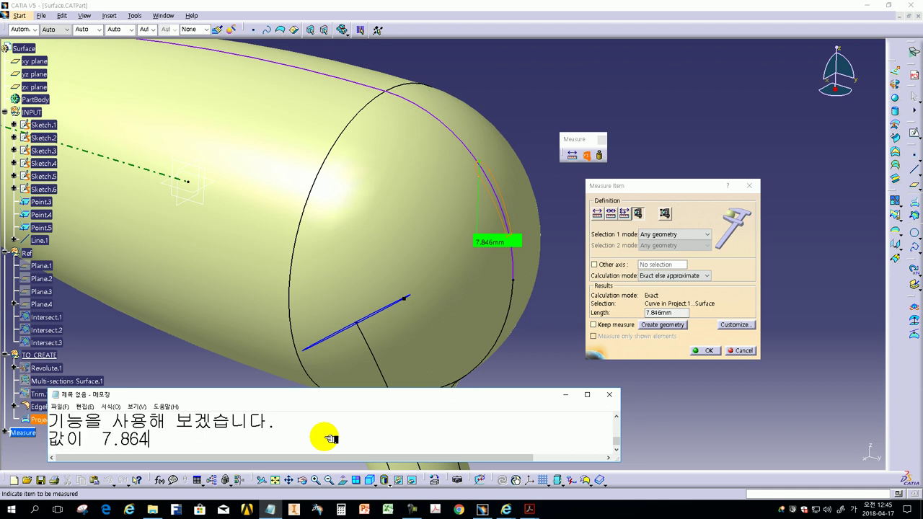
key("Hangul")
type("ㅂ니")
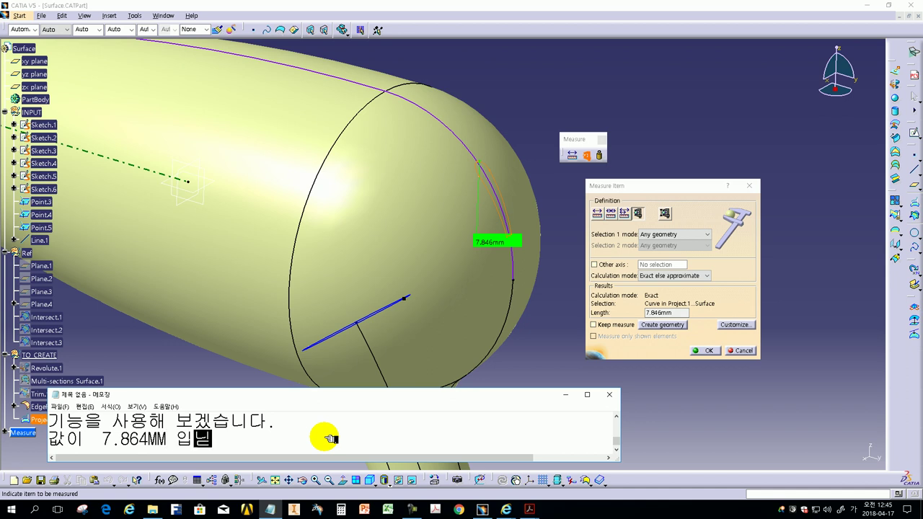
left_click(530, 509)
Step: Scroll the exam PDF to page 7's Question 4 and note that item 1 is a pattern problem to practise
left_click(585, 472)
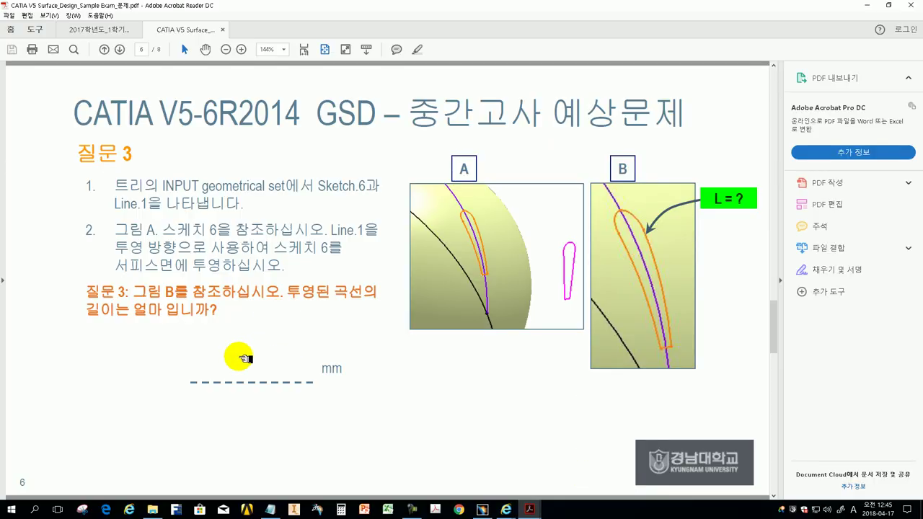
scroll(424, 392, "down", 1)
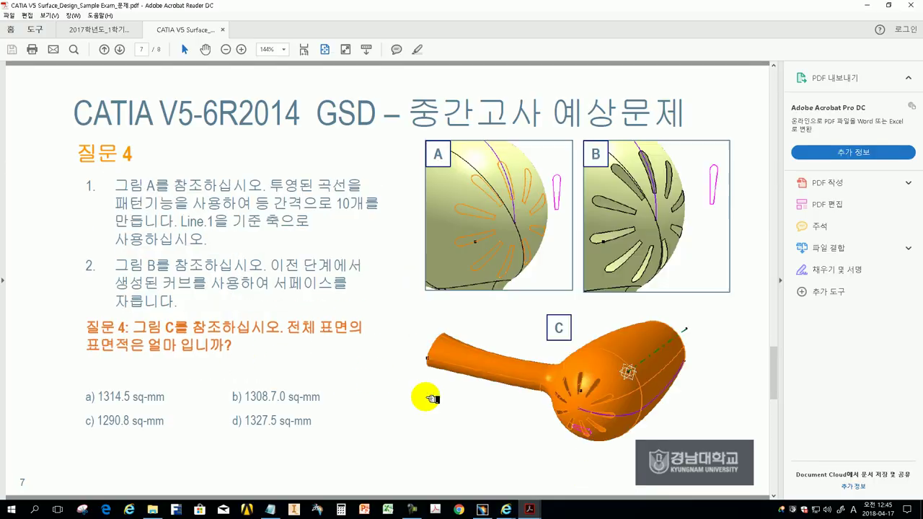
left_click(270, 509)
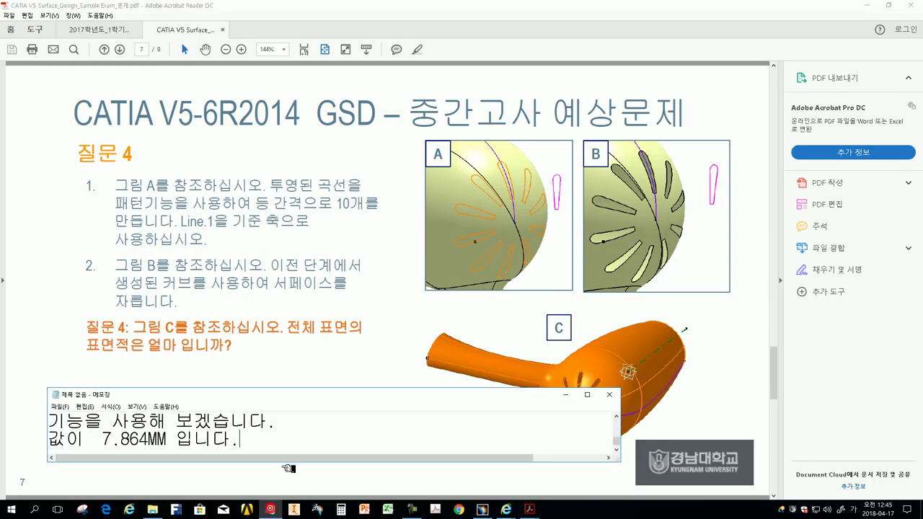
key("Return")
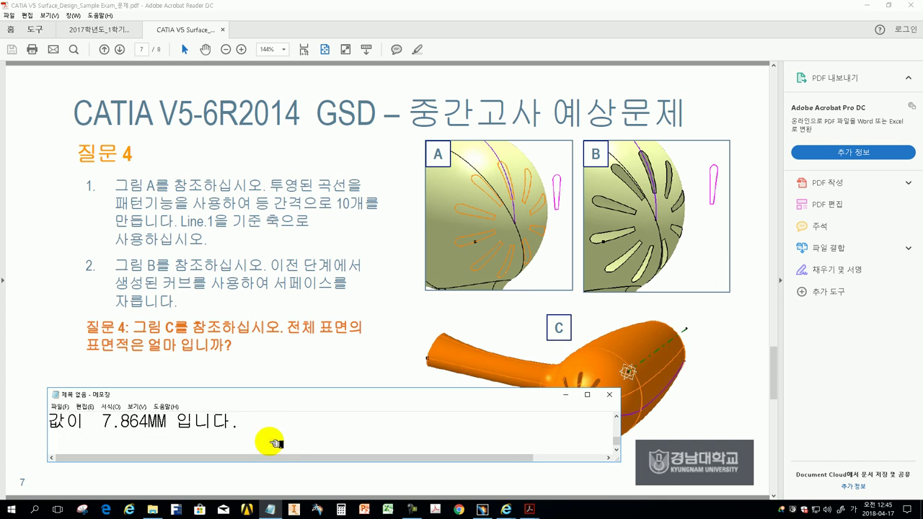
type("질문 4엣서 요구하는 ㅁ")
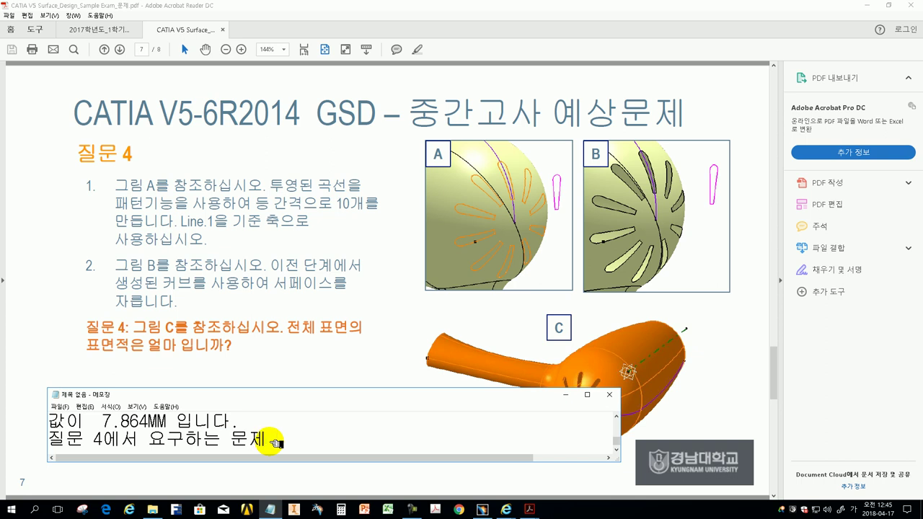
type("같이 해")
type("보겠습니다.")
key("Return")
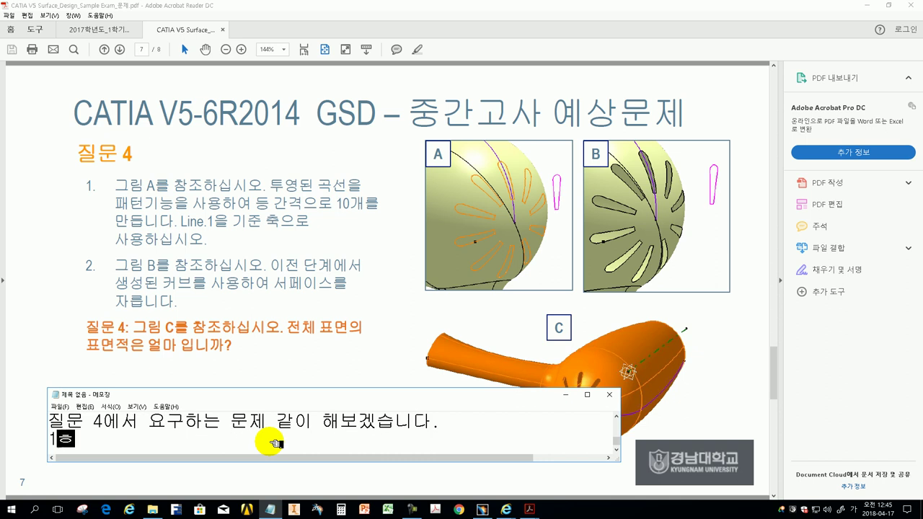
type("엣")
type("구하는것은 ㅍ")
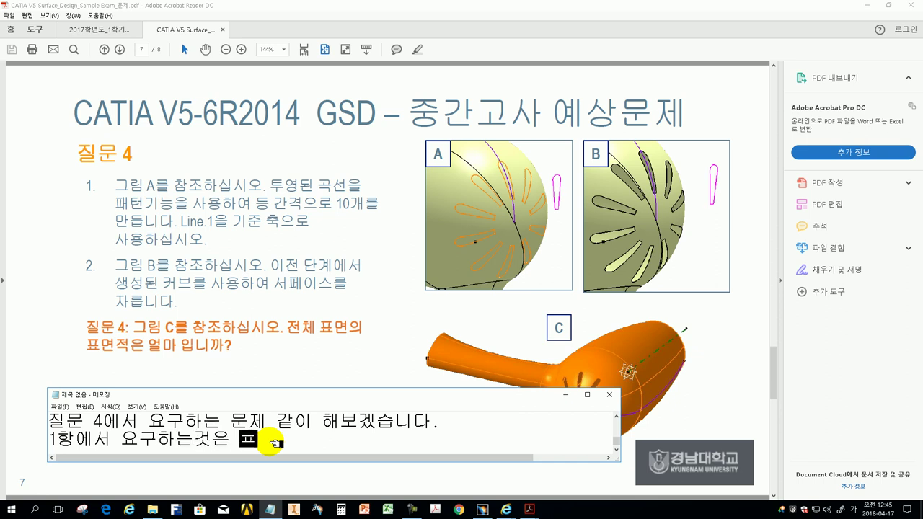
type("턴문")
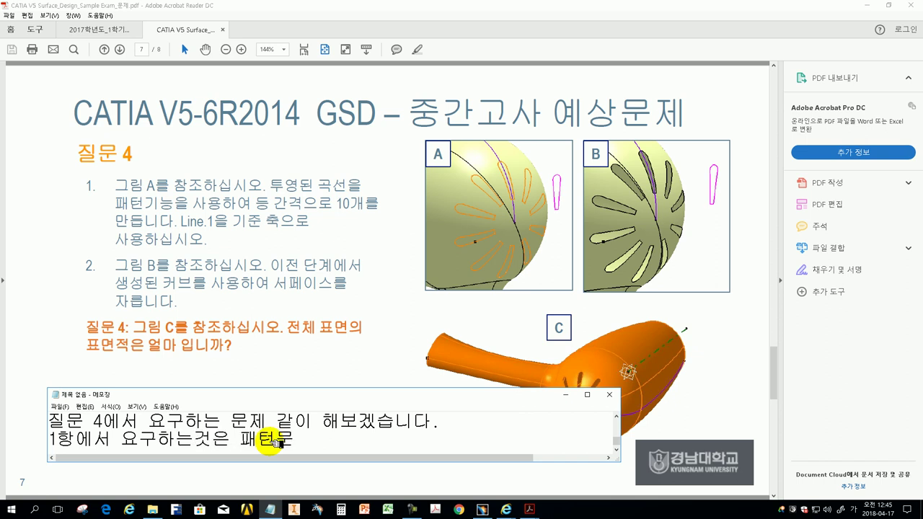
type("제 입니다.")
key("Return")
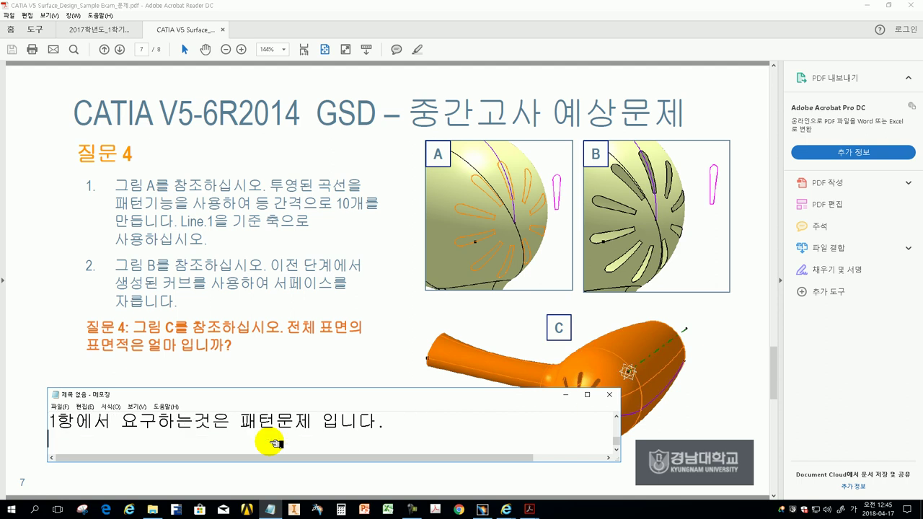
type("습으로 확")
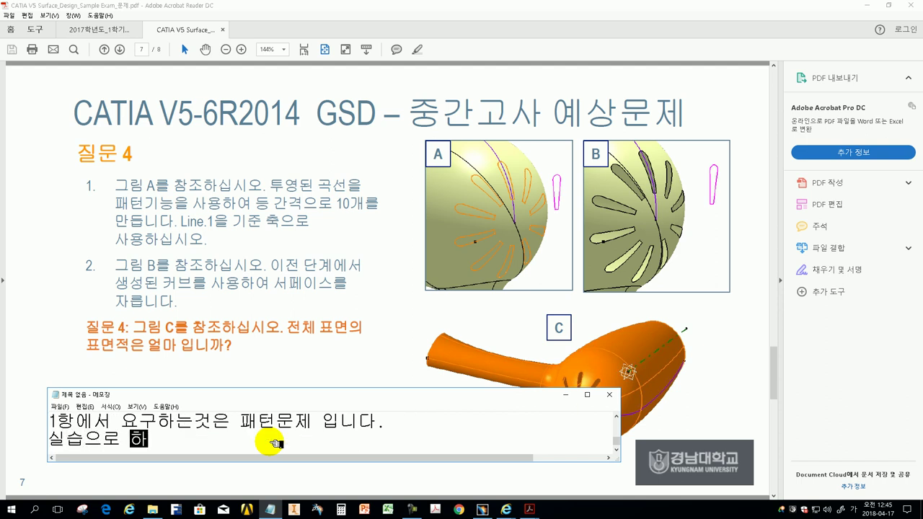
type("인해 보겠습니다.")
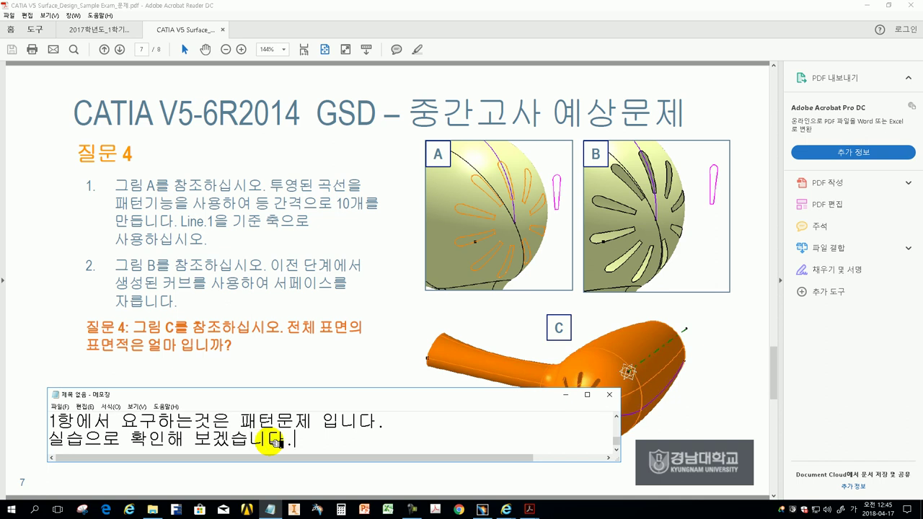
Step: Close the 7.846mm Measure Item result and dock the Measure toolbar at the bottom
left_click(484, 512)
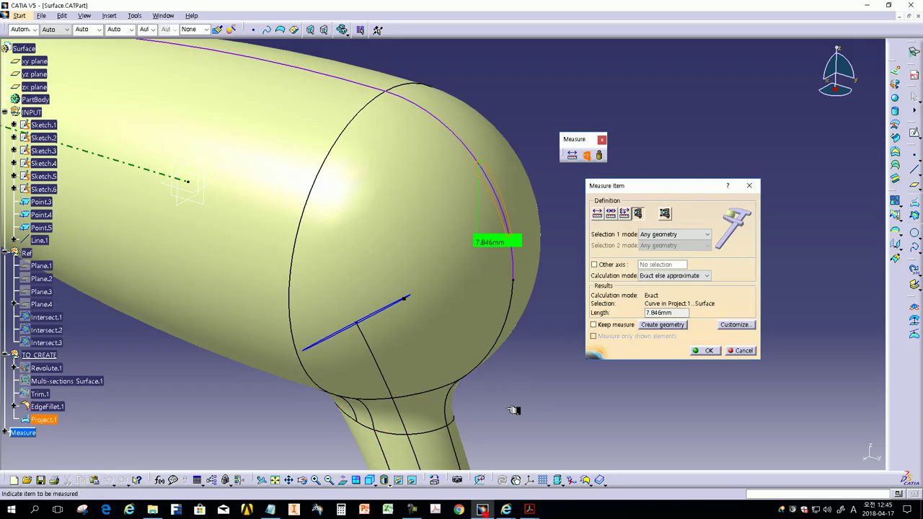
left_click(706, 351)
left_click(584, 141)
left_click_drag(586, 149, 639, 469)
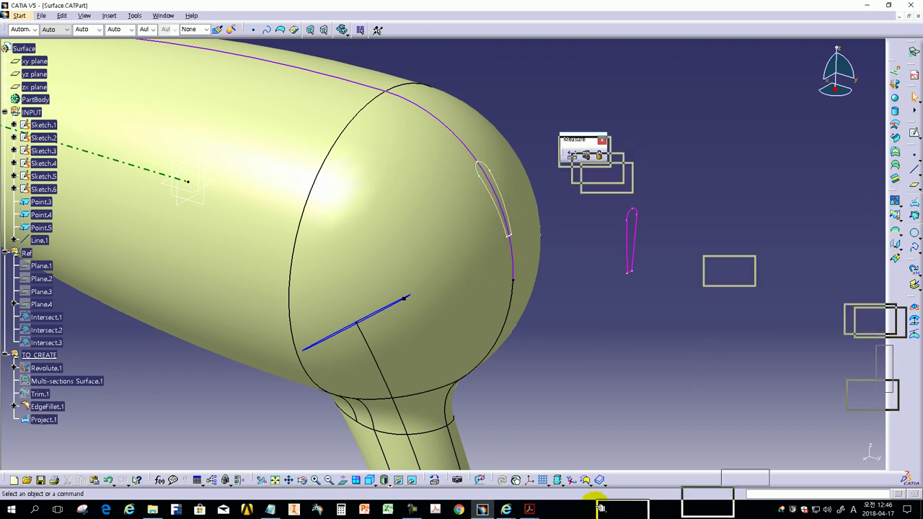
left_click_drag(638, 470, 637, 476)
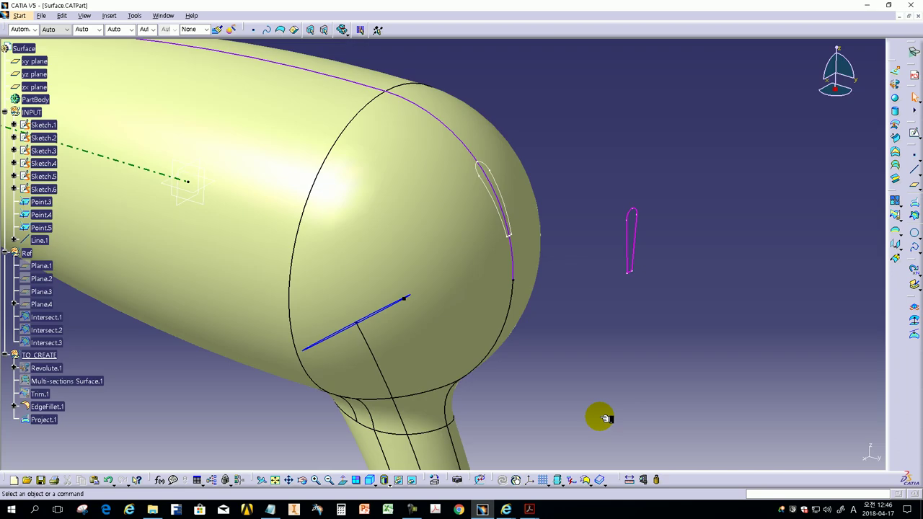
Step: Note that a pattern feature also exists in GSD and will be practised hands-on
left_click(269, 509)
left_click(299, 440)
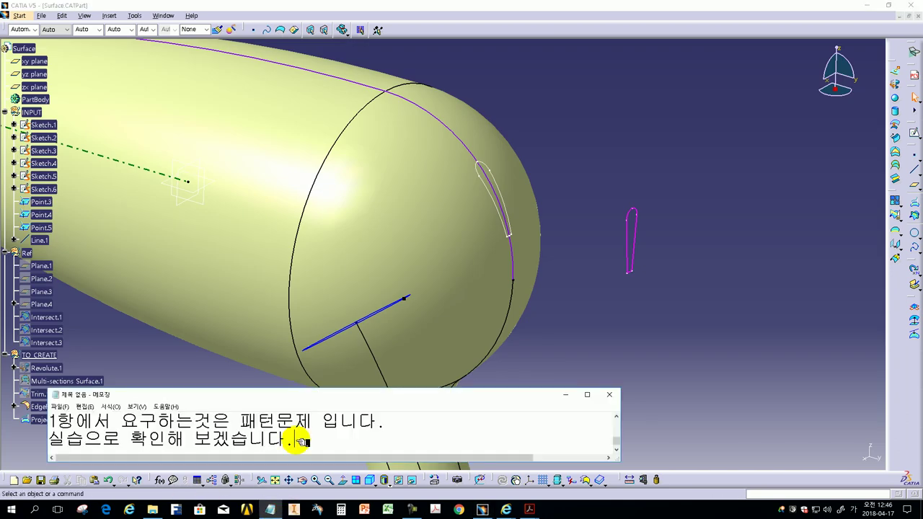
key("Return")
type("패터")
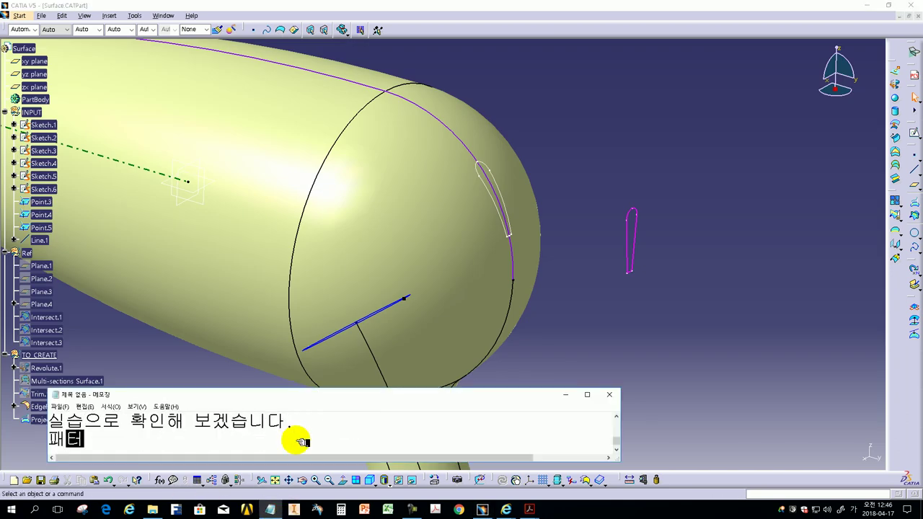
type("ㄴ ㄱㅣㄴㅇ")
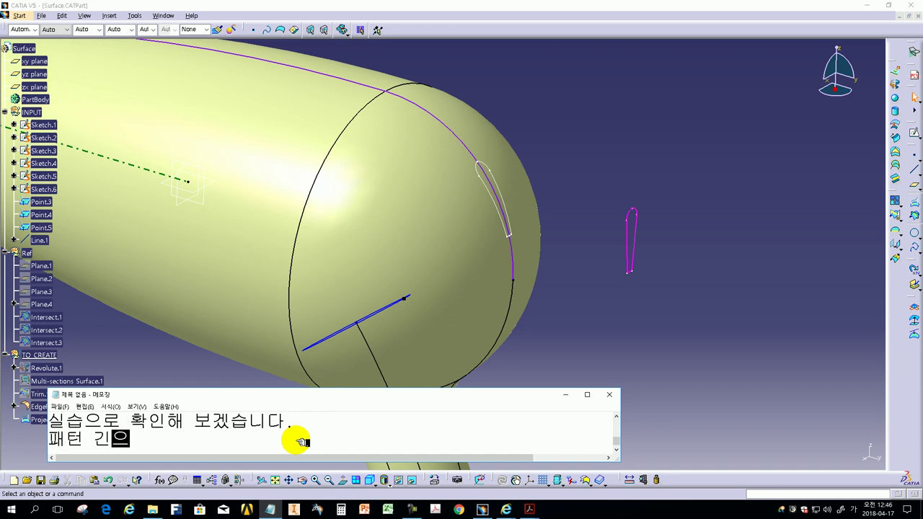
type("능도 GSD에")
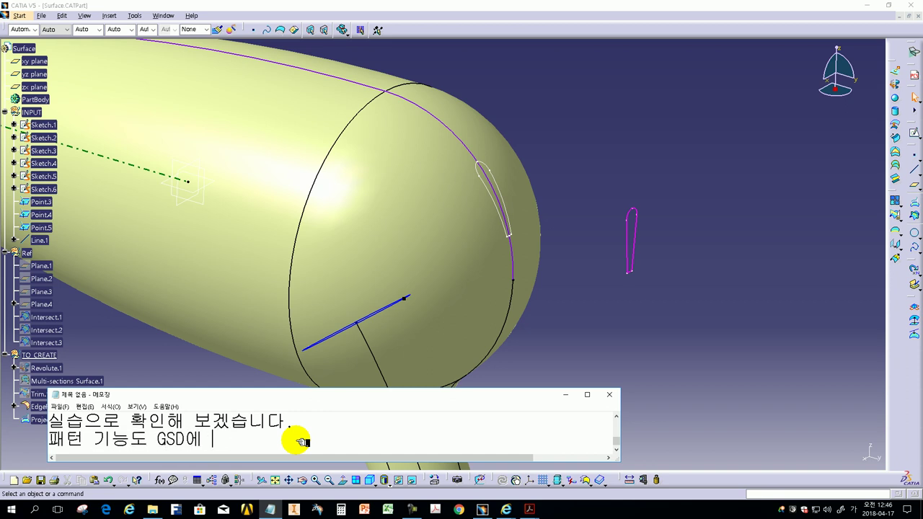
type("습니다.")
key("Return")
type("ㅊㅏㅈㅇㅏ ㅂㅈ")
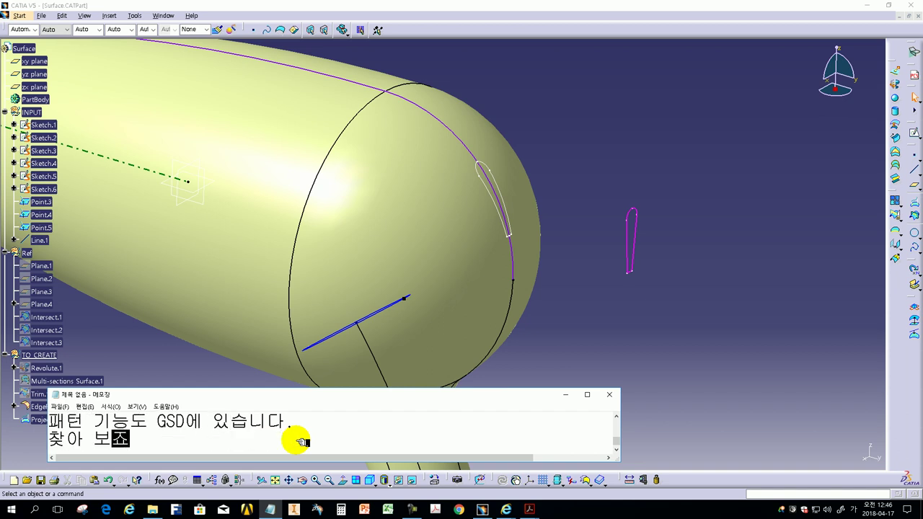
type("ㅛ")
key("Return")
Step: Switch to Generative Shape Design and tear off the Patterns toolbar
left_click(29, 15)
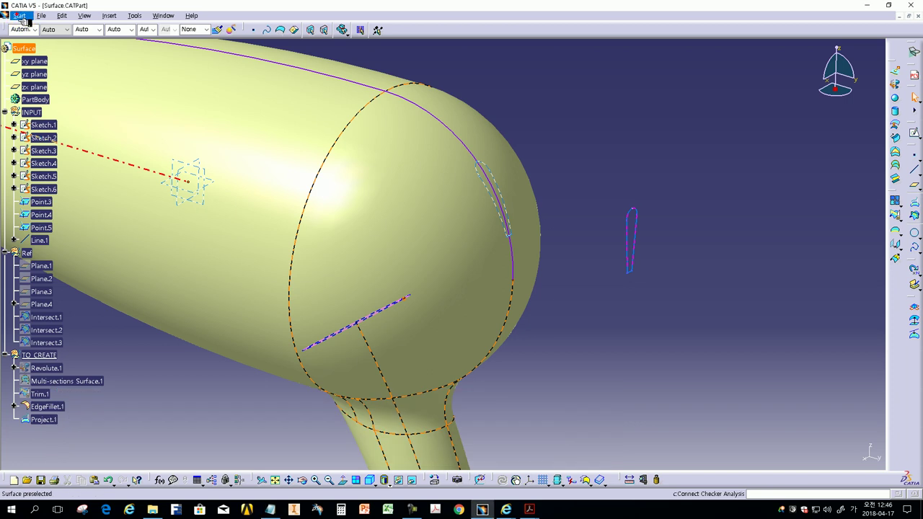
mouse_move(32, 49)
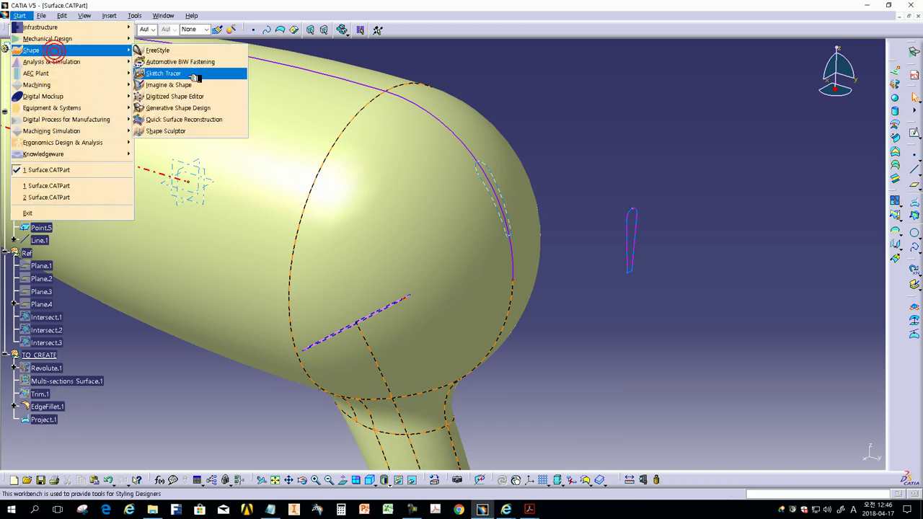
left_click(181, 108)
mouse_move(591, 121)
left_mouse_down()
mouse_move(893, 245)
mouse_move(577, 158)
left_mouse_up()
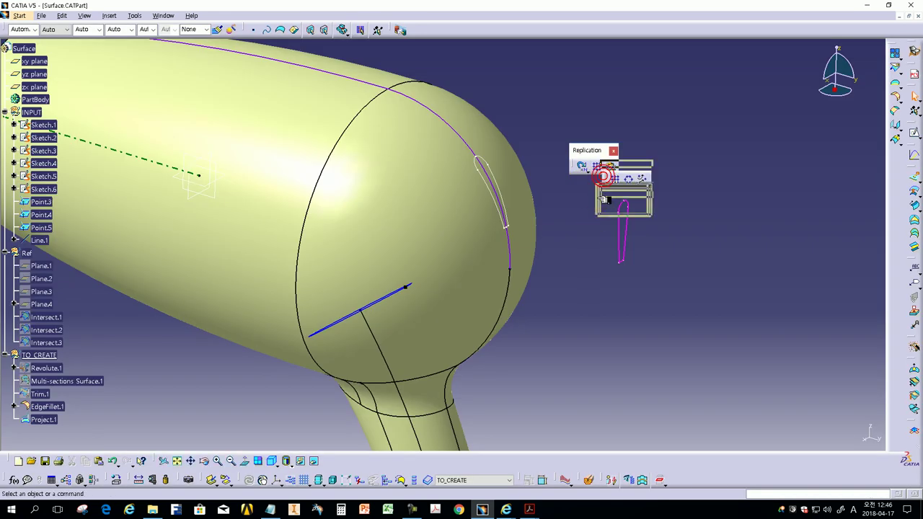
left_click_drag(605, 171, 602, 267)
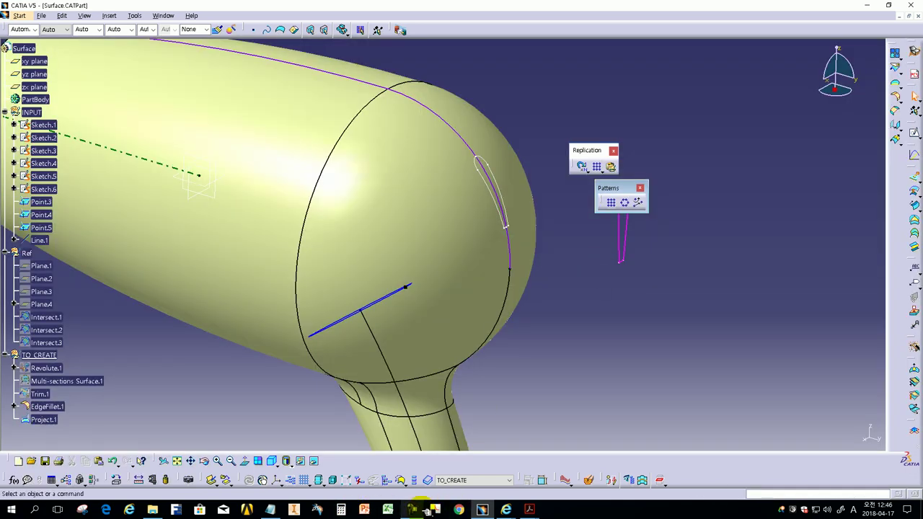
Step: Note that the pattern tools are here and a circular pattern will be used, then start Circular Pattern
left_click(288, 509)
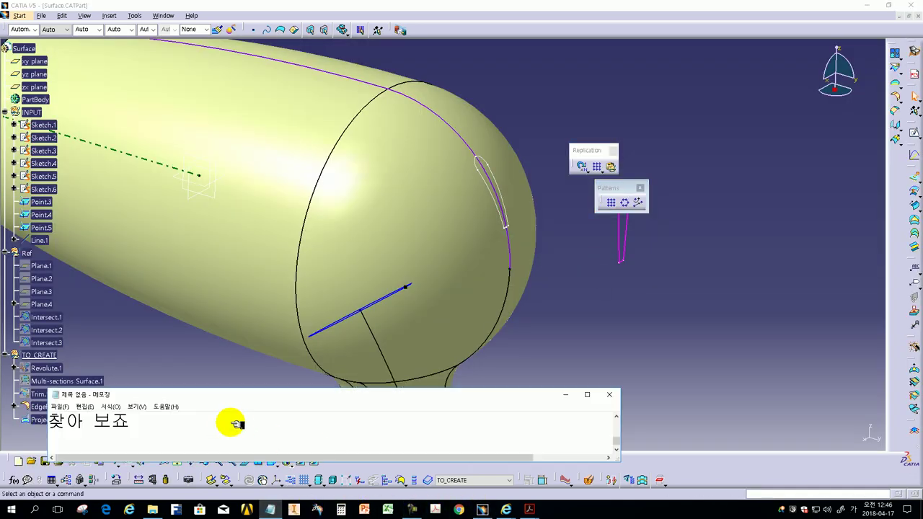
type("패턴 도구가")
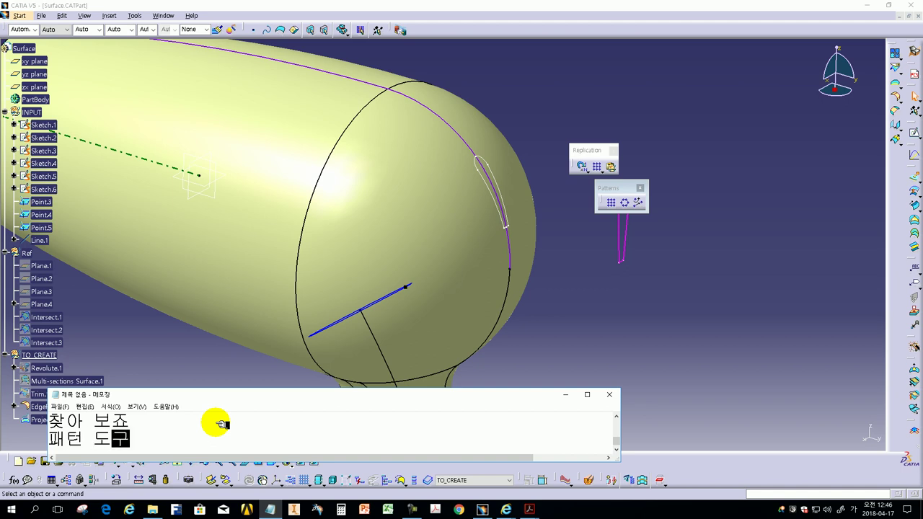
type(" 여기에 있습니다.")
key("Return")
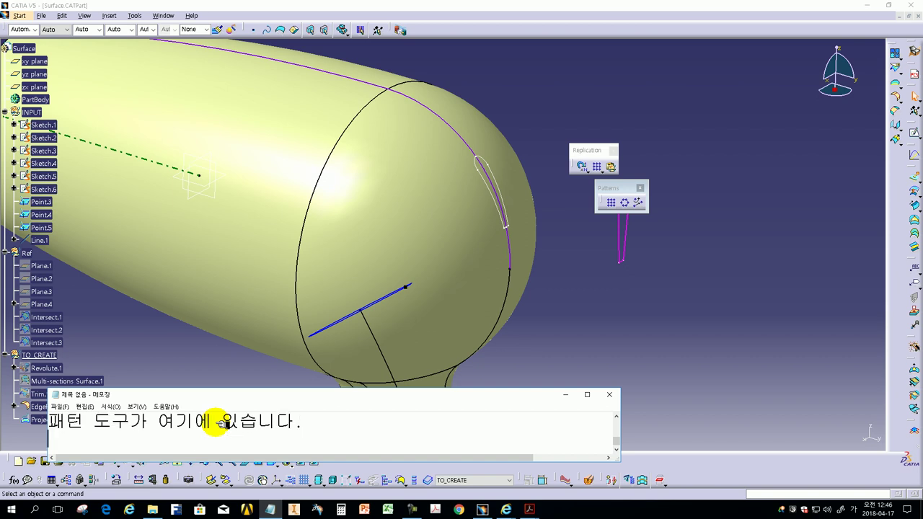
key("BackSpace")
type("ㅈ")
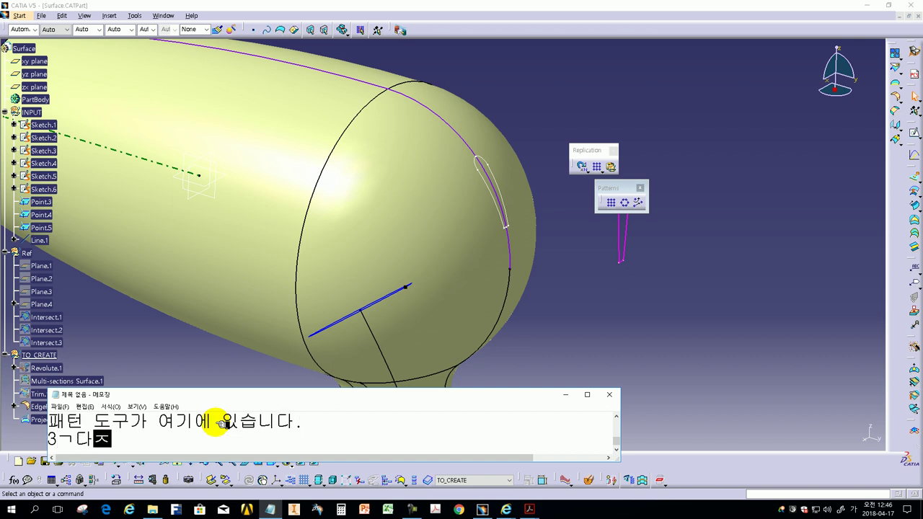
type("가지가 있습니다.")
key("Return")
type("이중ㅇ")
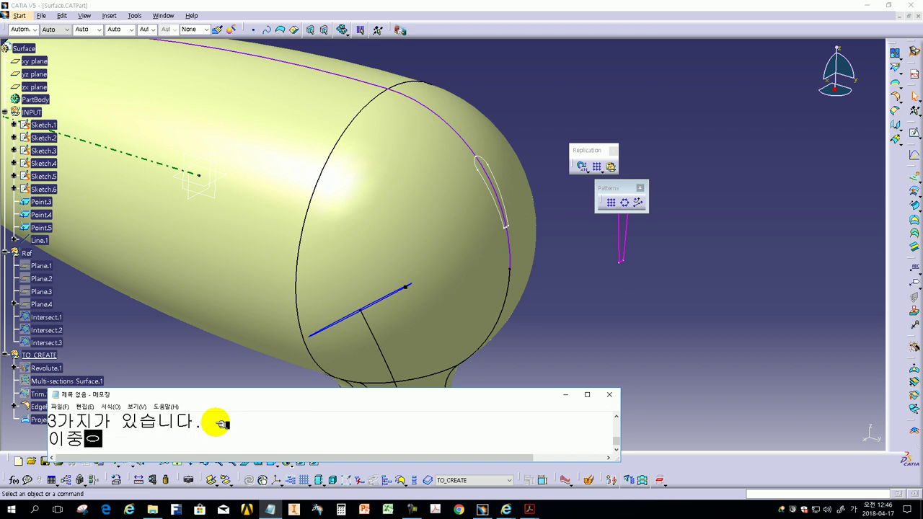
type("금은 ")
type("원혀")
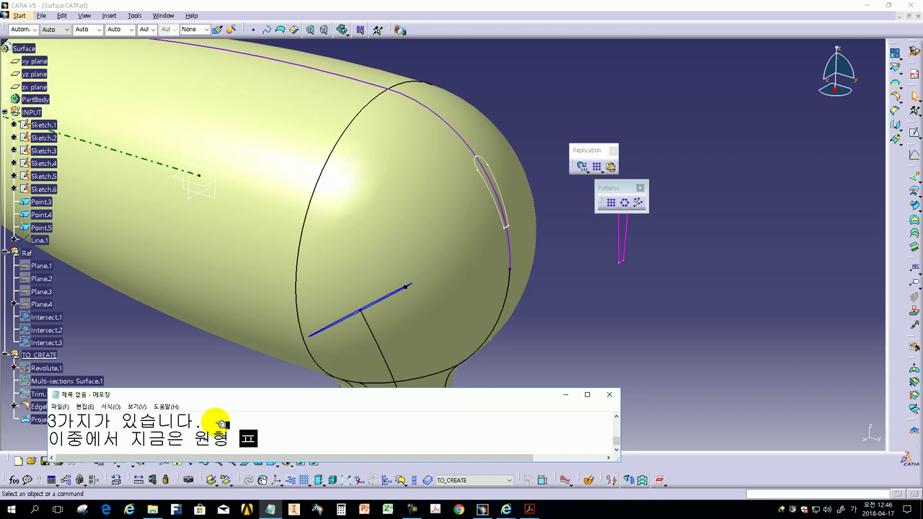
type("사용합니다")
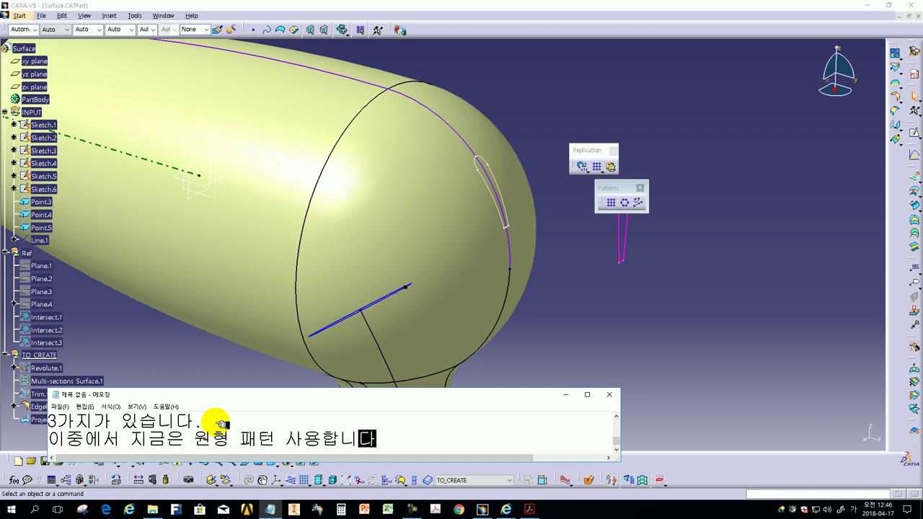
left_click(551, 332)
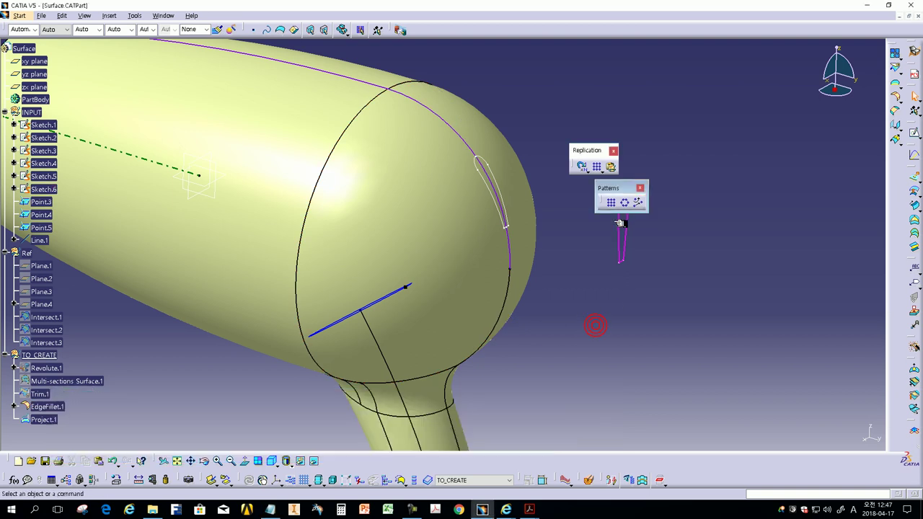
left_click(635, 204)
Step: Choose Project.1 as the pattern object and Line.1 as the rotation axis
mouse_move(727, 263)
left_mouse_down()
mouse_move(610, 254)
mouse_move(589, 237)
left_mouse_up()
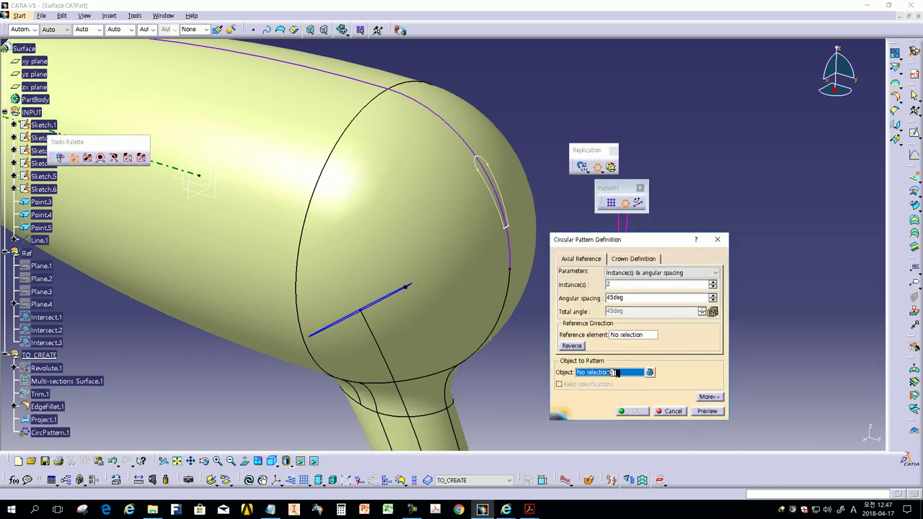
left_click(501, 207)
left_click(634, 337)
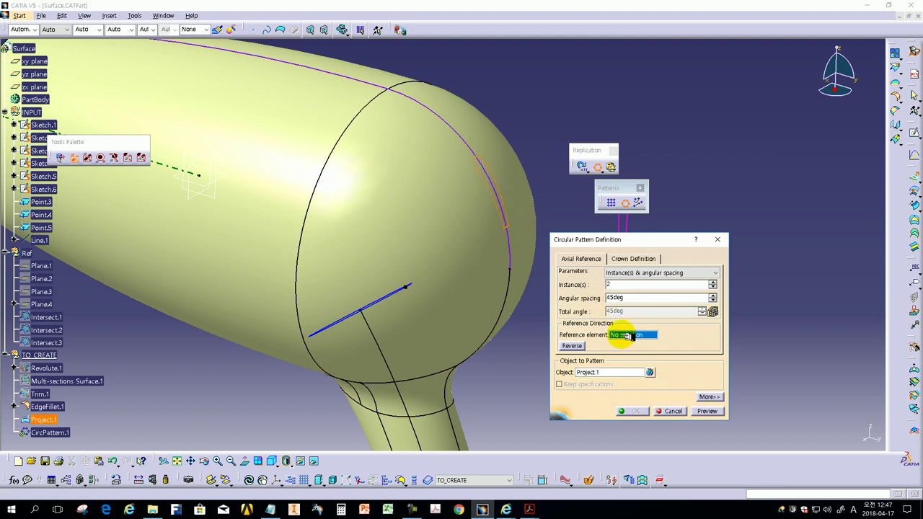
mouse_move(279, 192)
middle_mouse_down()
mouse_move(427, 226)
mouse_move(238, 206)
middle_mouse_up()
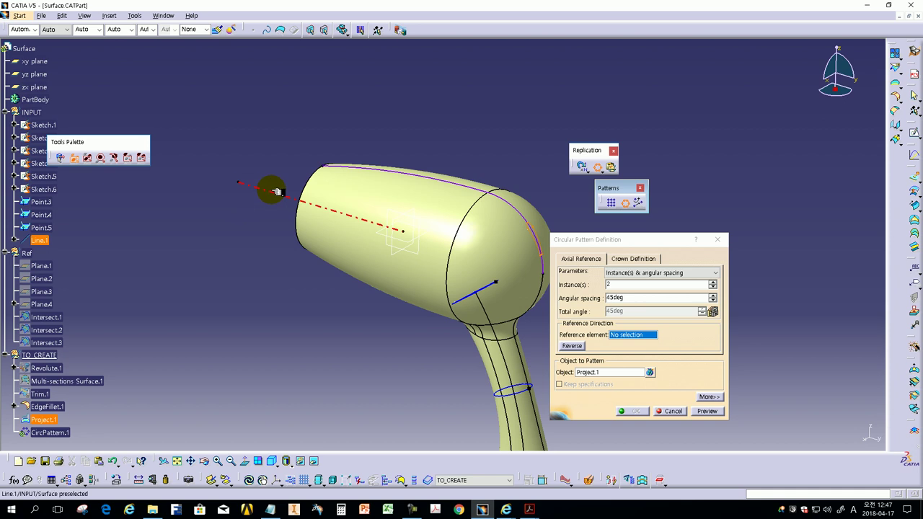
left_click(270, 191)
mouse_move(435, 271)
middle_mouse_down("ctrl")
mouse_move(333, 247)
mouse_move(299, 209)
mouse_move(387, 210)
middle_mouse_up("ctrl")
Step: Set Complete crown with 10 instances and confirm the pattern
left_click(639, 273)
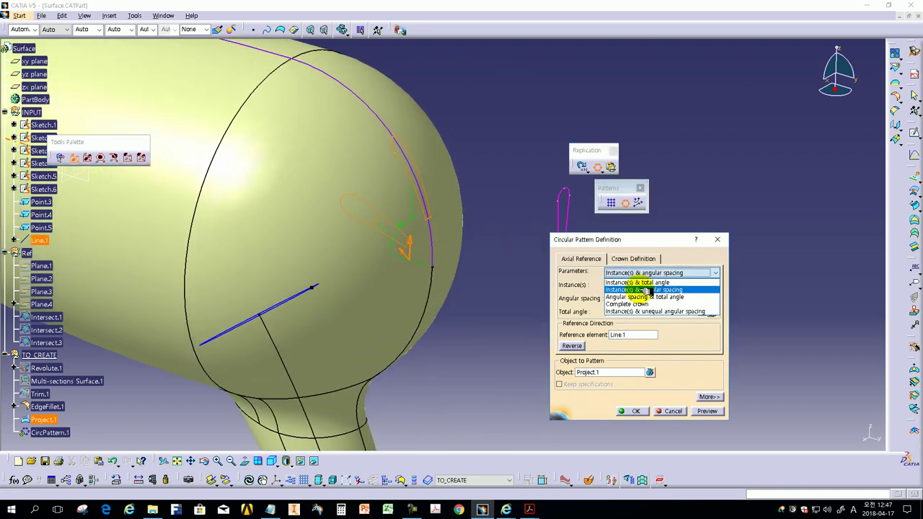
left_click(628, 304)
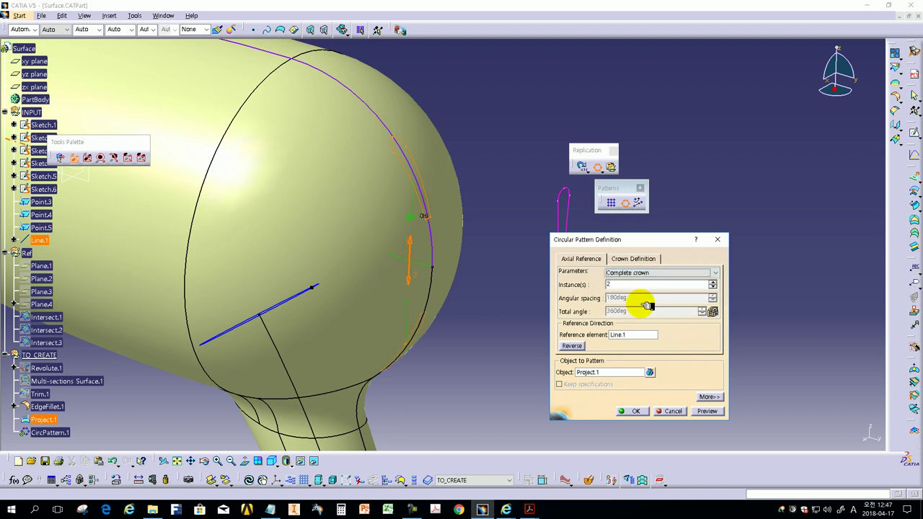
double_click(631, 284)
left_click(713, 281)
left_click(713, 281)
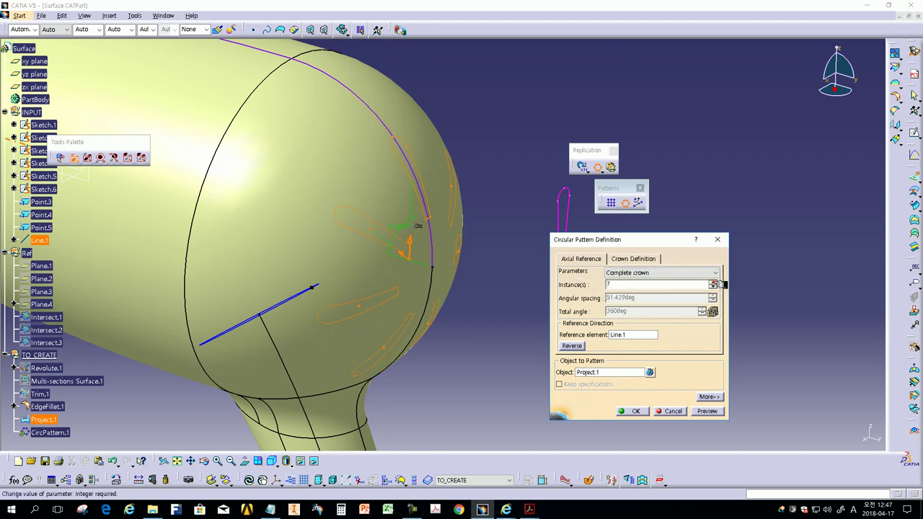
left_click(713, 281)
left_click(713, 281)
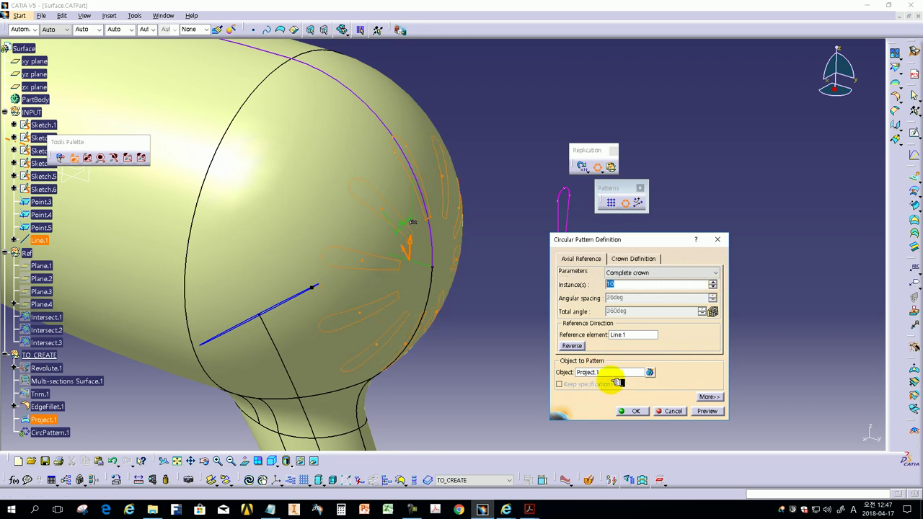
left_click(635, 412)
mouse_move(517, 378)
middle_mouse_down()
mouse_move(382, 227)
mouse_move(513, 388)
middle_mouse_up()
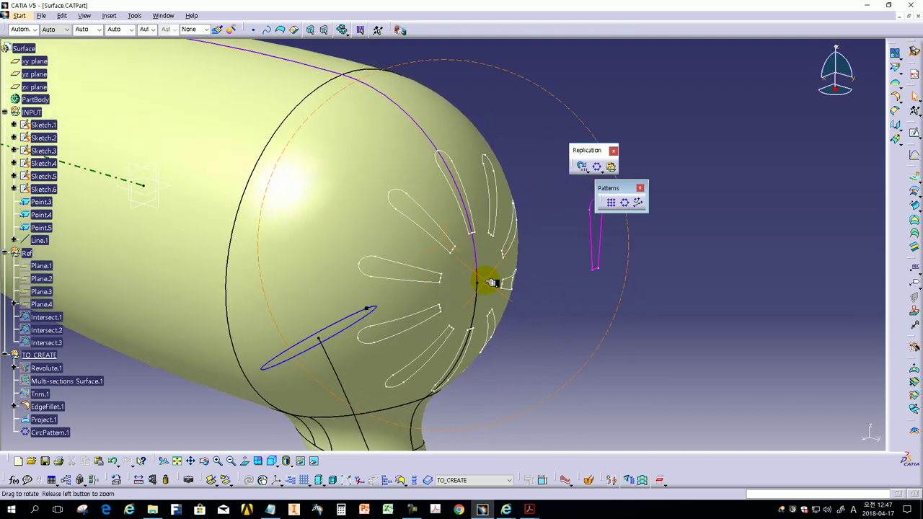
left_click(270, 510)
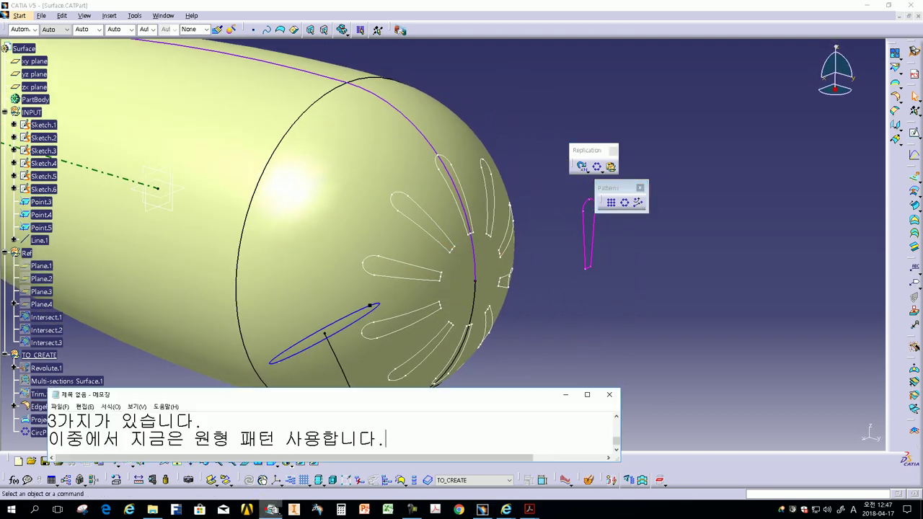
key("Return")
left_click(404, 440)
type("이렇게 등각으로 10개 그리고.")
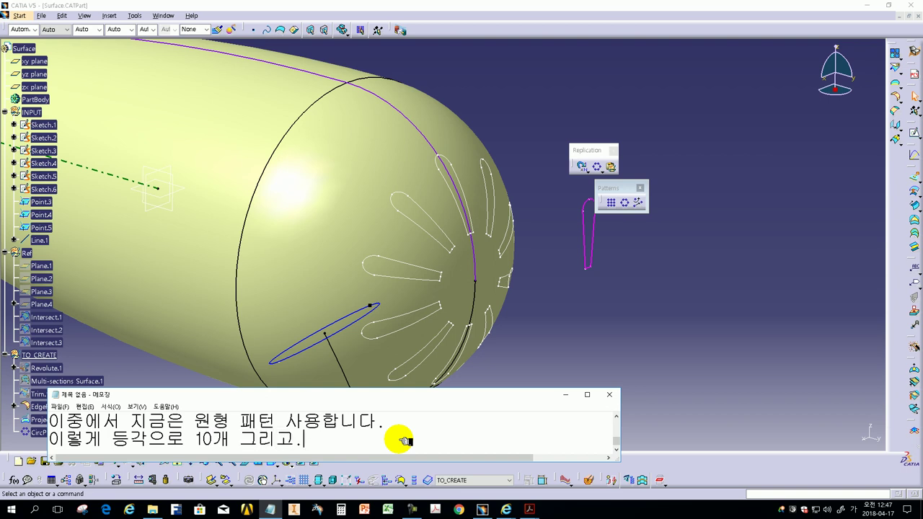
key("Return")
left_click(589, 336)
mouse_move(589, 336)
middle_mouse_down()
mouse_move(423, 251)
mouse_move(439, 200)
middle_mouse_up()
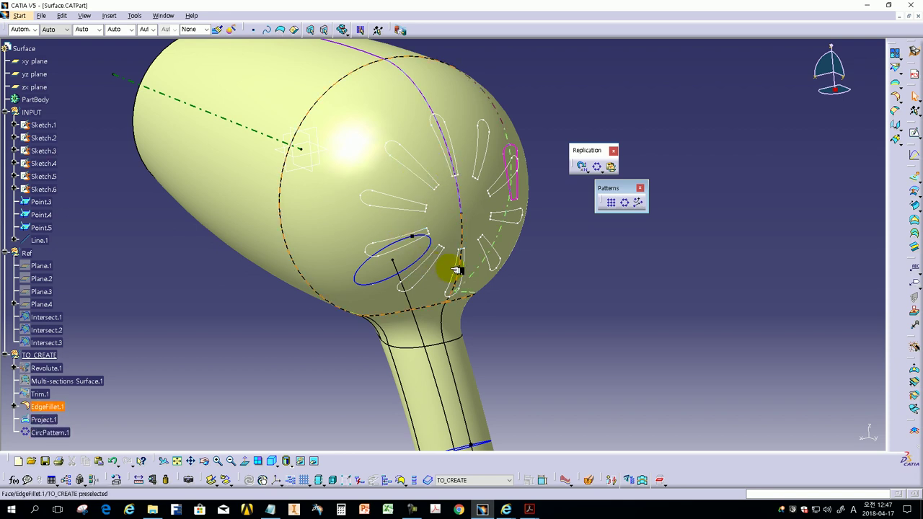
mouse_move(593, 315)
middle_mouse_down()
mouse_move(315, 239)
mouse_move(390, 259)
mouse_move(375, 303)
middle_mouse_up()
left_click(270, 509)
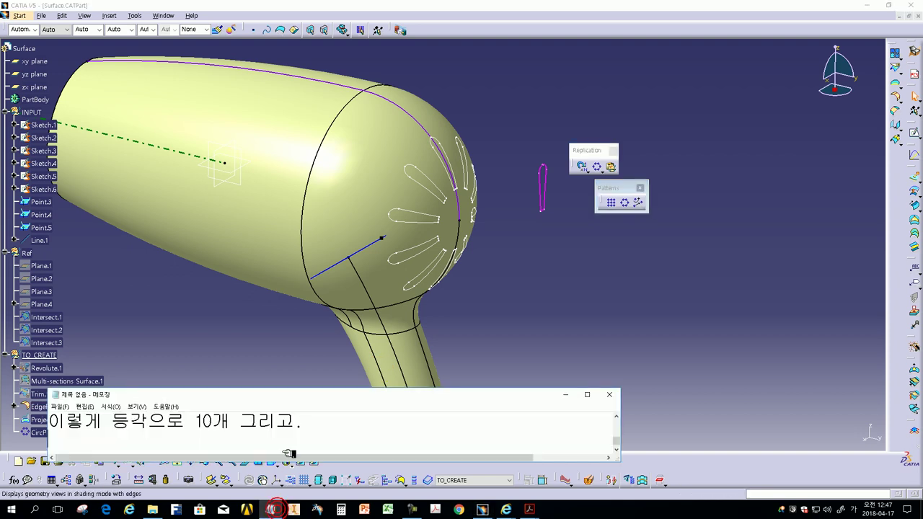
left_click(332, 417)
type("뭊")
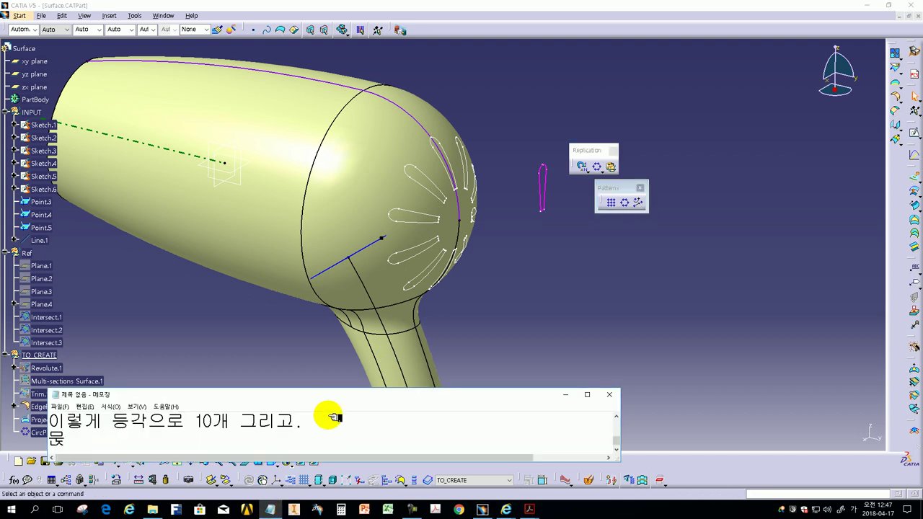
type("내용을 일")
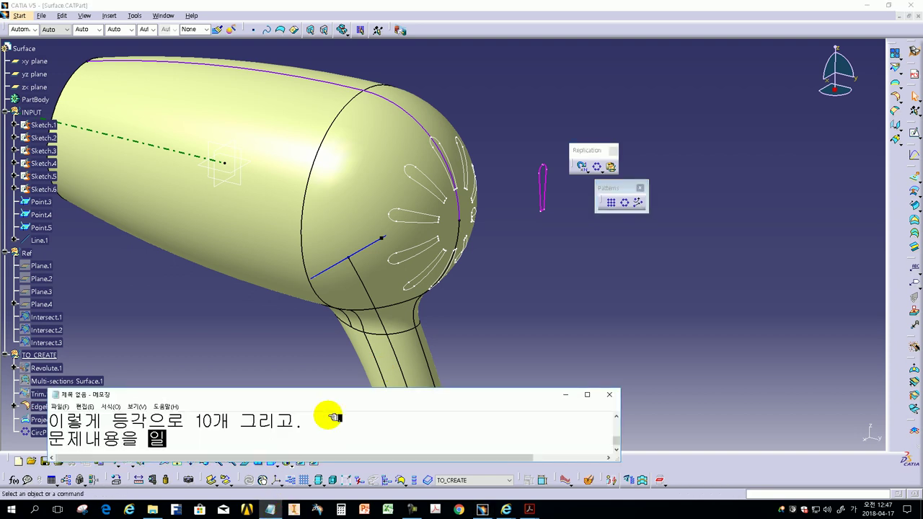
type("라깡")
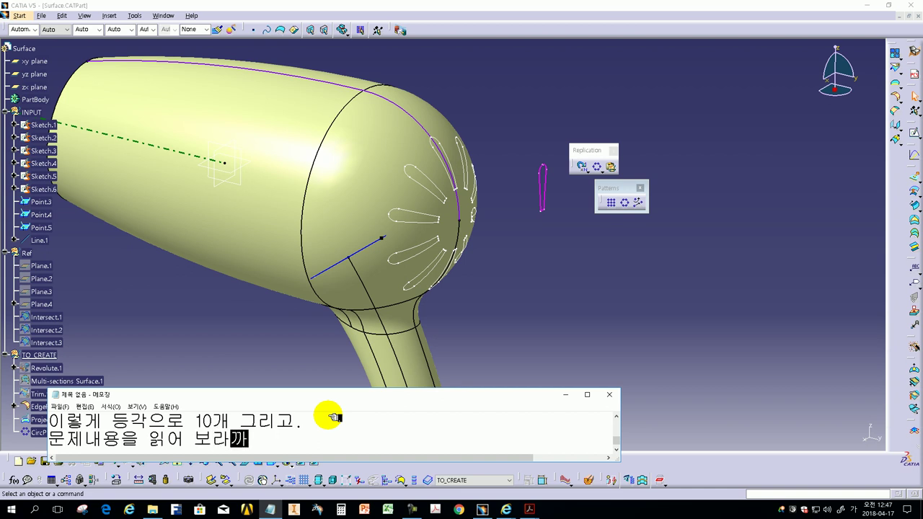
type("까요.")
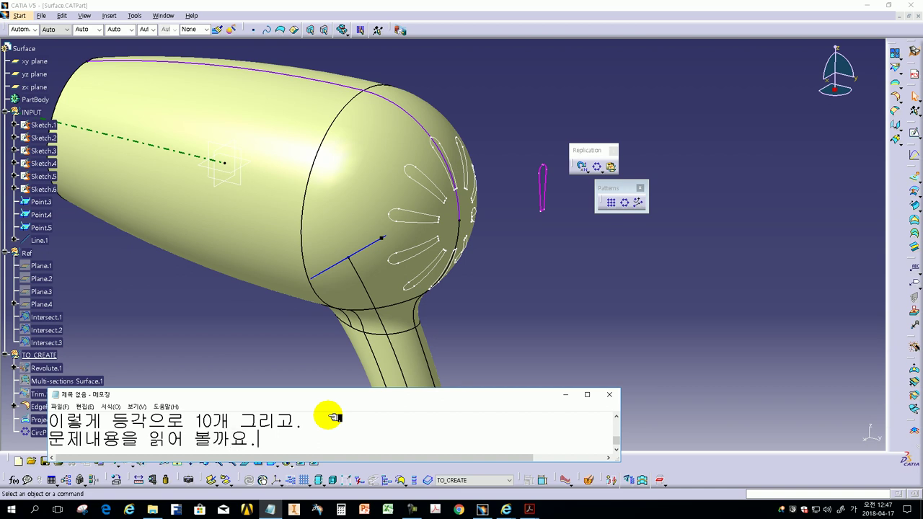
left_click(228, 337)
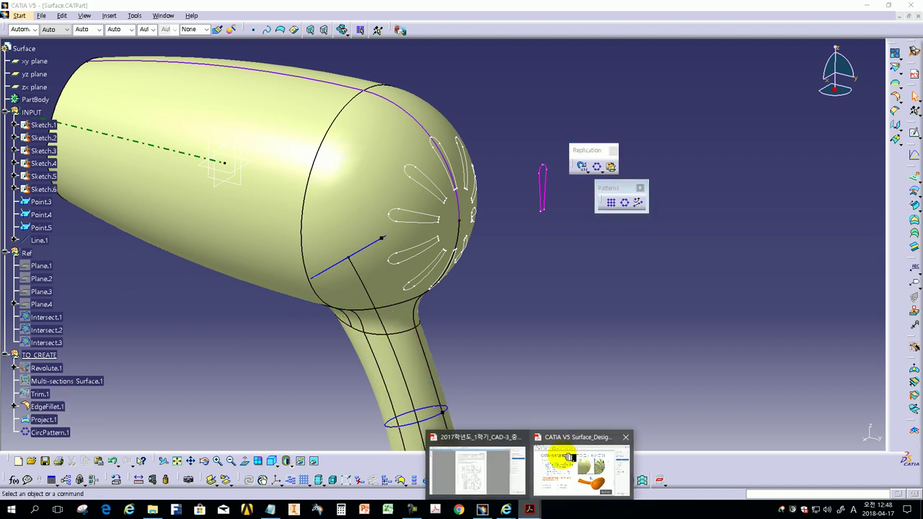
mouse_move(529, 510)
left_click(570, 458)
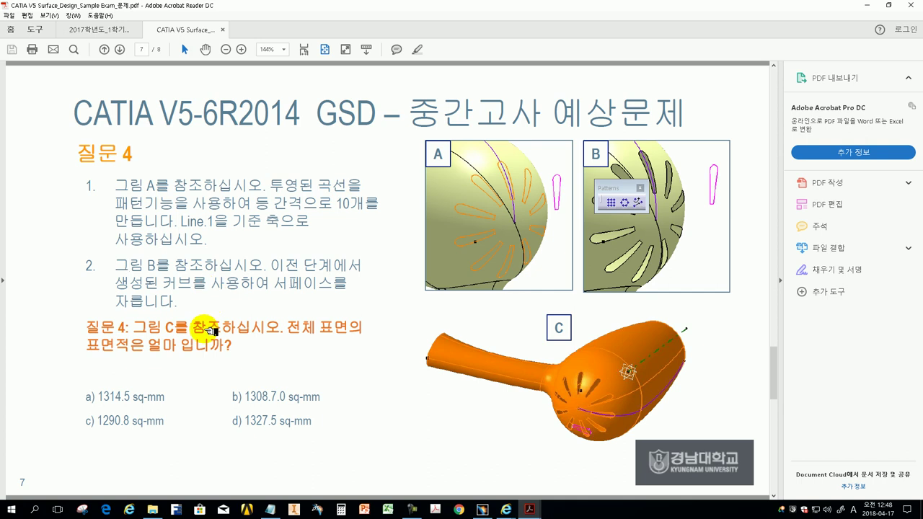
left_click(283, 512)
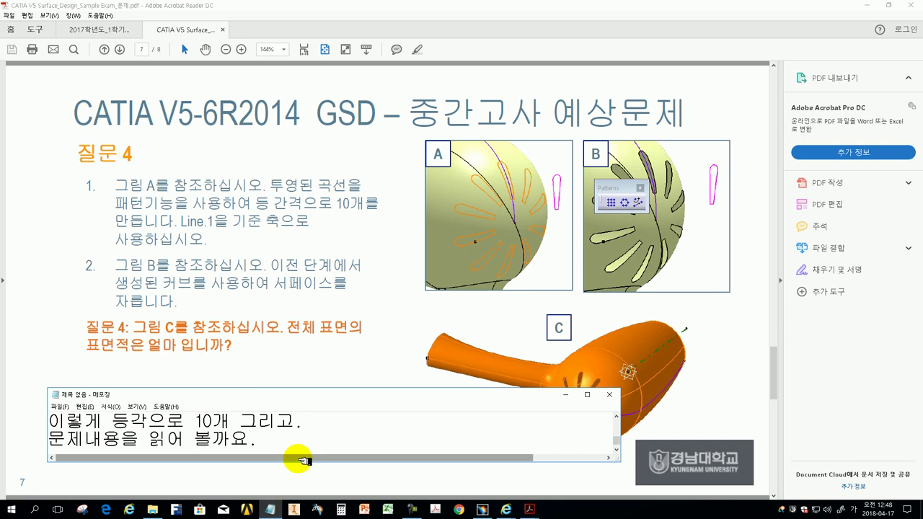
key("Return")
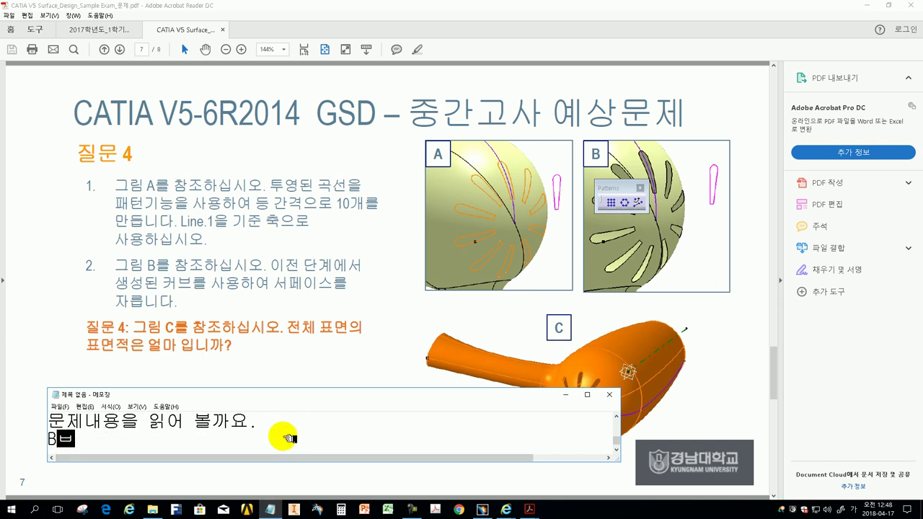
type("림ㅇ")
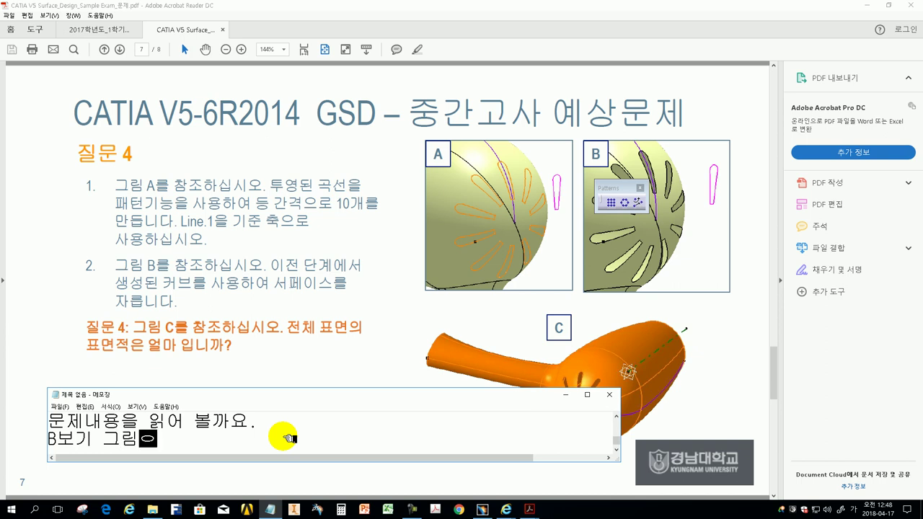
type("려며")
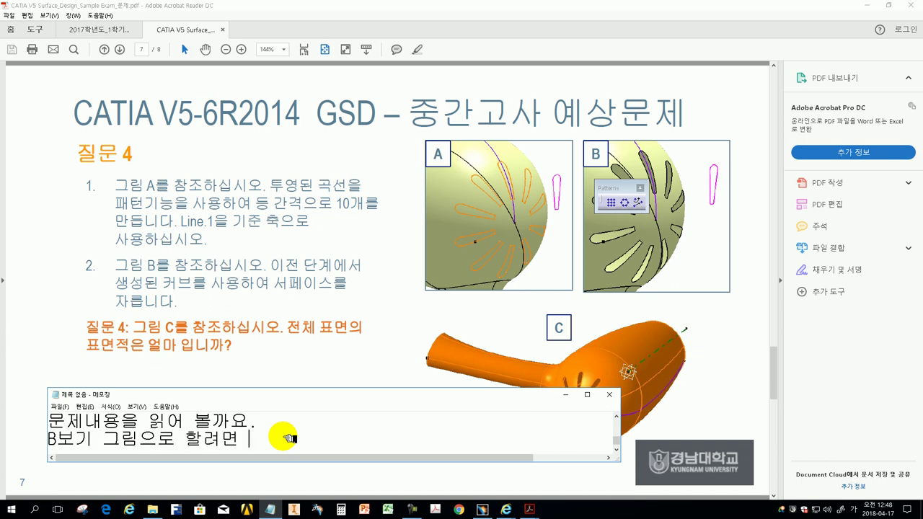
type("플라")
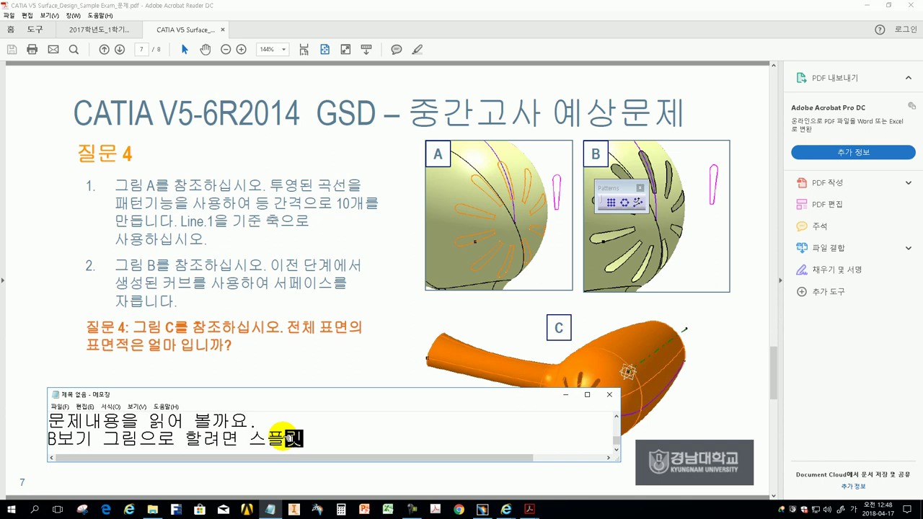
type("기능사용해서 ")
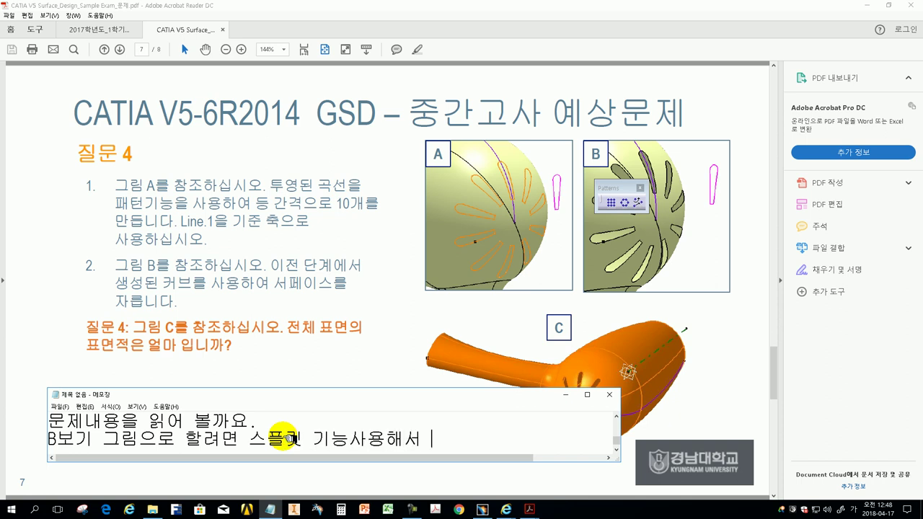
type("면을 짜르")
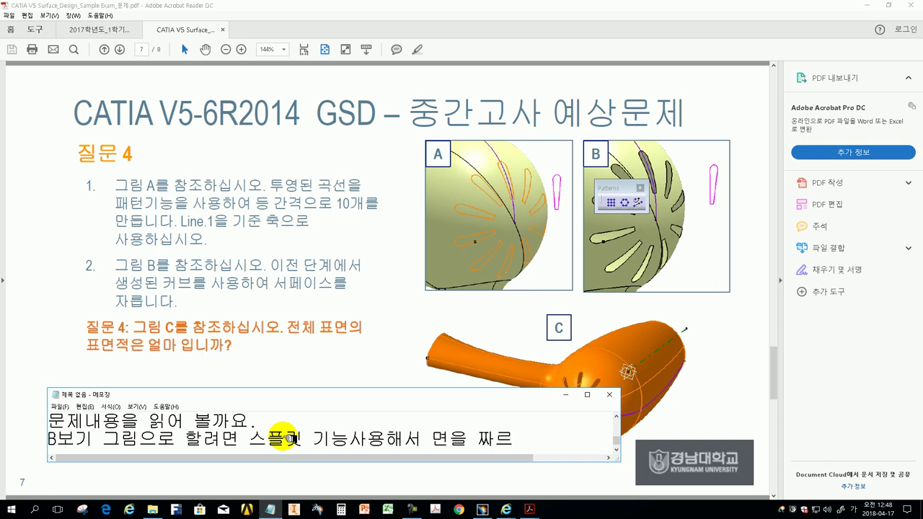
type("는 작업")
key("Return")
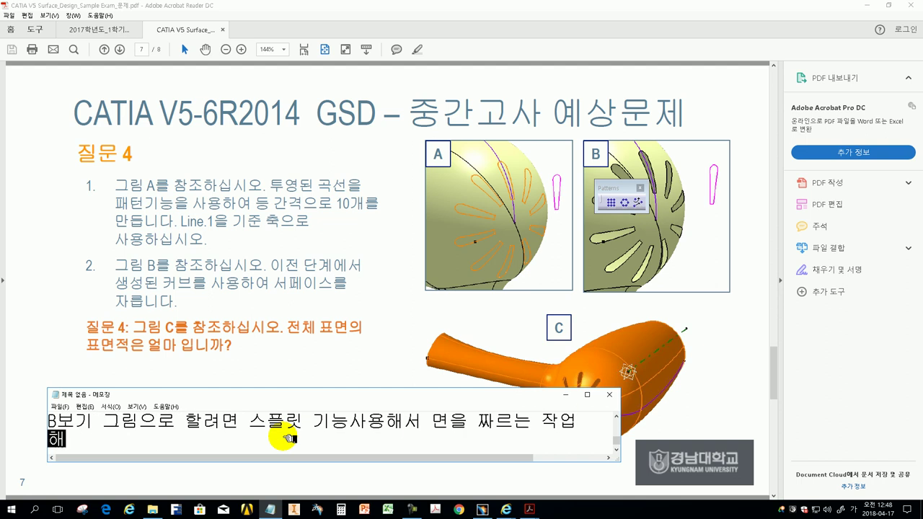
type(" 봅시다.")
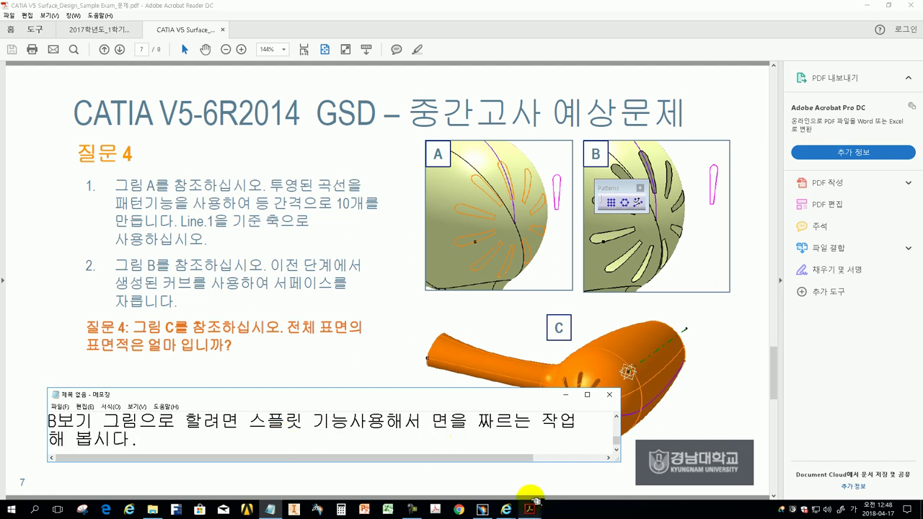
left_click(482, 509)
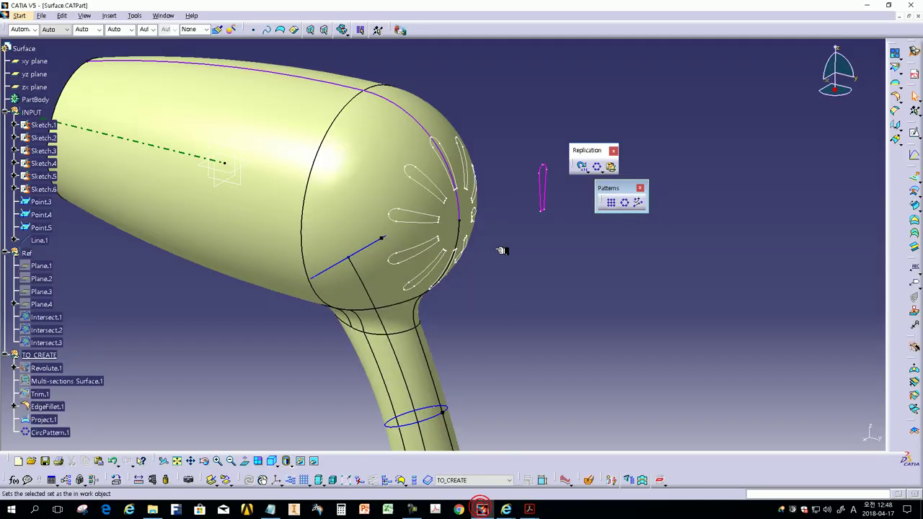
Step: Switch to Wireframe and Surface Design and float the Split/Trim toolbar
left_click(640, 187)
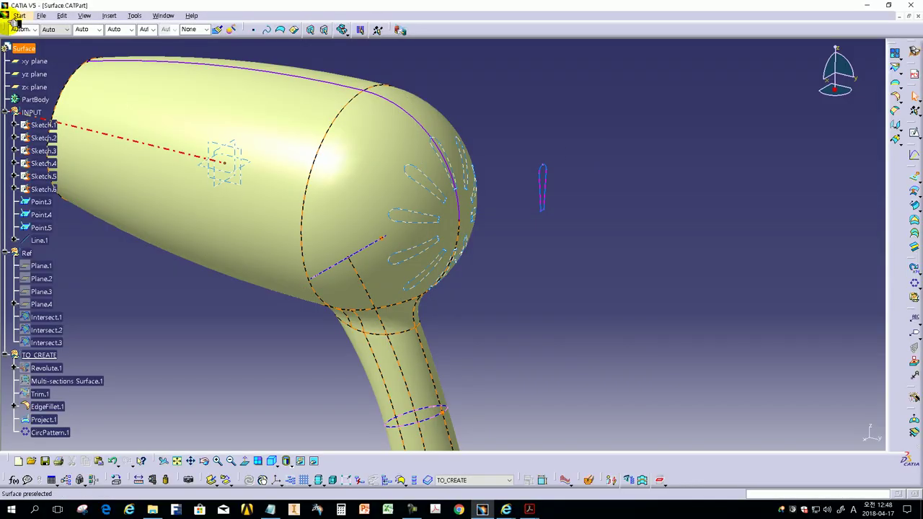
left_click(18, 15)
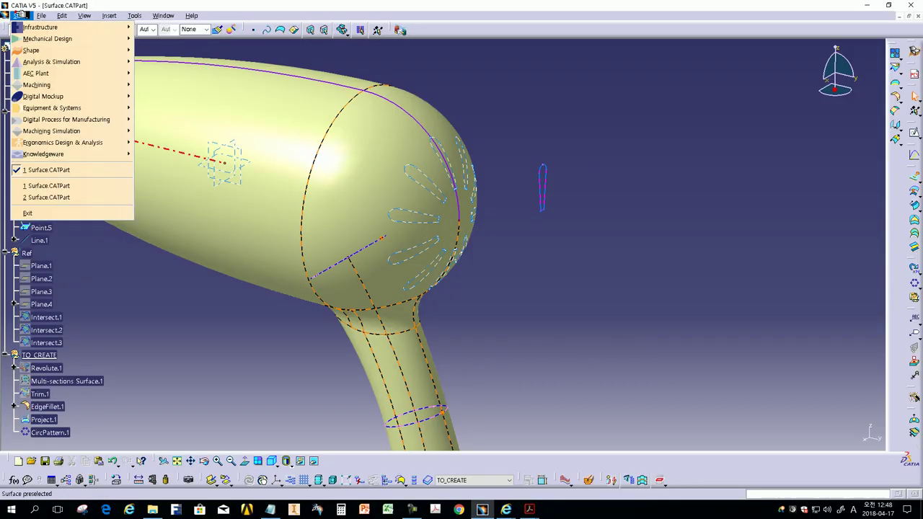
mouse_move(47, 38)
left_click(186, 201)
left_click(697, 243)
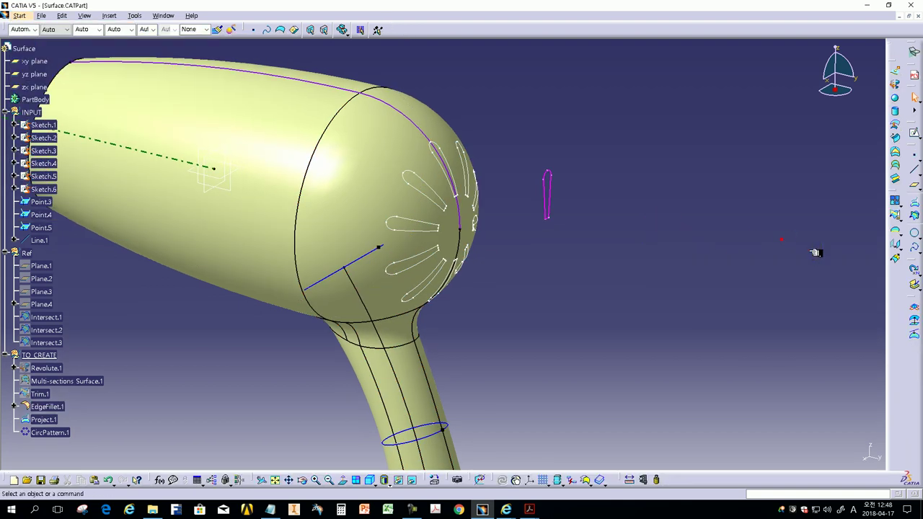
left_click_drag(896, 192, 530, 133)
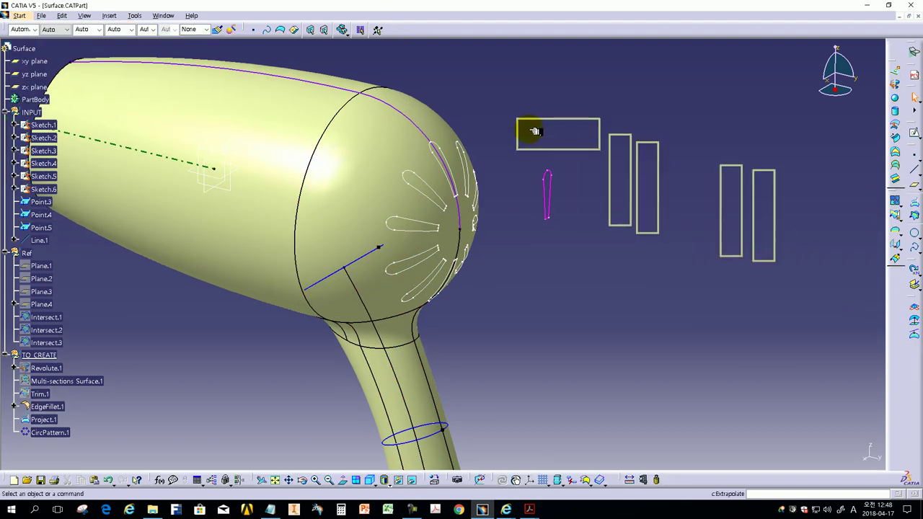
left_click(632, 226)
left_click(569, 143)
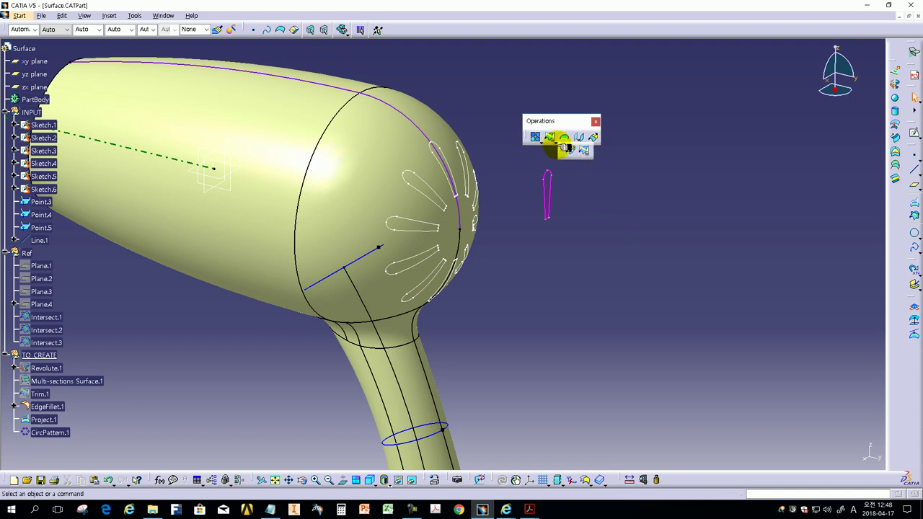
left_click_drag(570, 167, 587, 189)
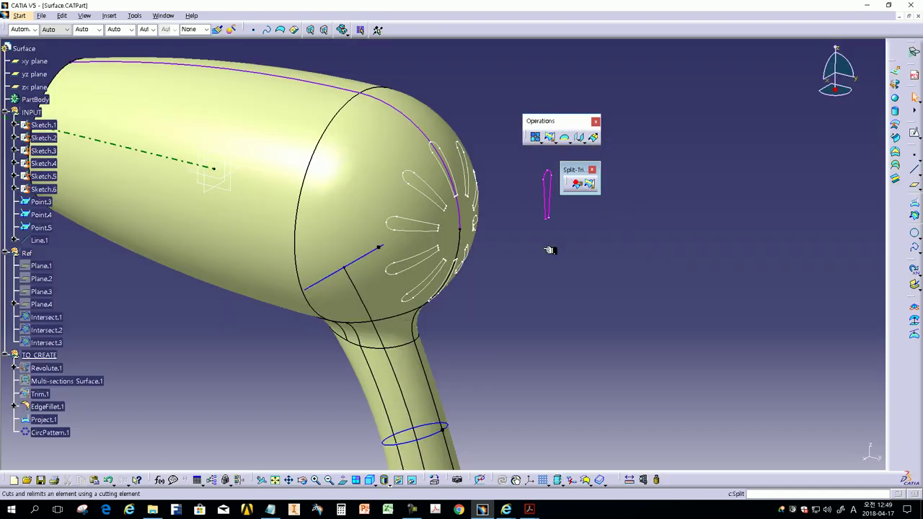
Step: Split EdgeFillet.1 using Project.1 and CircPattern.1 as cutting elements
middle_click_drag(515, 278, 707, 305)
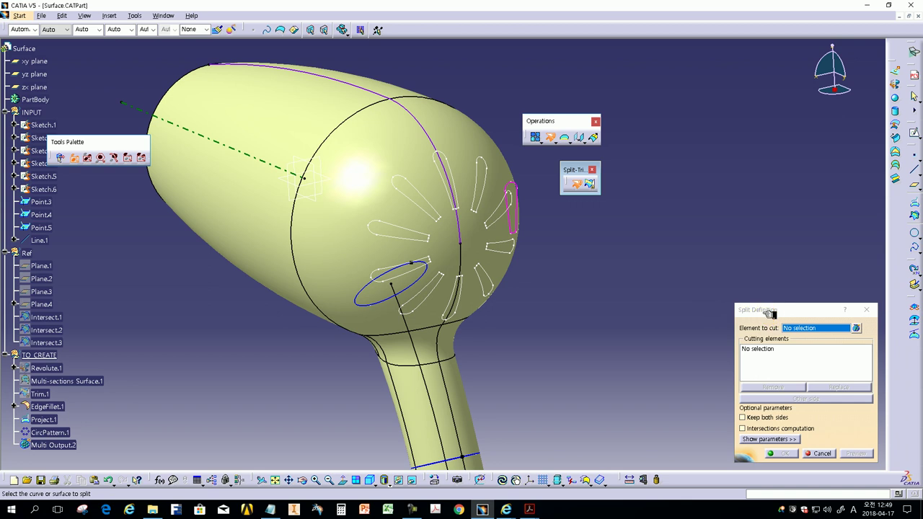
left_click_drag(770, 314, 582, 223)
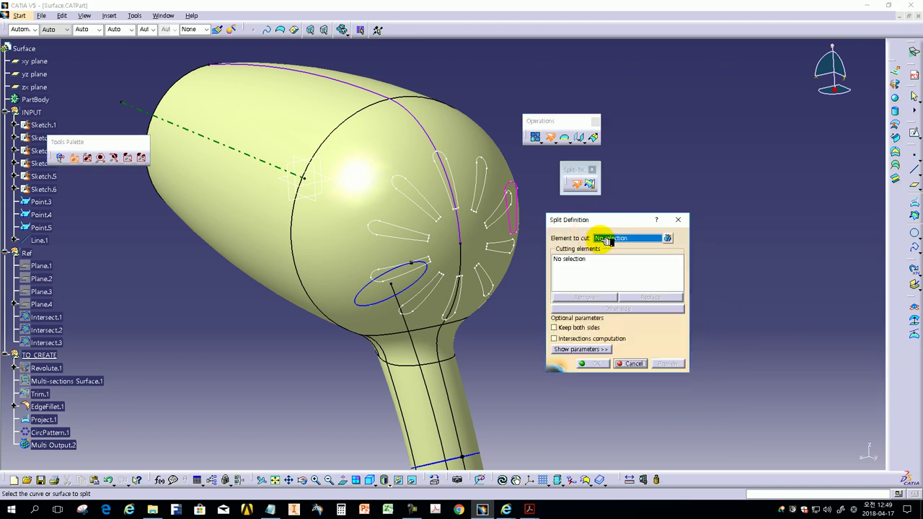
left_click(372, 183)
left_click(585, 258)
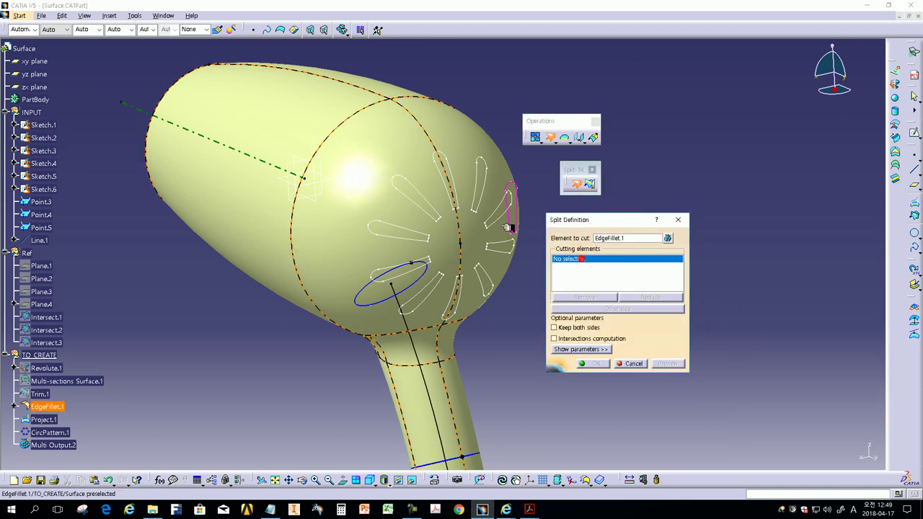
left_click(449, 195)
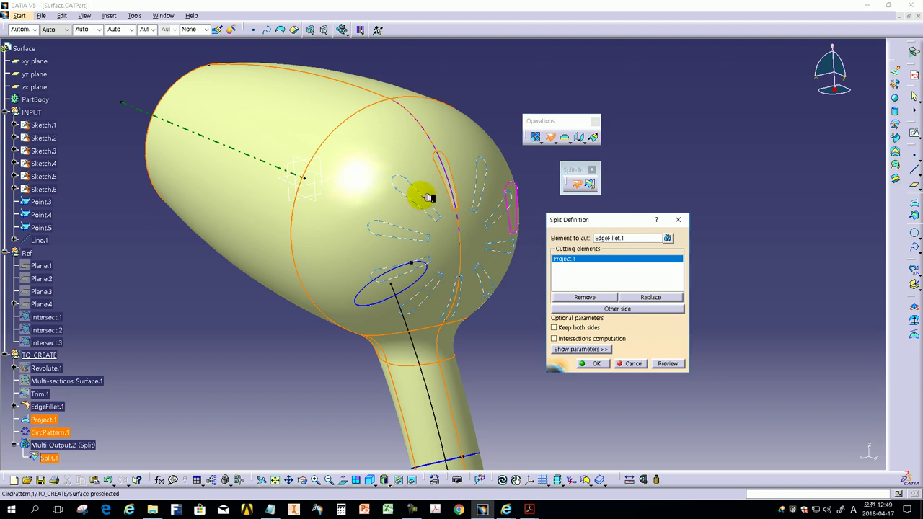
left_click(425, 197)
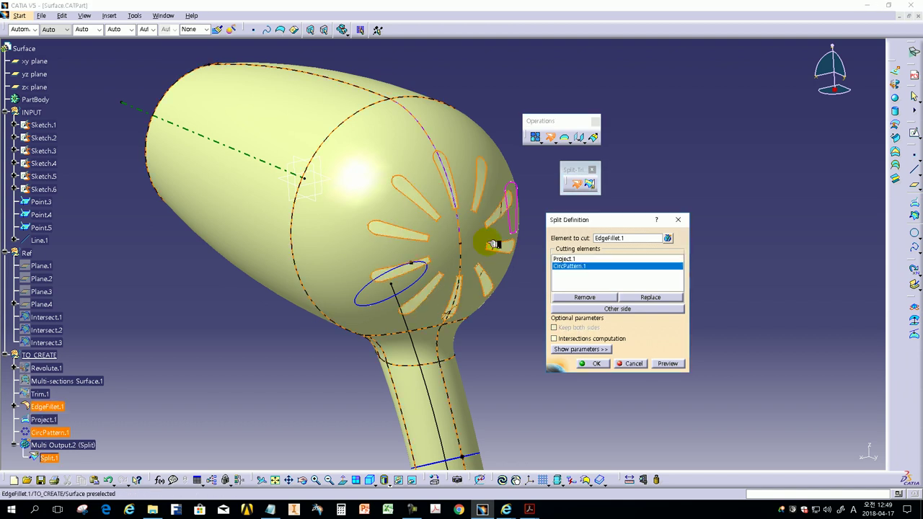
left_click(593, 364)
mouse_move(628, 364)
middle_mouse_down()
mouse_move(352, 249)
mouse_move(592, 325)
mouse_move(597, 361)
mouse_move(537, 376)
middle_mouse_up()
Step: Note that split or trim works in both WSD and GSD, and review the slotted dryer head
left_click(270, 509)
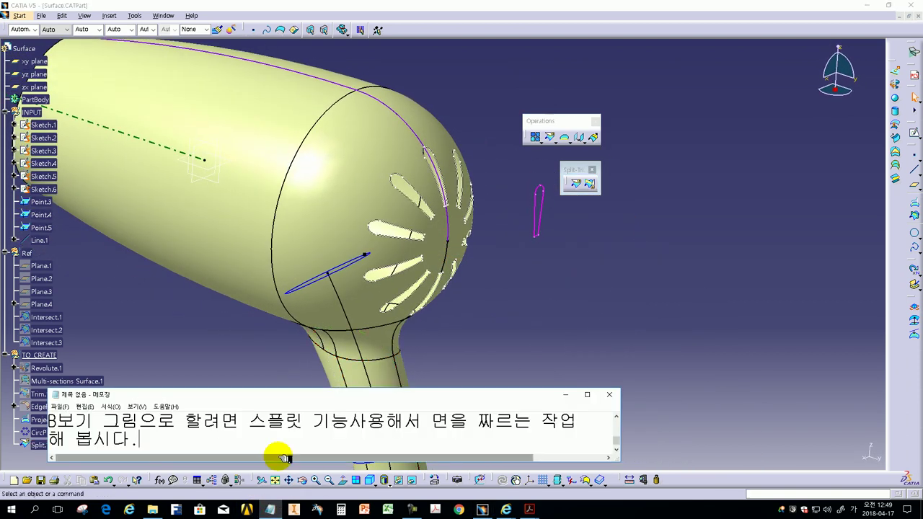
left_click(238, 450)
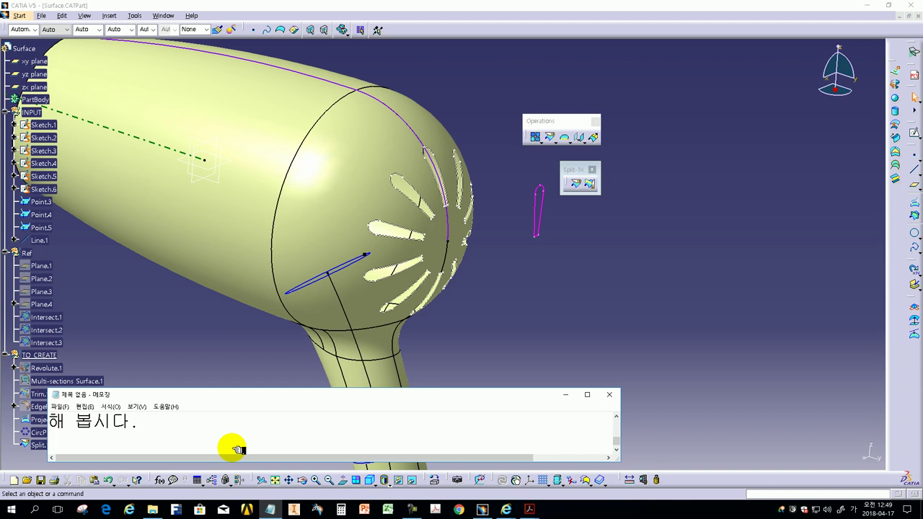
type("렇게 하시면 됩니다.")
key("Return")
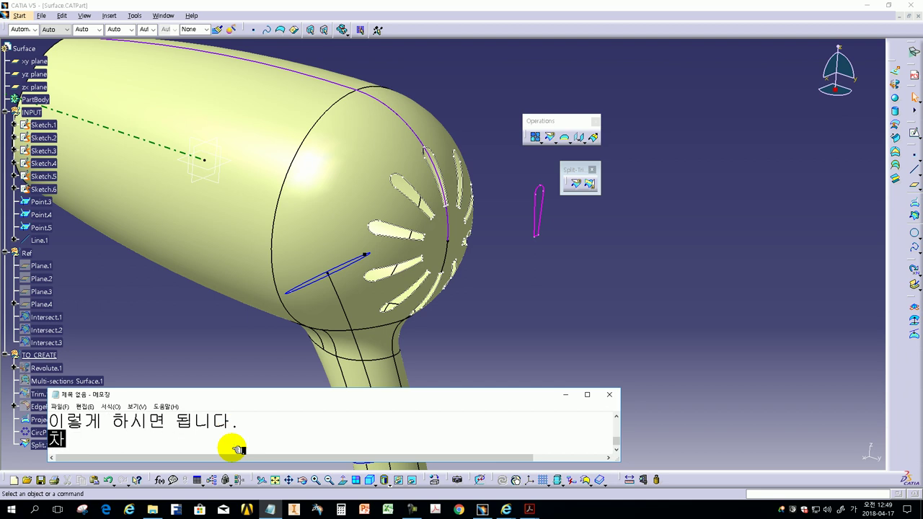
type("ㅁㄱ")
type("플")
type("릿인나 ")
type("림 작업은 WSD, GSD")
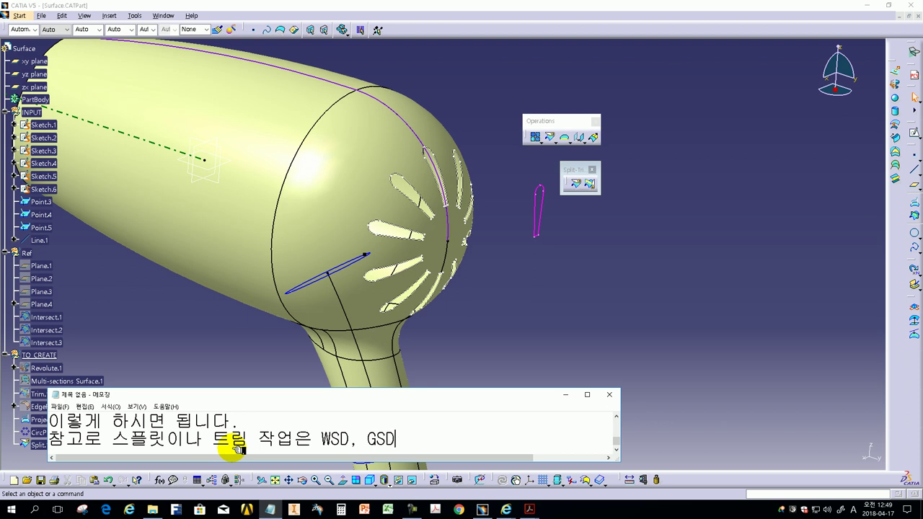
type("서 할")
type("수 있으니")
key("Return")
type("한 ")
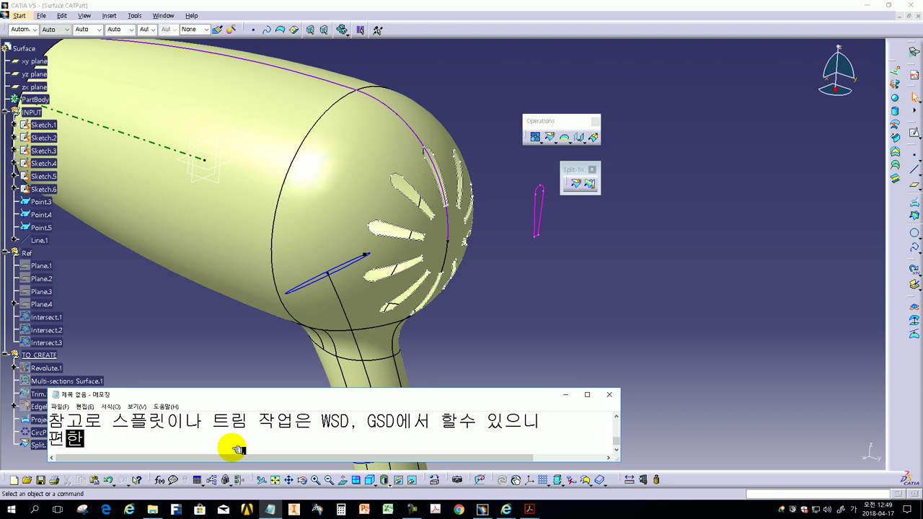
type("에 ")
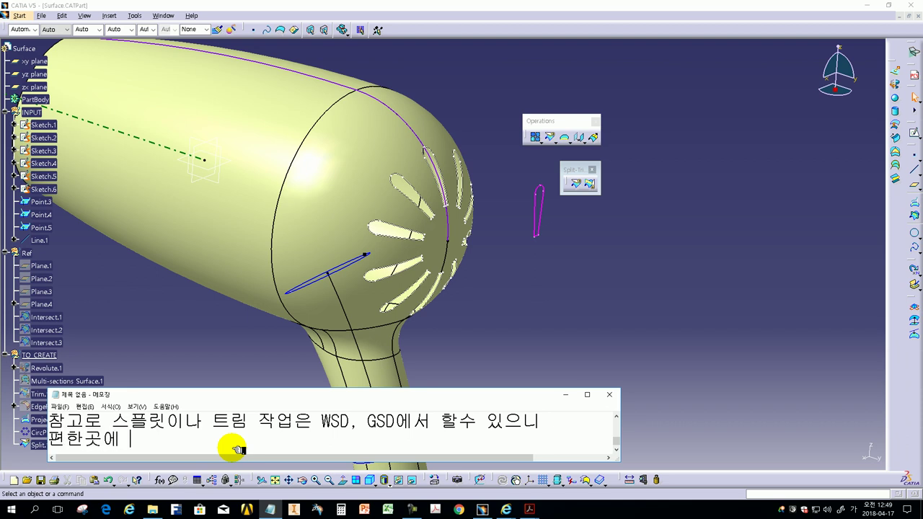
type("는 기능을 사요용하세요.")
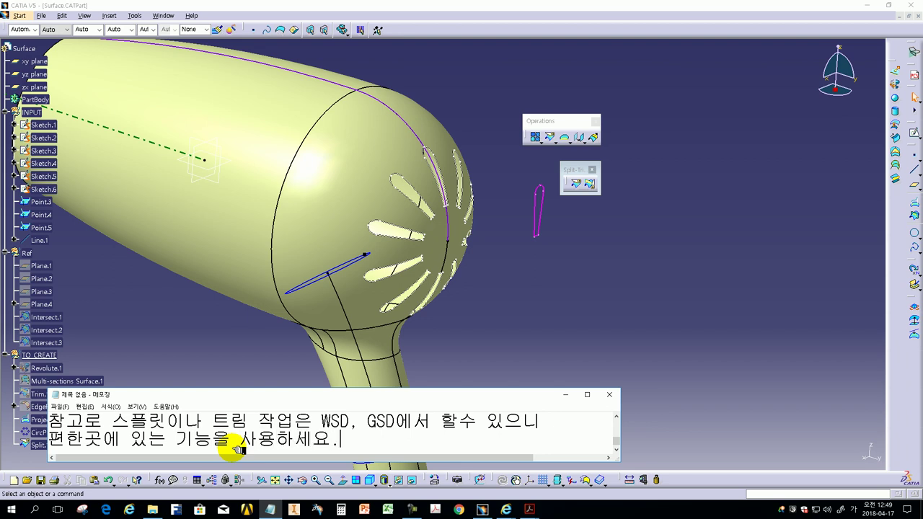
left_click(590, 366)
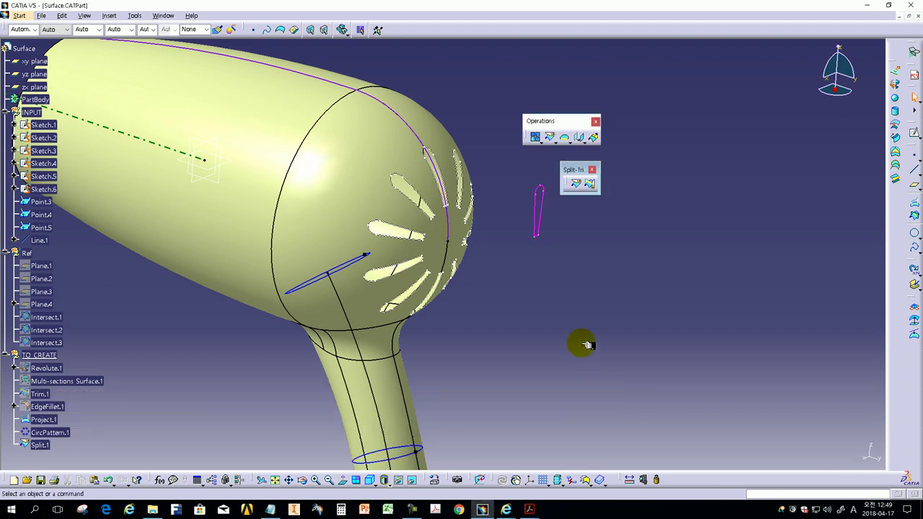
middle_click_drag(382, 264, 439, 397)
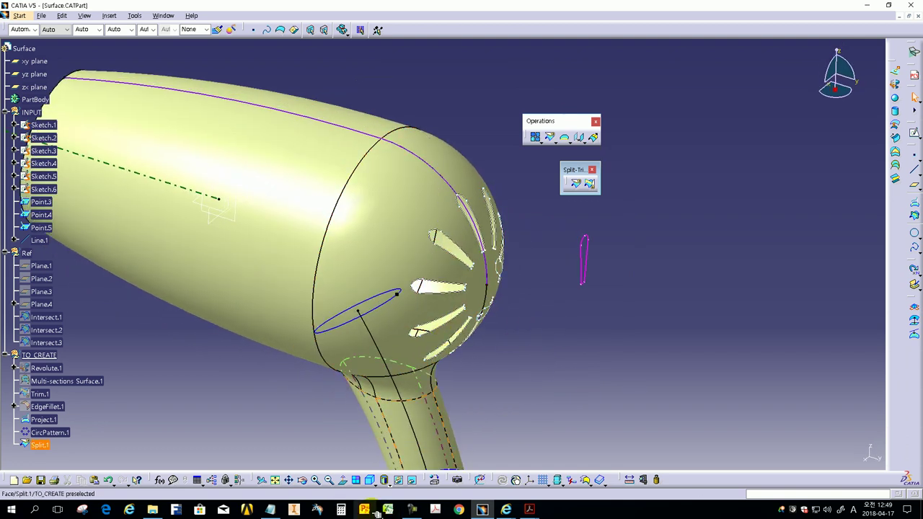
Step: Add a line proposing to read the requirements and show the exam's Question 4
left_click(270, 509)
left_click(353, 438)
key("Return")
type("요구사항을 ")
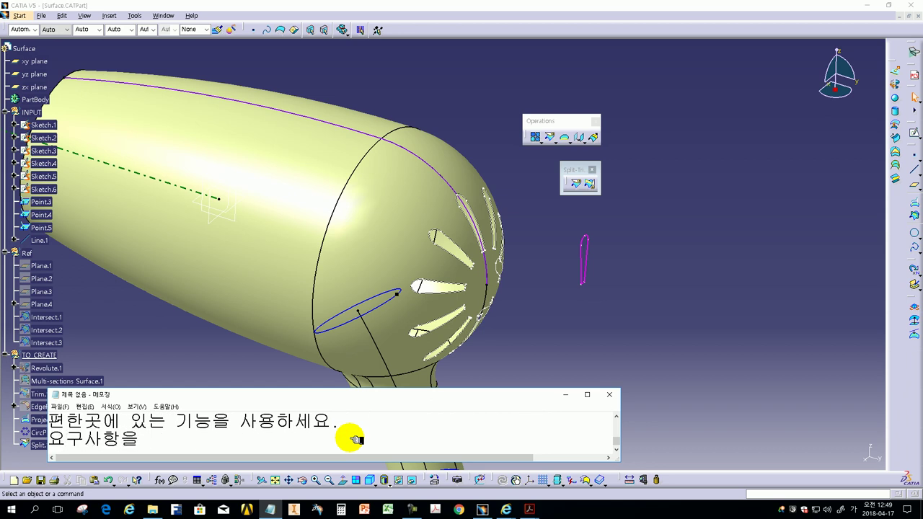
type("읽어보죠")
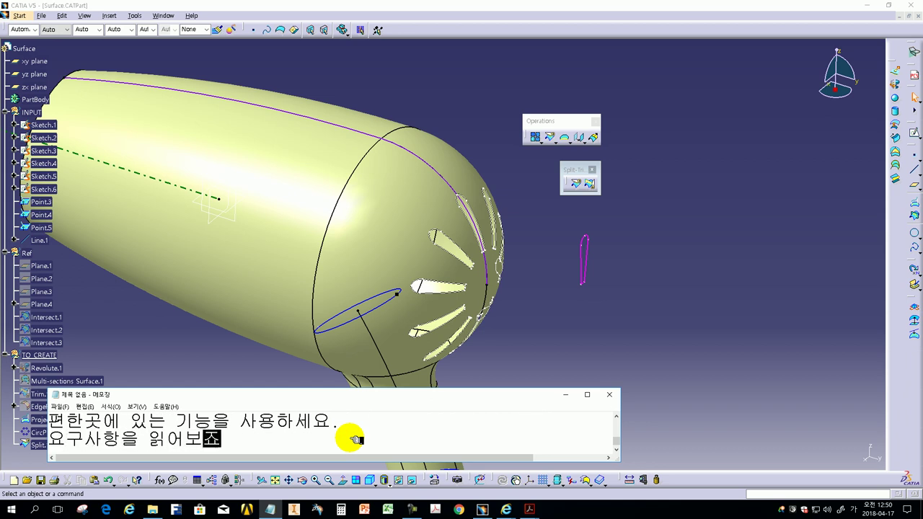
left_click(529, 508)
left_click(586, 472)
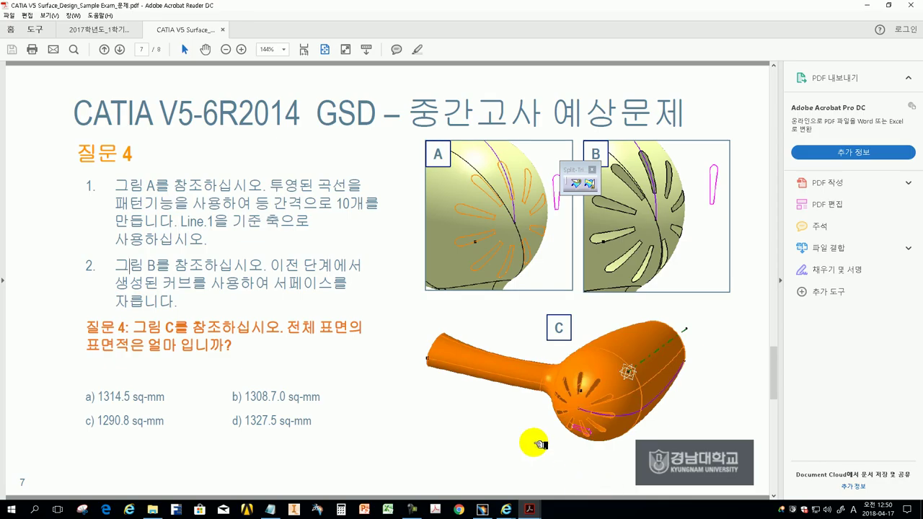
Step: Note that question 4 asks for the total surface area, then show the whole dryer in CATIA
left_click(267, 506)
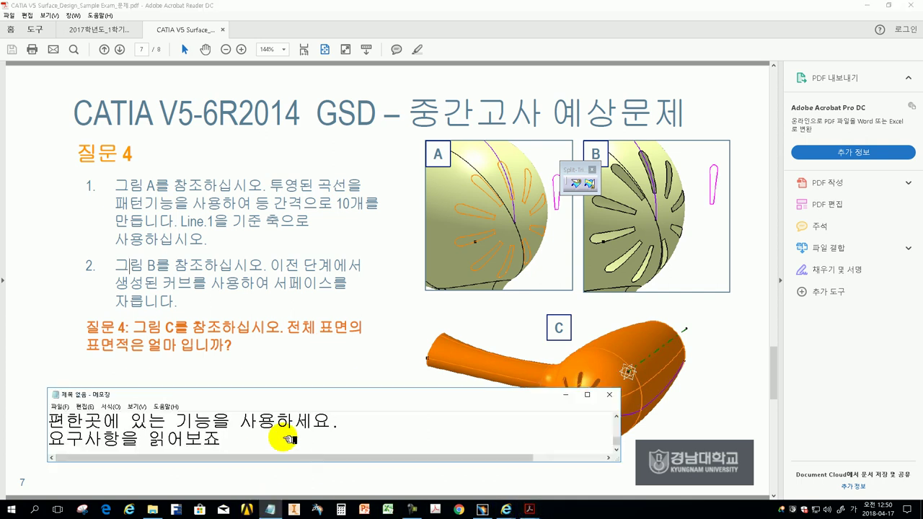
key("Return")
type("전체 ")
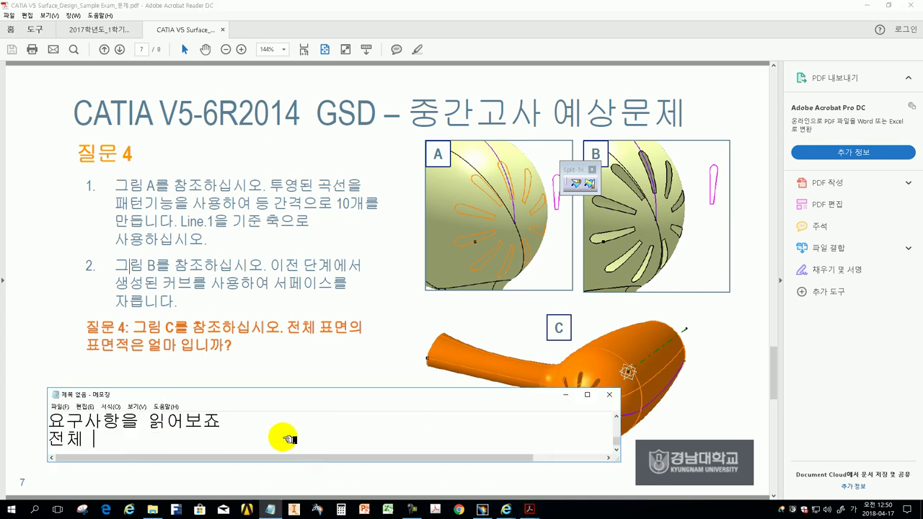
type("표면적을 요구하는 군요.")
key("Return")
type("측정해 ")
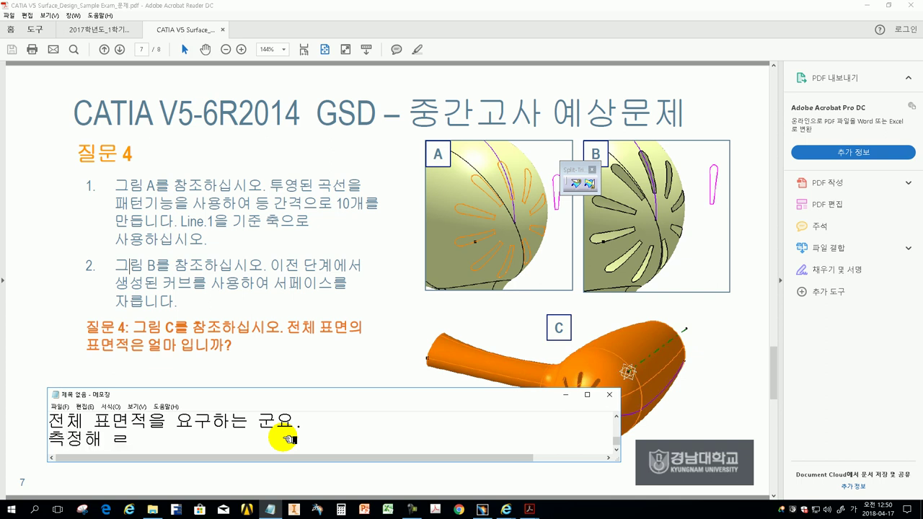
type("볼까요.")
left_click(482, 509)
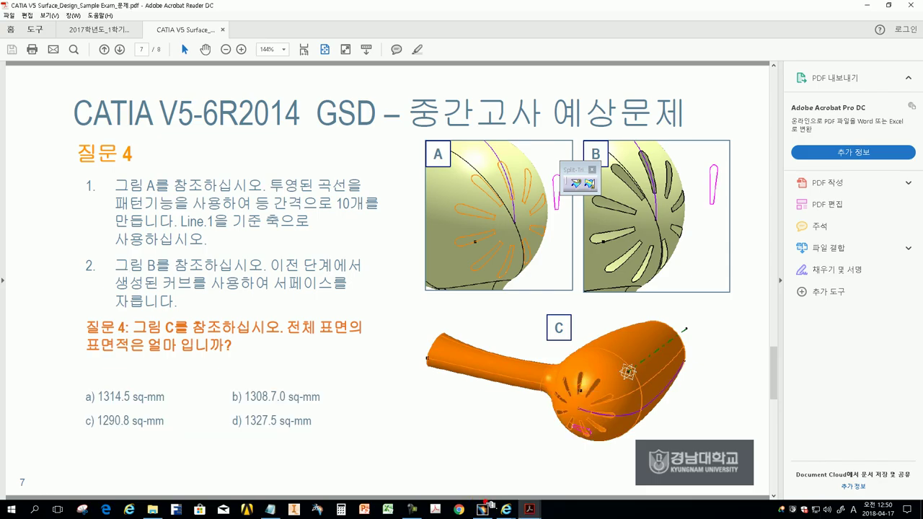
middle_click_drag(481, 342, 466, 198)
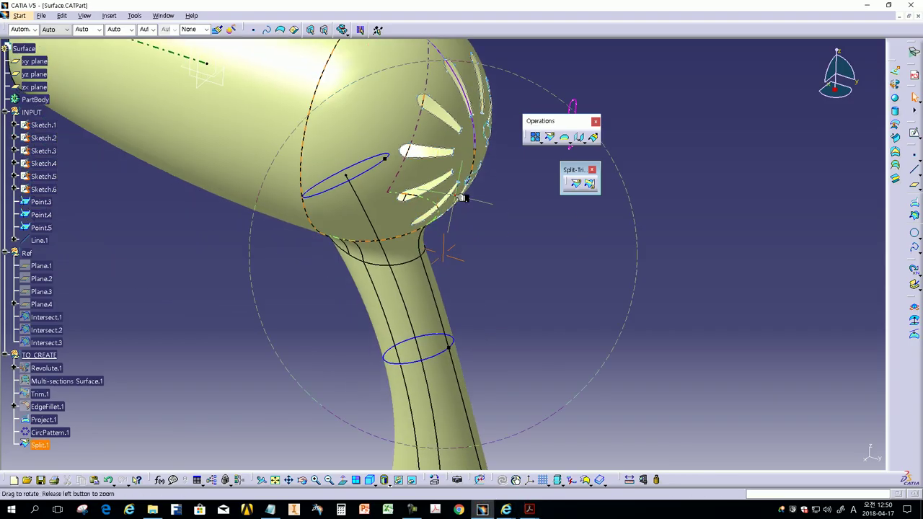
Step: Float the Measure toolbar and set Measure Item to report surface area
double_click(569, 121)
left_click(592, 170)
left_click_drag(625, 481, 531, 202)
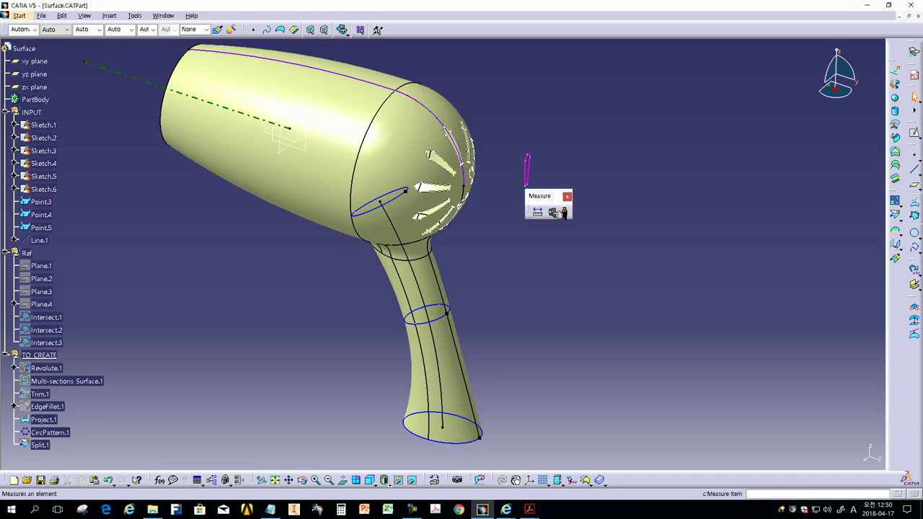
left_click(562, 212)
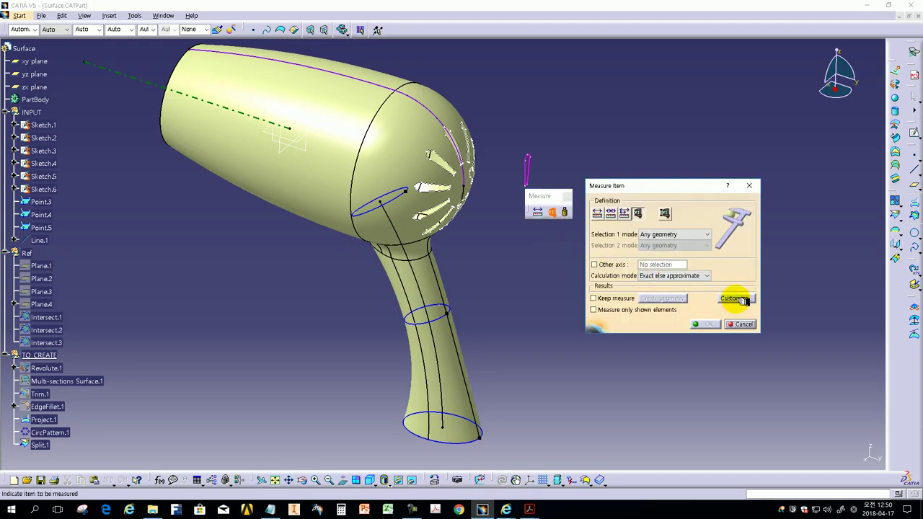
left_click(735, 298)
left_click(684, 375)
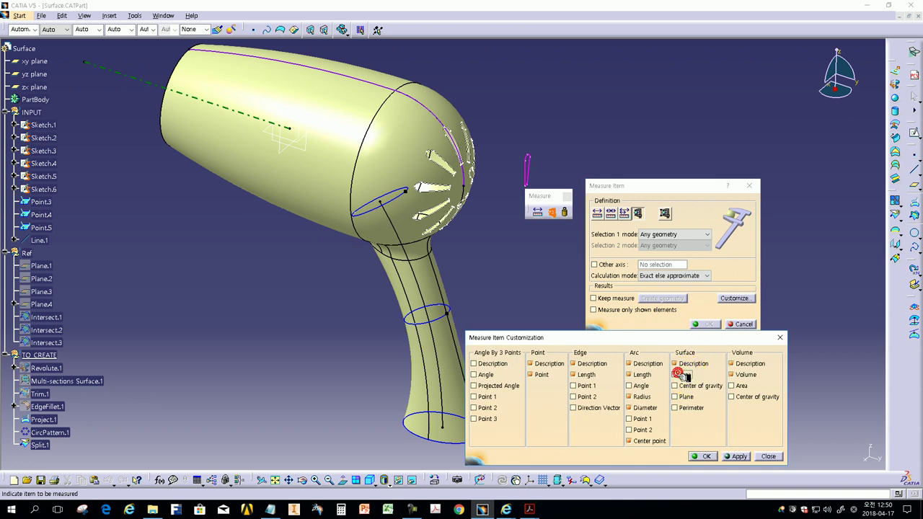
left_click(703, 456)
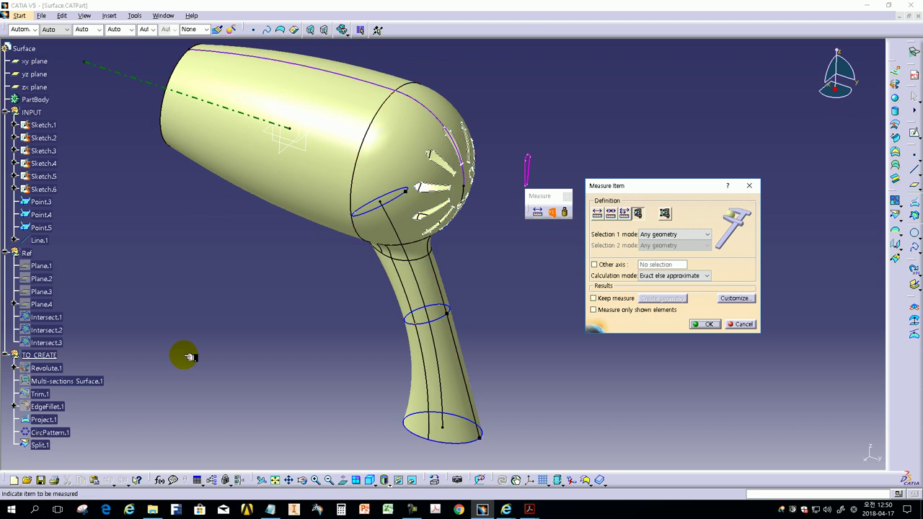
Step: Measure Split.1, note the 1308.058 mm2 total area, and close the measurement
left_click(43, 447)
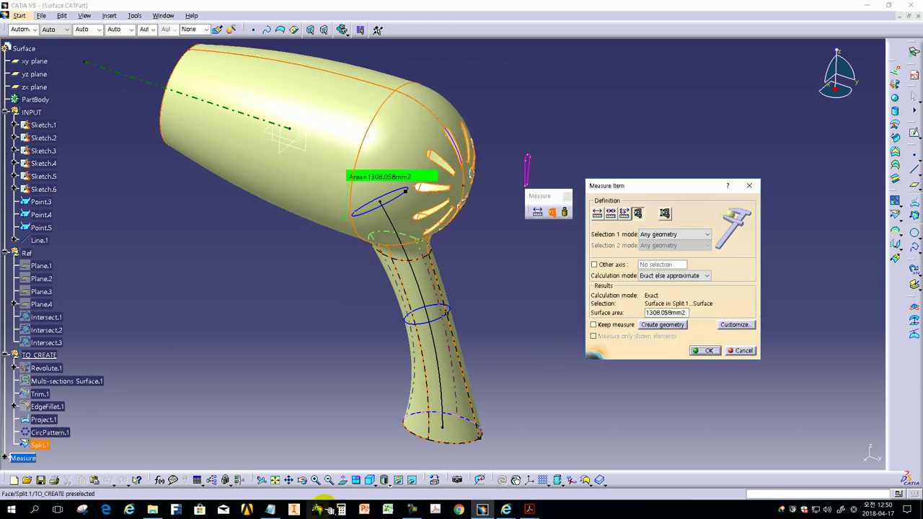
left_click(270, 509)
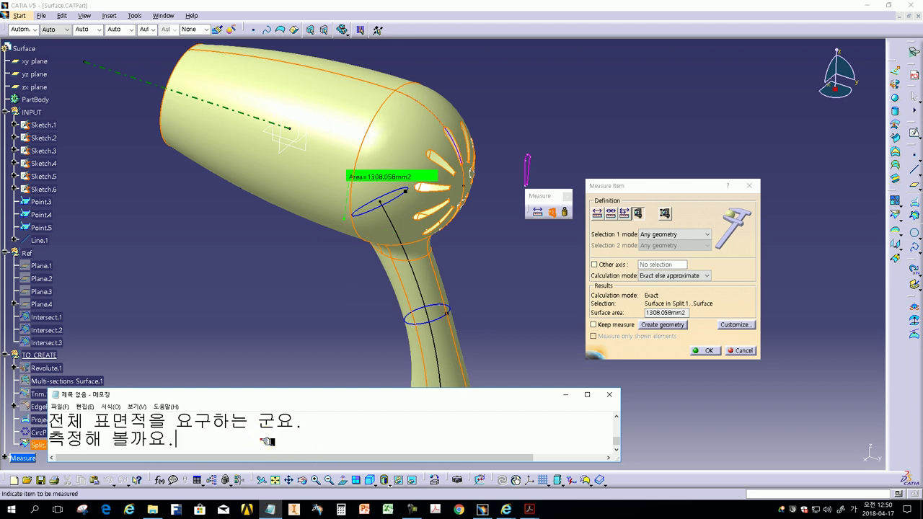
scroll(265, 442, "down", 1)
type("전ㅊ")
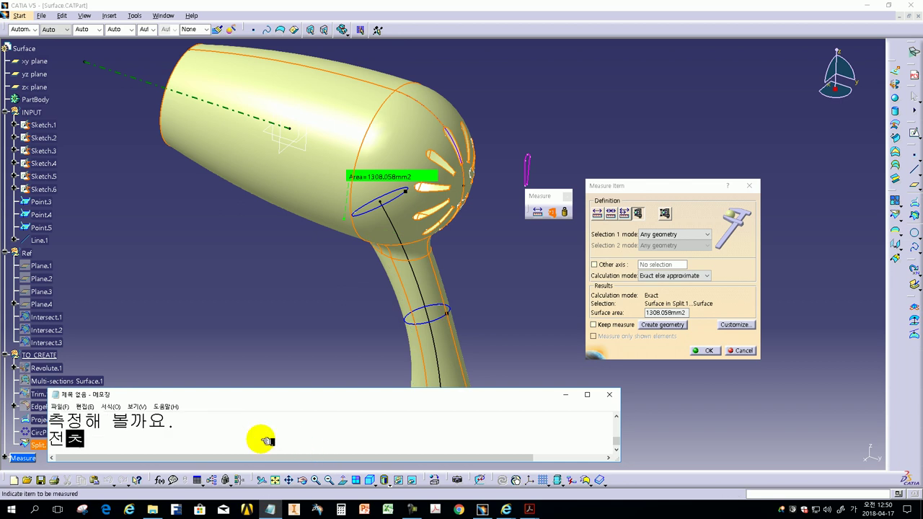
type("표면")
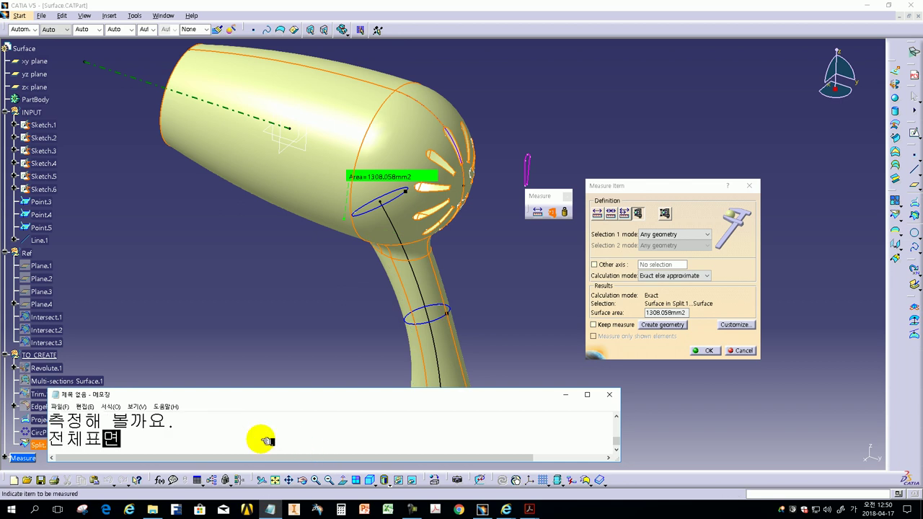
type("적이")
type(" 1308.058")
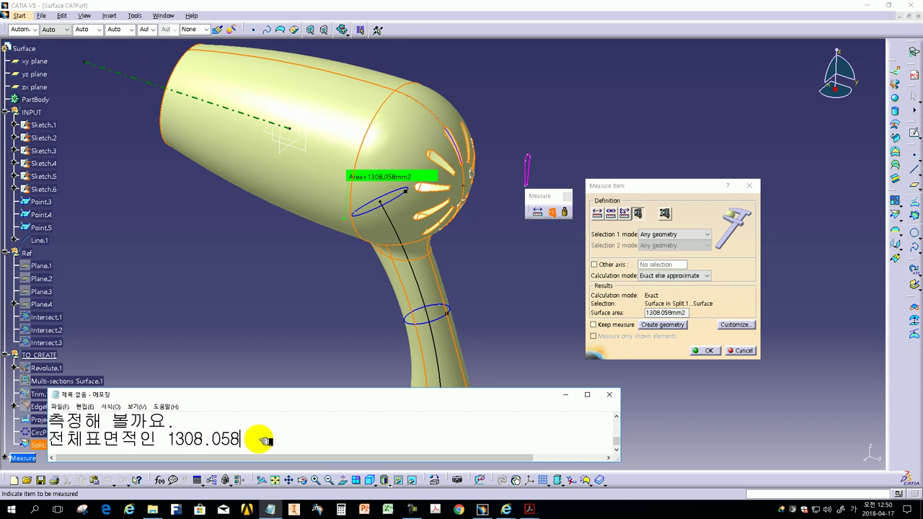
type("니다.")
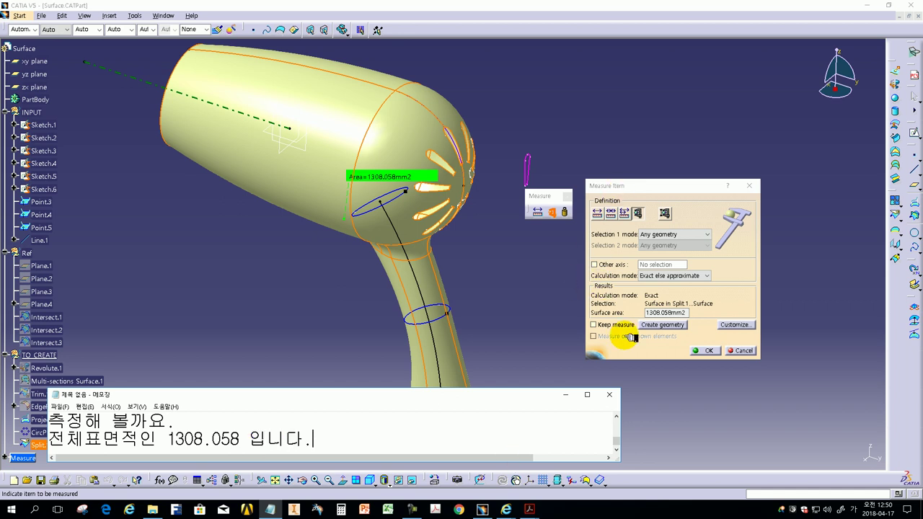
left_click(704, 351)
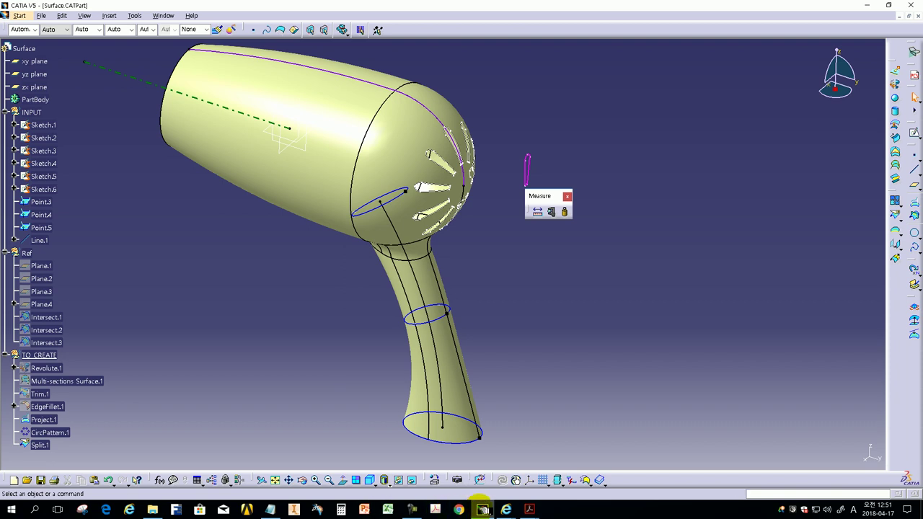
Step: Scroll the exam PDF to question 5 and note that it is the last question
mouse_move(529, 509)
left_click(566, 470)
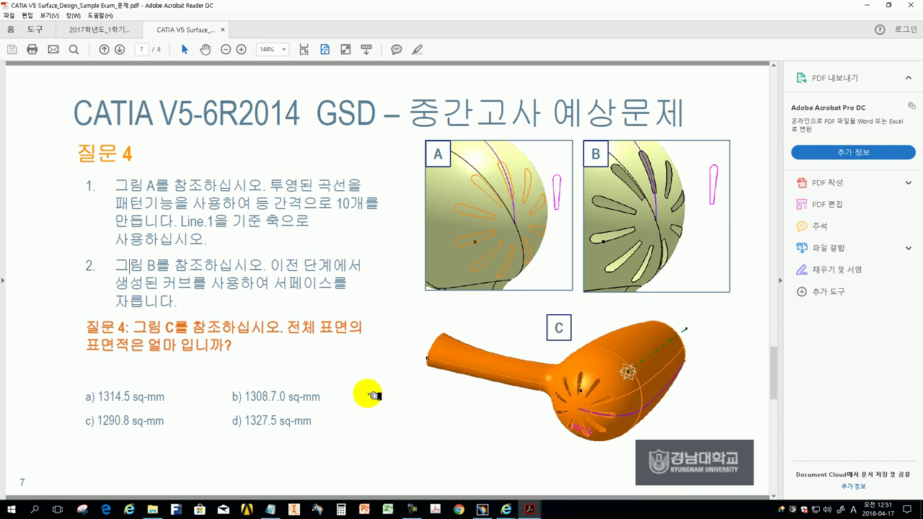
scroll(373, 396, "down", 1)
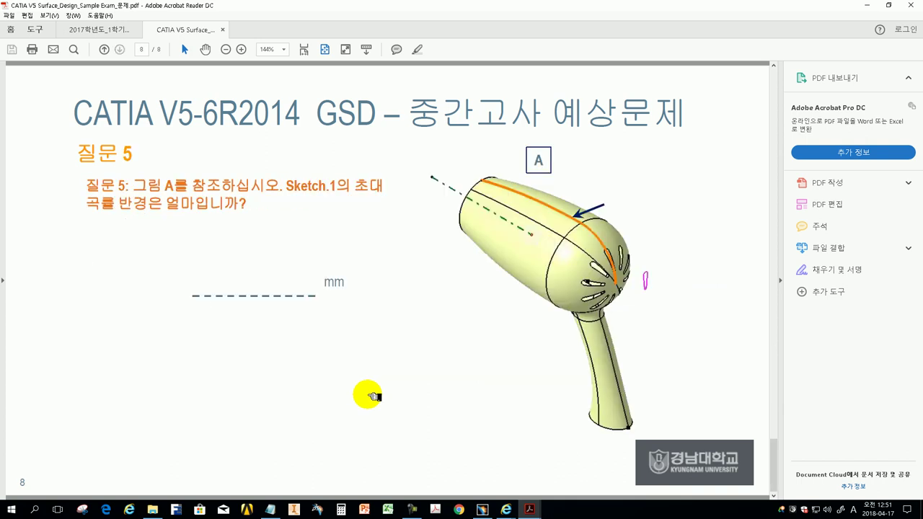
left_click(269, 509)
type(".058 입니다.")
key("Return")
type("이제 마지")
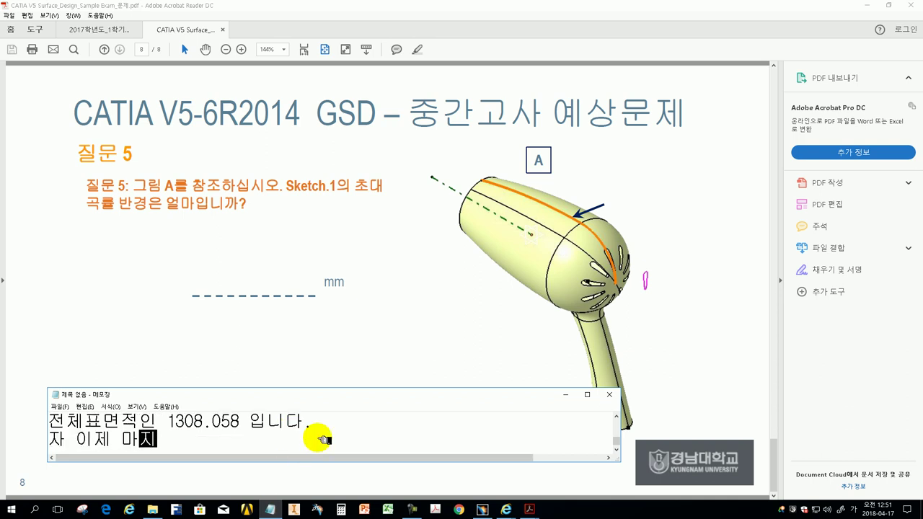
type("막이네요.")
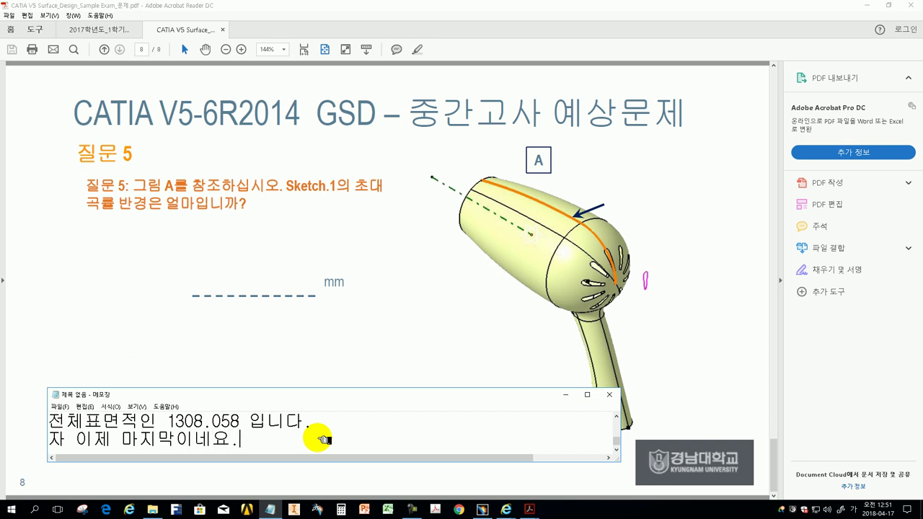
type(" 질문 5")
Step: Note the typo in question 5: 초대 should read 최대
key("Return")
type("보")
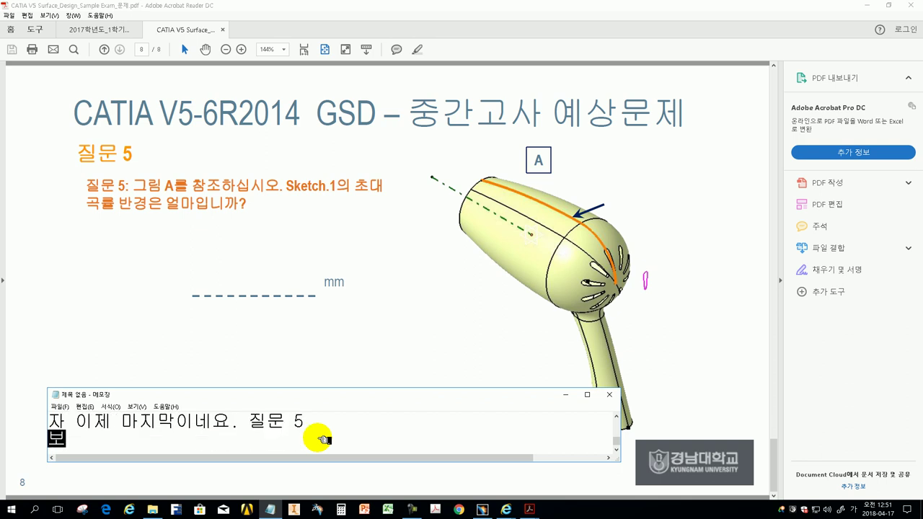
type("니까")
type("ㄹ")
type("반겨")
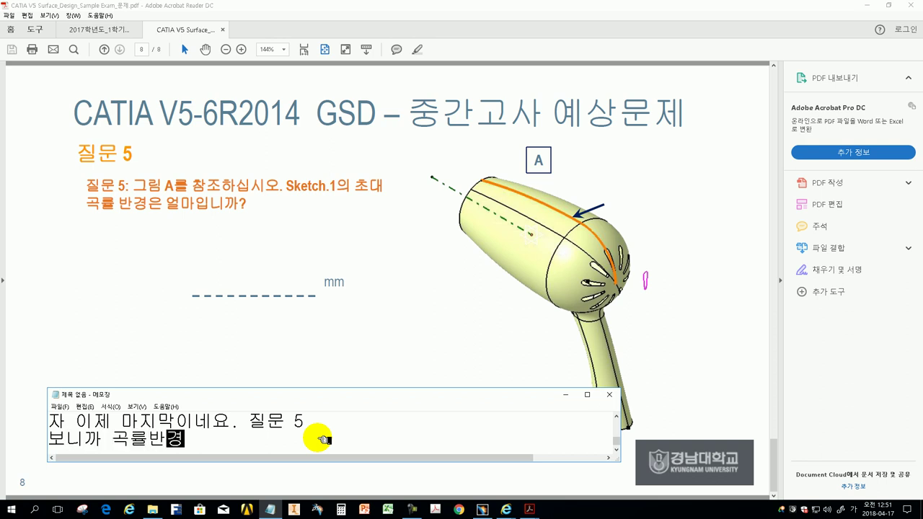
type("데 ")
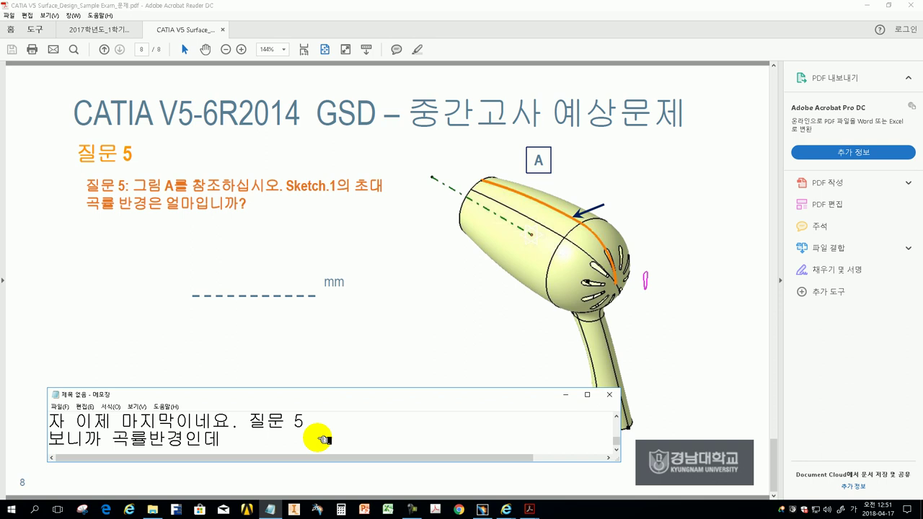
type("질")
type("문ㅇ")
type("용")
type("타가 이")
key("BackSpace")
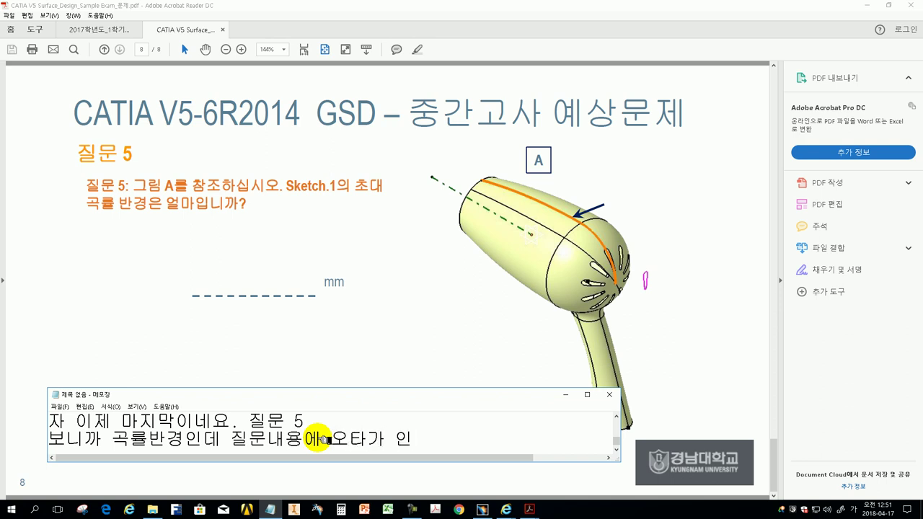
type("잇ㄴ")
type("있")
type("냉")
type("요.")
key("Return")
type("대-> ")
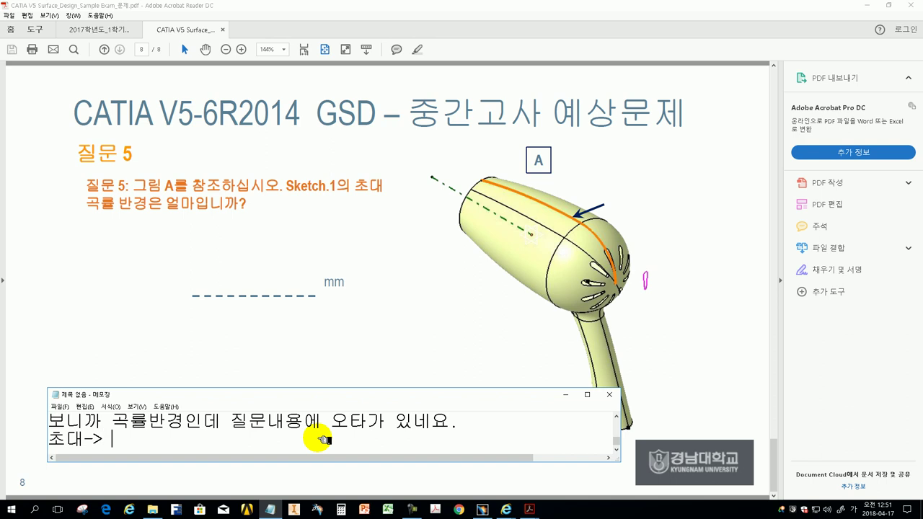
type("최대 입니다.")
Step: Explain that question 5 asks for the maximum curvature radius and propose trying it
key("Return")
type("니까 ㅊ")
type("대 고")
type("률 반경ㅇ을 궁")
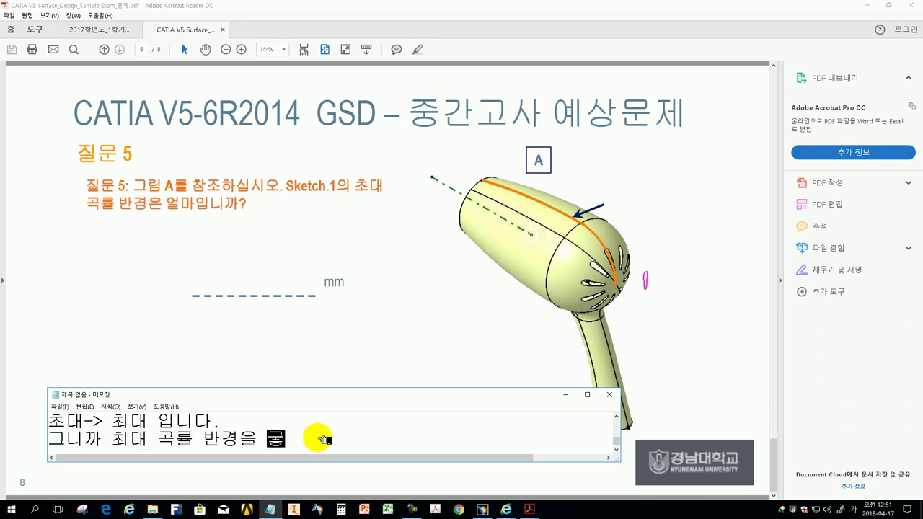
type("하는ㅁ")
type("ㄴ제")
type("입니다.")
key("Return")
type("시ㄹ습하ㅐ보")
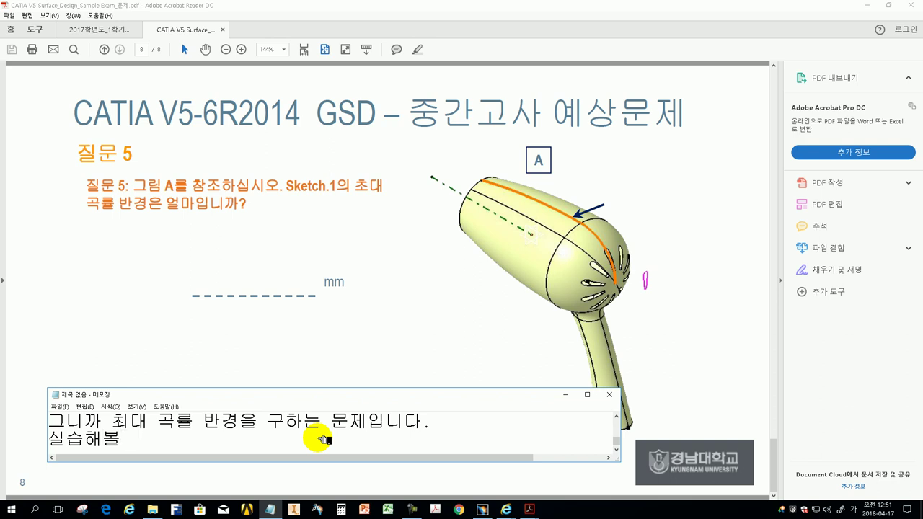
type("까요.")
key("Return")
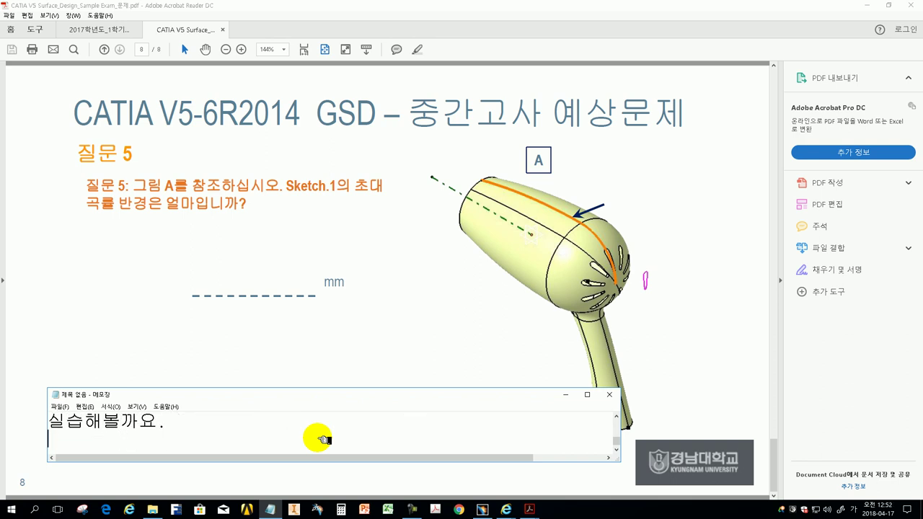
Step: Dock the floating Measure toolbar on the right and note this computer's CATIA version
left_click(484, 511)
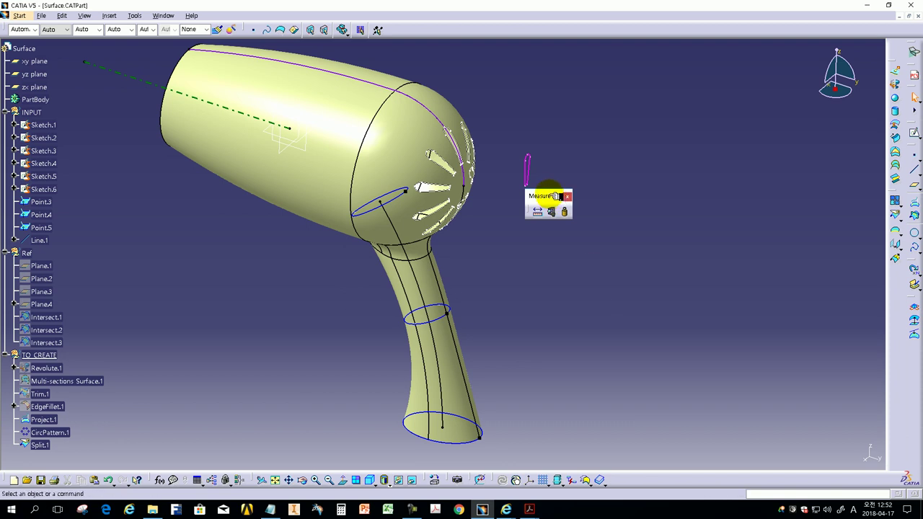
left_click_drag(555, 196, 897, 267)
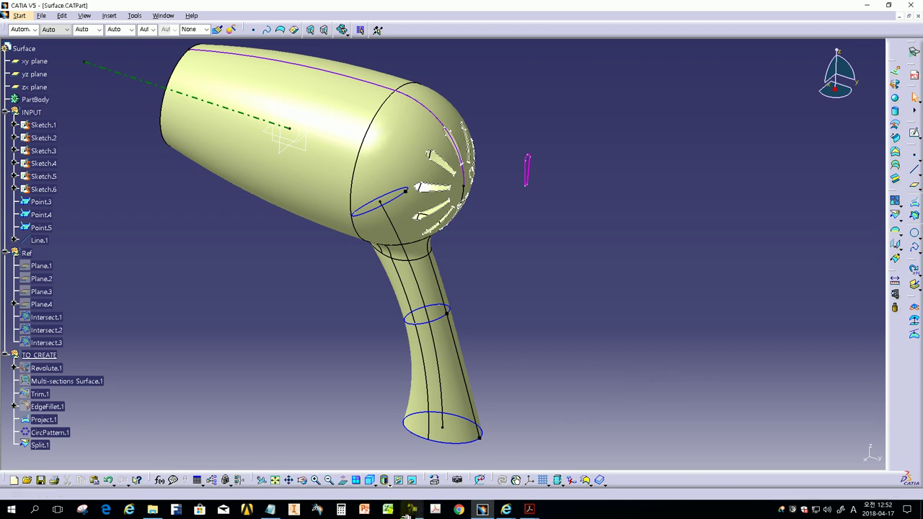
mouse_move(270, 510)
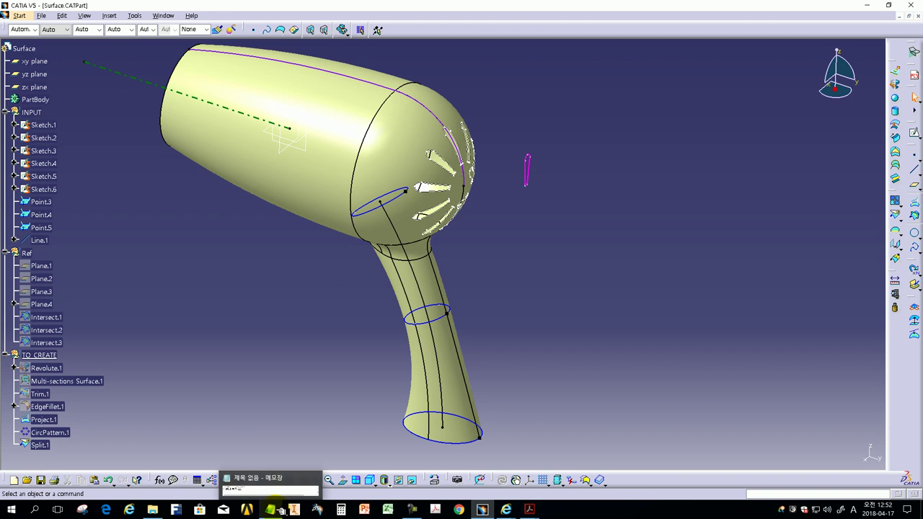
left_click(285, 483)
left_click(219, 430)
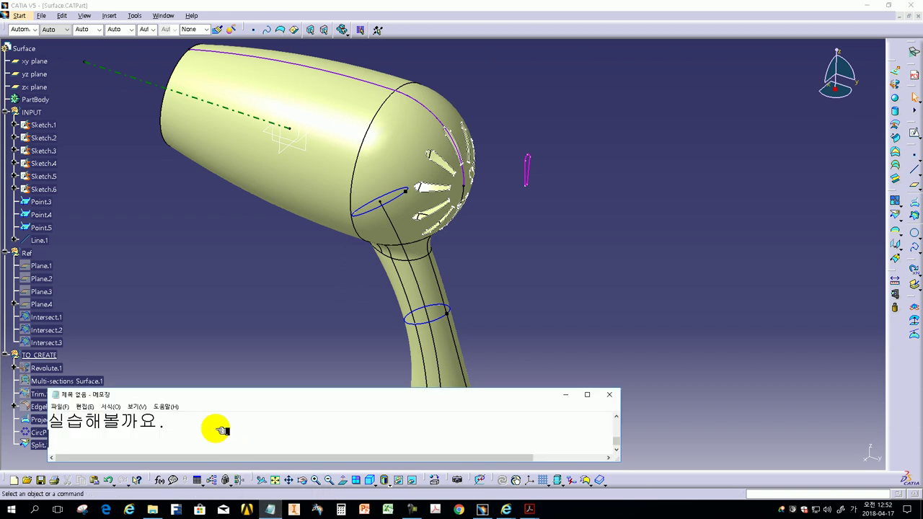
type("참고로 제 ")
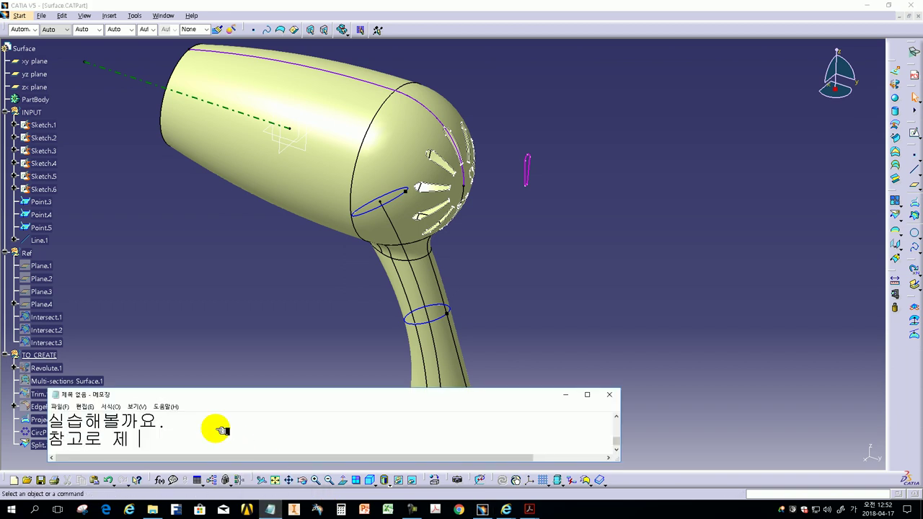
type("컨")
type("퓨터 ")
type("있는 카티아 버")
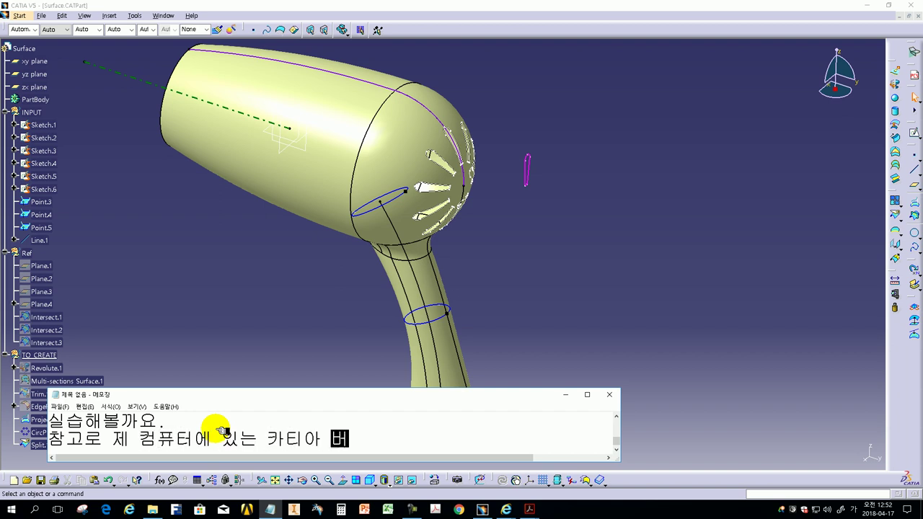
type("전이 R")
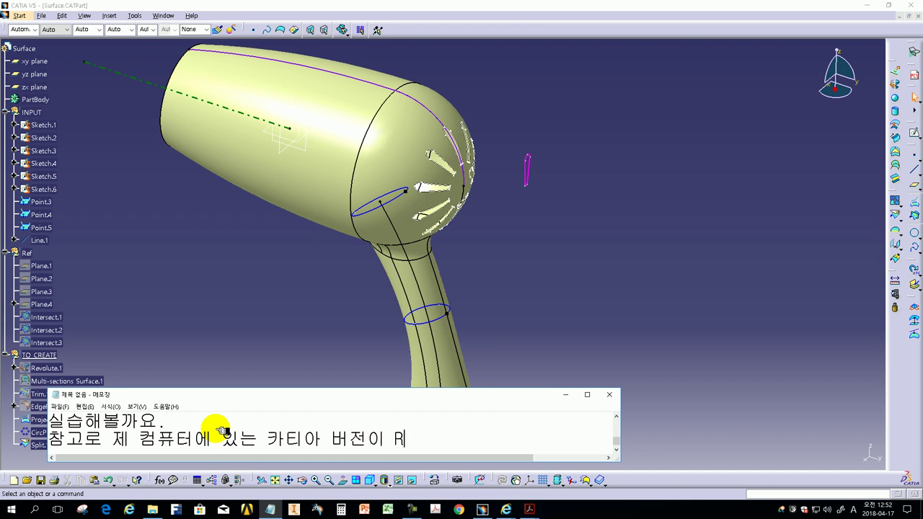
type("이ㅂ니다.")
Step: Warn that the school's R21 version may lack features, so students should use GSD
key("Return")
type("ㅎ학교에 ")
type("는 장비의 버저전으 R21")
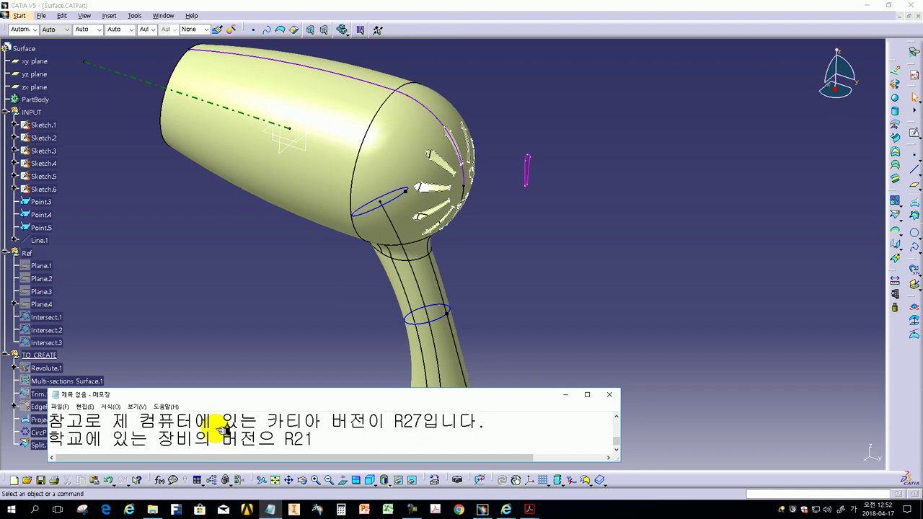
type("므로 기능의 ㅇ")
key("BackSpace")
type("치의")
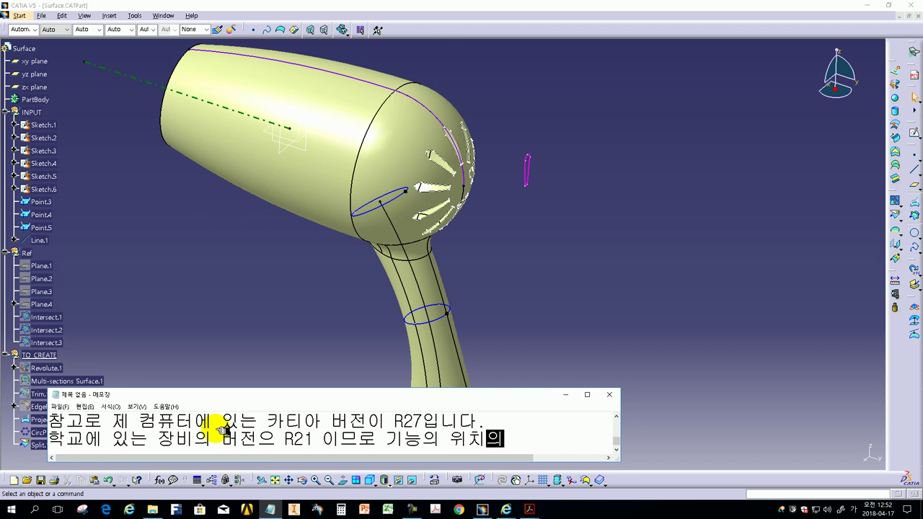
key("Return")
type("이와 약")
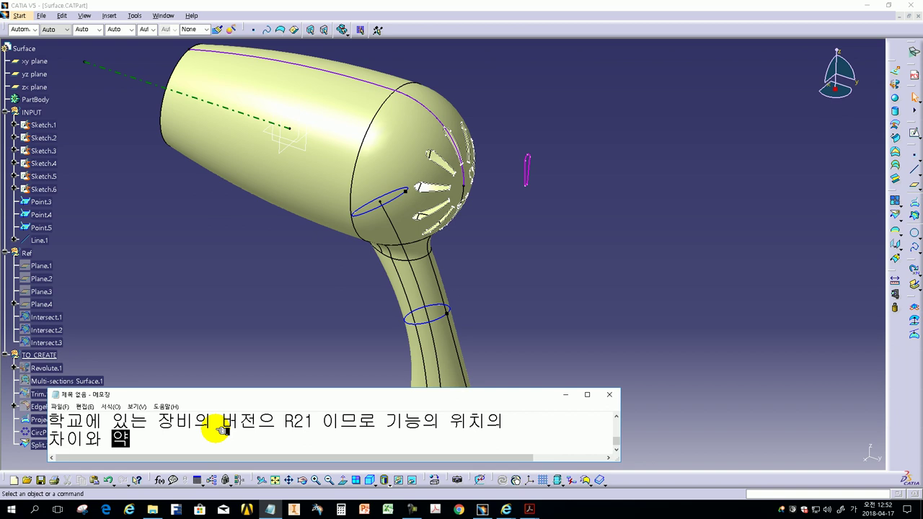
type("간의 기능 ")
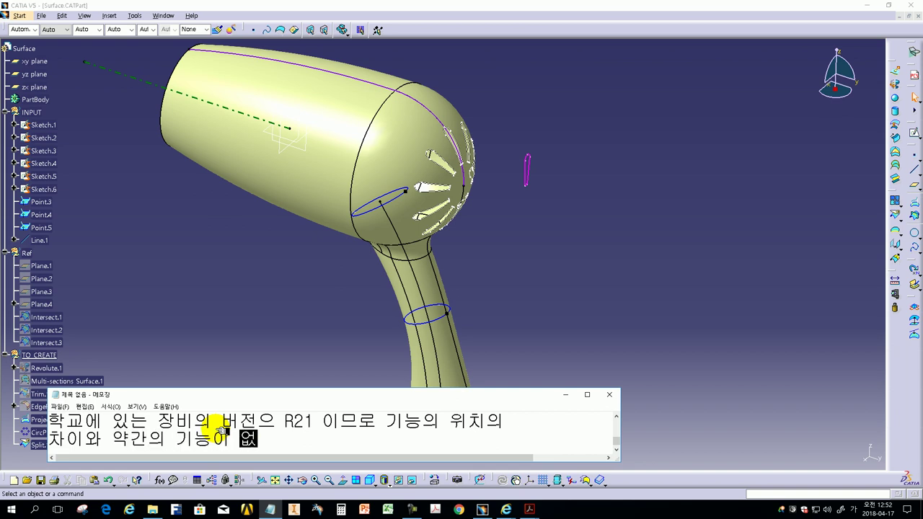
type("을수 도 있으니 여러분들은")
key("Return")
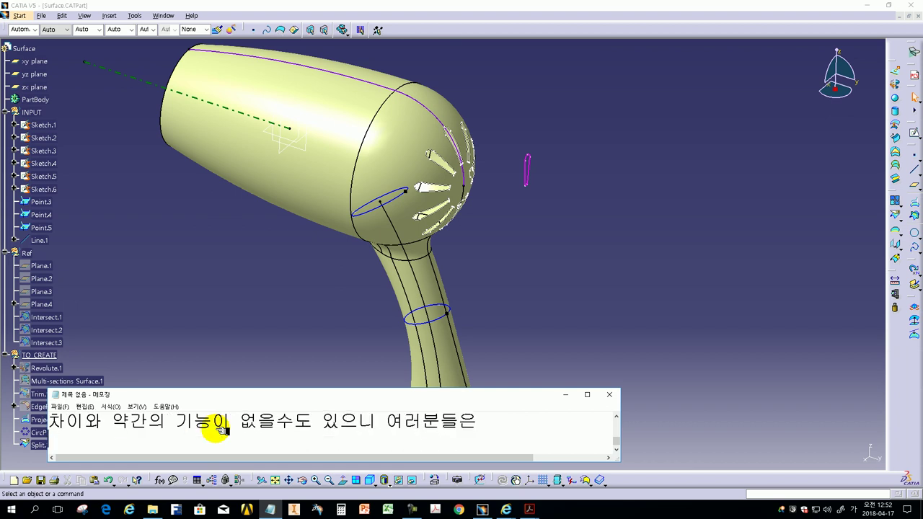
type("이 작업을 위해 GSD로 가")
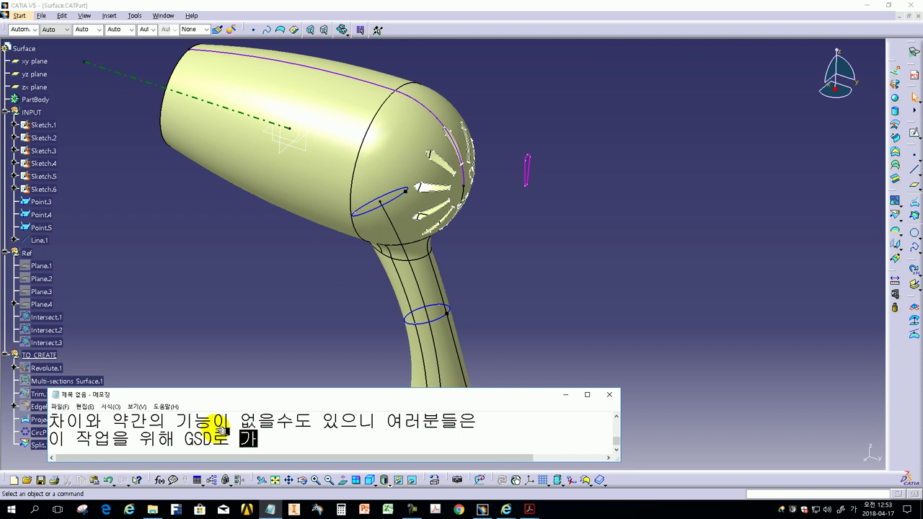
type("서 하")
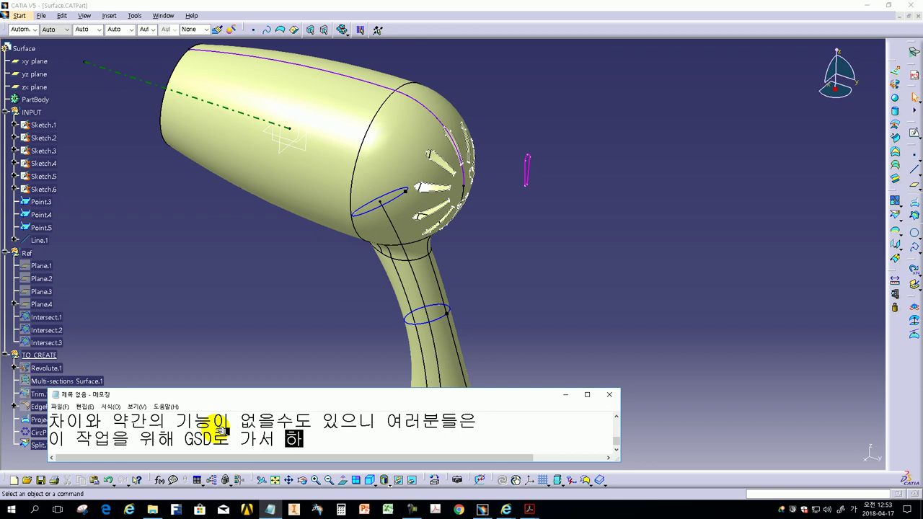
type("세요.")
Step: Switch CATIA to the Generative Shape Design workbench
left_click(140, 169)
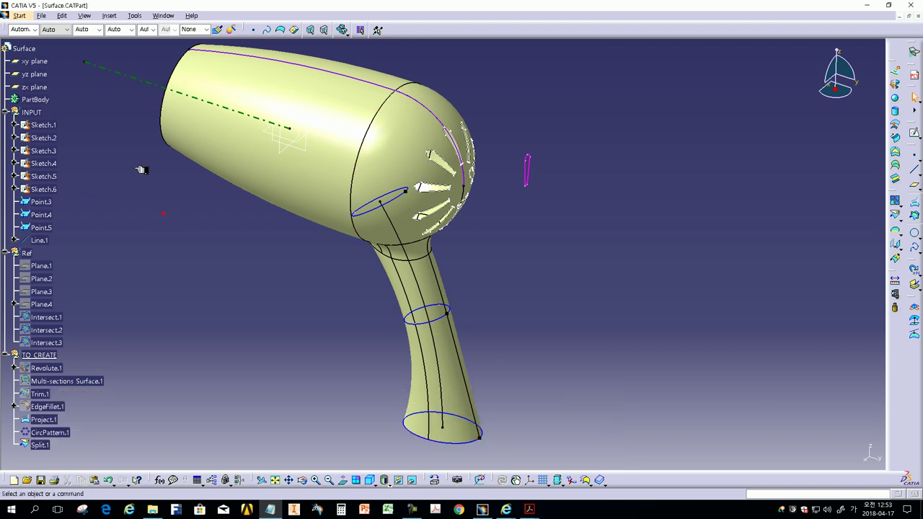
left_click(18, 15)
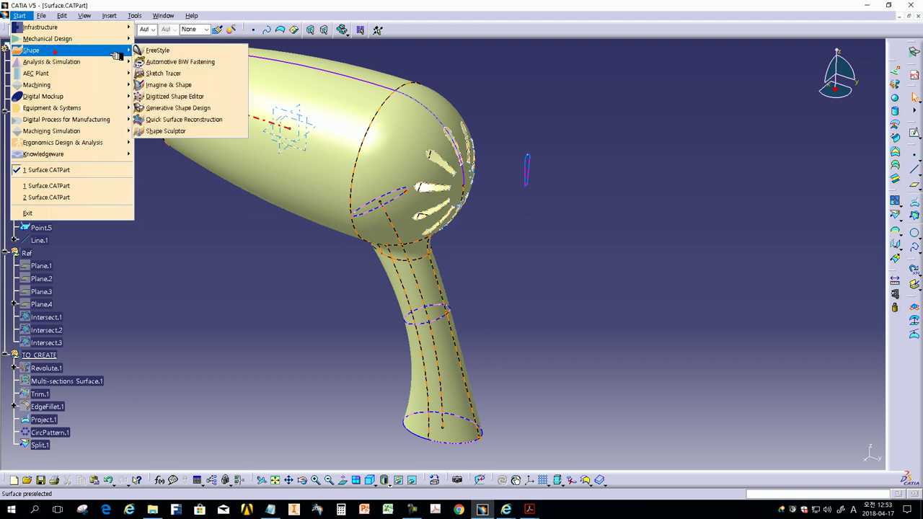
left_click(186, 113)
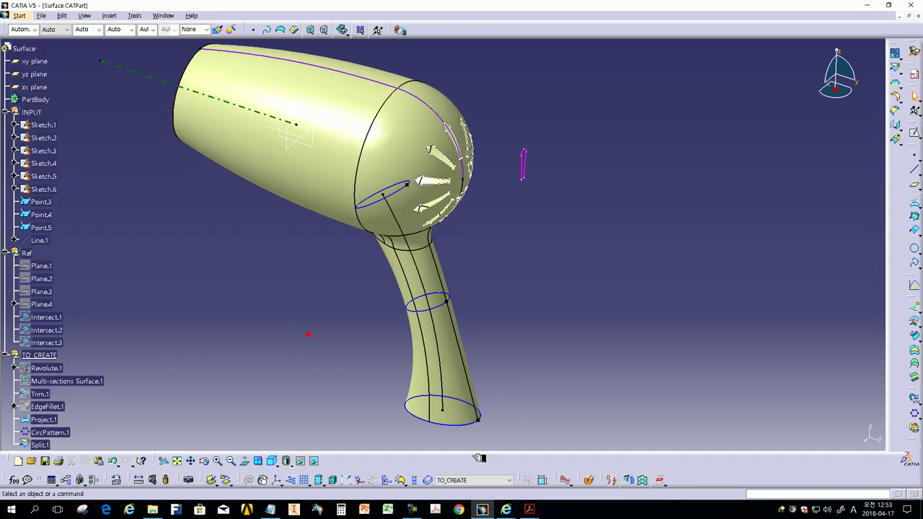
Step: Run a porcupine curvature analysis on Sketch.1, showing a maximum radius of 82.69mm
left_click_drag(542, 479, 557, 217)
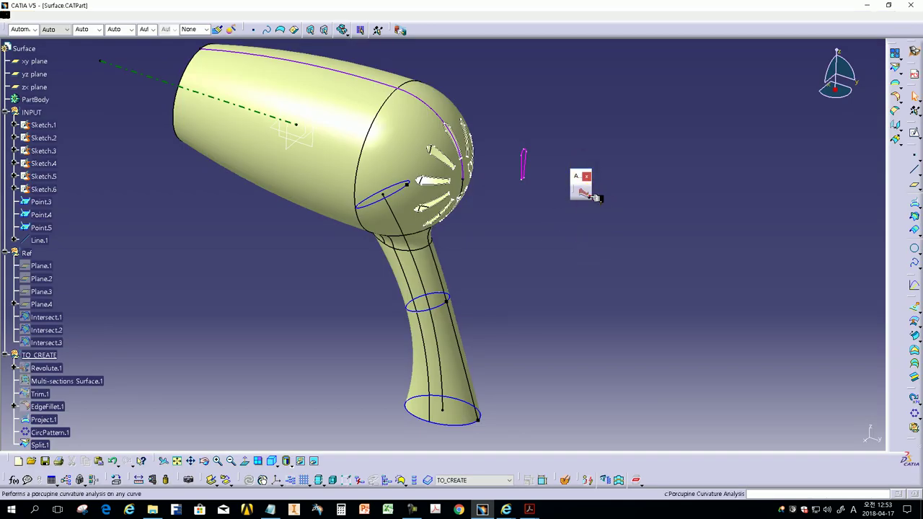
left_click(583, 192)
left_click_drag(597, 205, 587, 225)
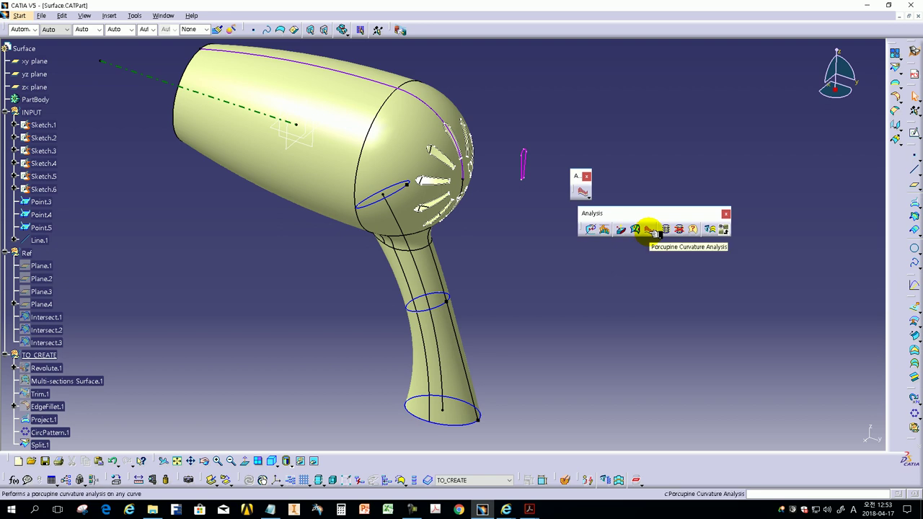
left_click(653, 229)
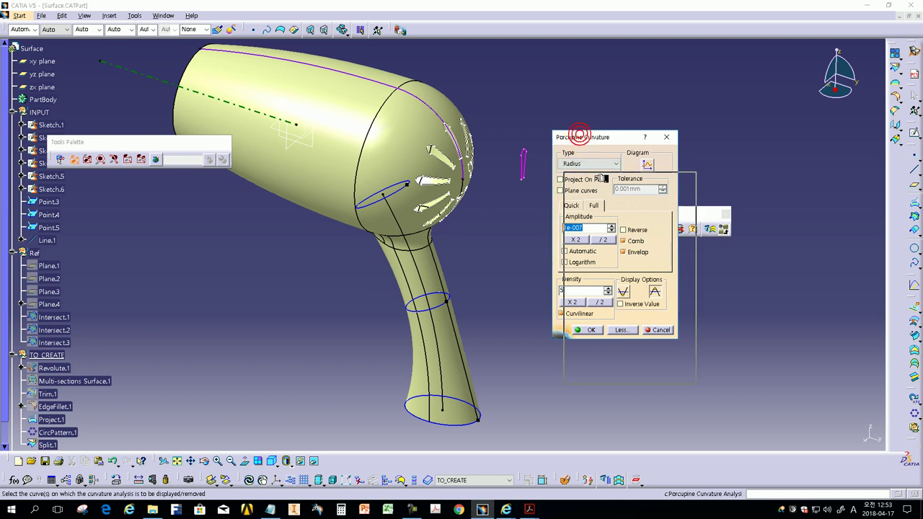
left_click_drag(587, 136, 603, 178)
mouse_move(325, 258)
middle_mouse_down()
mouse_move(409, 335)
mouse_move(391, 220)
middle_mouse_up()
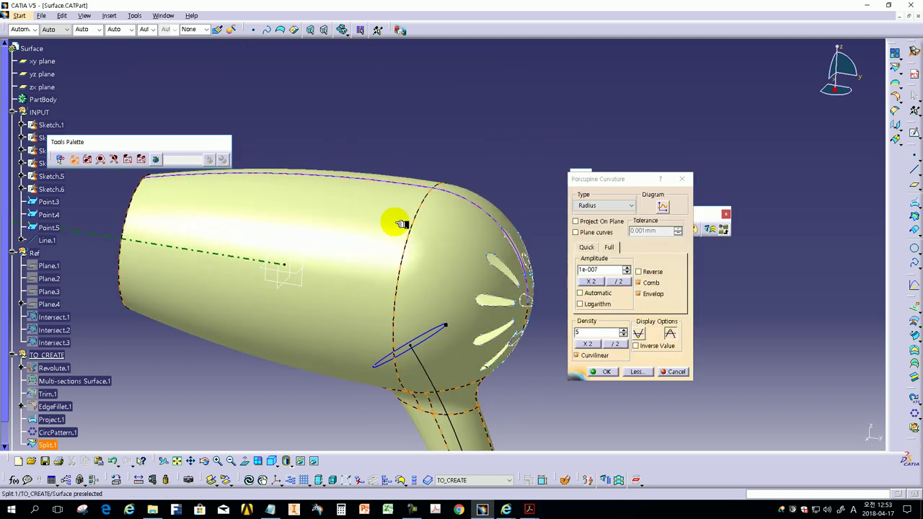
left_click(390, 183)
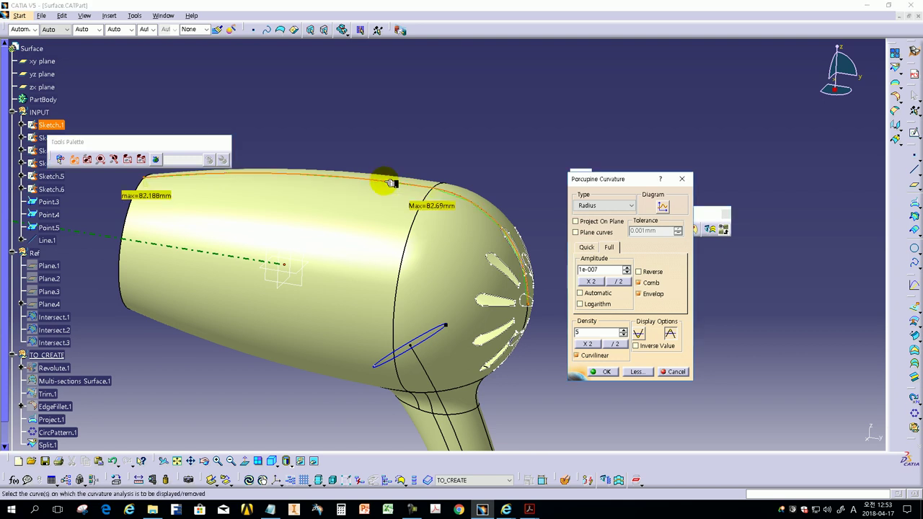
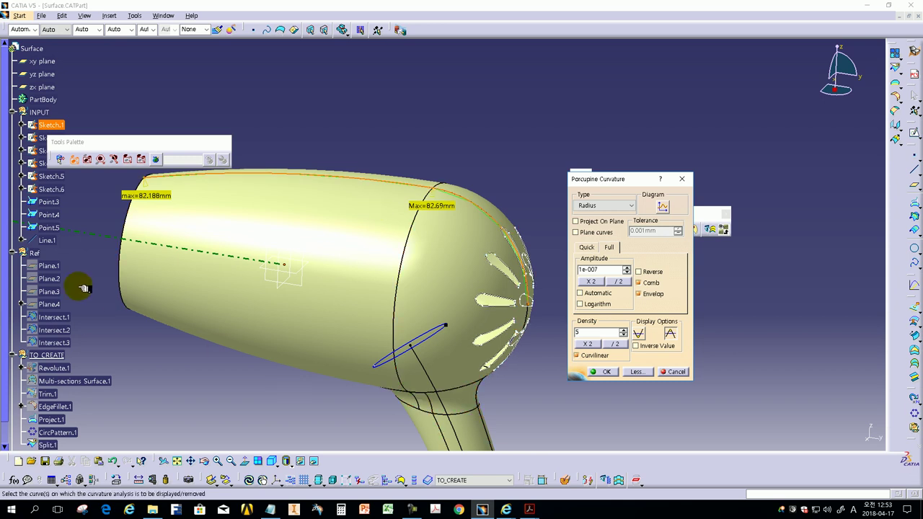
Step: Set the porcupine comb's Amplitude to Automatic, leaving the dialog on its Full settings
left_click_drag(166, 143, 292, 81)
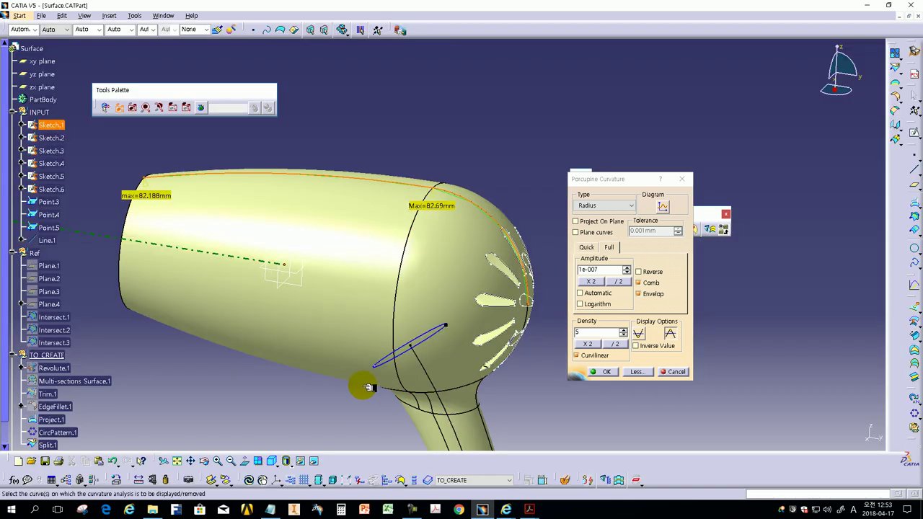
left_click_drag(634, 180, 579, 148)
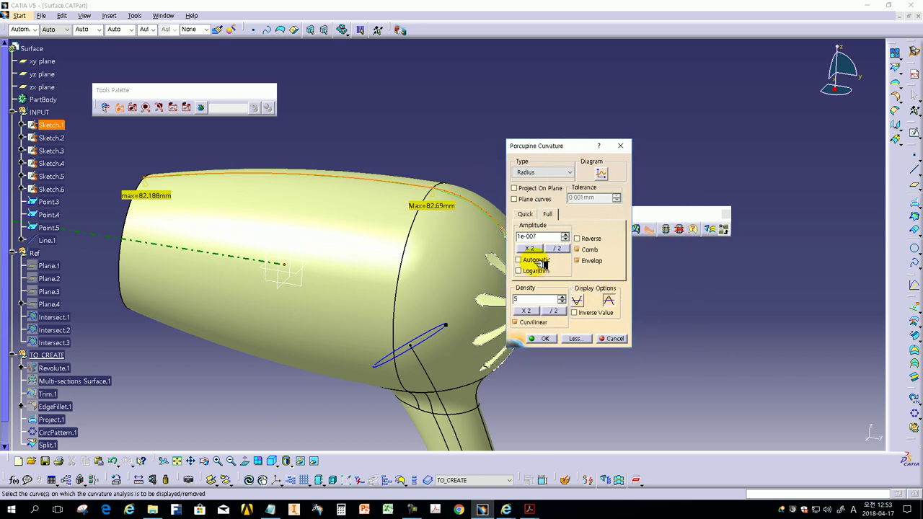
left_click(533, 261)
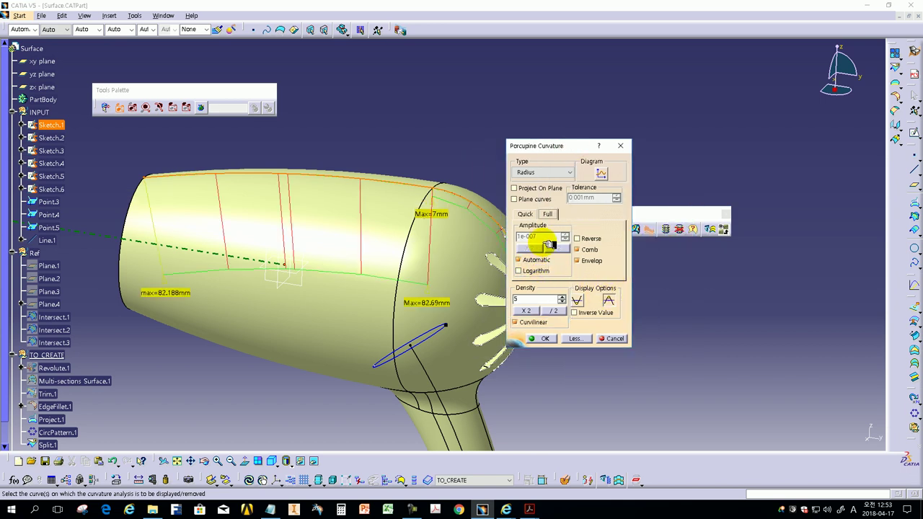
left_click(526, 214)
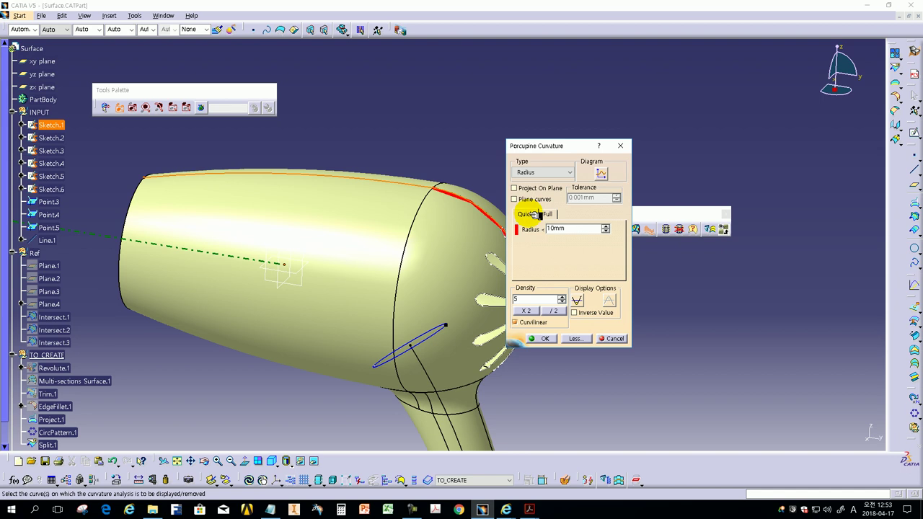
left_click(548, 214)
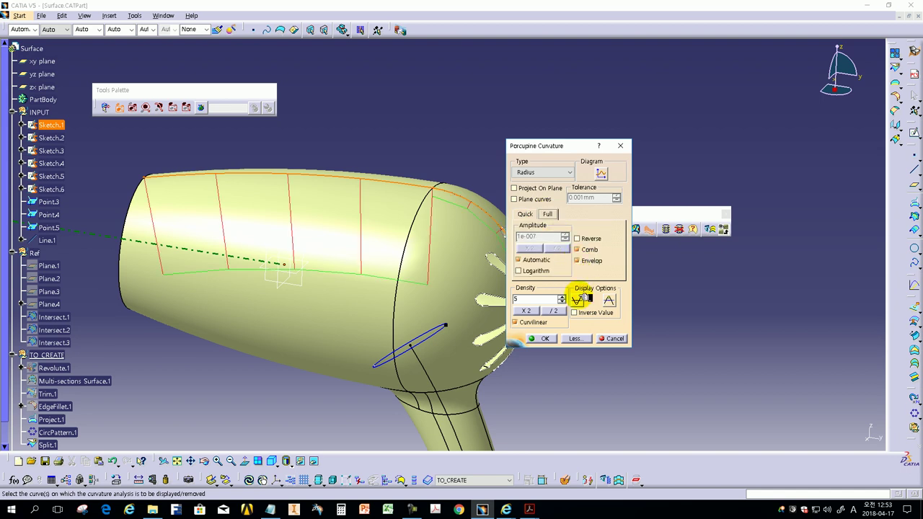
Step: Show Max Value radius labels and double the comb density from 5 to 40
left_click_drag(570, 147, 642, 160)
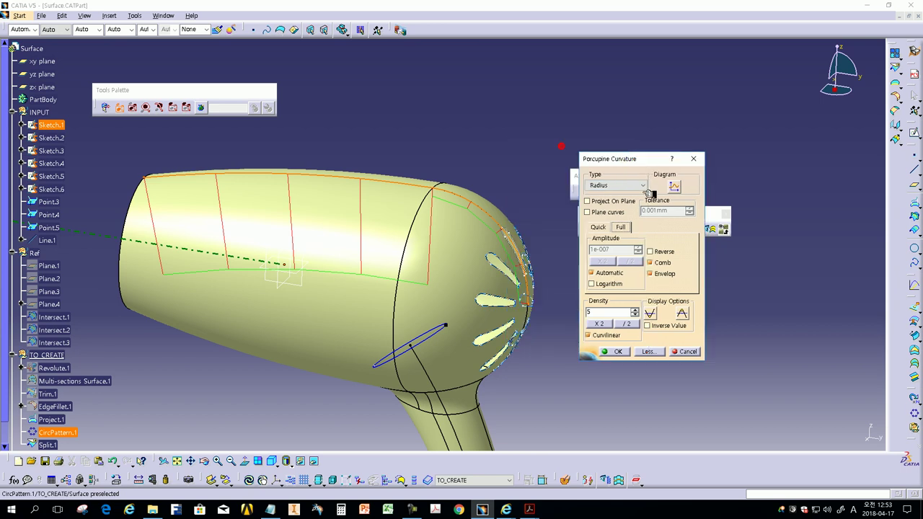
left_click(683, 312)
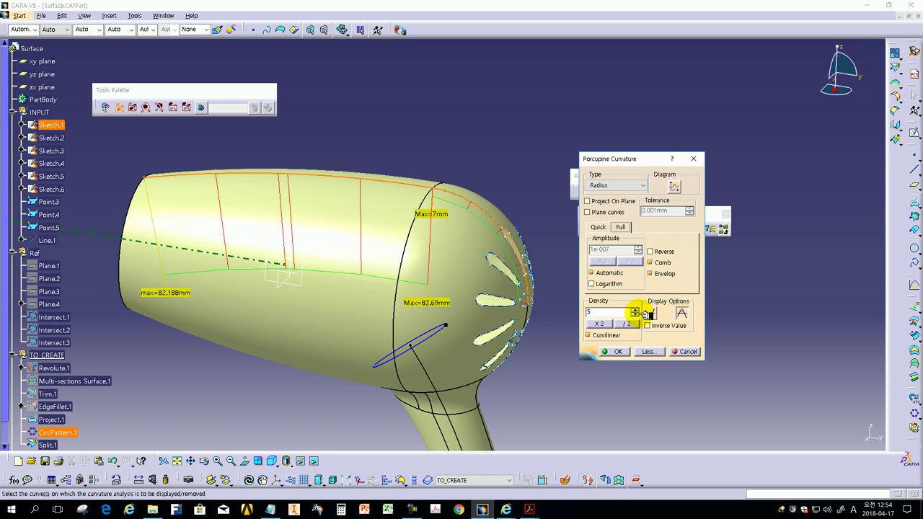
left_click(601, 324)
left_click(601, 324)
left_click(603, 324)
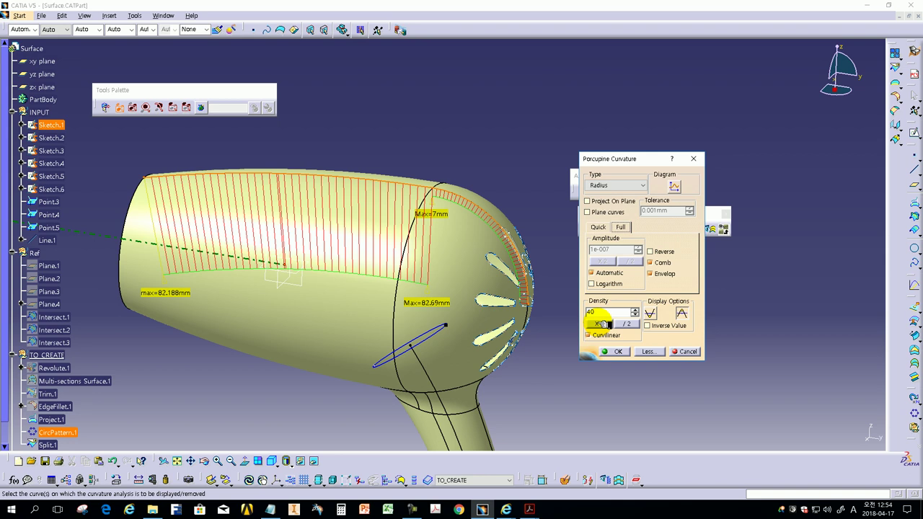
Step: Compare Curvilinear spacing on and off, leave it off, then view the dryer from the side
left_click(608, 338)
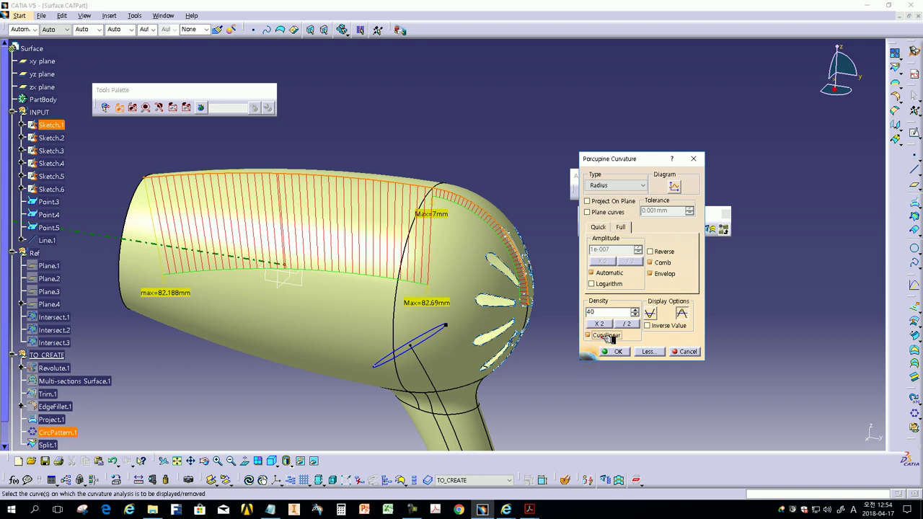
left_click(608, 336)
left_click(610, 337)
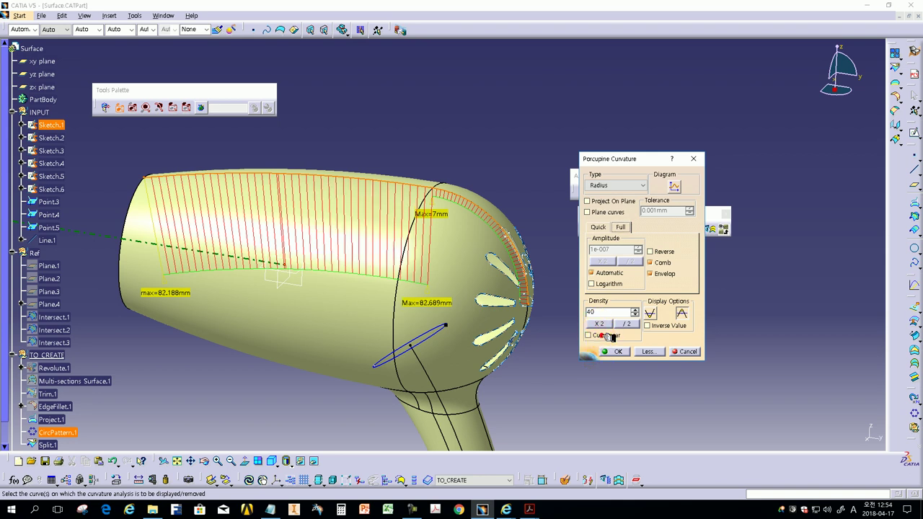
left_click(608, 336)
left_click(608, 336)
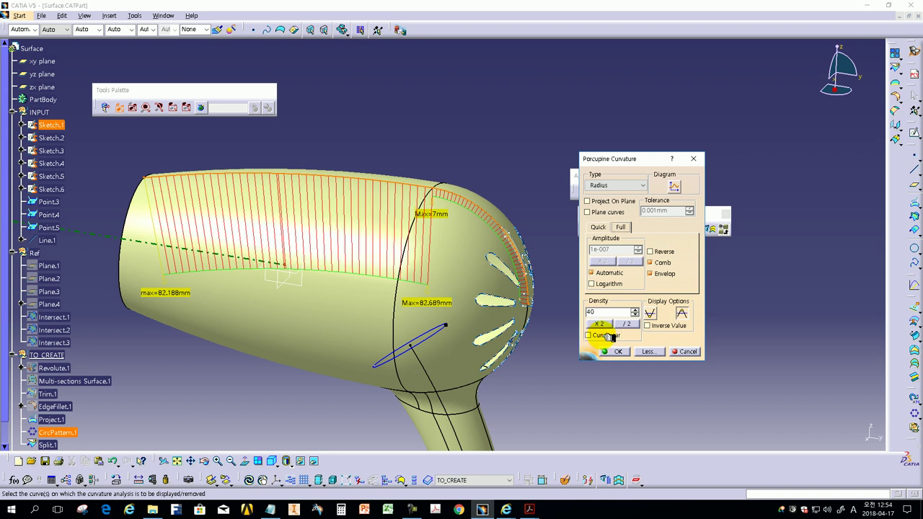
left_click(608, 336)
left_click(607, 336)
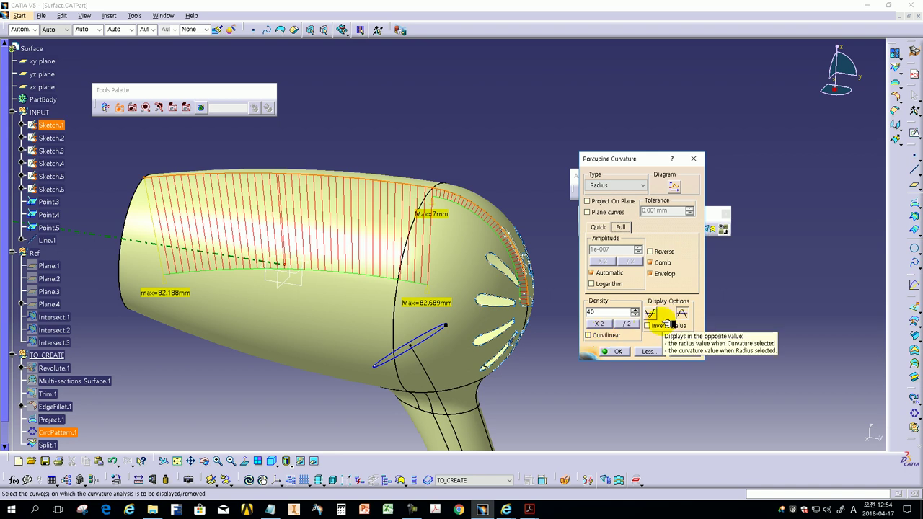
left_click_drag(634, 159, 603, 181)
mouse_move(493, 296)
middle_mouse_down()
mouse_move(431, 237)
mouse_move(464, 262)
middle_mouse_up()
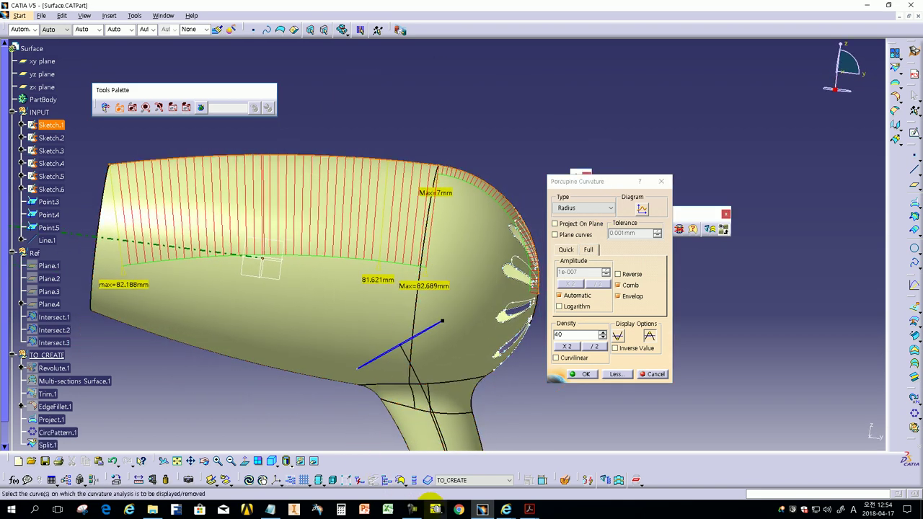
Step: In Notepad, note in Korean that the curvature radius analysis shows the maximum size on one side
left_click(271, 509)
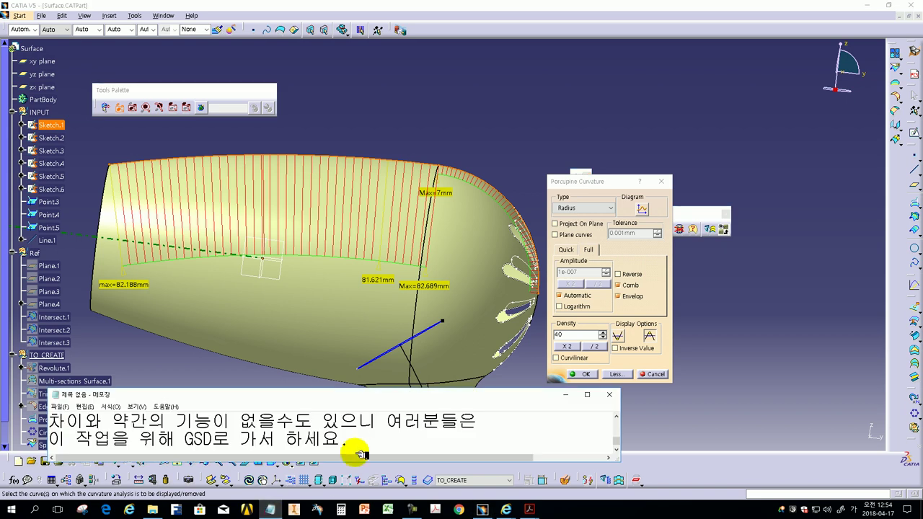
key("Return")
type("ㄱ")
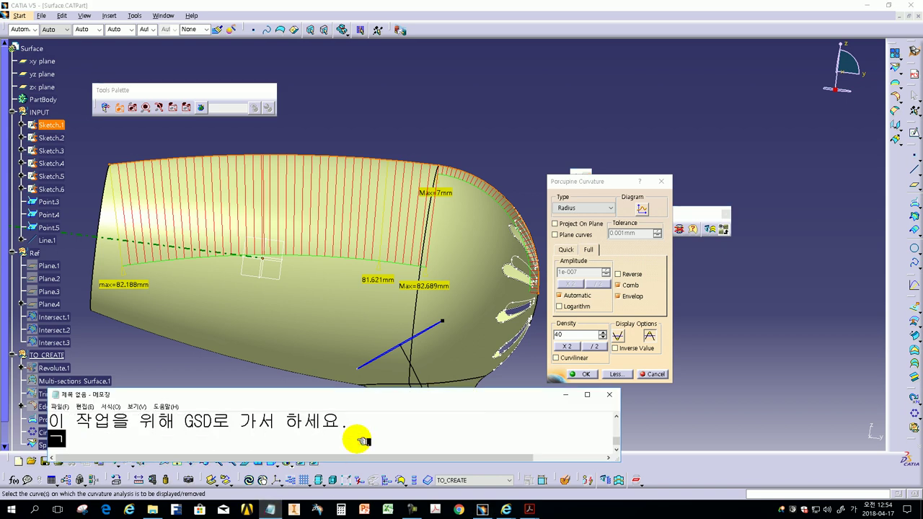
type("률 반경에 대")
type("석")
type("을")
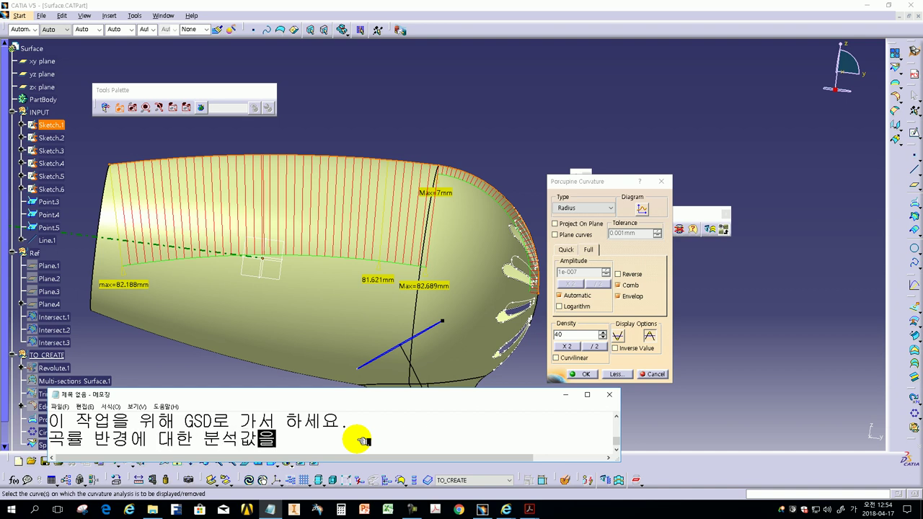
type("보면")
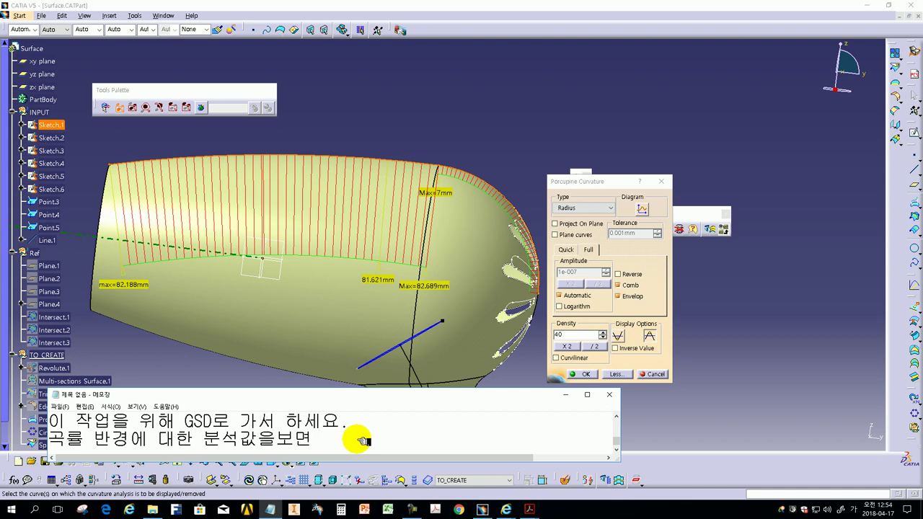
type("최대크기가")
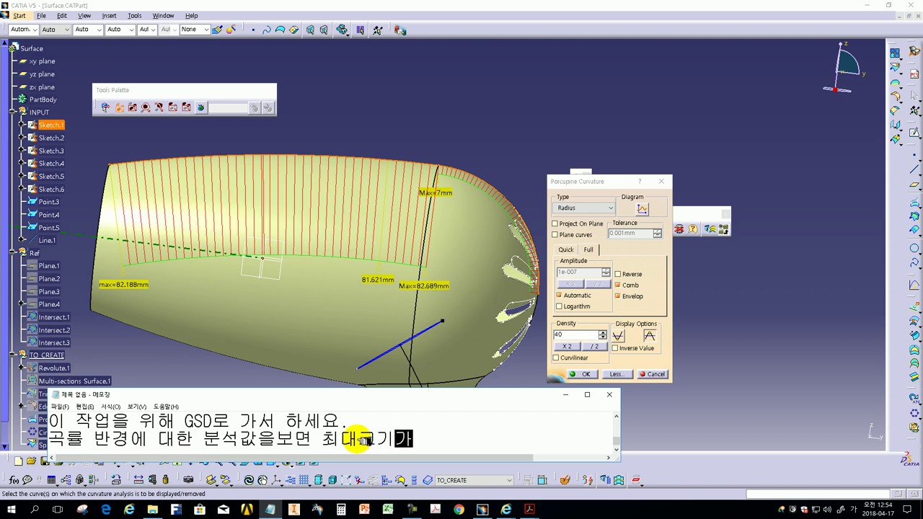
key("Return")
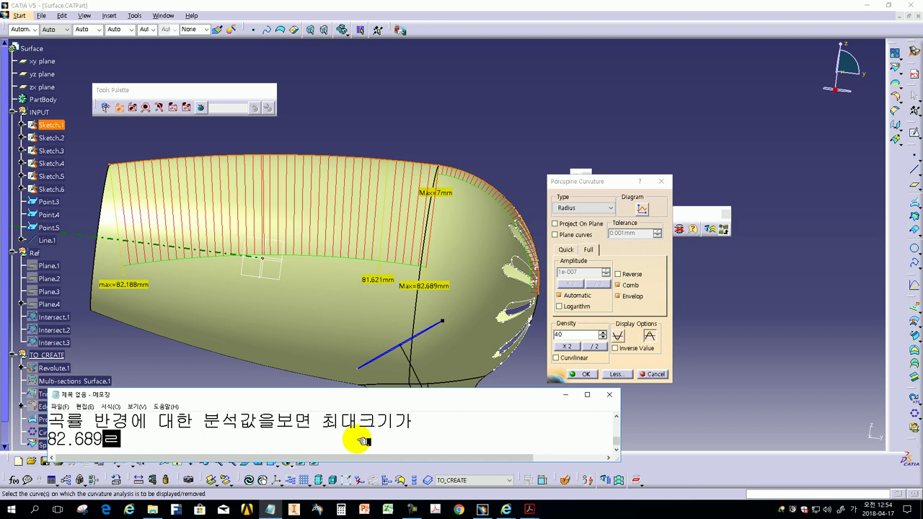
type("와요. 그릭고 왼")
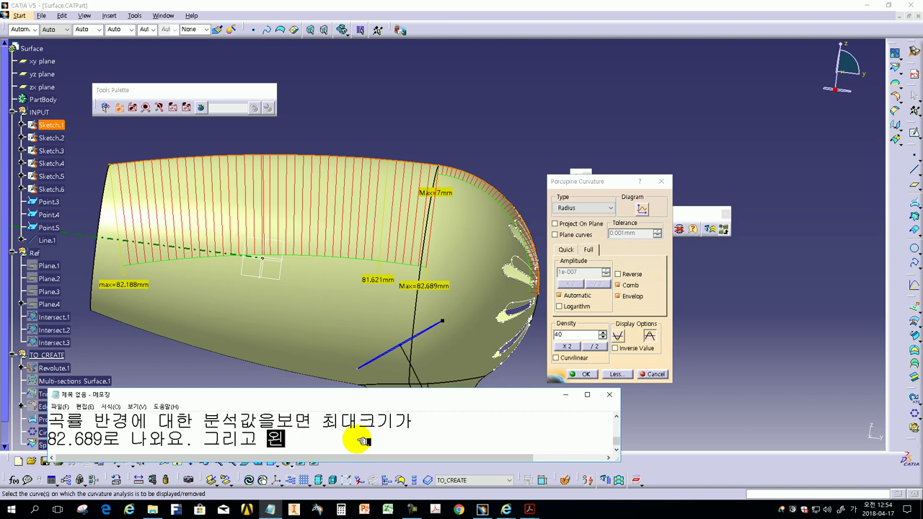
type("쪽의 ")
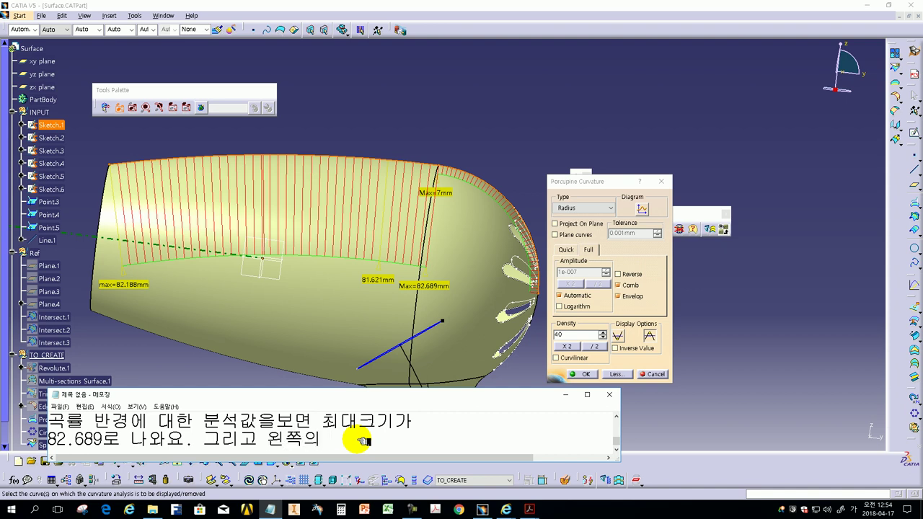
type("최대크기")
type("중 사이즈가")
type("쪽으")
type(" 더 ㅋ")
type(" ㅂ")
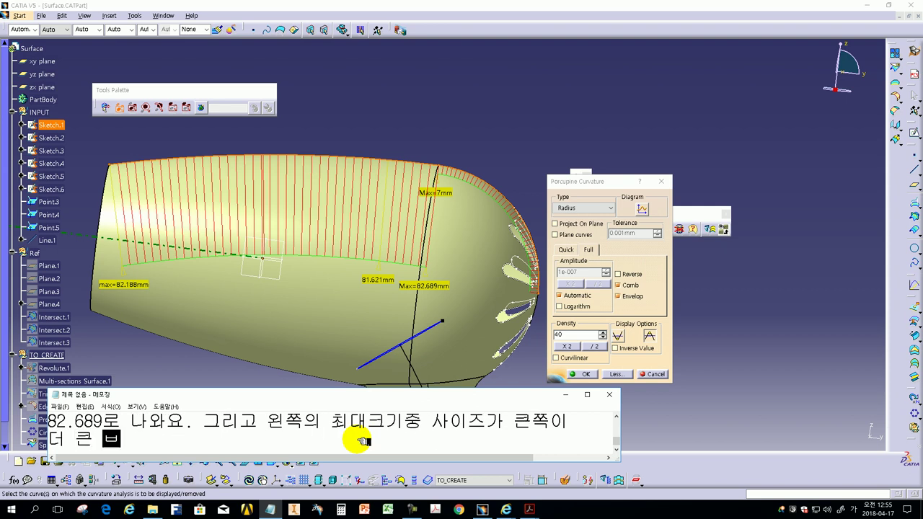
type("률반경을 갖지고 있고 구")
type("하기위혀")
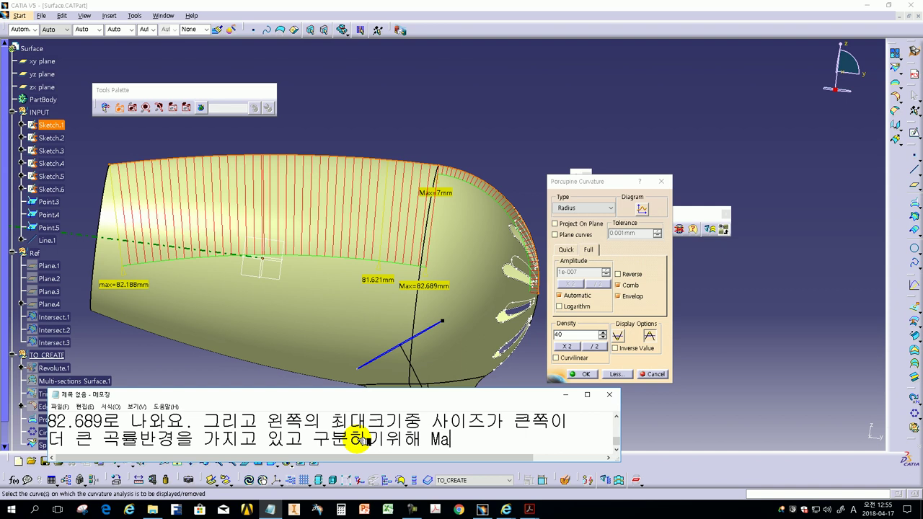
Step: Add that values are labelled Max and max, and the larger one should be used
type("와 ")
type("x로 구분되ㅂ니다.")
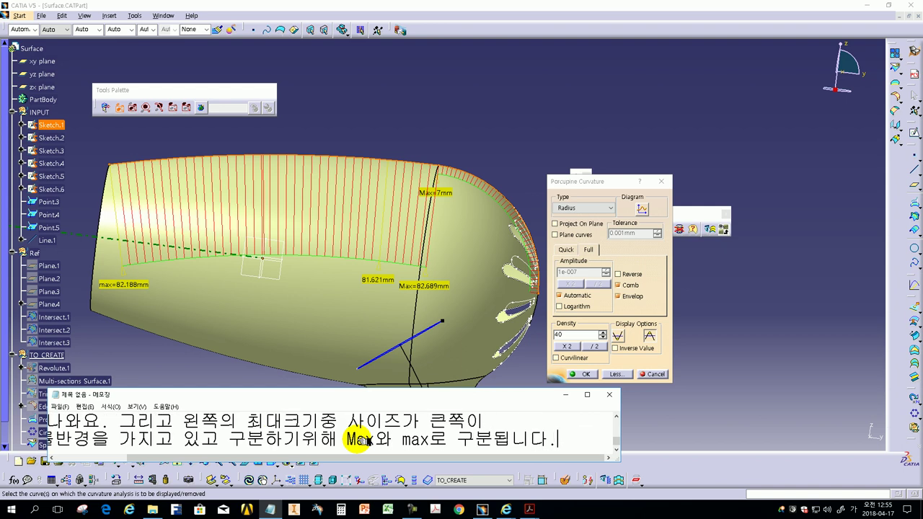
key("Return")
type("이종 ㄷ ㅋ큰값을 ")
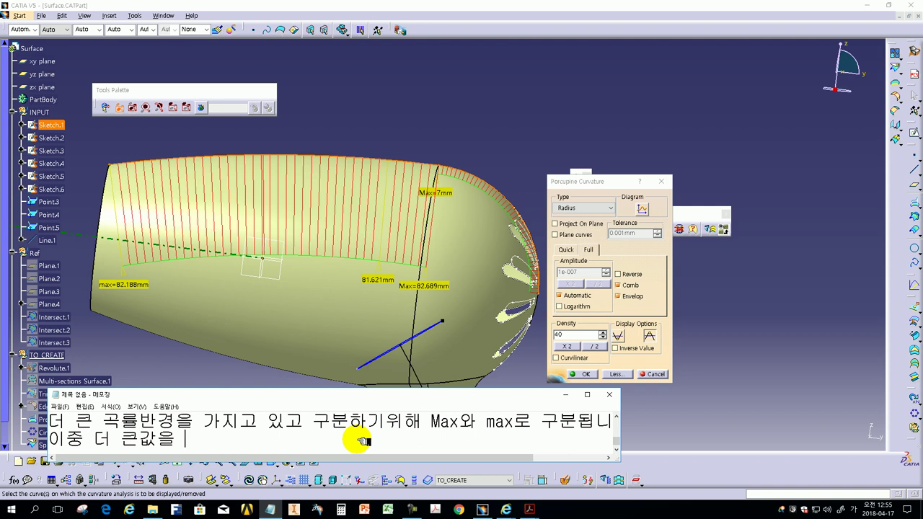
type("사용하시면 도")
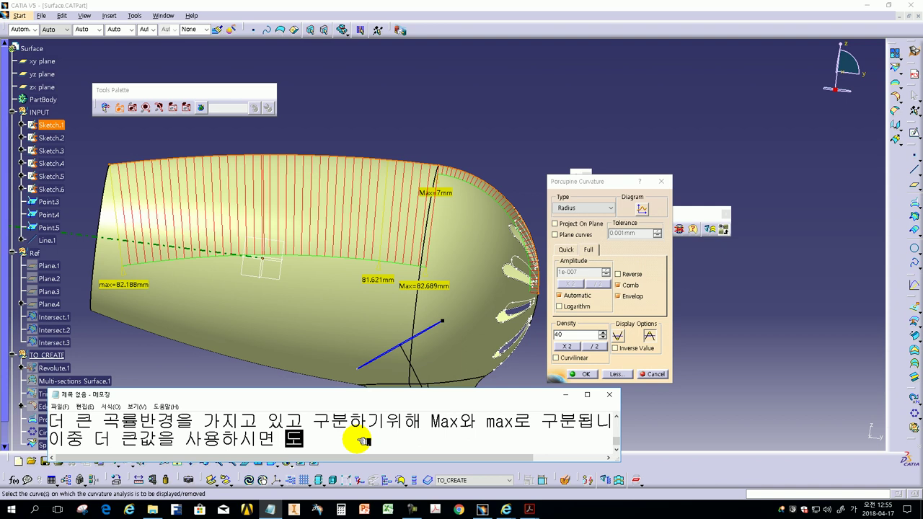
type(" 됩니다.")
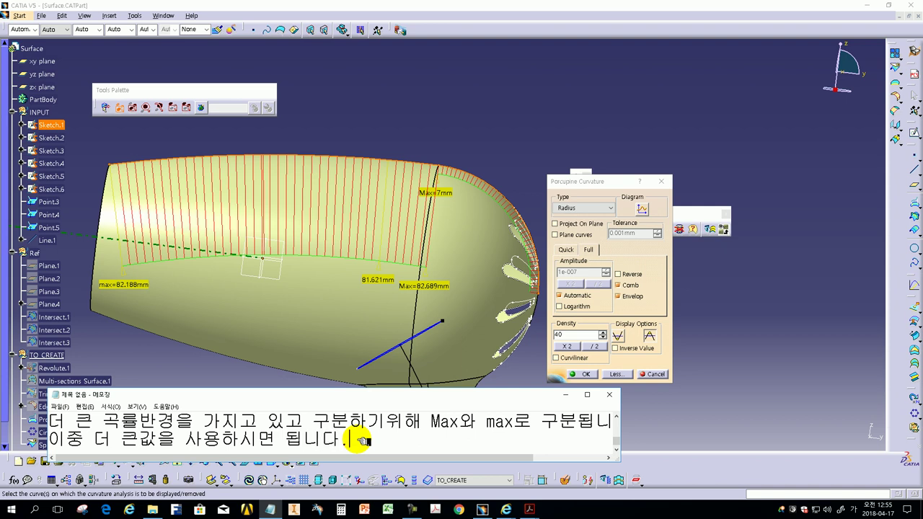
key("Return")
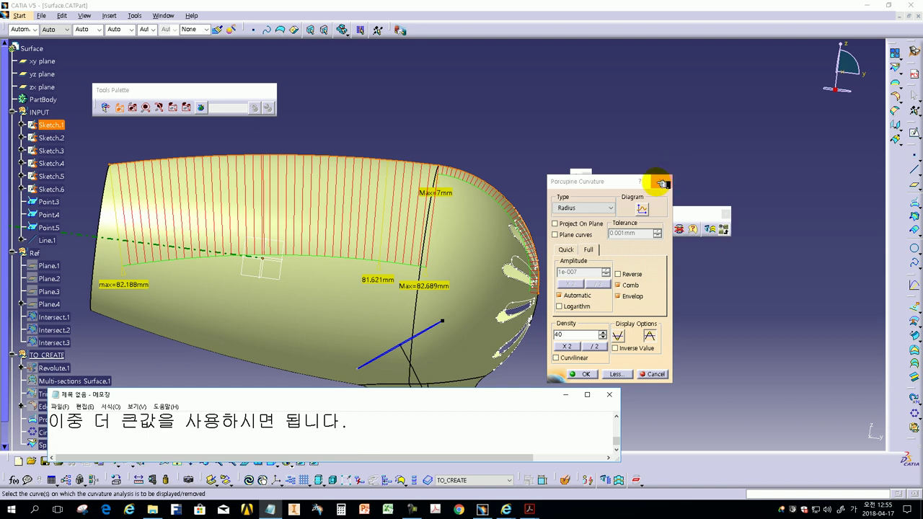
left_click(610, 208)
left_click(609, 209)
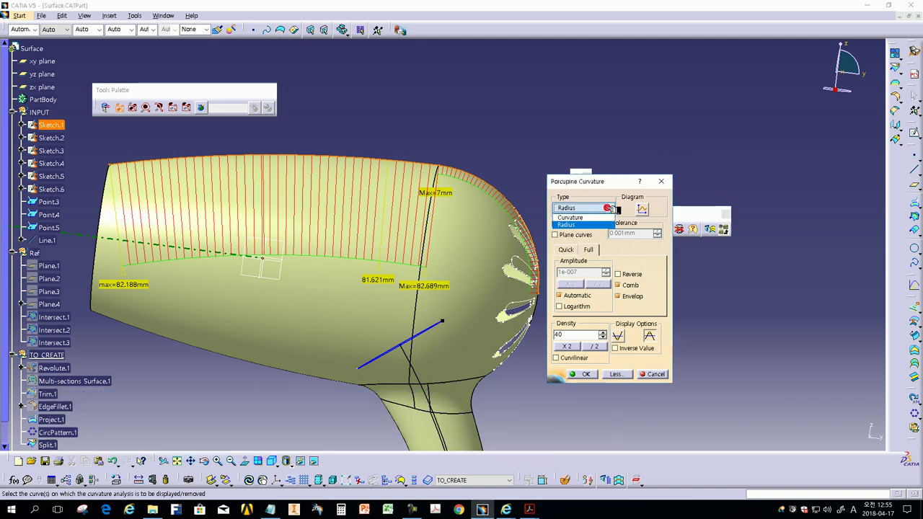
Step: Set the comb Type to Radius and open its 2D Diagram, selecting the radius curve
left_click(574, 224)
left_click(642, 208)
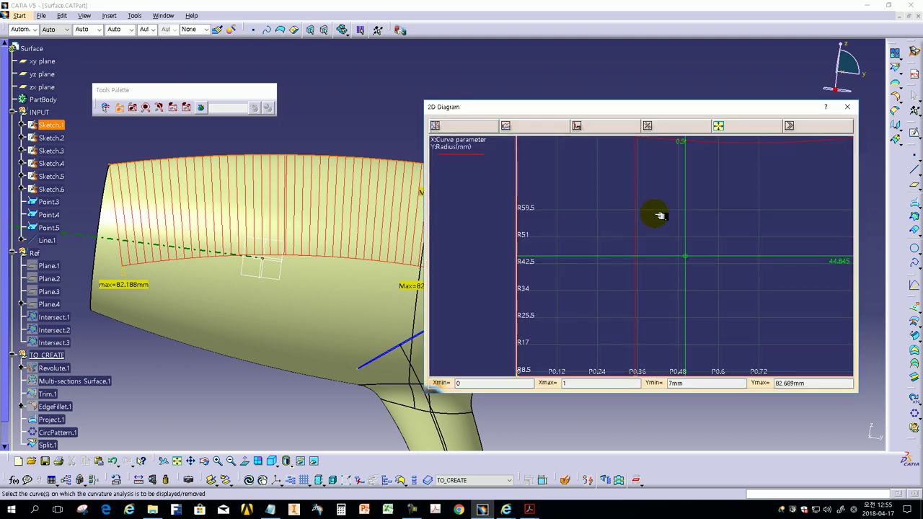
left_click_drag(674, 233, 611, 254)
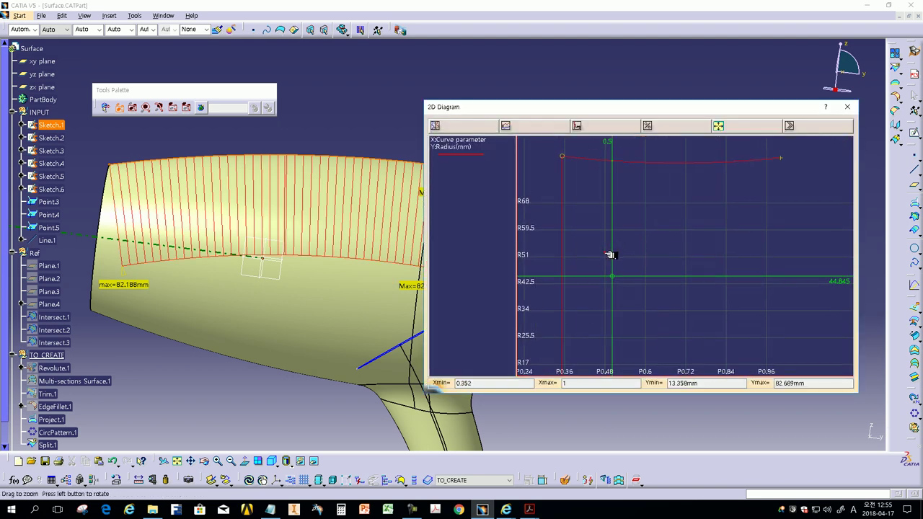
left_click(600, 180)
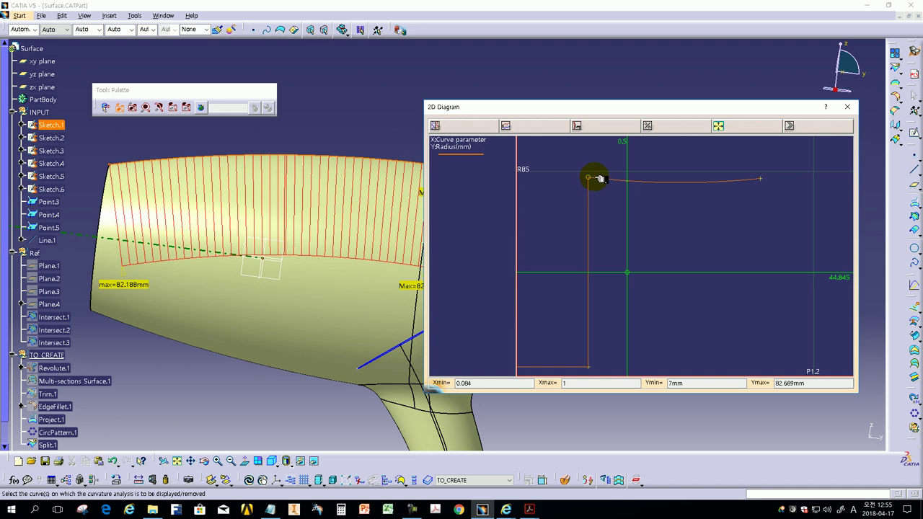
left_click_drag(591, 178, 618, 206)
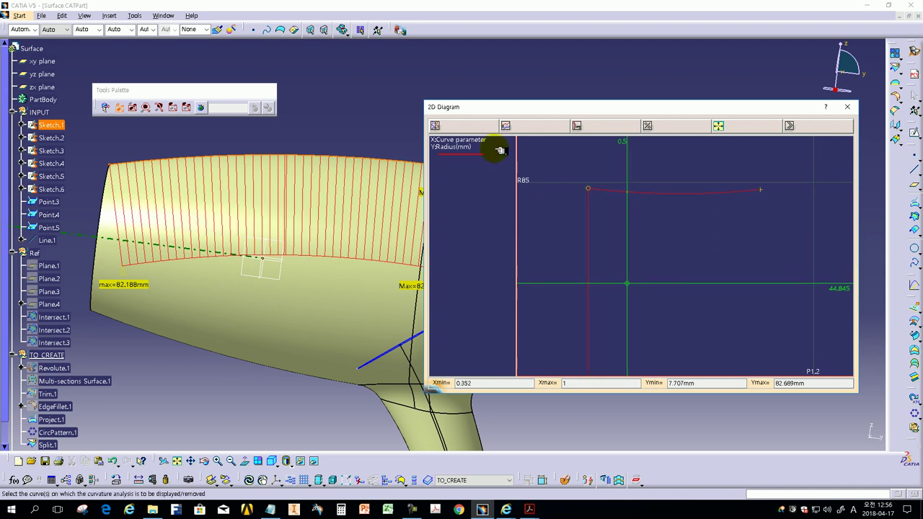
Step: Fit, pan and zoom the radius plot to frame its 82.689 mm maximum
left_click(467, 126)
left_click_drag(721, 232, 676, 282)
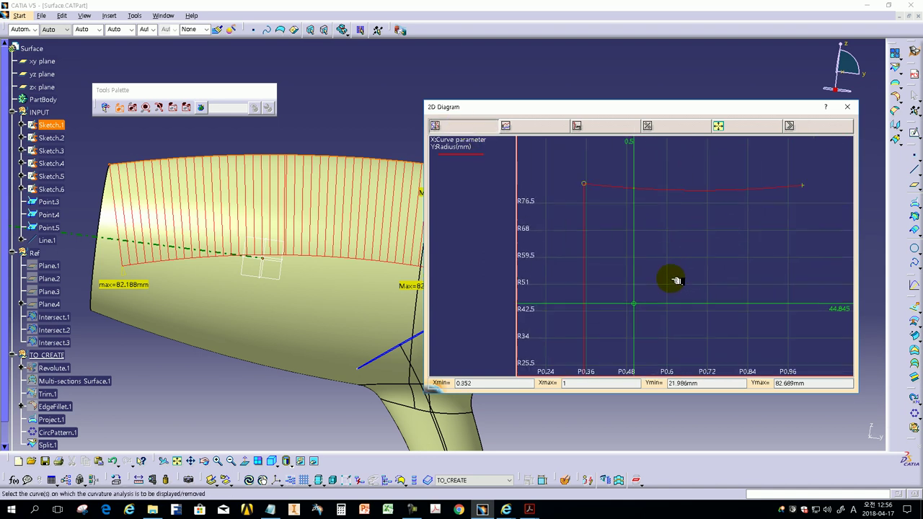
left_click(546, 127)
left_click_drag(637, 196, 629, 292)
mouse_move(623, 290)
middle_mouse_down()
mouse_move(620, 238)
mouse_move(610, 264)
middle_mouse_up()
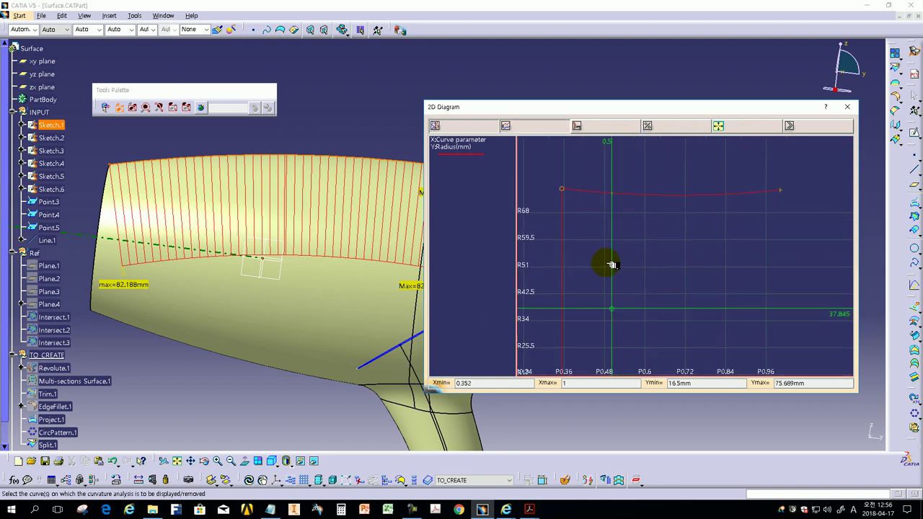
left_click(482, 127)
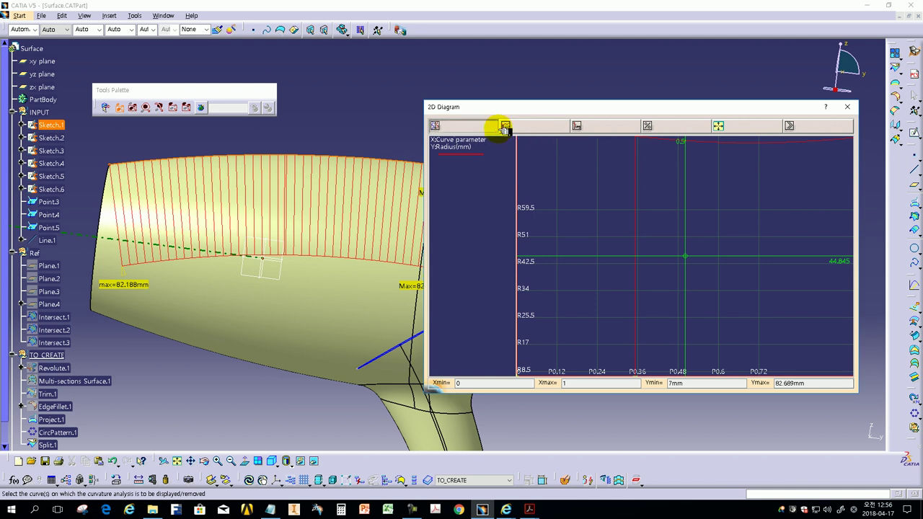
left_click_drag(649, 199, 596, 252)
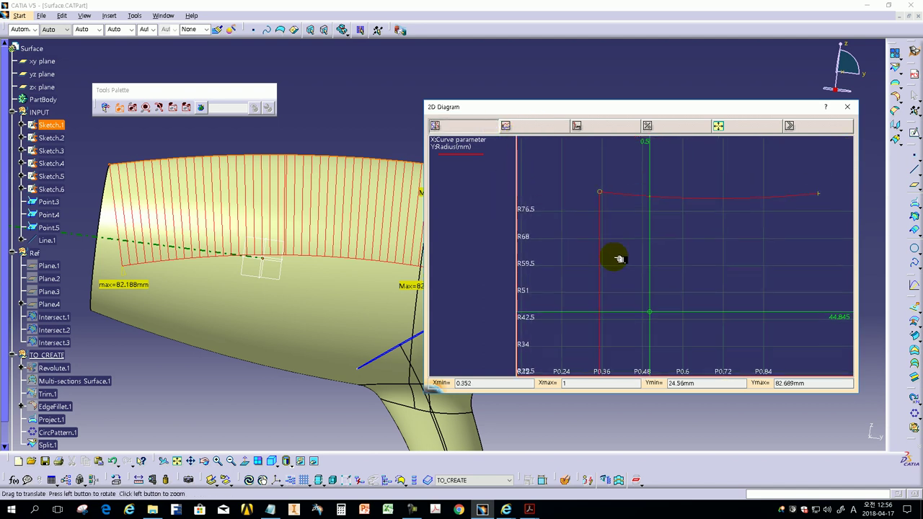
mouse_move(596, 252)
middle_mouse_down()
mouse_move(588, 236)
mouse_move(764, 234)
mouse_move(752, 292)
mouse_move(748, 274)
mouse_move(720, 279)
middle_mouse_up()
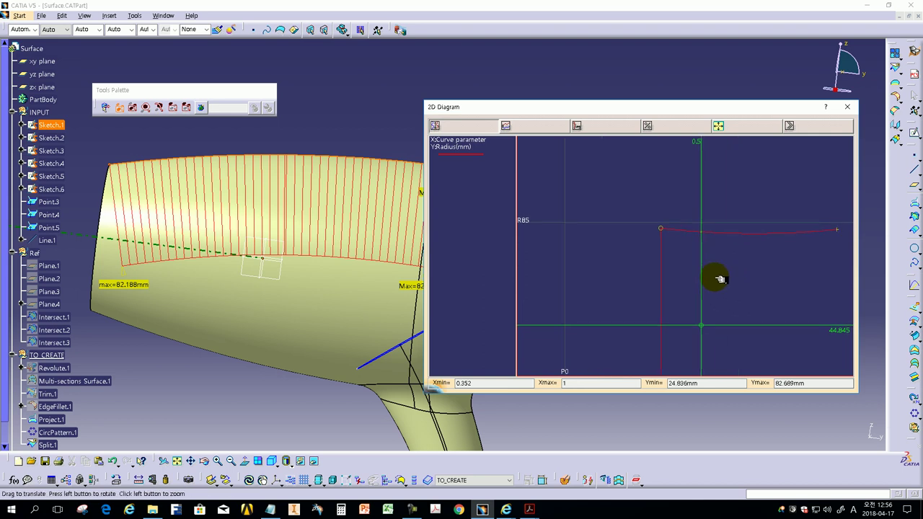
Step: Close the 2D Diagram, accept the radius analysis with OK, and bring the Notepad note forward
left_click(847, 107)
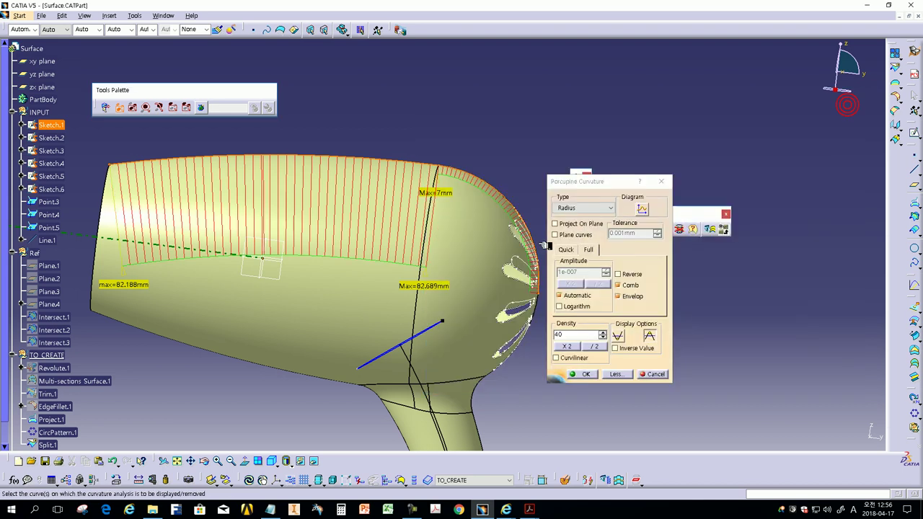
left_click(588, 375)
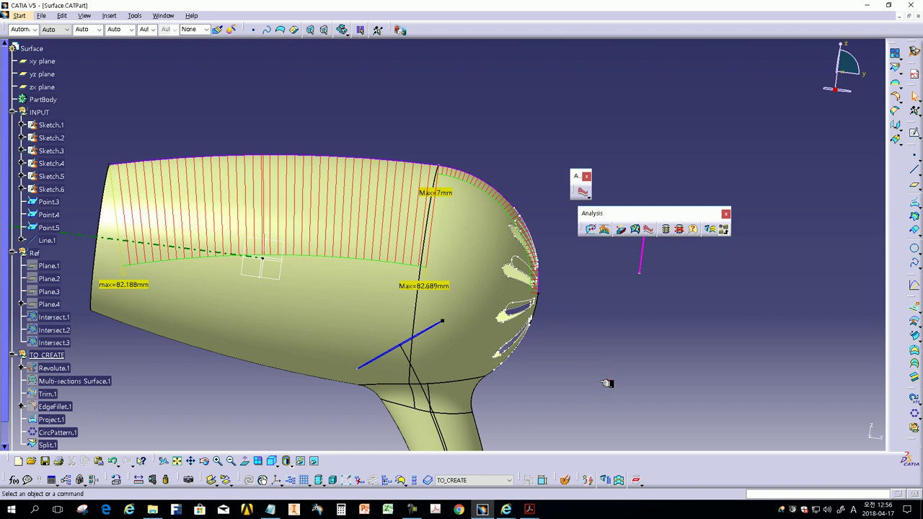
left_click(507, 509)
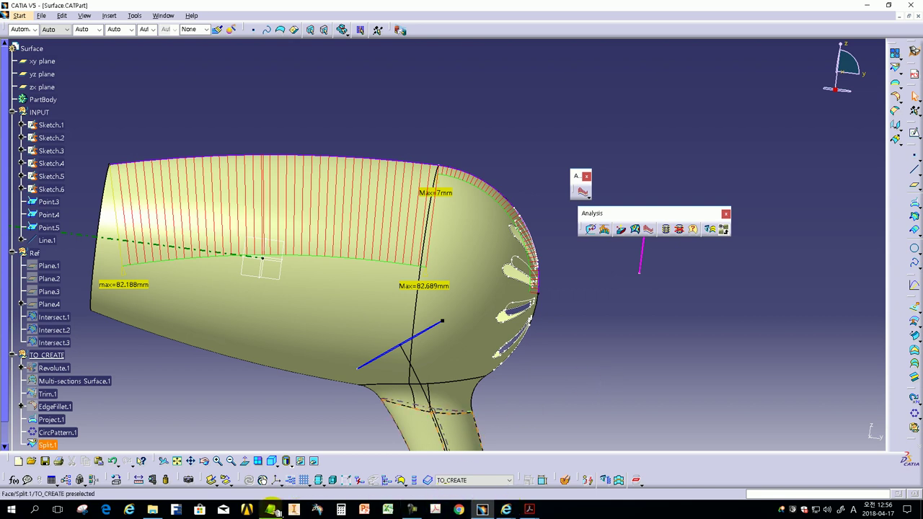
left_click(270, 508)
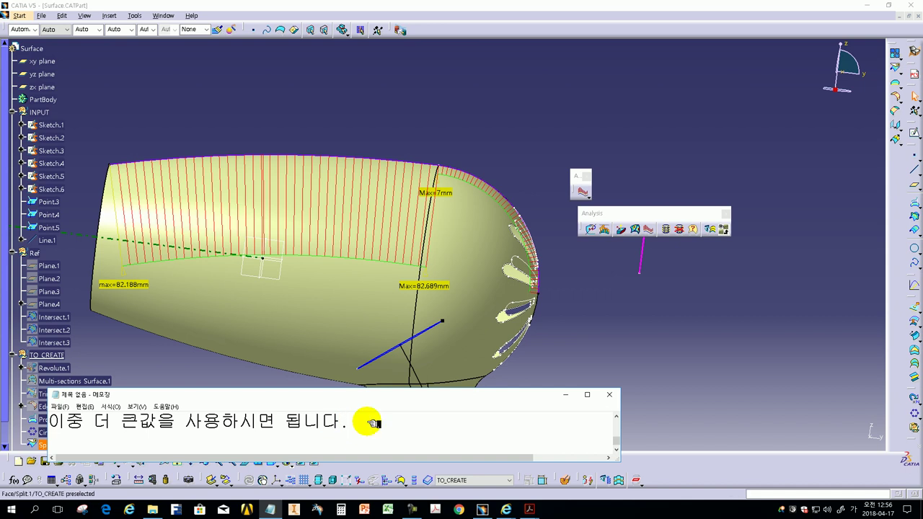
left_click(530, 509)
Step: Check the exam PDF's page 8 question on Sketch.1's maximum radius, then return to page 1
left_click(582, 470)
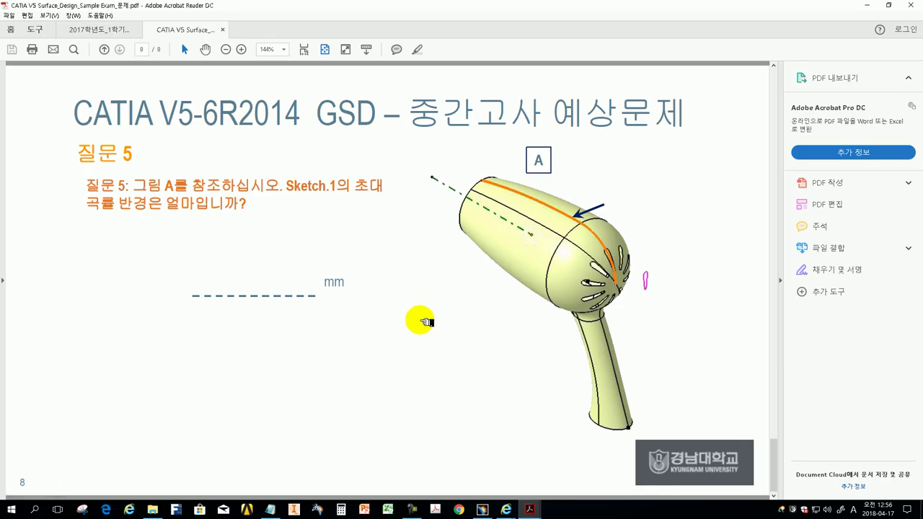
left_click(392, 437)
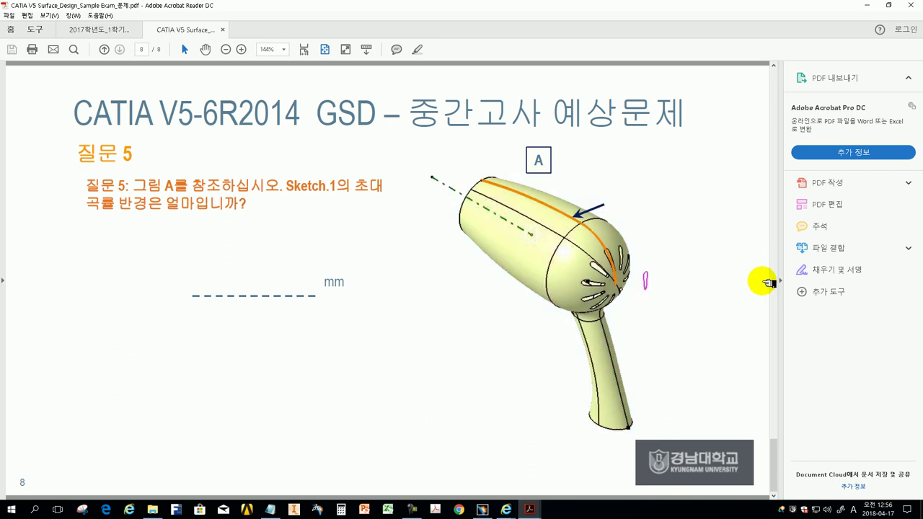
mouse_move(774, 464)
left_mouse_down()
mouse_move(767, 91)
mouse_move(766, 109)
left_mouse_up()
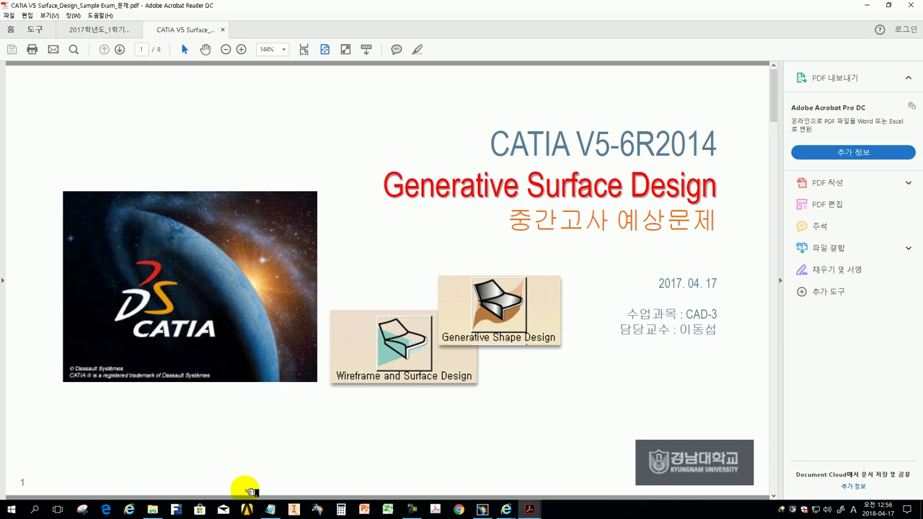
Step: In Notepad, write that this was the CATIA surface modeling certification exam problem and why it was covered
left_click(269, 509)
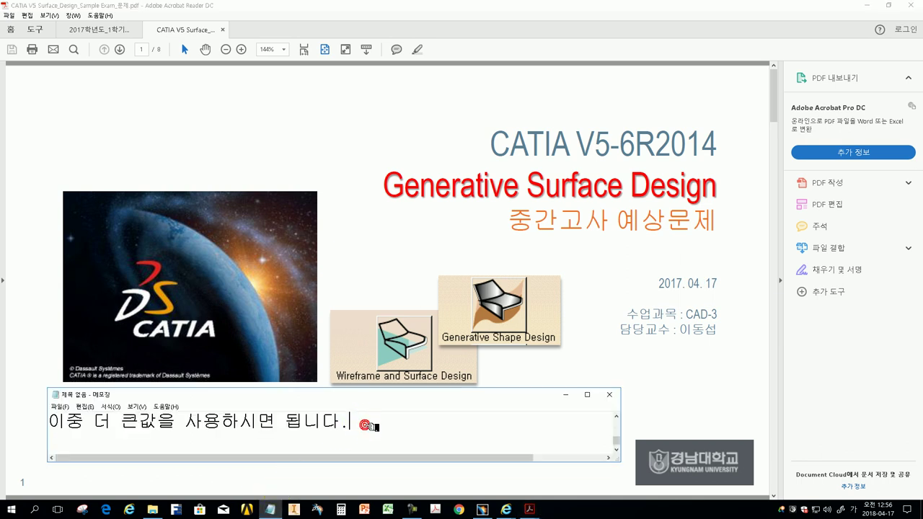
type("여기까지가 ")
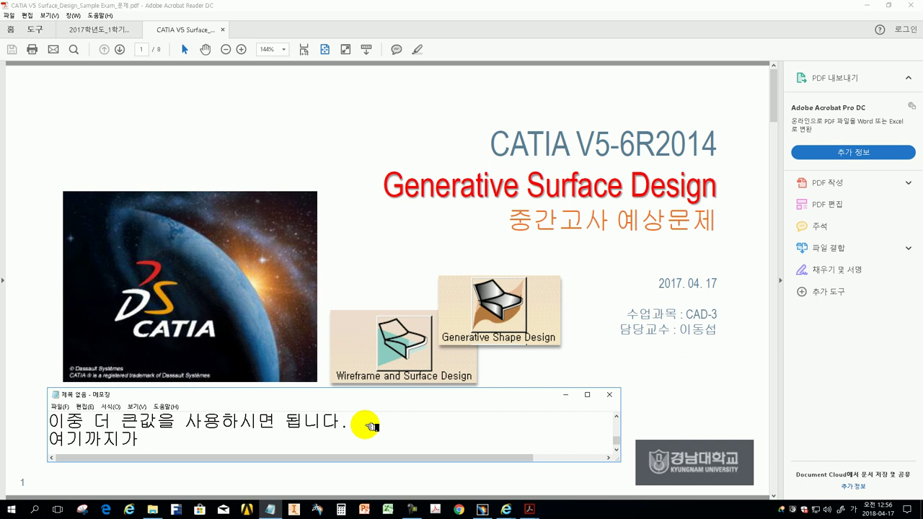
type("음에")
type("카티아 인증싷험중에 서피스 모델링디자인인즈증시험에 관한 문제 였습니다.")
key("Return")
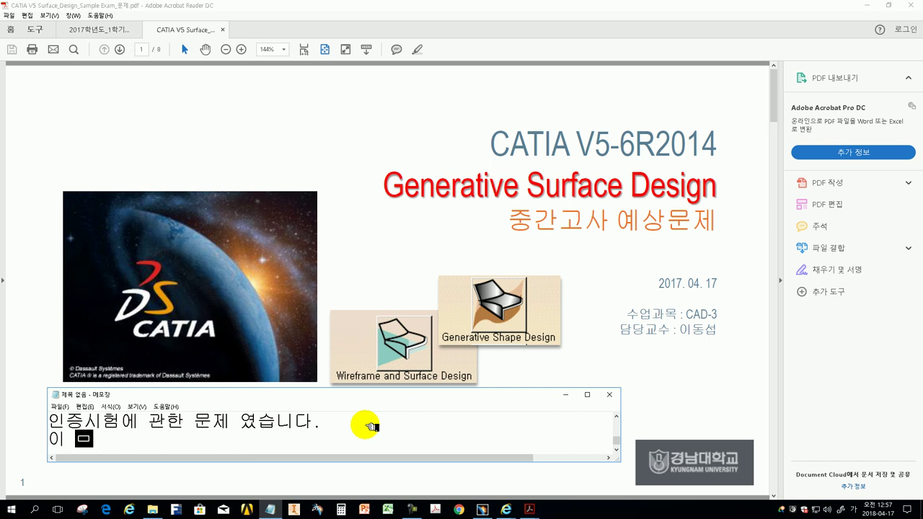
type("제를 ㅁ")
type("저 한 이유는 ")
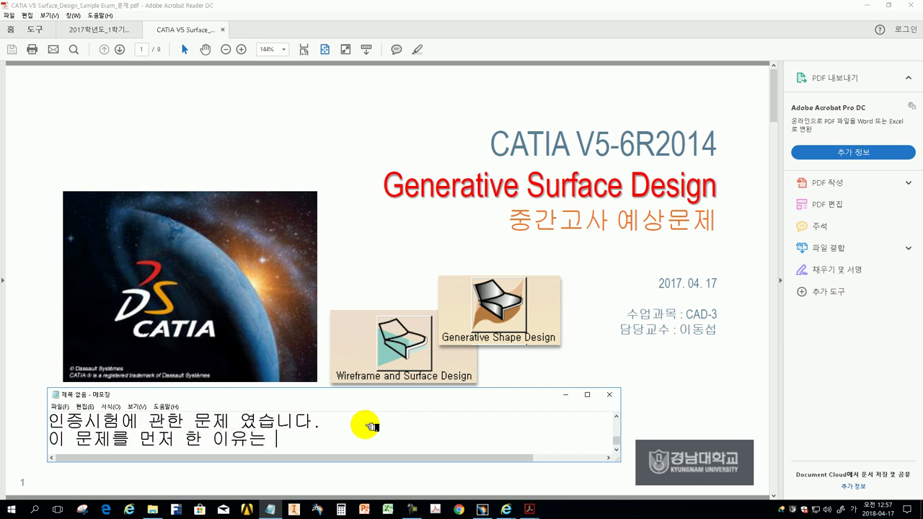
type("연히 중간곳사에 이런 ")
type("패")
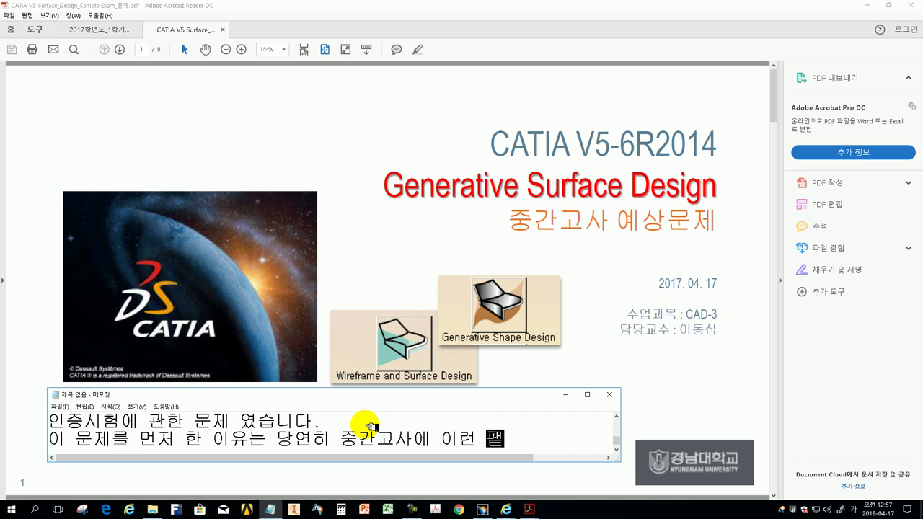
type("턴으로 나오")
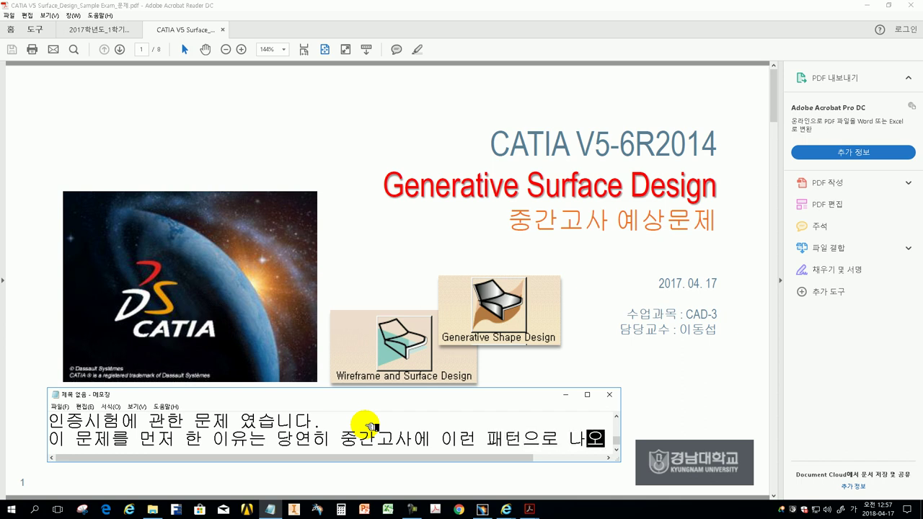
key("Return")
Step: Add the closing line urging readers to prepare for the exam by practising like this
type("는 겨")
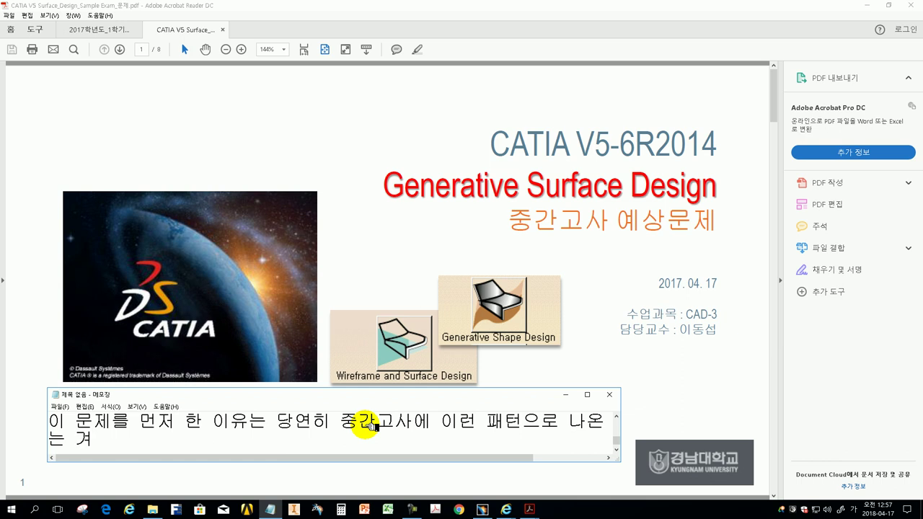
type("우를 ")
type("버")
type("실습으로 하")
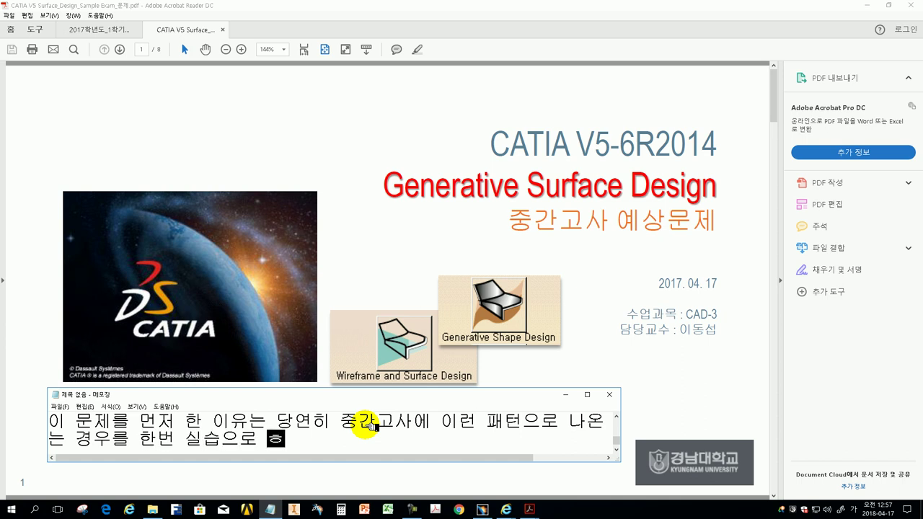
type("인하고 자 한내용입니다.")
key("Return")
type("위와 같응")
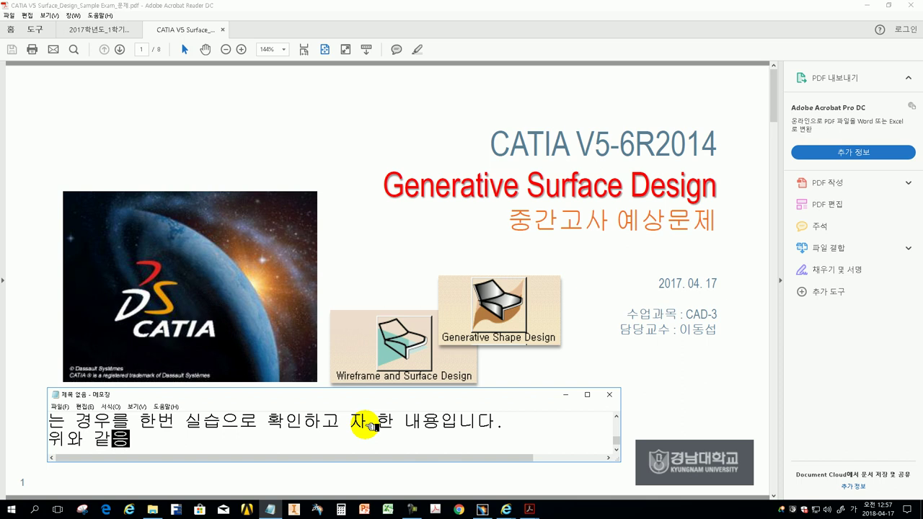
type(" 실습으로 연습하여 ")
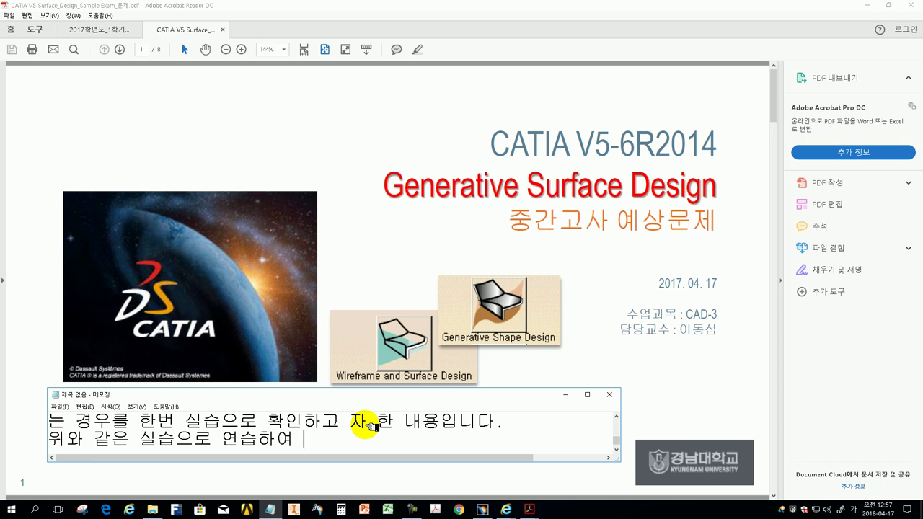
type("시험을 준비하시가")
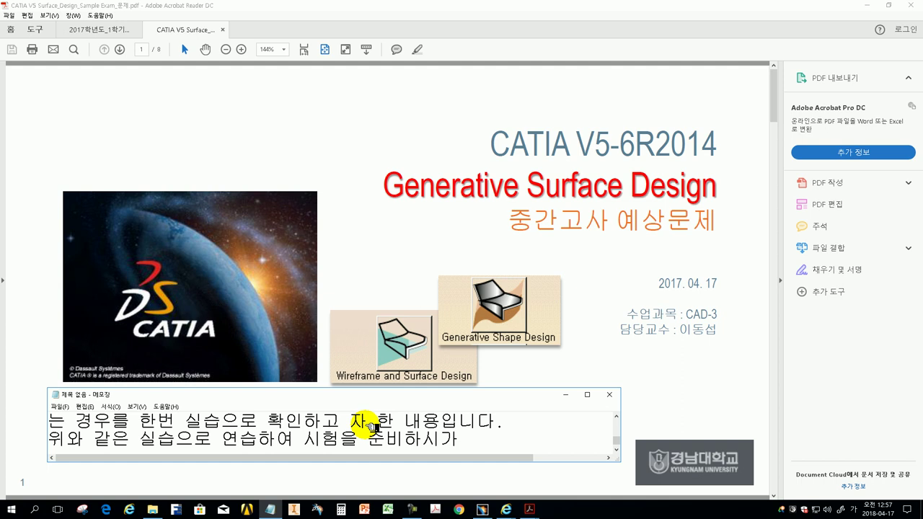
type(" ㅂ")
type("랍니다.")
key("Return")
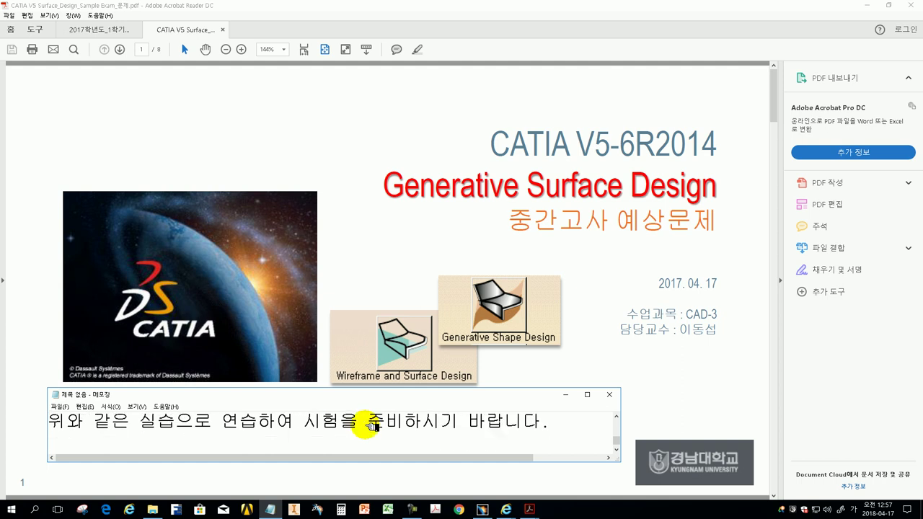